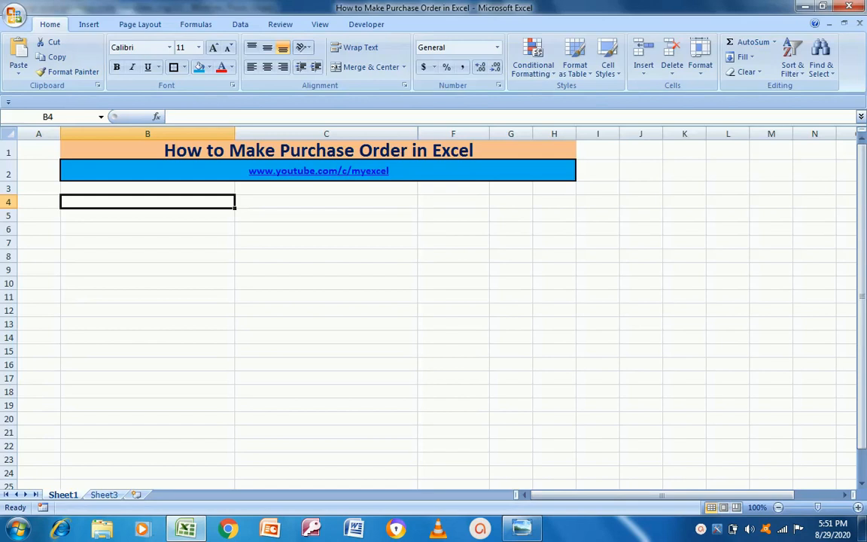
# Display the sample purchase order template image in Windows Photo Viewer for reference
pyautogui.click(523, 530)
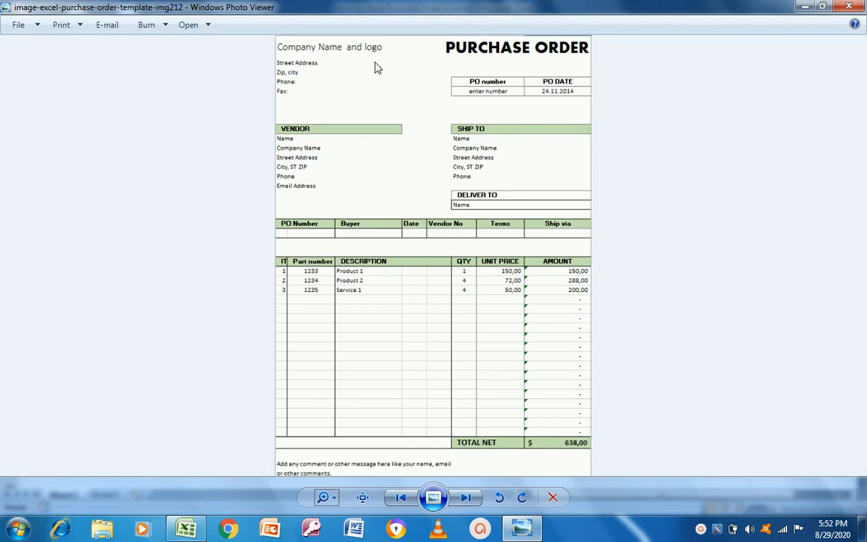
# Enter 'Company Name and Logo' in cell B5
pyautogui.hotkey('alt', 'Tab')
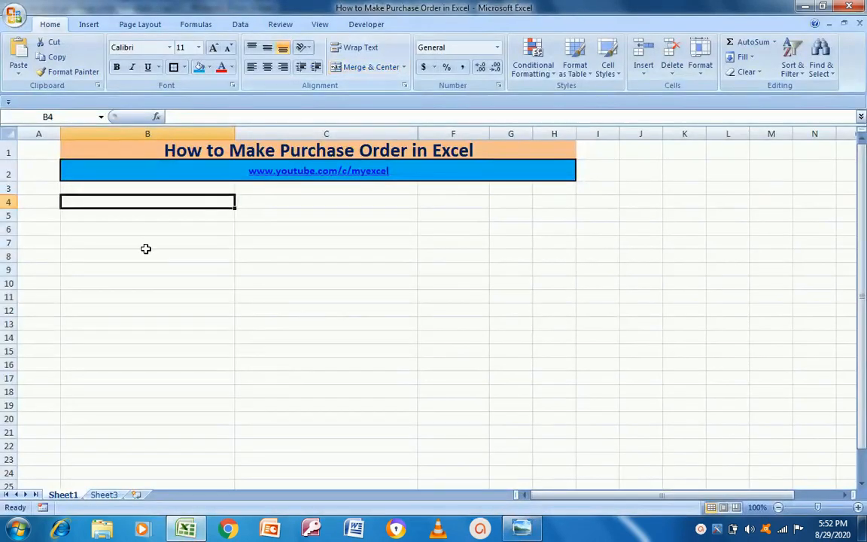
pyautogui.click(115, 217)
pyautogui.write('C')
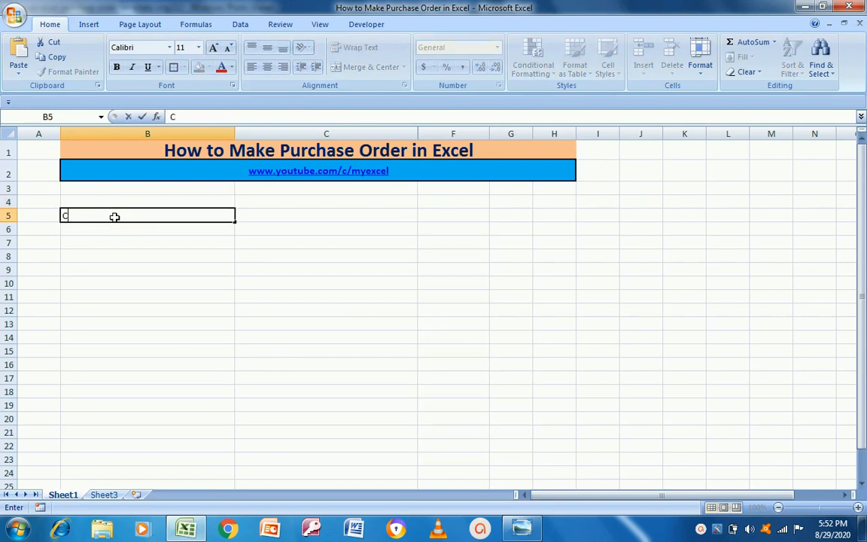
pyautogui.write('ompany Name')
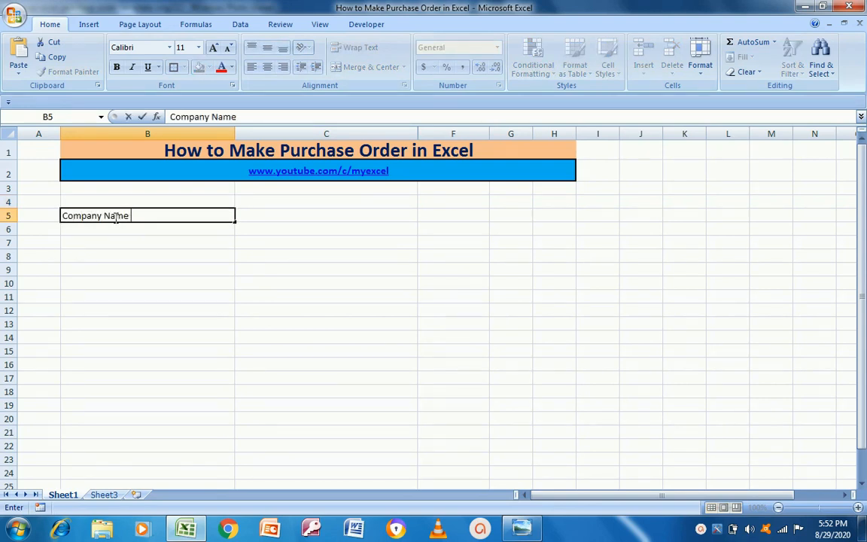
pyautogui.hotkey('alt', 'Tab')
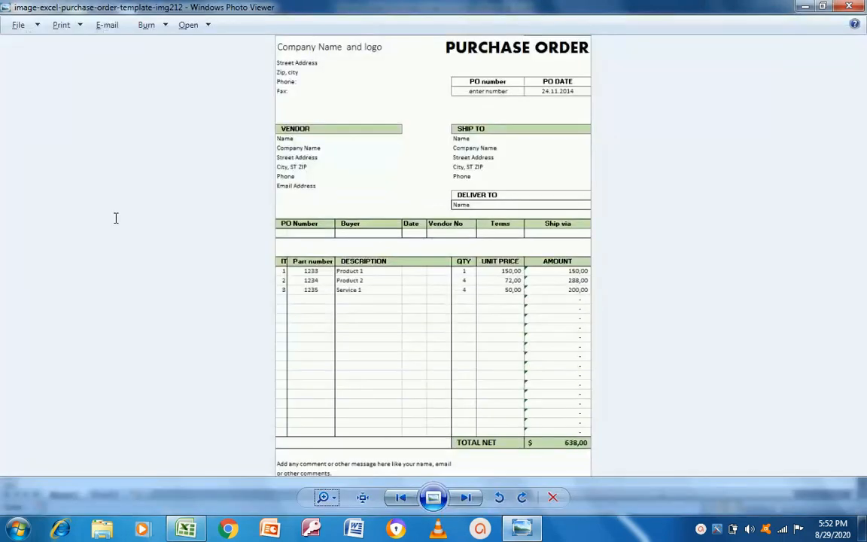
pyautogui.hotkey('alt', 'Tab')
pyautogui.write('and Logo')
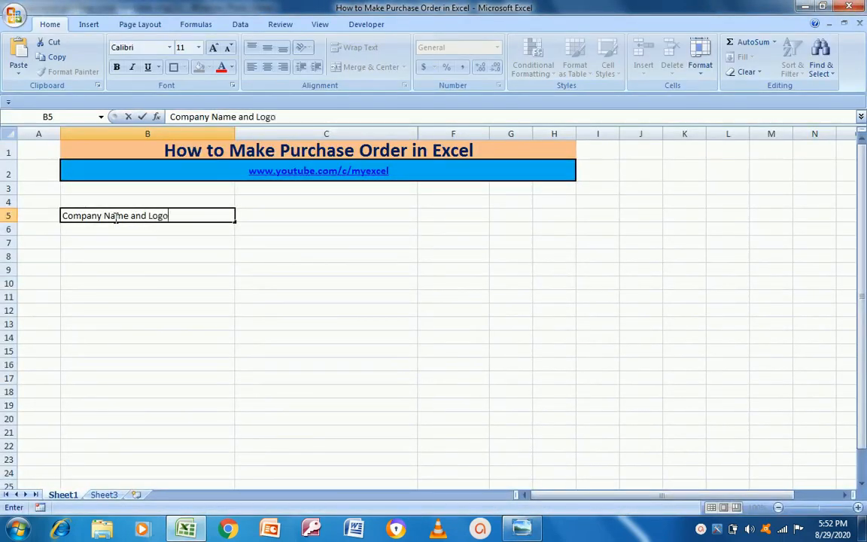
pyautogui.press('Return')
# Shorten the B5 label to just 'Company Name'
pyautogui.press('Up')
pyautogui.press('Down')
pyautogui.hotkey('alt', 'Tab')
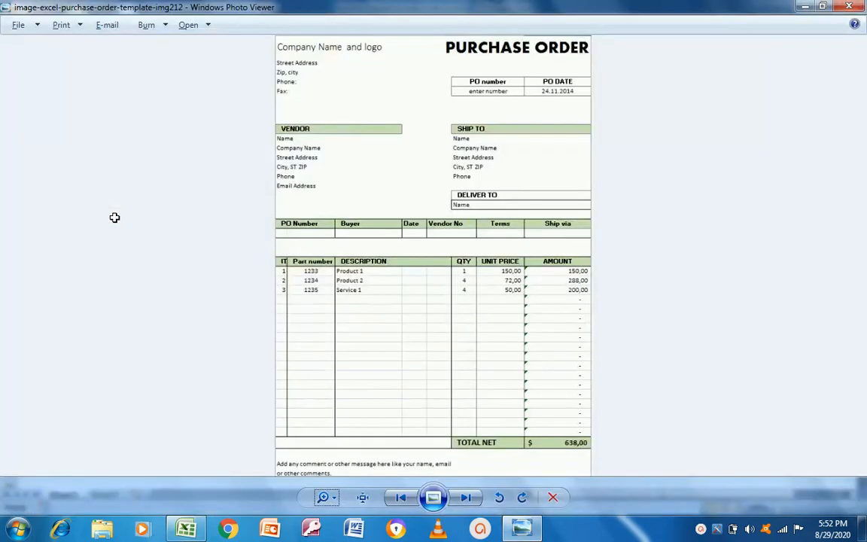
pyautogui.hotkey('alt', 'Tab')
pyautogui.press('Up')
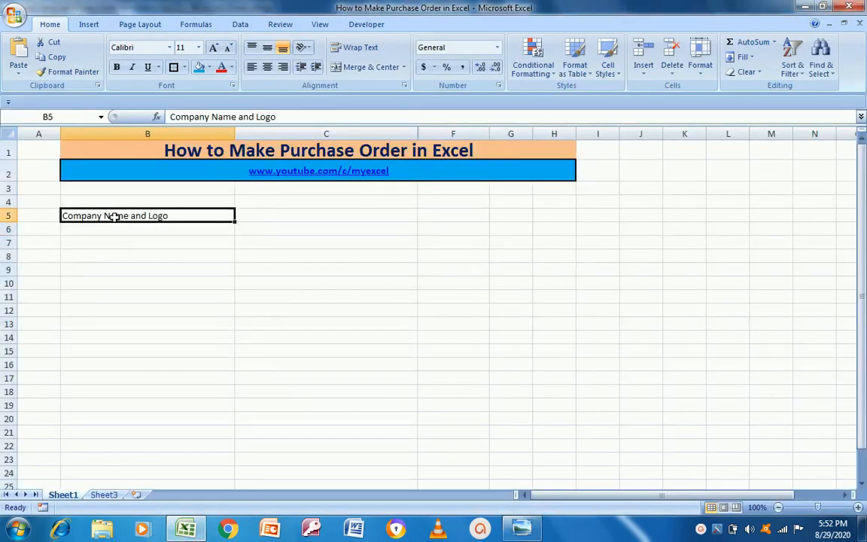
pyautogui.press('Right')
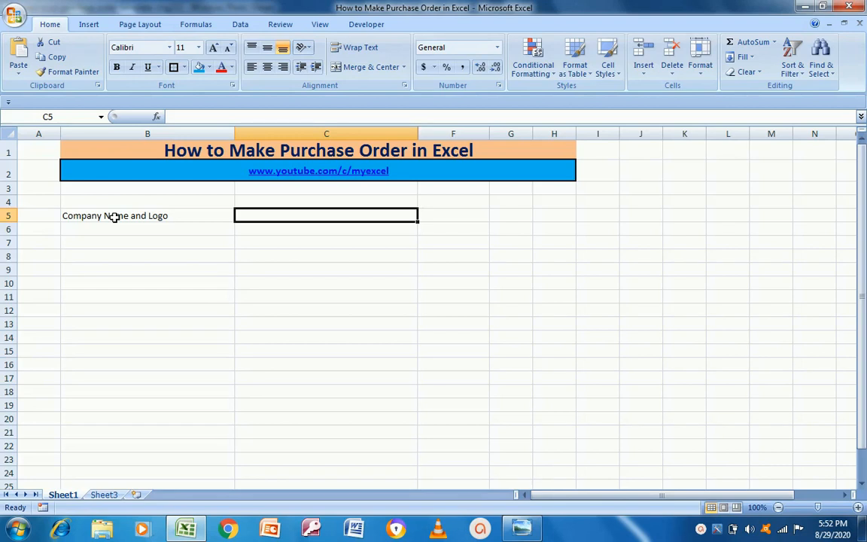
pyautogui.press('Left')
pyautogui.press('Right')
pyautogui.press('Left')
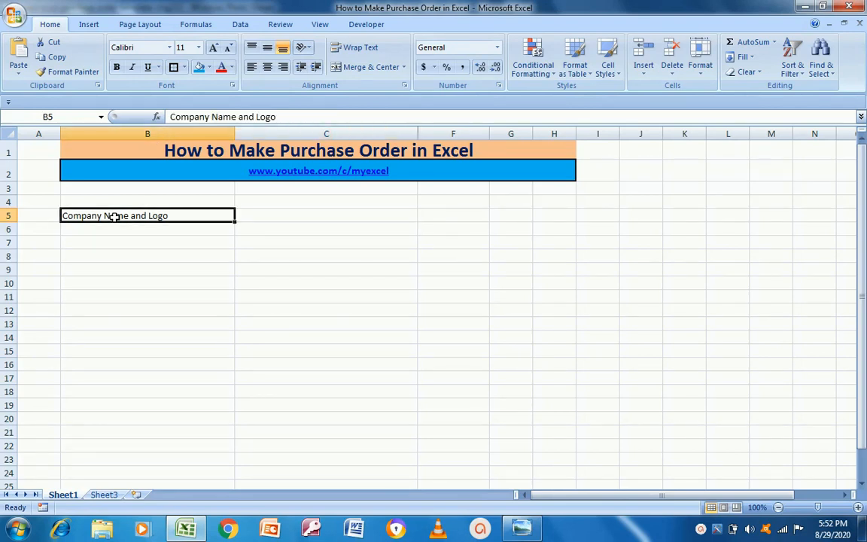
pyautogui.hotkey('alt', 'Tab')
pyautogui.hotkey('alt', 'Tab')
pyautogui.press('F2')
pyautogui.hotkey('shift', 'Left')
pyautogui.hotkey('shift', 'Left')
pyautogui.hotkey('shift', 'Left')
pyautogui.hotkey('shift', 'Left')
pyautogui.hotkey('shift', 'Left')
pyautogui.hotkey('shift', 'Left')
pyautogui.hotkey('shift', 'Left')
pyautogui.hotkey('shift', 'Left')
pyautogui.hotkey('shift', 'Left')
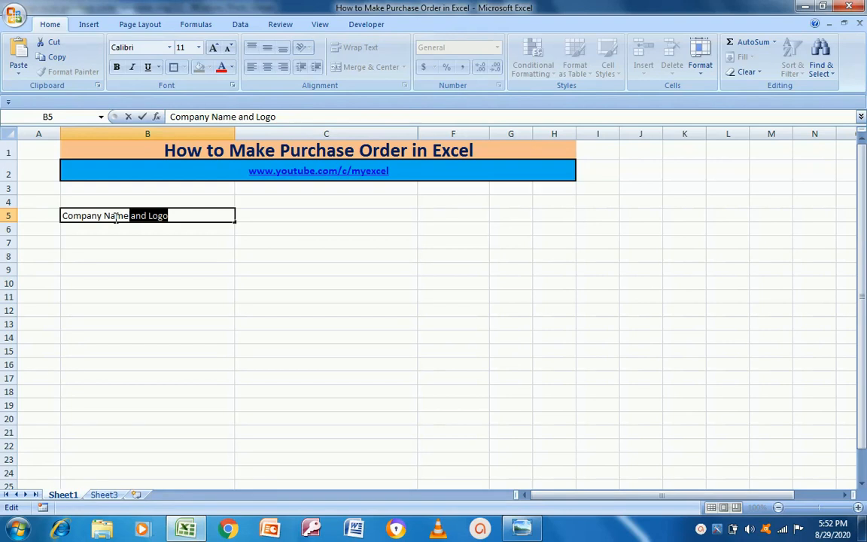
pyautogui.press('Delete')
pyautogui.press('Return')
# Check the template layout again and move down to cell B7
pyautogui.hotkey('alt', 'Tab')
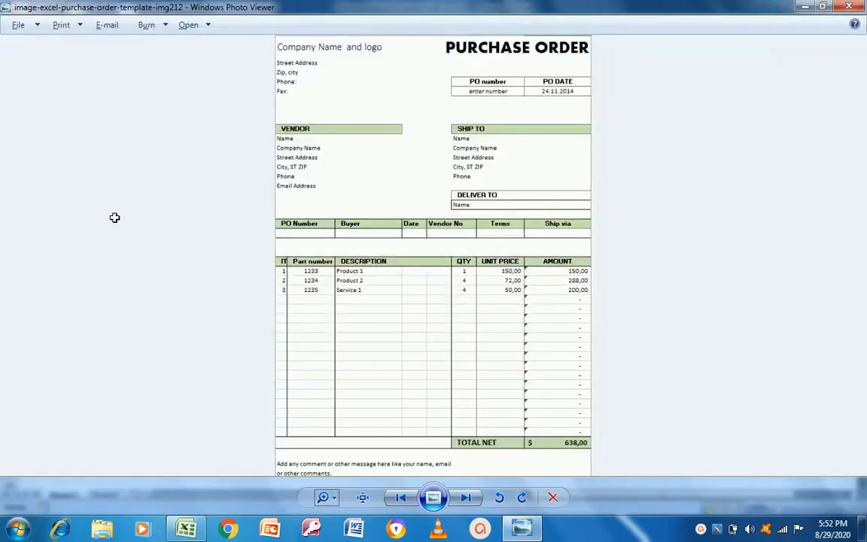
pyautogui.hotkey('alt', 'Tab')
pyautogui.press('Return')
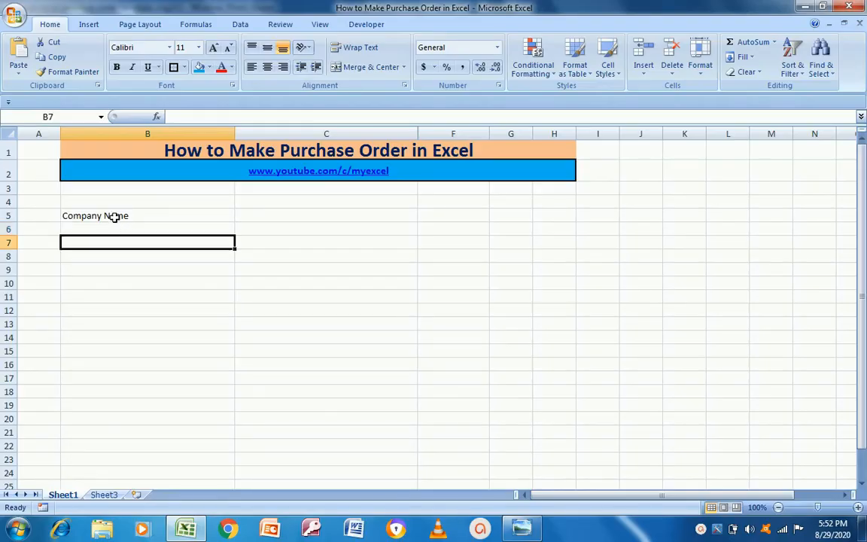
pyautogui.hotkey('alt', 'Tab')
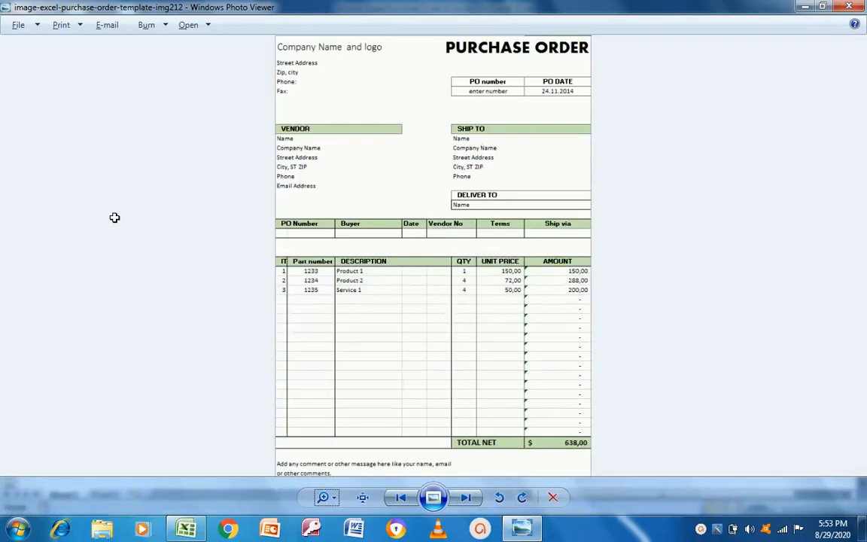
pyautogui.hotkey('alt', 'Tab')
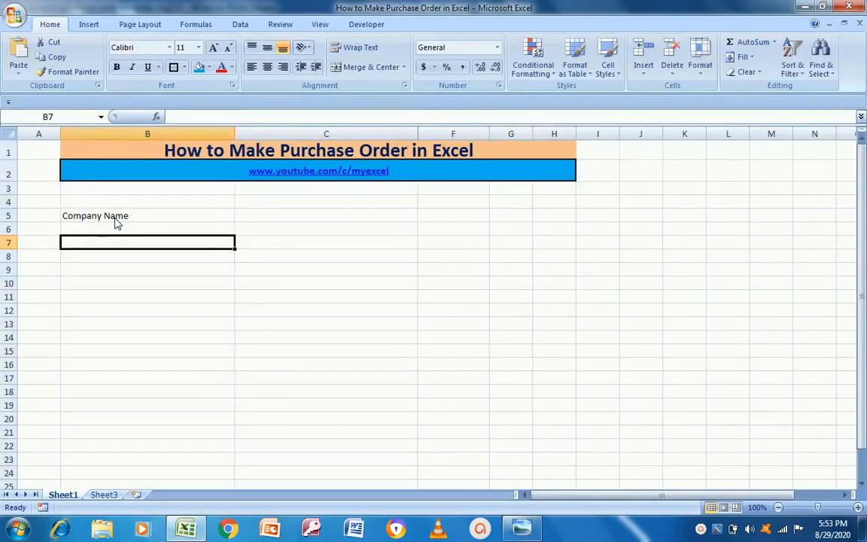
# Type the labels Add, City, Phone No and Fax: into B7 through B10
pyautogui.write('Add')
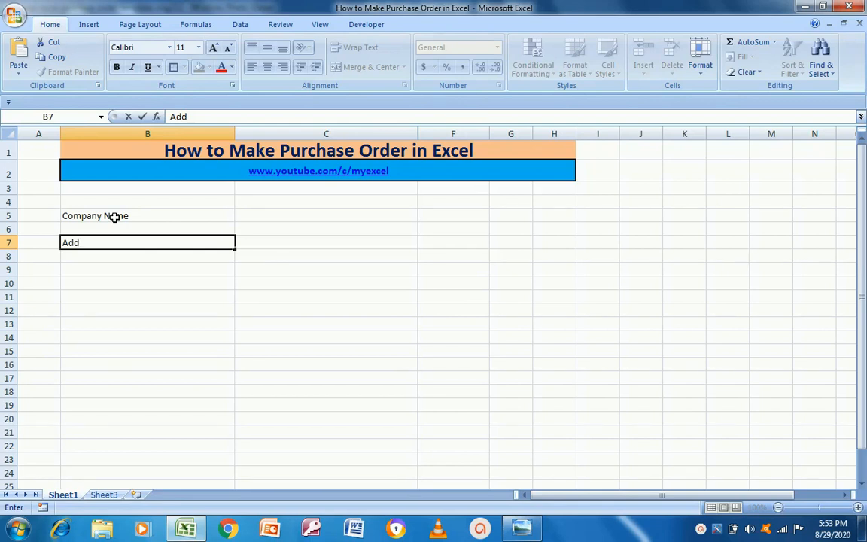
pyautogui.press('Return')
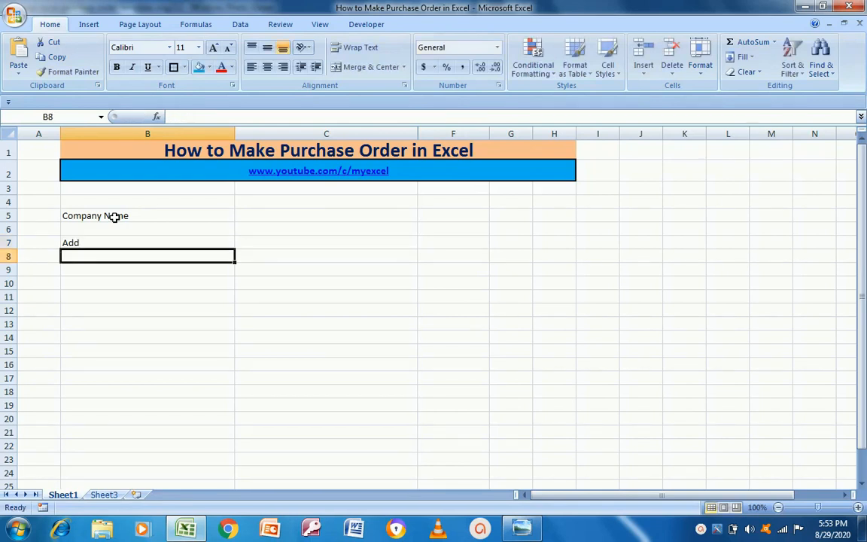
pyautogui.hotkey('alt', 'Tab')
pyautogui.hotkey('alt', 'Tab')
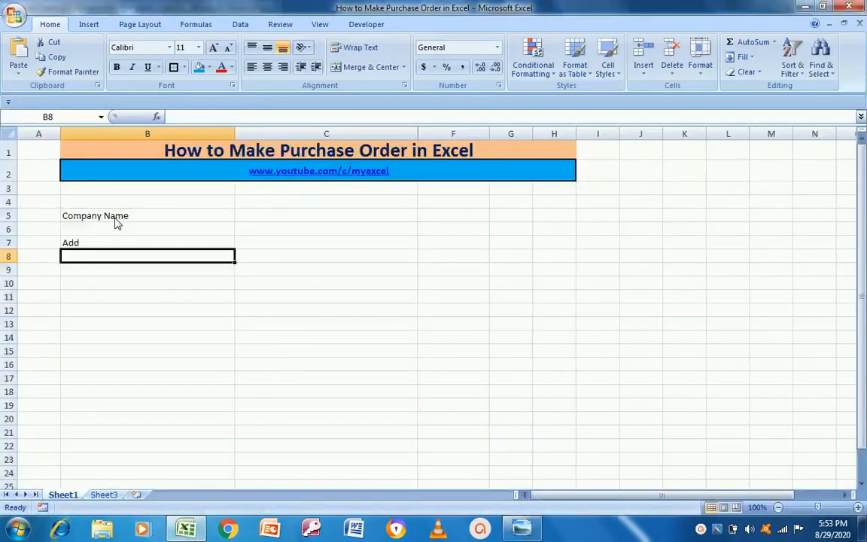
pyautogui.write('City')
pyautogui.press('Return')
pyautogui.hotkey('alt', 'Tab')
pyautogui.hotkey('alt', 'Tab')
pyautogui.write('Phone No')
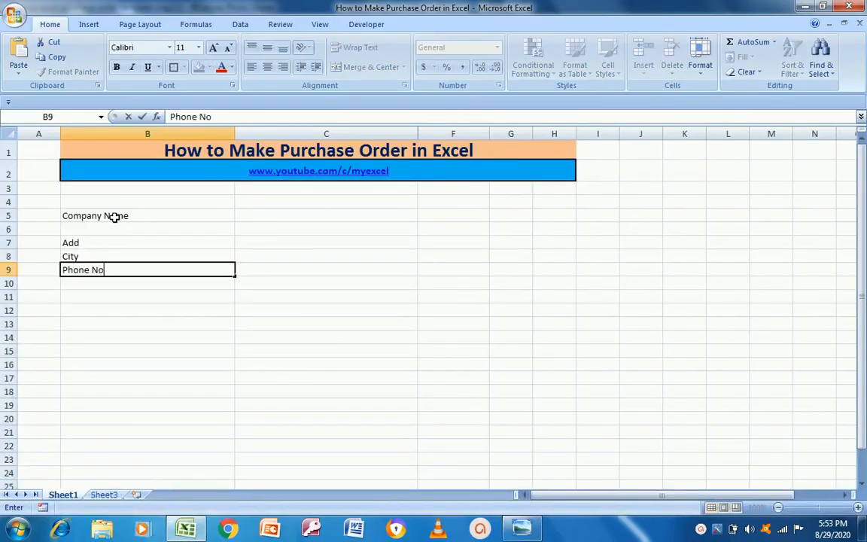
pyautogui.press('Return')
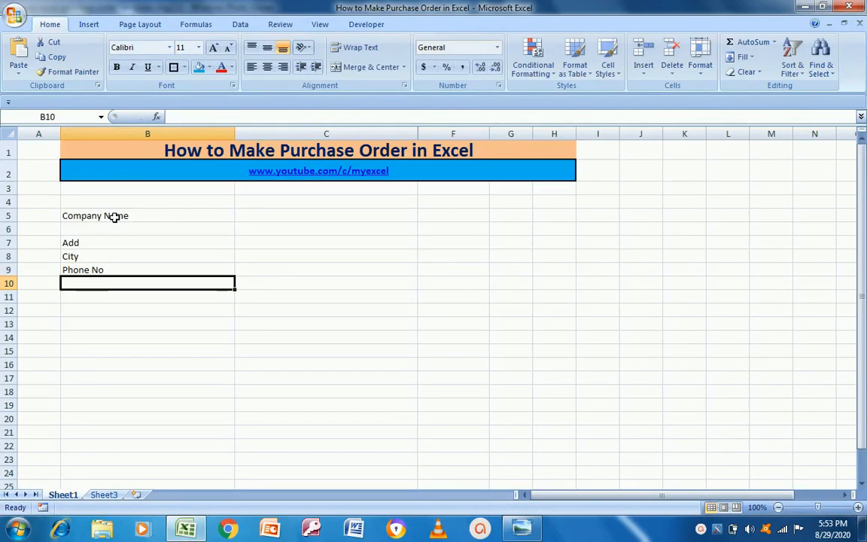
pyautogui.hotkey('alt', 'Tab')
pyautogui.hotkey('alt', 'Tab')
pyautogui.hotkey('alt', 'Tab')
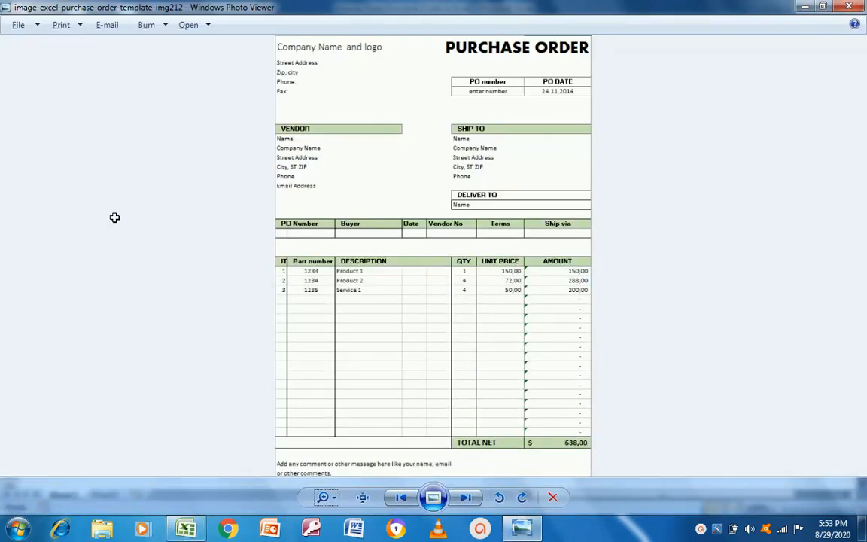
pyautogui.hotkey('alt', 'Tab')
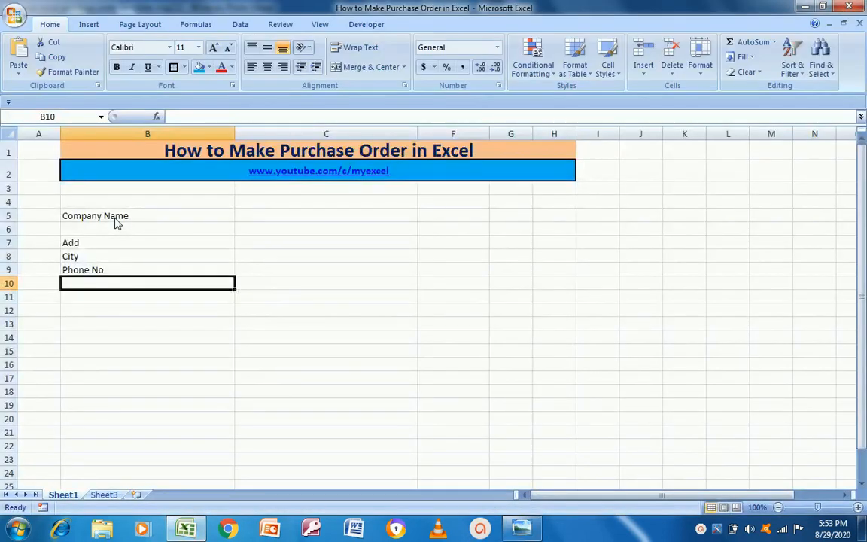
pyautogui.write('Fax:')
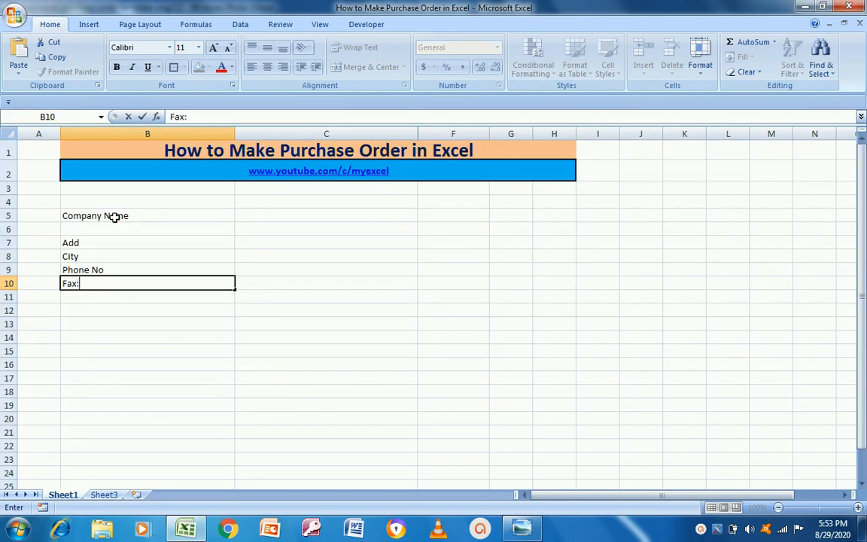
pyautogui.press('Return')
# Append a colon to the Add, City and Phone No labels
pyautogui.press('Up')
pyautogui.press('Up')
pyautogui.press('Up')
pyautogui.press('Up')
pyautogui.press('Up')
pyautogui.press('Down')
pyautogui.press('F2')
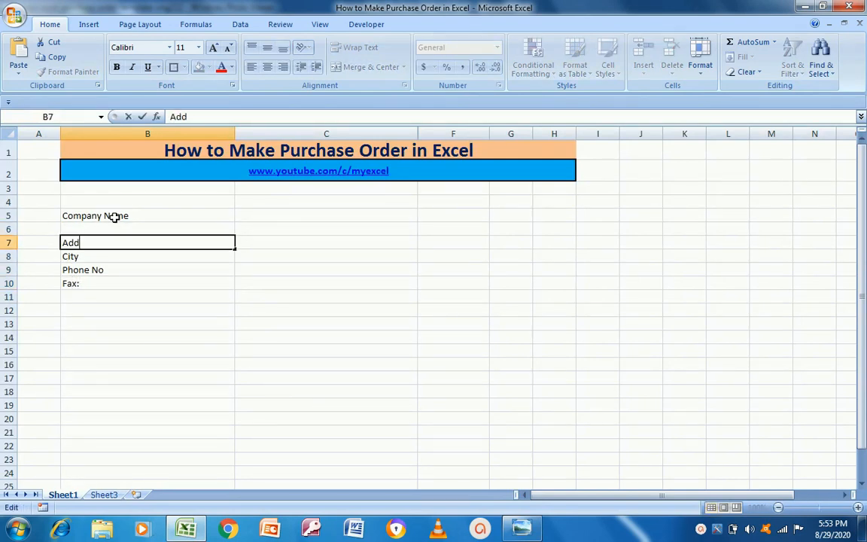
pyautogui.write(':')
pyautogui.press('Return')
pyautogui.press('F2')
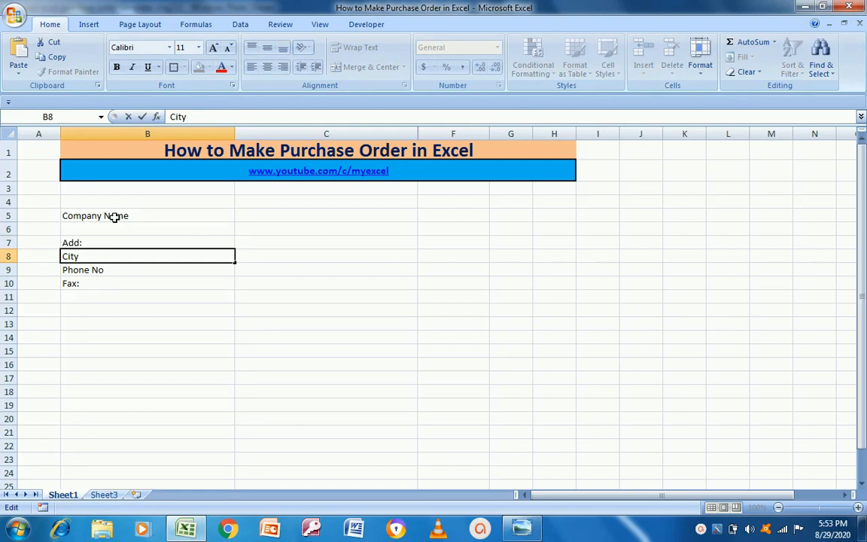
pyautogui.write(':')
pyautogui.press('Return')
pyautogui.press('F2')
pyautogui.write(':')
pyautogui.press('Return')
# Return to the Company Name cell and compare the layout with the template
pyautogui.press('Up')
pyautogui.press('Up')
pyautogui.press('Up')
pyautogui.press('Up')
pyautogui.press('Up')
pyautogui.hotkey('alt', 'Tab')
pyautogui.hotkey('alt', 'Tab')
pyautogui.press('Right')
pyautogui.press('Left')
pyautogui.hotkey('alt', 'Tab')
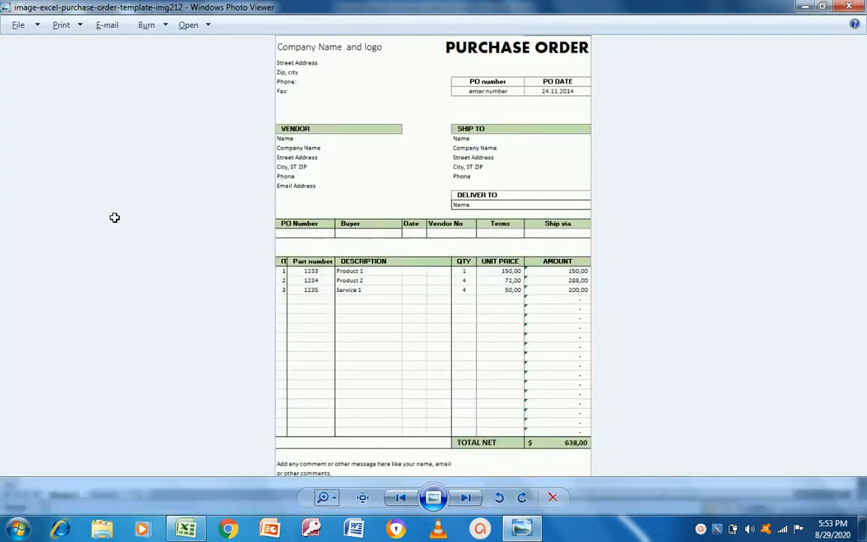
pyautogui.hotkey('alt', 'Tab')
pyautogui.hotkey('shift', 'Right')
pyautogui.hotkey('shift', 'Right')
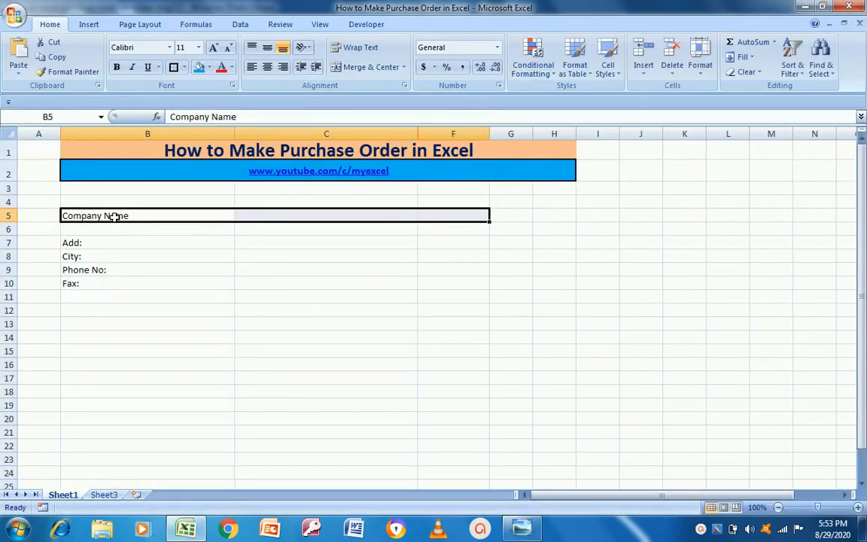
# Start the heading 'Purchase' in cell C4, cancelling a stray entry in B5
pyautogui.hotkey('alt', 'Tab')
pyautogui.hotkey('alt', 'Tab')
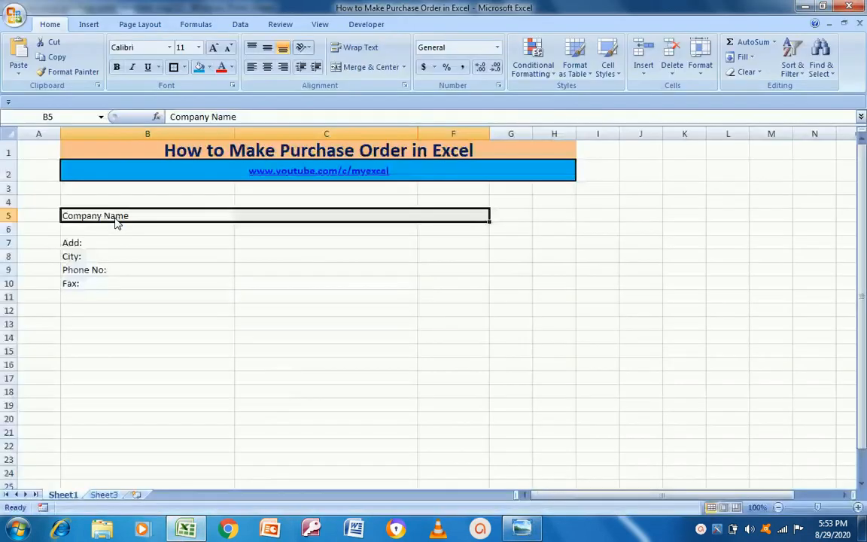
pyautogui.press('Right')
pyautogui.press('Up')
pyautogui.press('Left')
pyautogui.press('Right')
pyautogui.press('Down')
pyautogui.press('Up')
pyautogui.write('Purchase')
pyautogui.click(115, 217)
pyautogui.write('O')
pyautogui.press('Escape')
# Complete the C4 heading as 'Purchase Order'
pyautogui.press('Up')
pyautogui.press('Right')
pyautogui.press('F2')
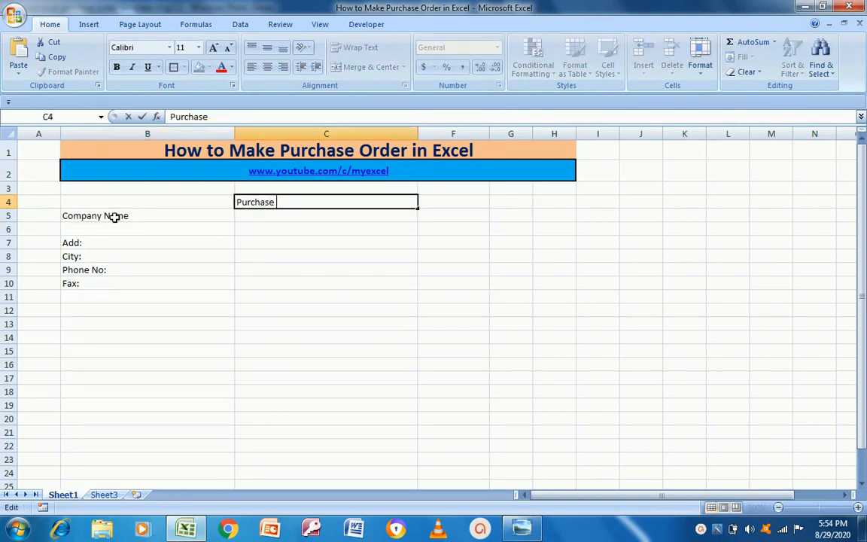
pyautogui.write('Order')
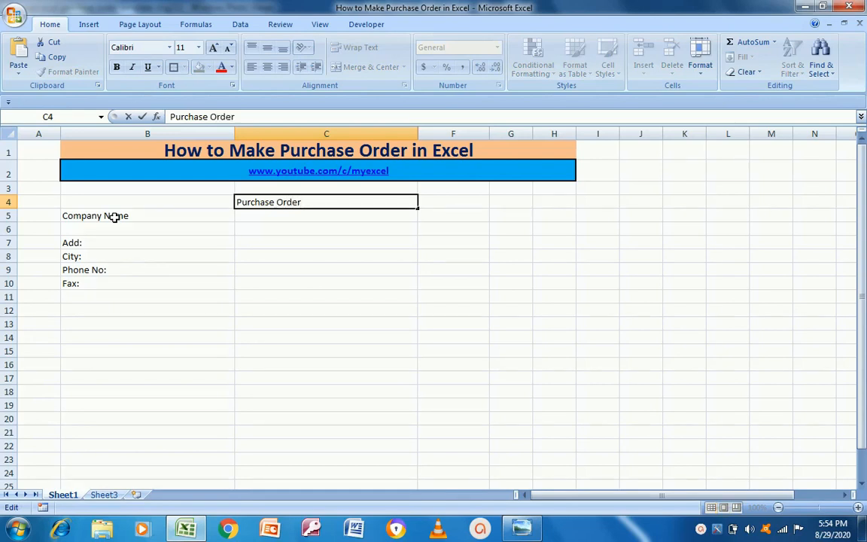
pyautogui.hotkey('shift', 'Tab')
# Compare with the template and return to the company name row
pyautogui.press('Right')
pyautogui.click(114, 217)
pyautogui.press('Right')
pyautogui.hotkey('alt', 'Tab')
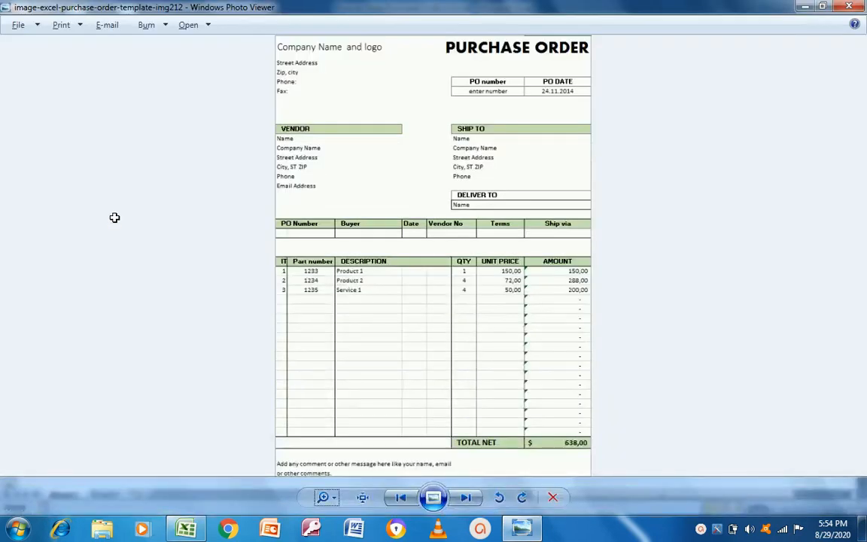
pyautogui.hotkey('alt', 'Tab')
pyautogui.press('Down')
pyautogui.press('Down')
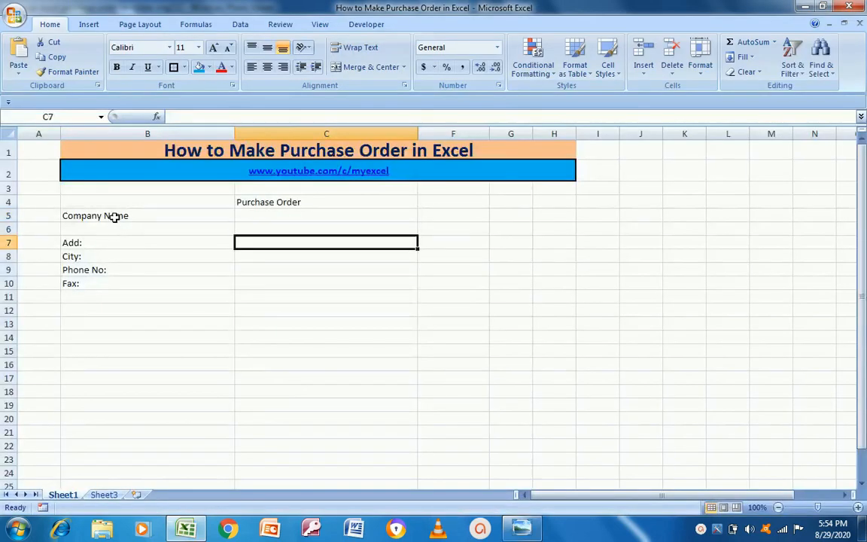
pyautogui.press('Up')
pyautogui.press('Up')
# Enter the company name in the cell beside the Company Name label
pyautogui.click(114, 217)
pyautogui.press('Right')
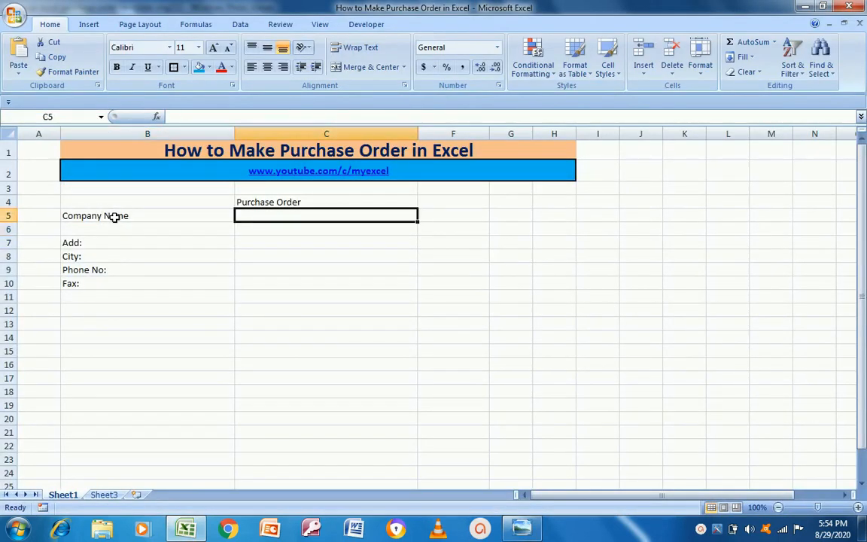
pyautogui.write('Manish')
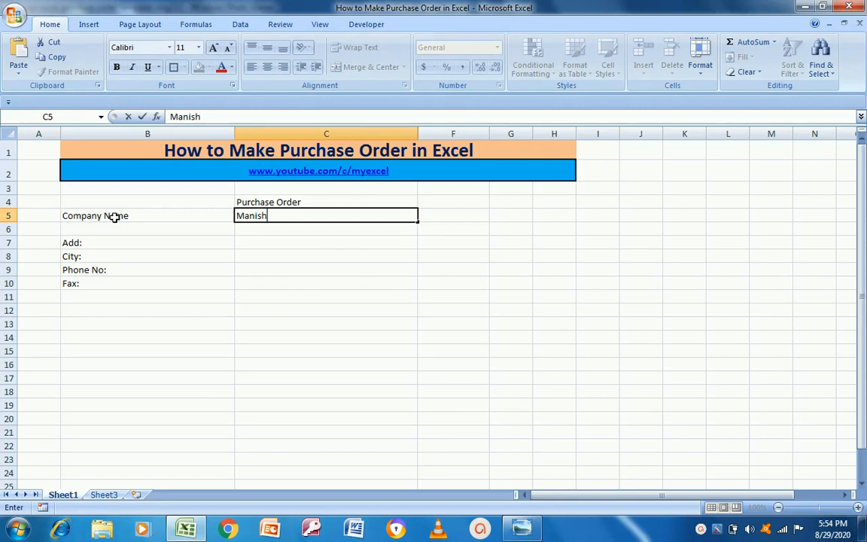
pyautogui.write(' %')
pyautogui.press('BackSpace')
pyautogui.write('&')
pyautogui.click(114, 217)
pyautogui.write('C')
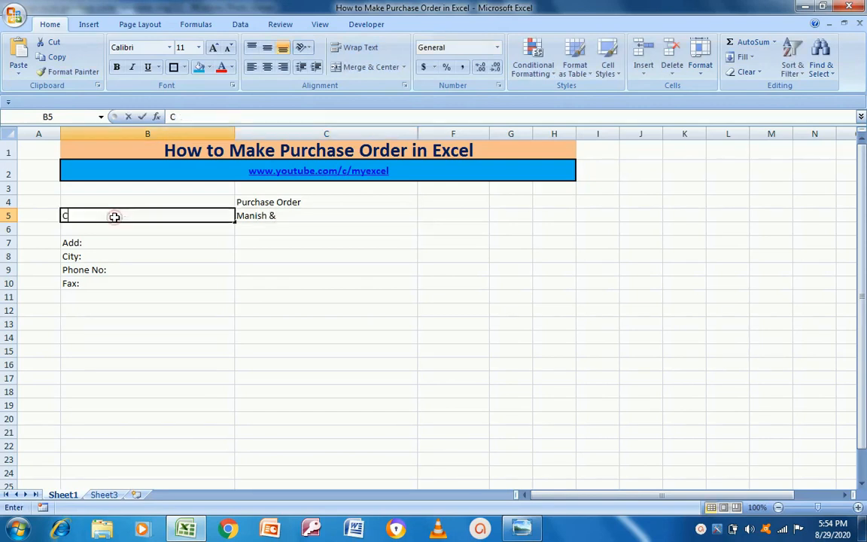
pyautogui.press('Escape')
pyautogui.press('Right')
pyautogui.press('F2')
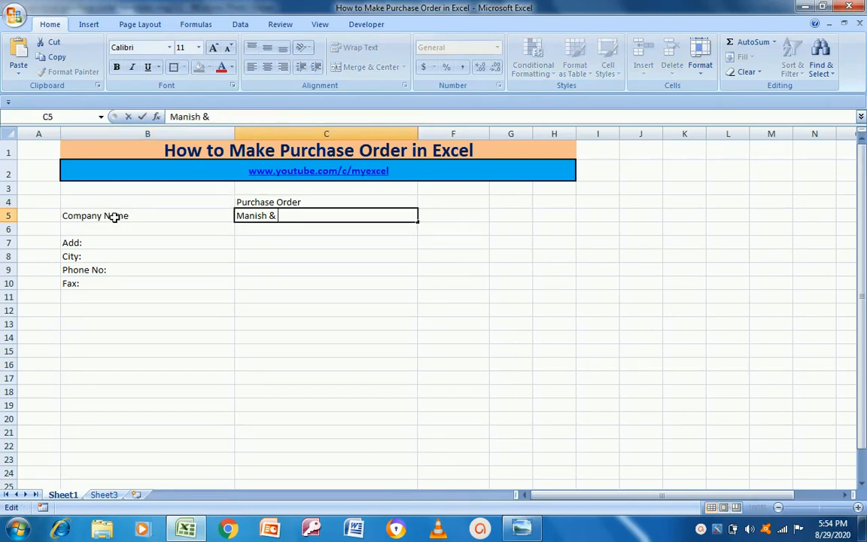
pyautogui.write('Co.')
pyautogui.press('Return')
pyautogui.press('Left')
# Enter the street address and city beside the Add: and City: labels
pyautogui.hotkey('alt', 'Tab')
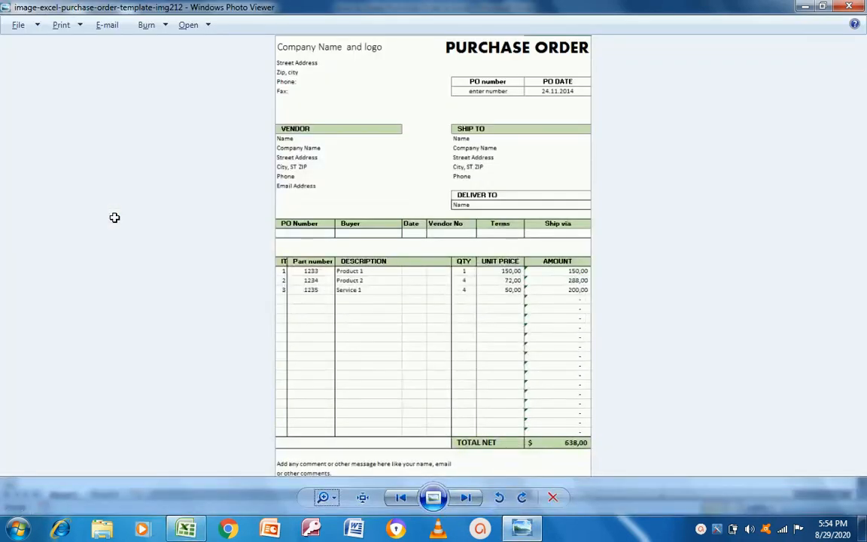
pyautogui.hotkey('alt', 'Tab')
pyautogui.press('Down')
pyautogui.press('Right')
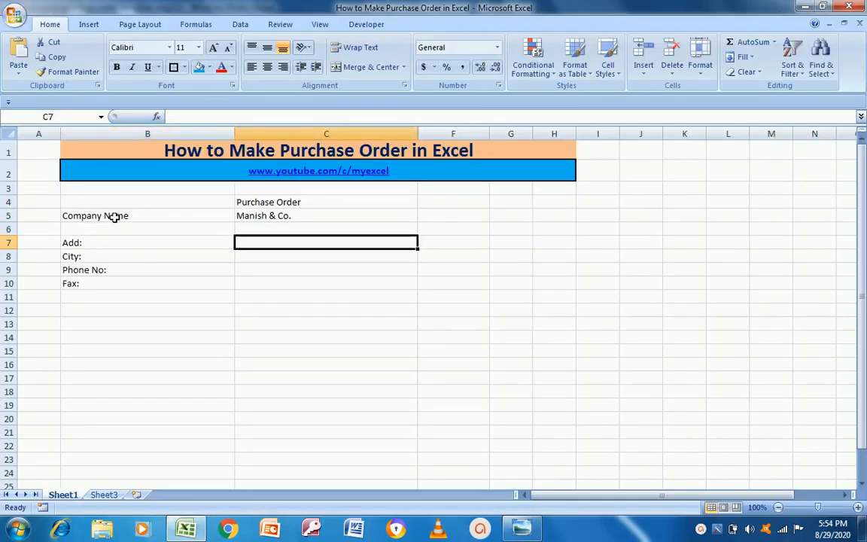
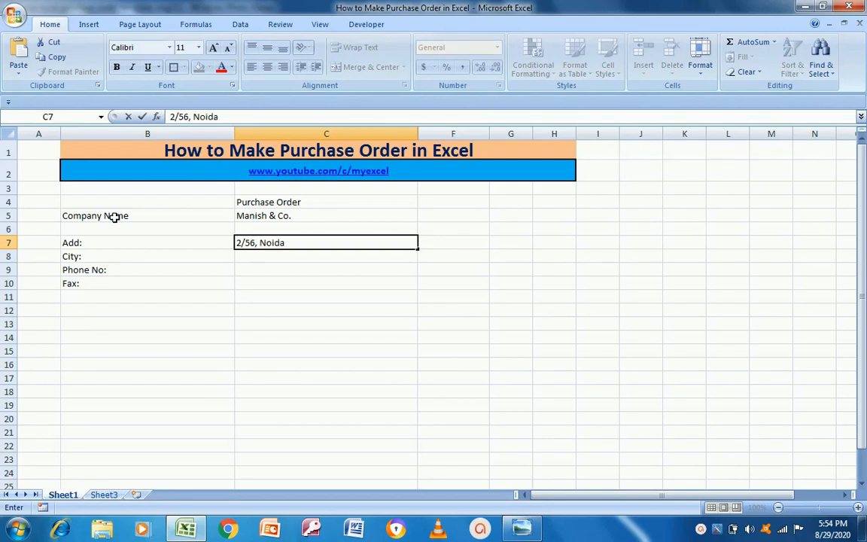
pyautogui.press('Return')
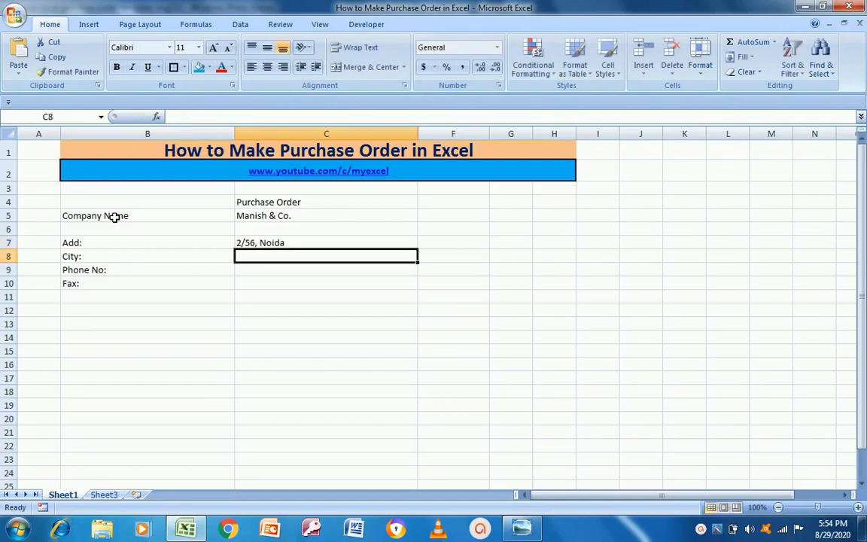
pyautogui.write('Noi')
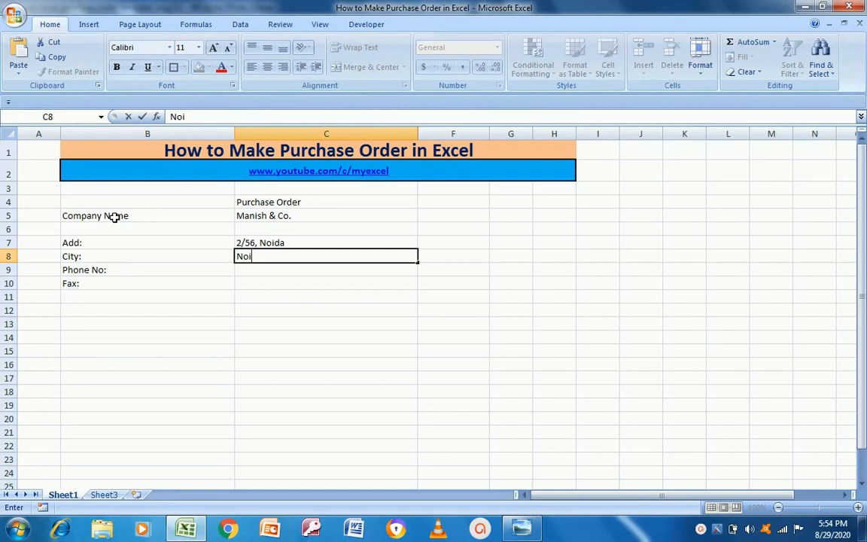
pyautogui.write('da')
pyautogui.press('Return')
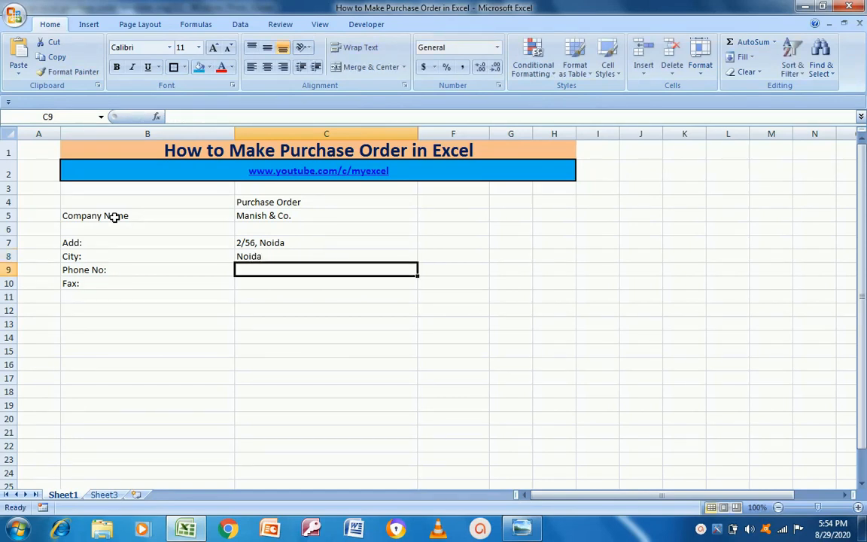
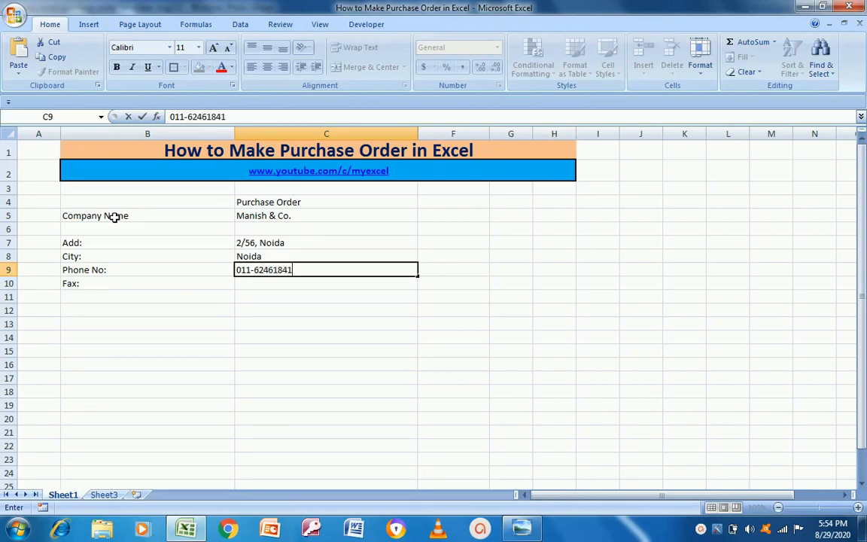
# Enter the phone number and reuse its digits as the fax number
pyautogui.press('Return')
pyautogui.press('Left')
pyautogui.press('Right')
pyautogui.press('Up')
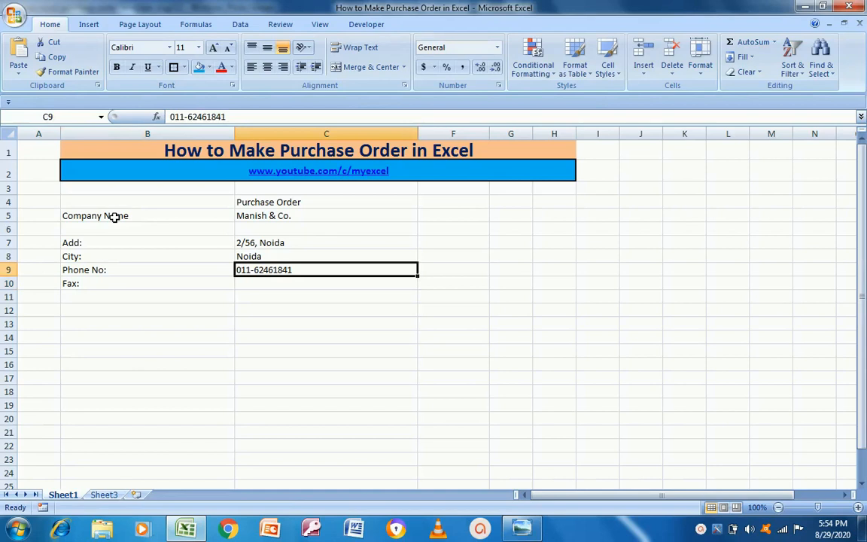
pyautogui.press('F2')
pyautogui.hotkey('ctrl', 'shift', 'Left')
pyautogui.hotkey('ctrl', 'c')
pyautogui.press('Escape')
pyautogui.press('Down')
pyautogui.press('F2')
pyautogui.hotkey('ctrl', 'v')
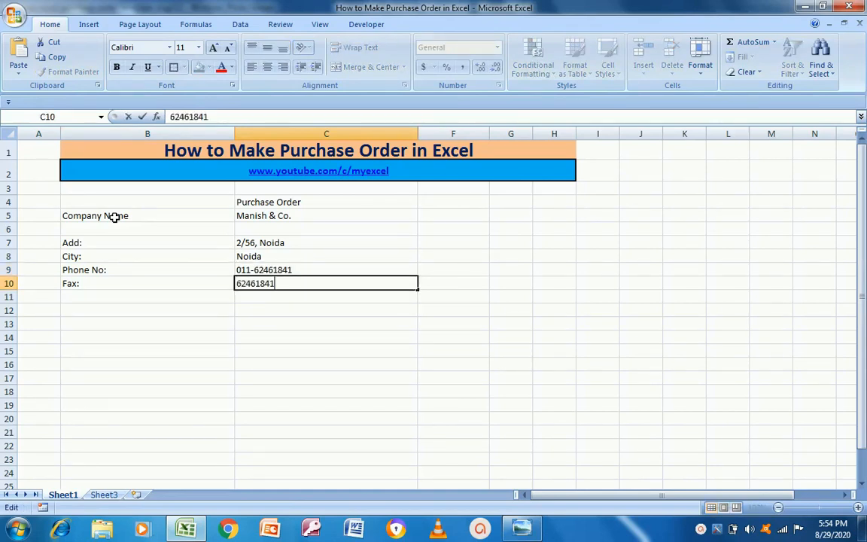
pyautogui.press('Return')
# Left-align the fax number and select cell F5 for the order details
pyautogui.press('Up')
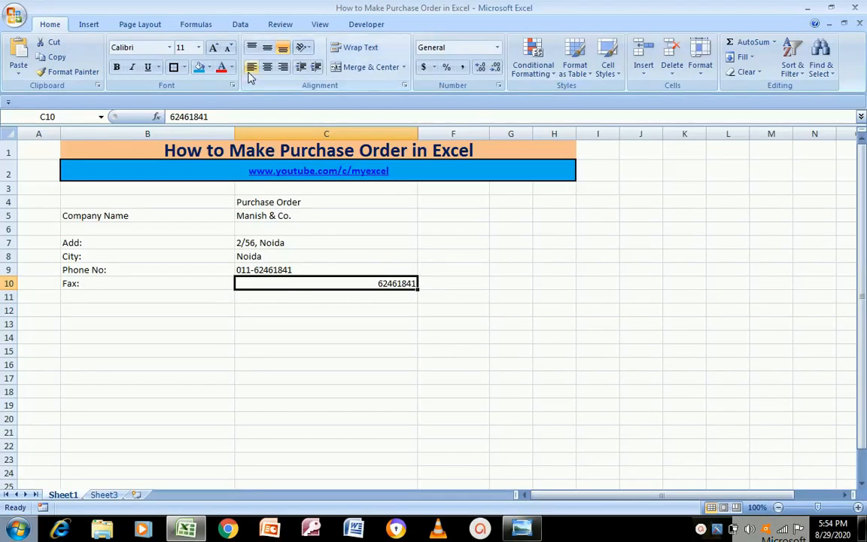
pyautogui.click(252, 68)
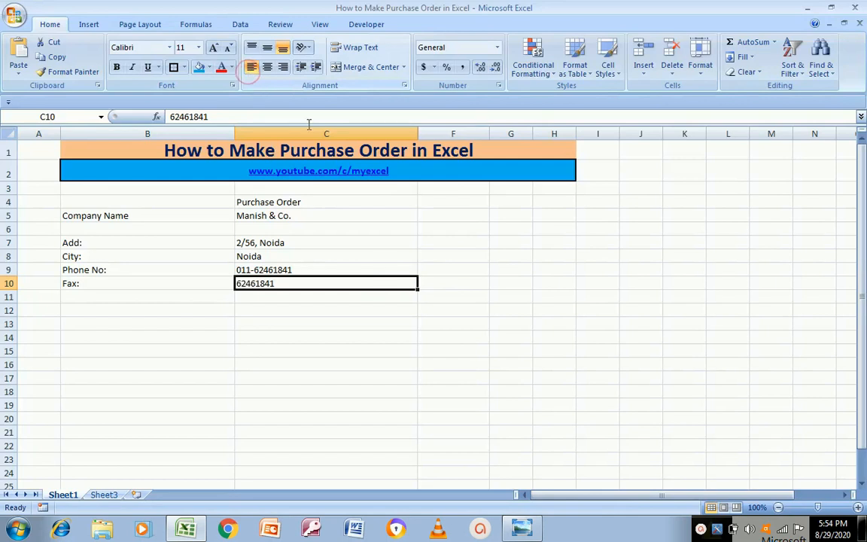
pyautogui.click(462, 215)
pyautogui.hotkey('alt', 'Tab')
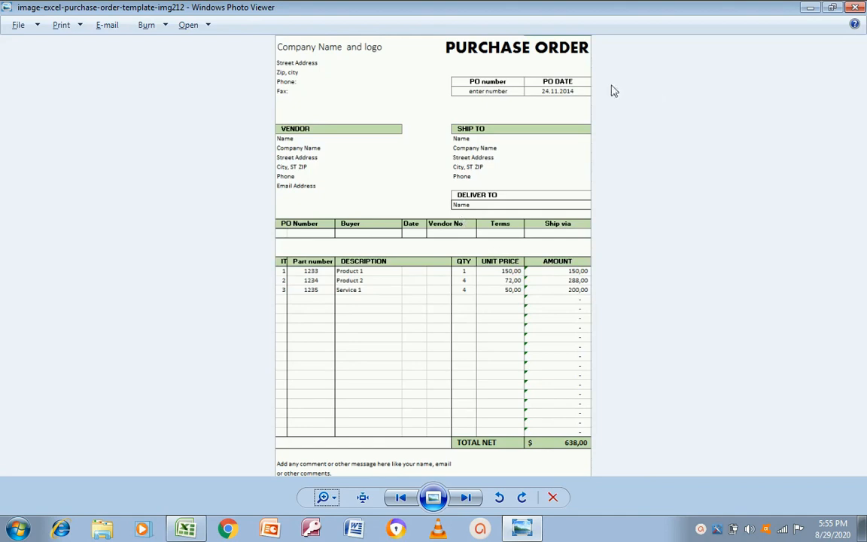
# Enter the label 'PO No:' in cell F5
pyautogui.hotkey('alt', 'Tab')
pyautogui.press('Down')
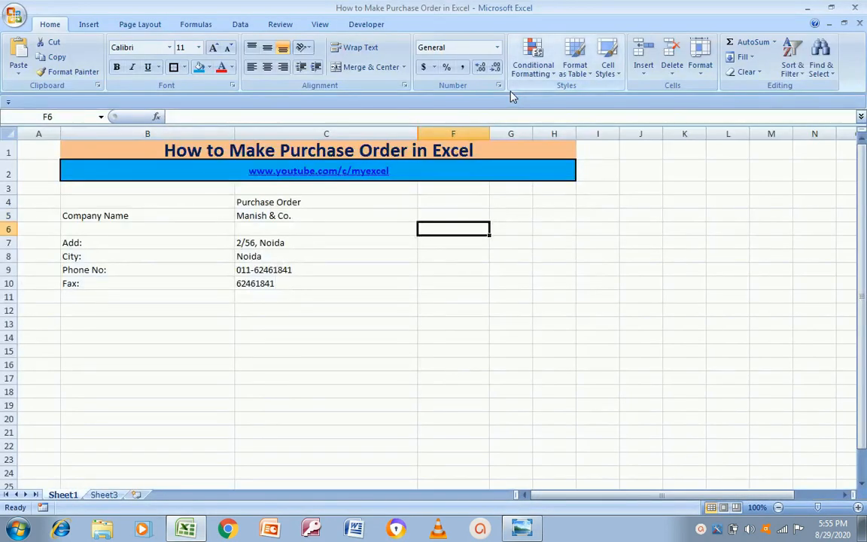
pyautogui.press('Up')
pyautogui.press('Left')
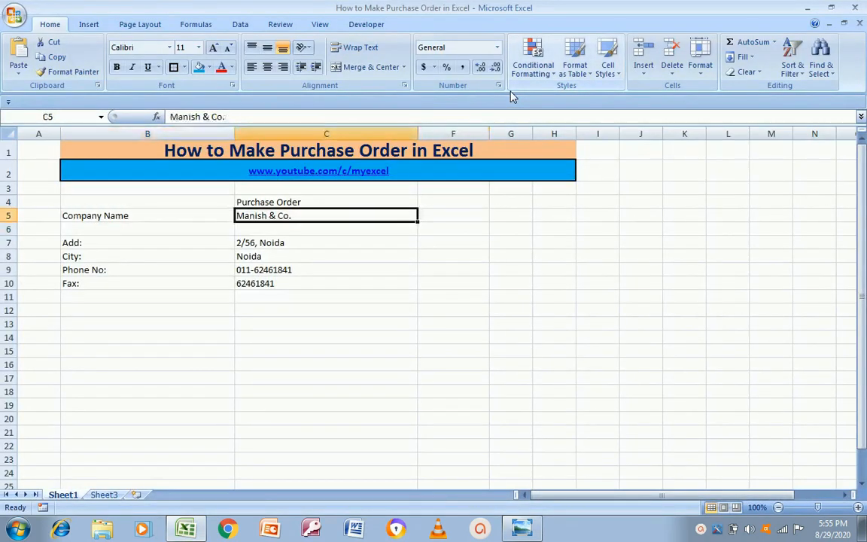
pyautogui.press('Right')
pyautogui.write('Po')
pyautogui.press('BackSpace')
pyautogui.write('O No')
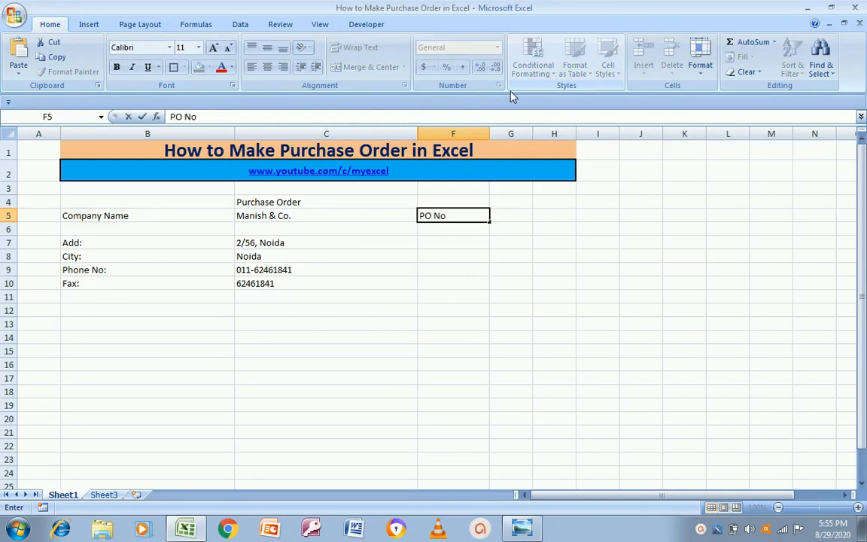
pyautogui.press('Return')
pyautogui.press('Right')
pyautogui.press('Left')
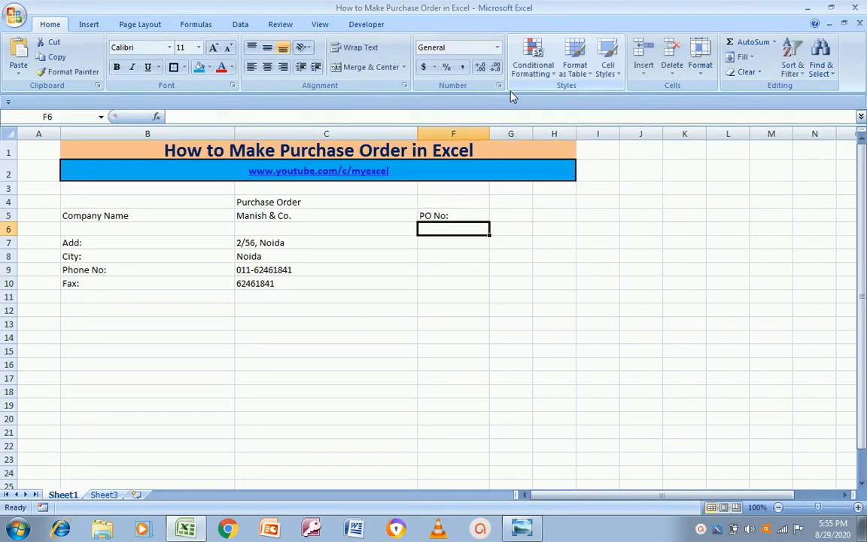
# Copy the 'PO No:' label down into cell F6
pyautogui.hotkey('alt', 'Tab')
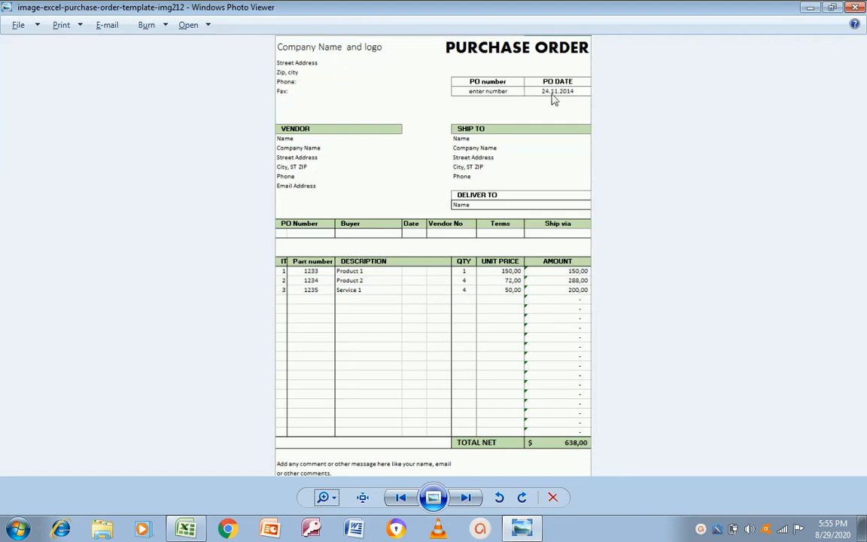
pyautogui.hotkey('alt', 'Tab')
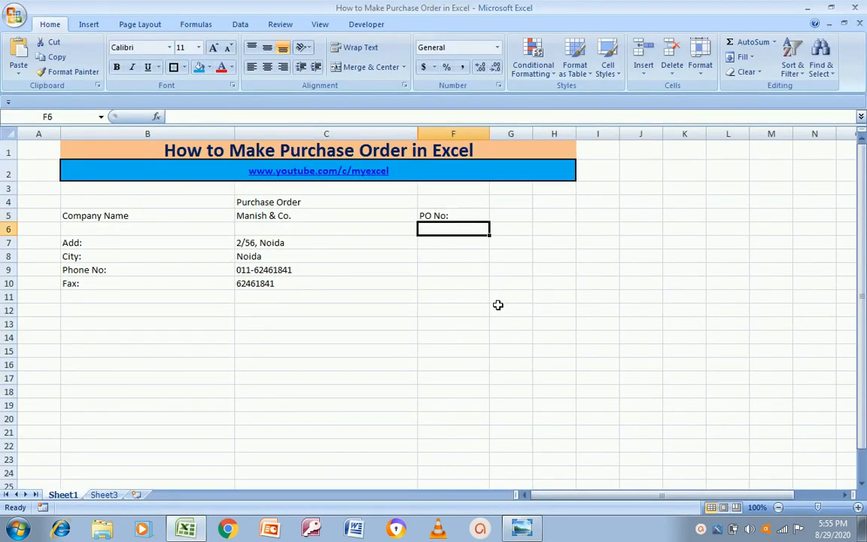
pyautogui.press('Up')
pyautogui.press('Up')
pyautogui.press('Down')
pyautogui.hotkey('ctrl', 'c')
pyautogui.press('Down')
pyautogui.press('Return')
# Edit cell F5 so its label reads 'PO Date:'
pyautogui.press('Up')
pyautogui.press('F2')
pyautogui.hotkey('shift', 'Home')
pyautogui.hotkey('ctrl', 'shift', 'Right')
pyautogui.write('Date')
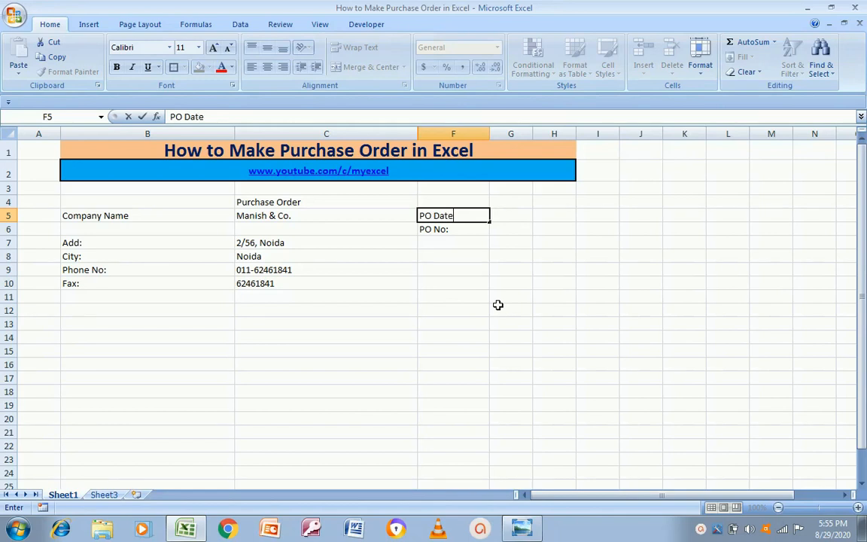
pyautogui.write(':')
pyautogui.press('Return')
pyautogui.press('Down')
pyautogui.press('Down')
pyautogui.press('Up')
pyautogui.press('Up')
pyautogui.press('Up')
pyautogui.press('Left')
pyautogui.press('Right')
pyautogui.press('Right')
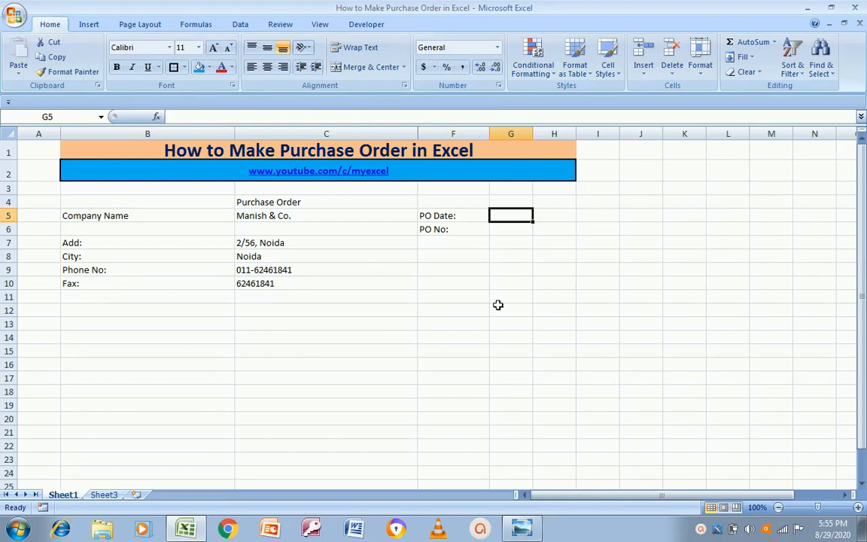
# Enter the PO date 29-Aug-2020 in cell G5
pyautogui.write('29-Aug-2020')
pyautogui.press('Return')
pyautogui.press('Up')
pyautogui.press('Down')
pyautogui.press('Left')
pyautogui.press('Right')
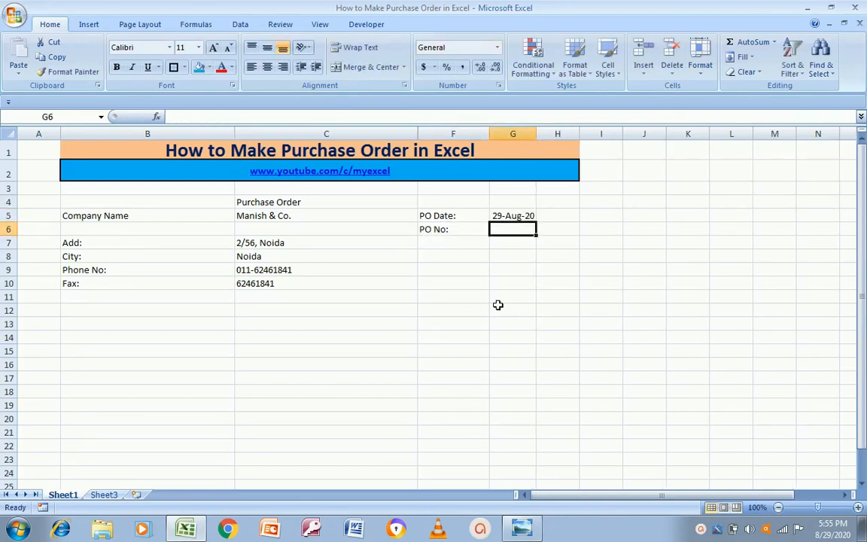
# Enter the PO number 12344 in cell G6
pyautogui.write('12344')
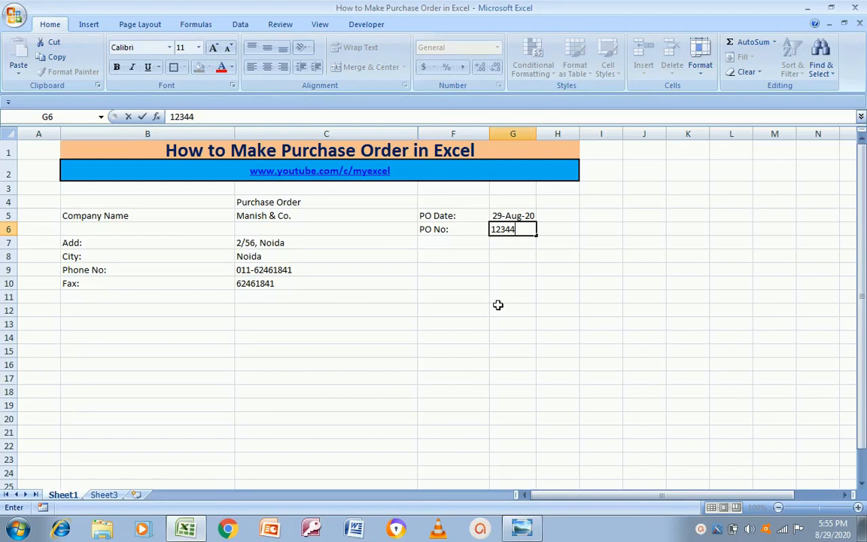
pyautogui.press('Return')
pyautogui.press('Up')
pyautogui.press('Left')
pyautogui.press('Left')
pyautogui.press('Left')
pyautogui.press('Right')
pyautogui.press('Right')
pyautogui.press('Down')
pyautogui.press('Down')
pyautogui.press('Left')
pyautogui.press('Left')
pyautogui.press('Left')
pyautogui.press('Right')
# Check the layout against the purchase order template image and move to the empty rows below
pyautogui.hotkey('alt', 'Tab')
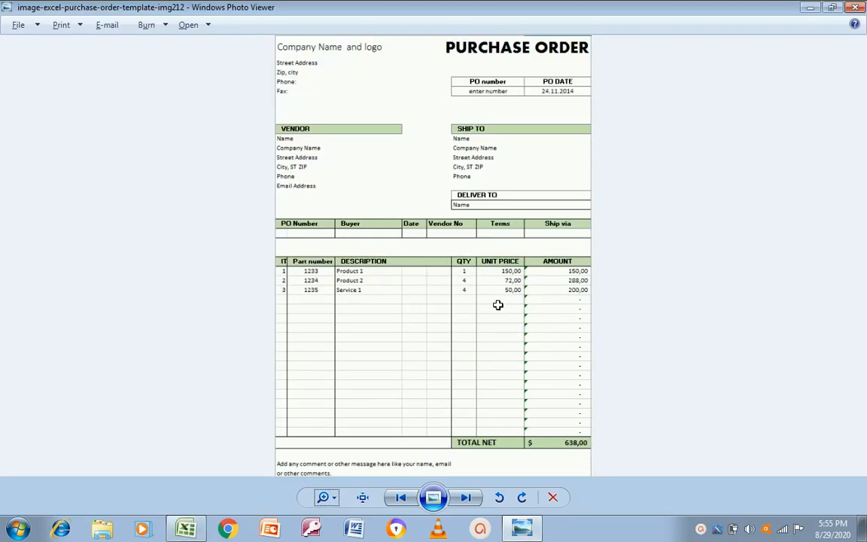
pyautogui.hotkey('alt', 'Tab')
pyautogui.press('Left')
pyautogui.press('Down')
pyautogui.press('Down')
pyautogui.press('Down')
pyautogui.press('Right')
pyautogui.press('Up')
pyautogui.press('Up')
pyautogui.press('Up')
pyautogui.press('Up')
pyautogui.press('Up')
pyautogui.press('Up')
pyautogui.press('Down')
pyautogui.press('Down')
pyautogui.press('Down')
pyautogui.press('Down')
pyautogui.hotkey('alt', 'Tab')
pyautogui.hotkey('alt', 'Tab')
pyautogui.press('Down')
pyautogui.press('Down')
pyautogui.press('Down')
pyautogui.press('Down')
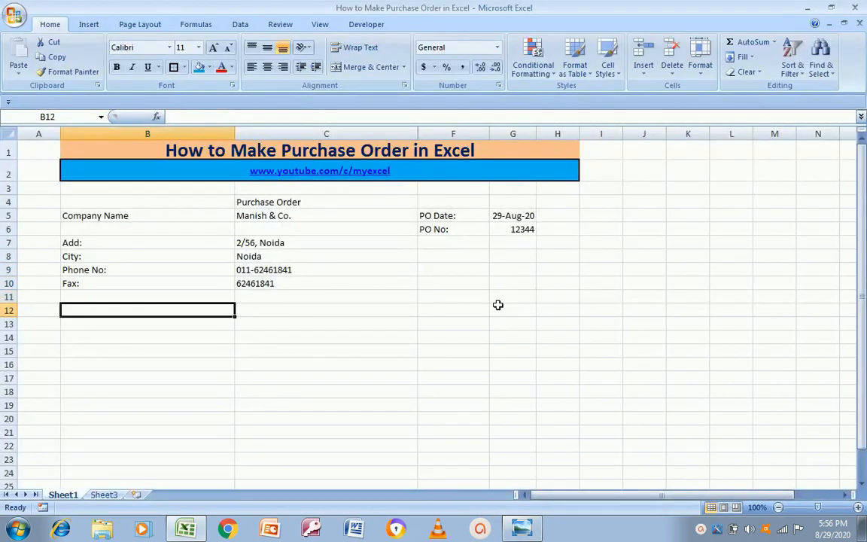
# Add the Vendor heading in cell B13
pyautogui.press('Up')
pyautogui.hotkey('alt', 'Tab')
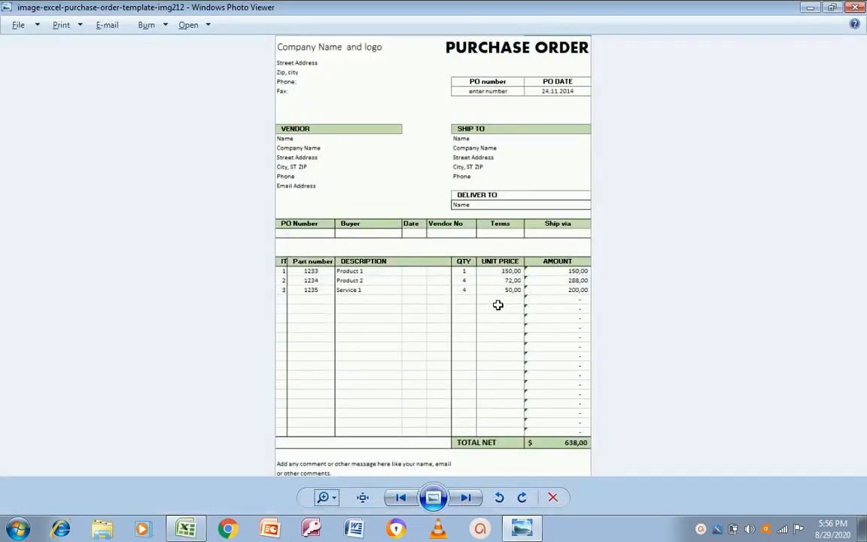
pyautogui.hotkey('alt', 'Tab')
pyautogui.press('Down')
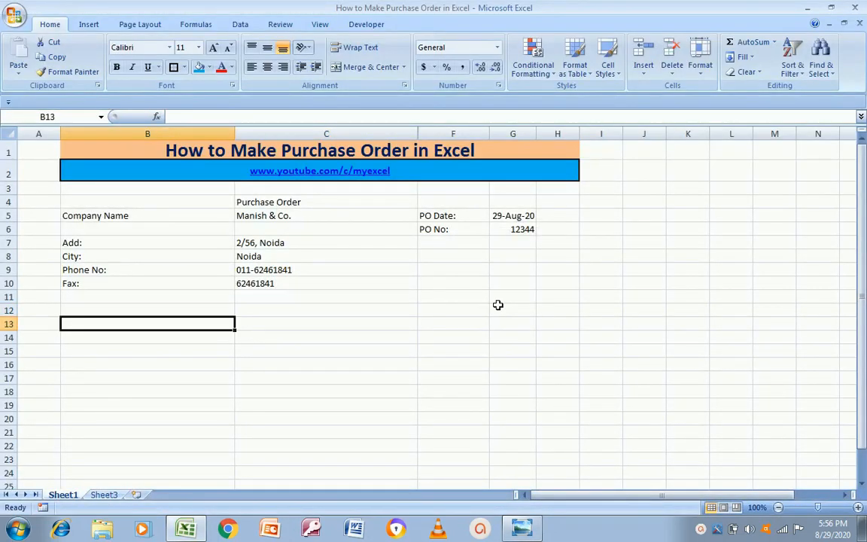
pyautogui.write('Vendor')
pyautogui.press('Return')
# Add the labels Name:, Company Name and Add in B14:B16 below Vendor
pyautogui.hotkey('alt', 'Tab')
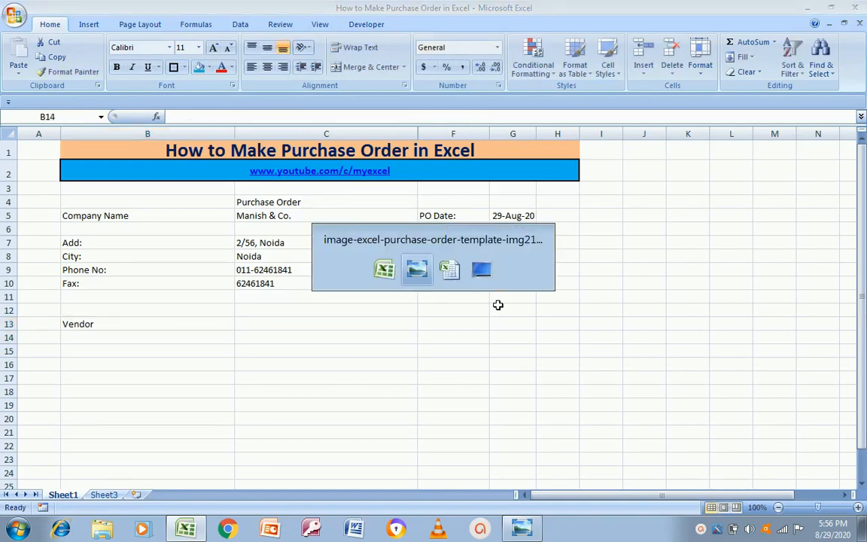
pyautogui.hotkey('alt', 'Tab')
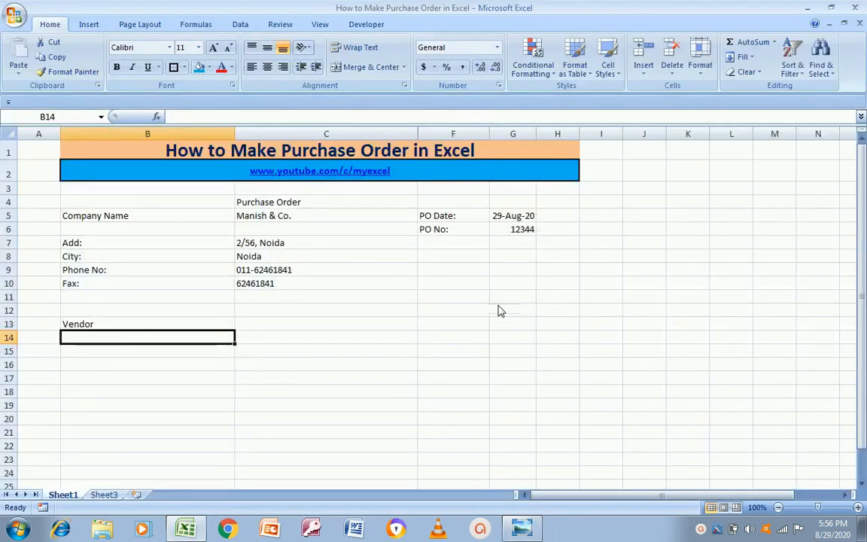
pyautogui.write('Name:')
pyautogui.press('Return')
pyautogui.hotkey('alt', 'Tab')
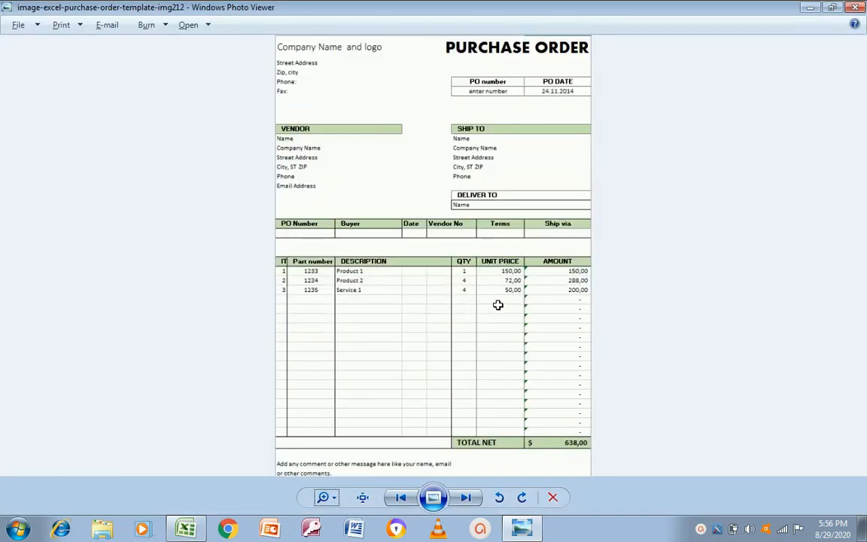
pyautogui.hotkey('alt', 'Tab')
pyautogui.write('Company Name')
pyautogui.press('Return')
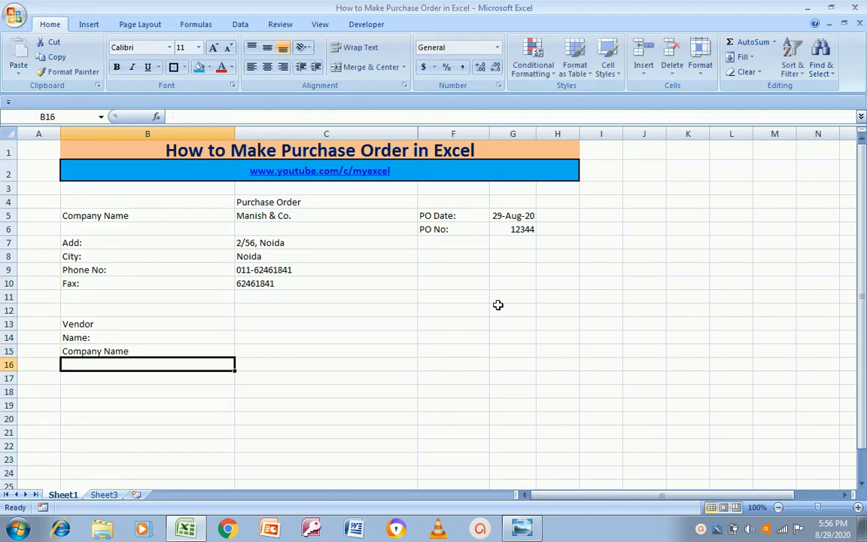
pyautogui.hotkey('alt', 'Tab')
pyautogui.hotkey('alt', 'Tab')
pyautogui.write('Add')
pyautogui.press('Return')
pyautogui.hotkey('alt', 'Tab')
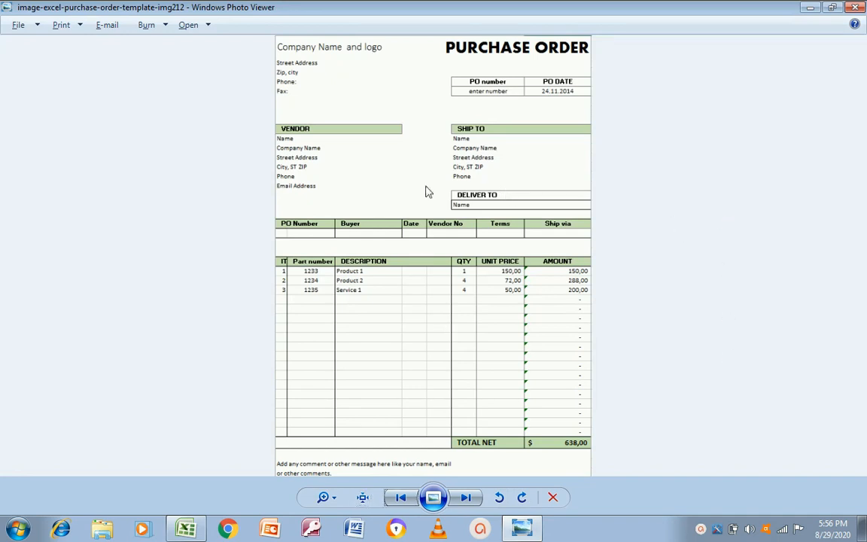
# Zoom the template image into the vendor and item area
pyautogui.click(326, 496)
pyautogui.moveTo(326, 493); pyautogui.dragTo(326, 485)
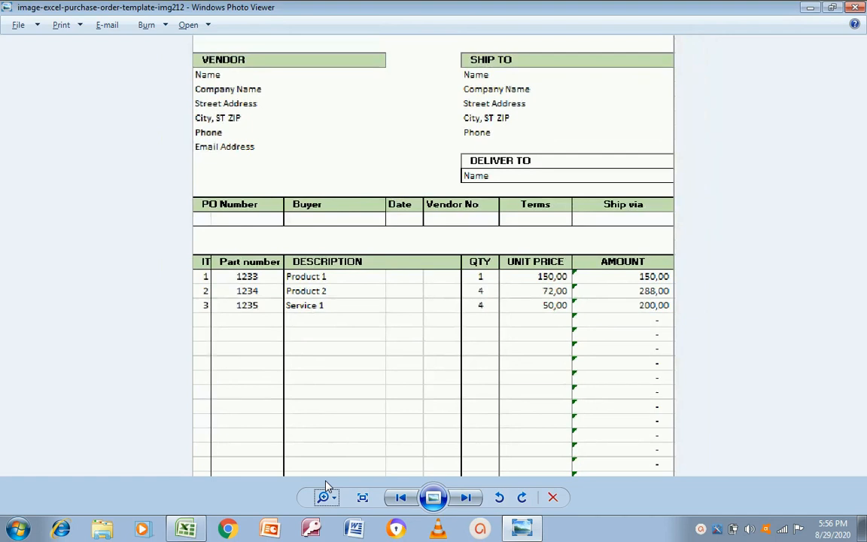
pyautogui.hotkey('alt', 'Tab')
# Copy the City:, Phone No: and Fax: labels from B8:B10 into B17:B19
pyautogui.press('Up')
pyautogui.press('Up')
pyautogui.press('Up')
pyautogui.press('Up')
pyautogui.press('Up')
pyautogui.press('Up')
pyautogui.press('Up')
pyautogui.press('Up')
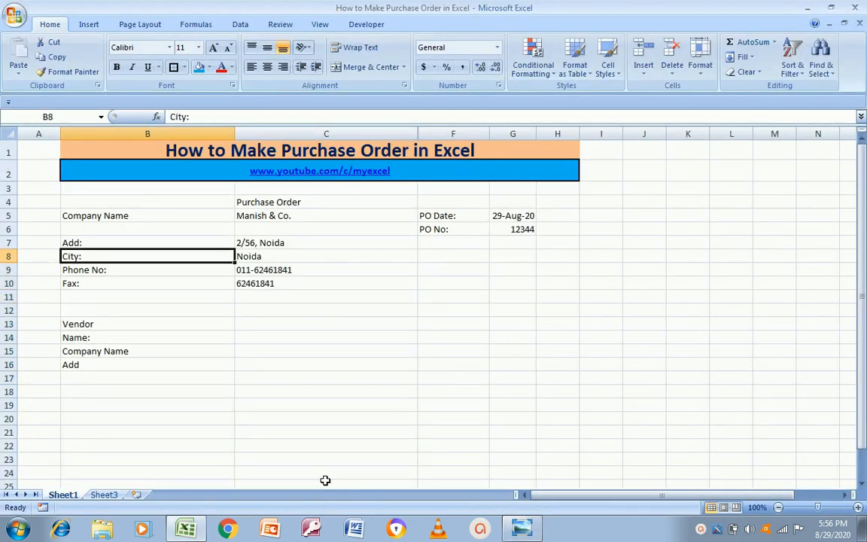
pyautogui.hotkey('shift', 'Down')
pyautogui.hotkey('shift', 'Down')
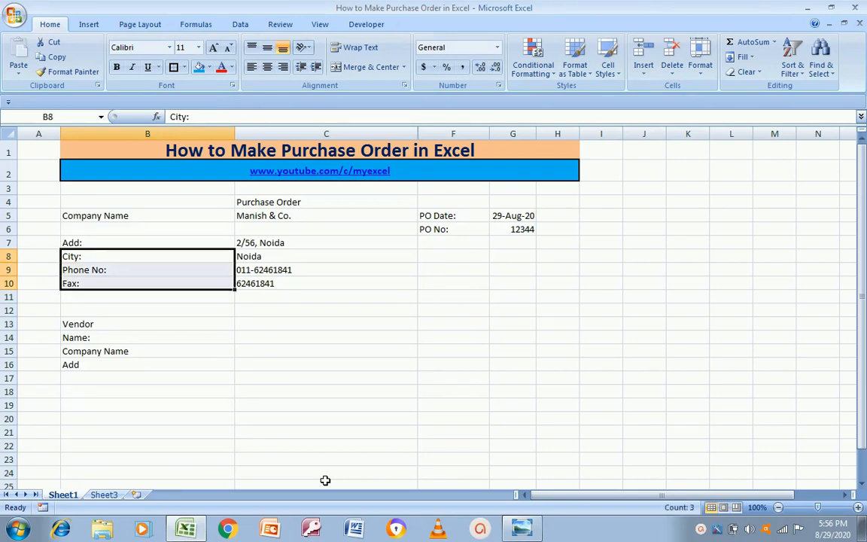
pyautogui.hotkey('ctrl', 'c')
pyautogui.press('Down')
pyautogui.press('Down')
pyautogui.press('Down')
pyautogui.press('Down')
pyautogui.press('Down')
pyautogui.press('Down')
pyautogui.press('Down')
pyautogui.press('Down')
pyautogui.press('Down')
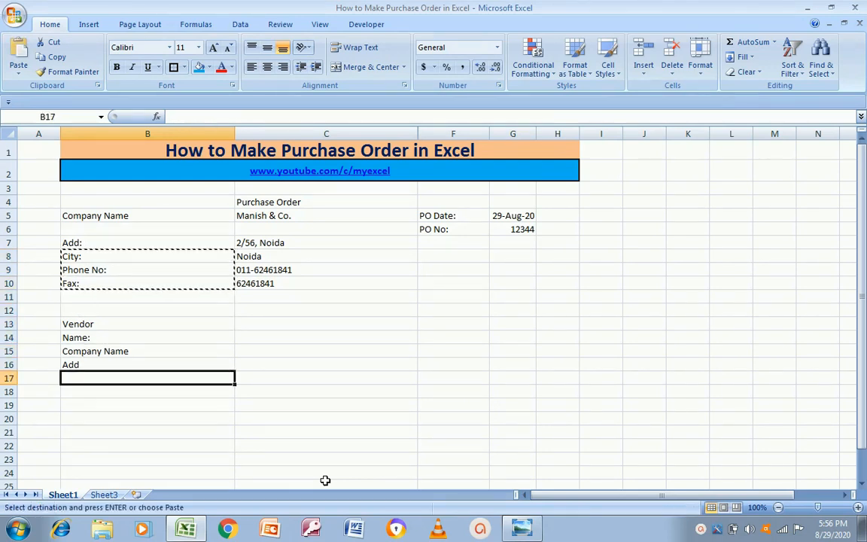
pyautogui.hotkey('ctrl', 'v')
pyautogui.press('Escape')
pyautogui.press('Up')
pyautogui.press('Up')
pyautogui.press('Up')
pyautogui.press('Up')
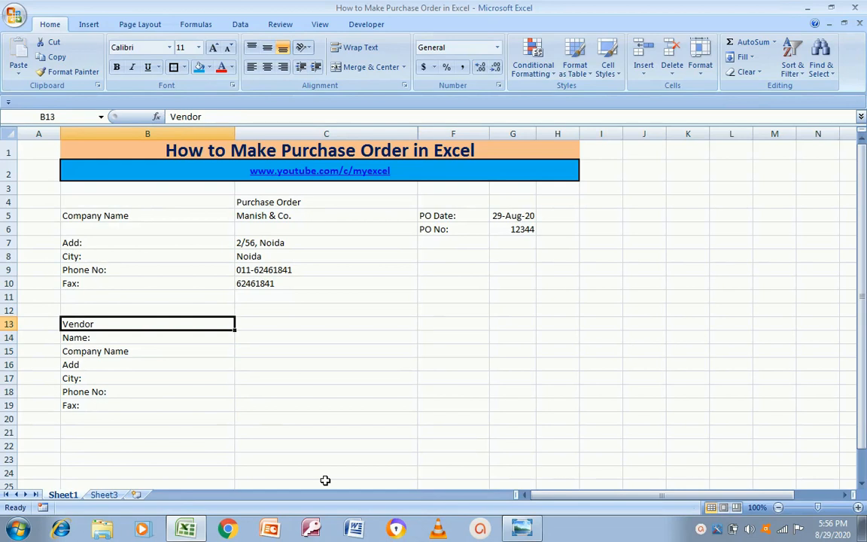
pyautogui.hotkey('alt', 'Tab')
pyautogui.hotkey('alt', 'Tab')
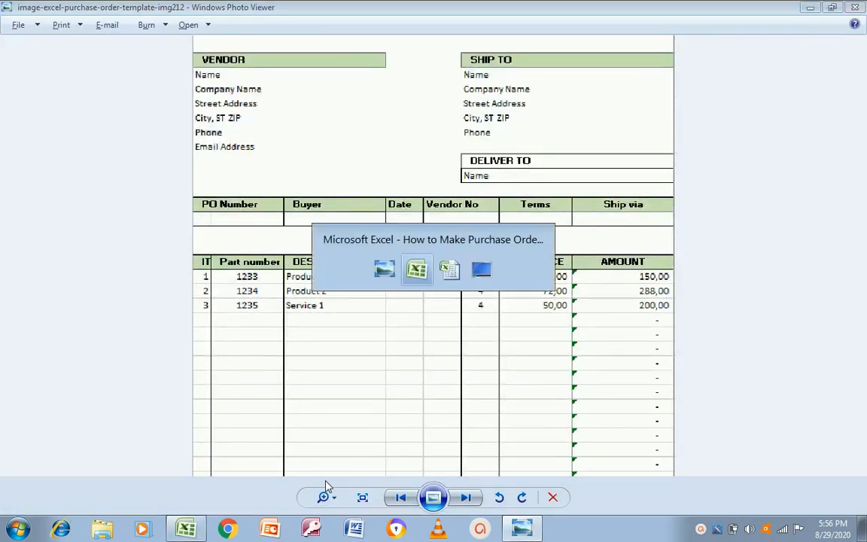
pyautogui.press('Right')
pyautogui.press('Right')
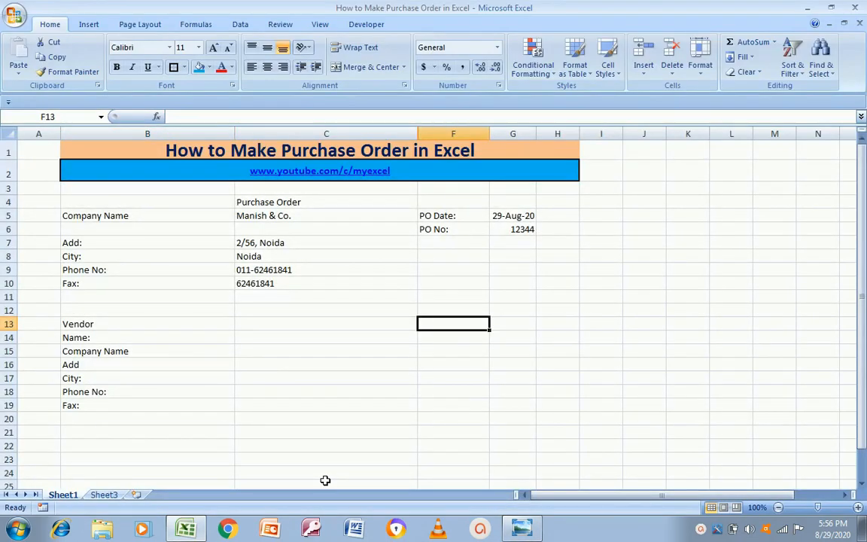
# Type the Ship To heading in cell F13
pyautogui.hotkey('alt', 'Tab')
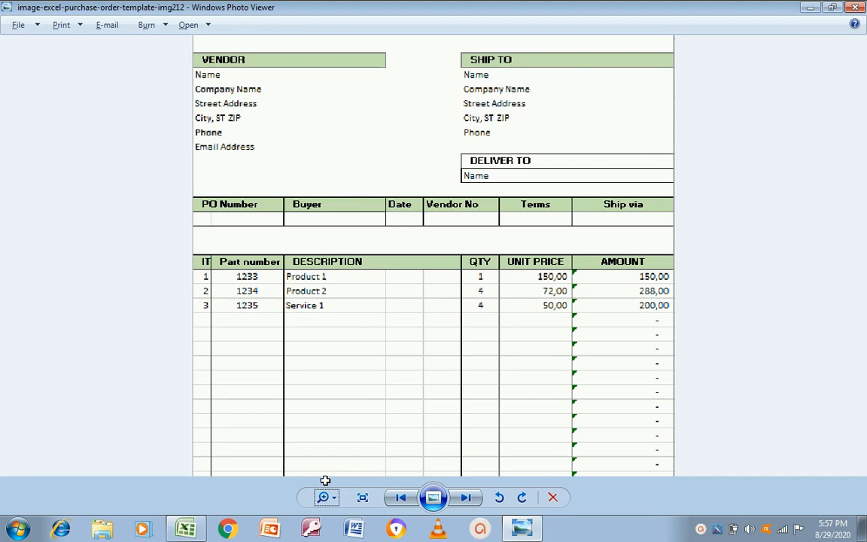
pyautogui.hotkey('alt', 'Tab')
pyautogui.write('Ship To')
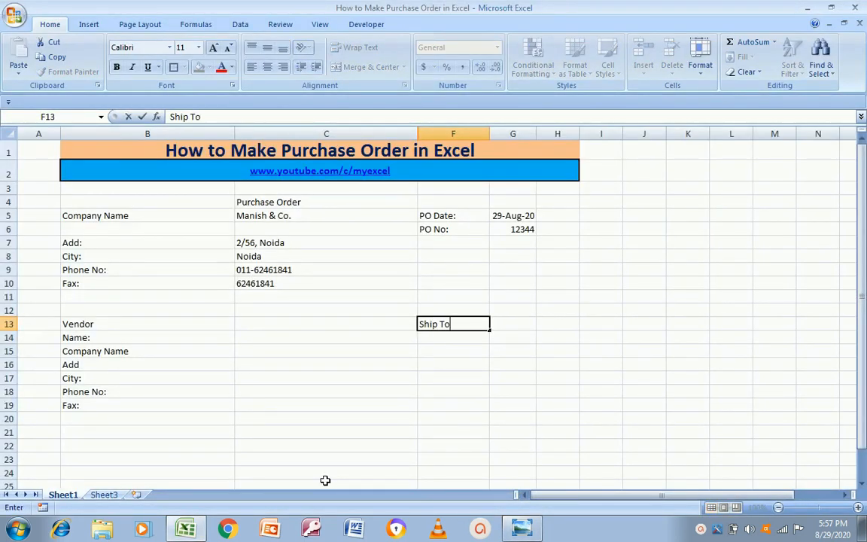
pyautogui.press('Return')
# Copy the vendor labels B14:B19 into F14:F19 under Ship To
pyautogui.hotkey('alt', 'Tab')
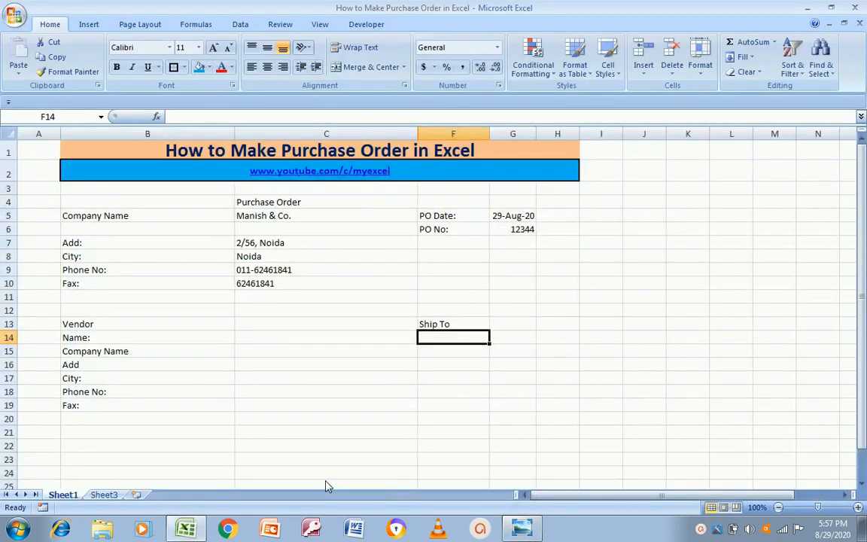
pyautogui.press('Left')
pyautogui.press('Up')
pyautogui.press('Down')
pyautogui.press('Left')
pyautogui.press('Left')
pyautogui.press('Right')
pyautogui.hotkey('shift', 'Down')
pyautogui.hotkey('shift', 'Down')
pyautogui.hotkey('shift', 'Down')
pyautogui.hotkey('shift', 'Down')
pyautogui.hotkey('shift', 'Down')
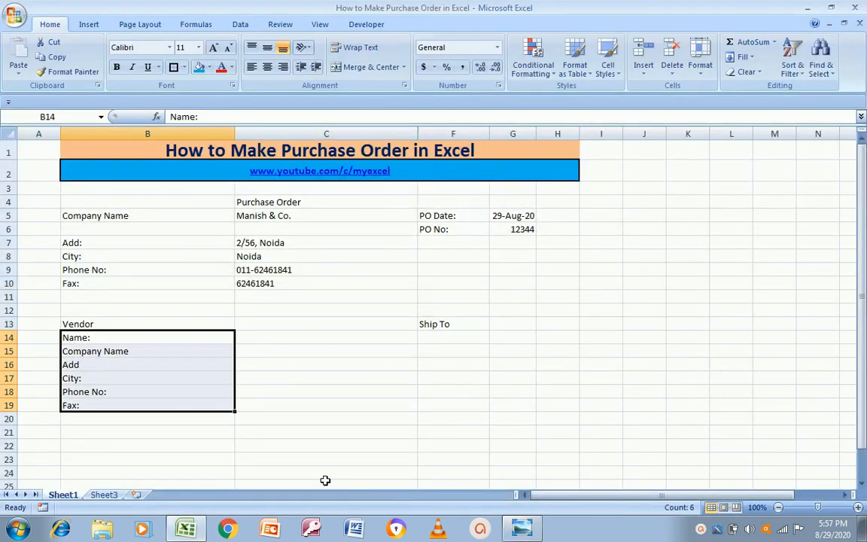
pyautogui.hotkey('ctrl', 'c')
pyautogui.press('Right')
pyautogui.press('Right')
pyautogui.hotkey('ctrl', 'v')
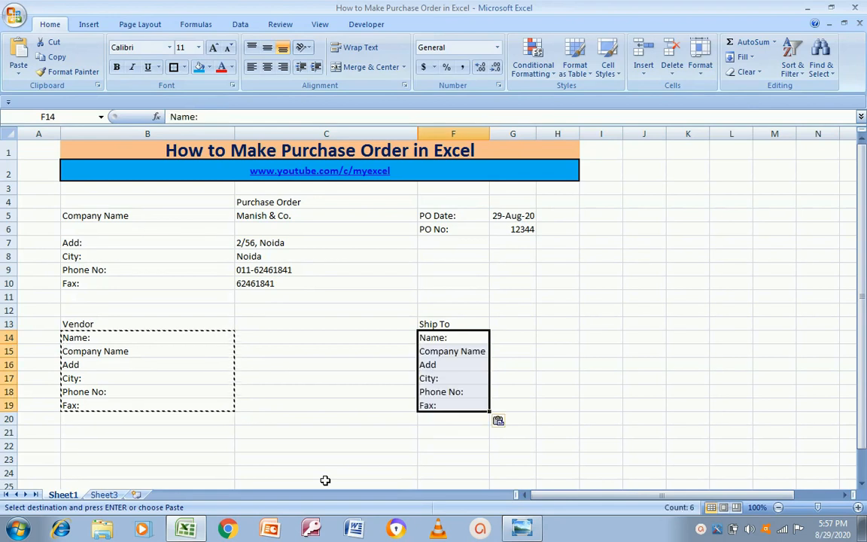
pyautogui.press('Escape')
pyautogui.press('Right')
pyautogui.press('Left')
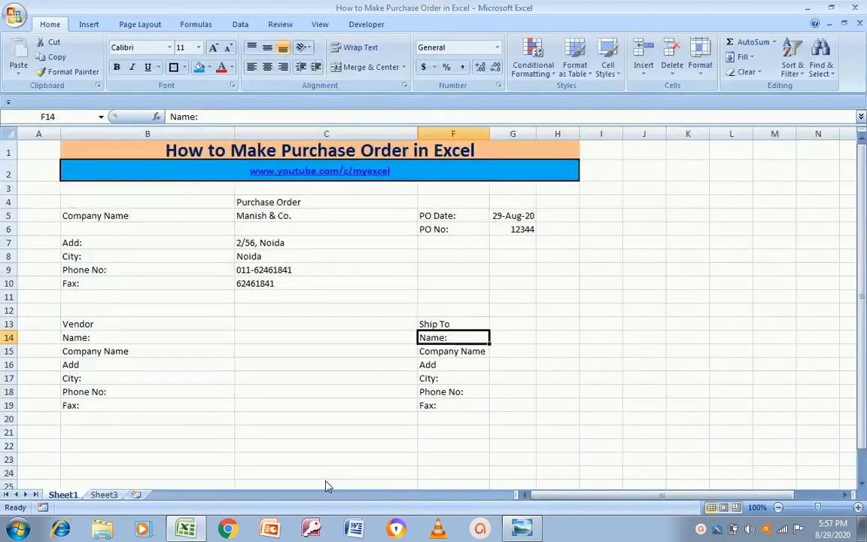
pyautogui.press('Left')
pyautogui.press('Left')
pyautogui.press('Left')
pyautogui.press('Left')
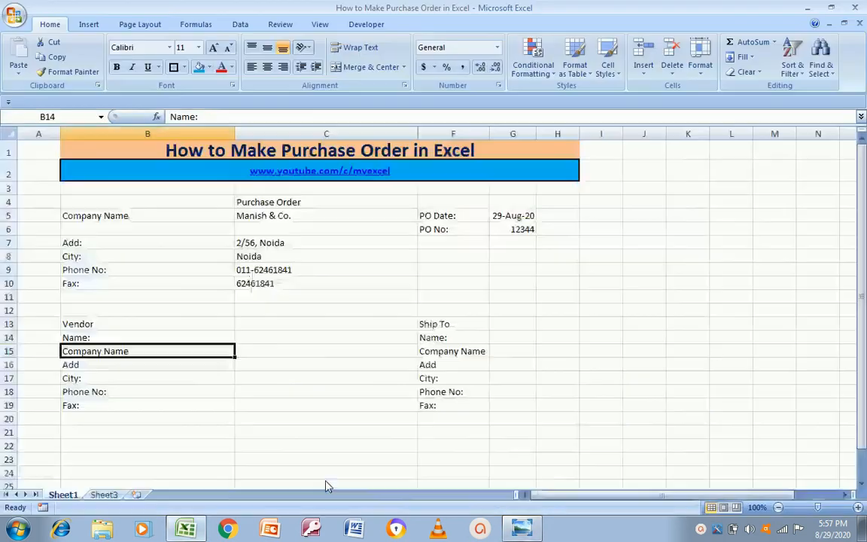
pyautogui.press('Down')
pyautogui.press('Down')
pyautogui.press('Down')
pyautogui.press('Down')
pyautogui.press('Down')
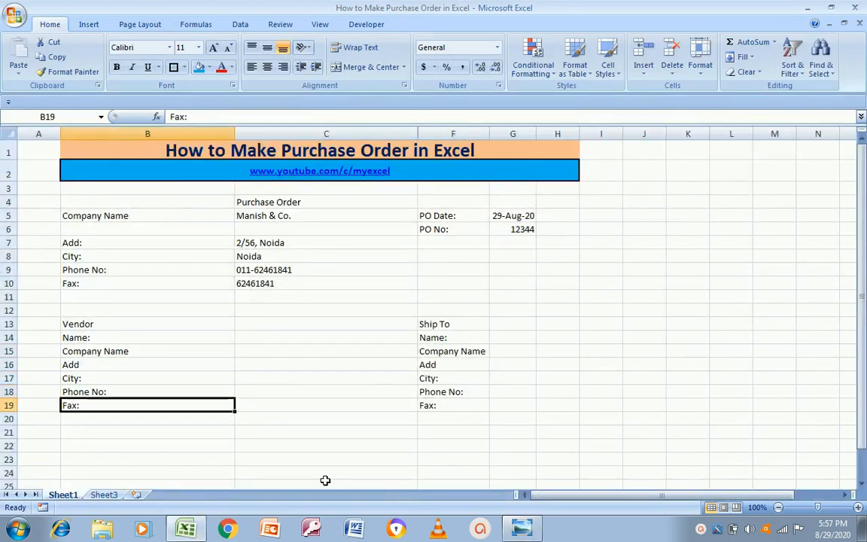
# Replace the vendor Fax: label in B19 with 'Email Add'
pyautogui.press('Delete')
pyautogui.write('E')
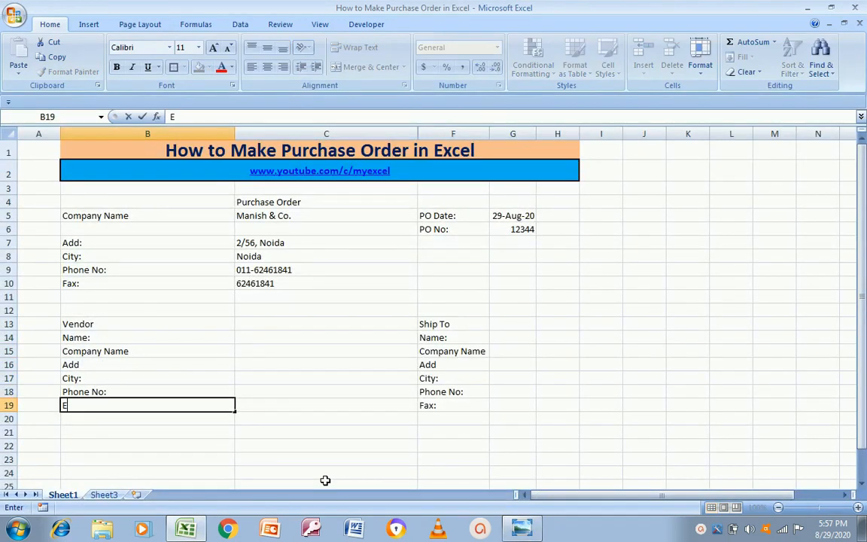
pyautogui.write('mail No')
pyautogui.press('Return')
pyautogui.press('Up')
pyautogui.hotkey('alt', 'Tab')
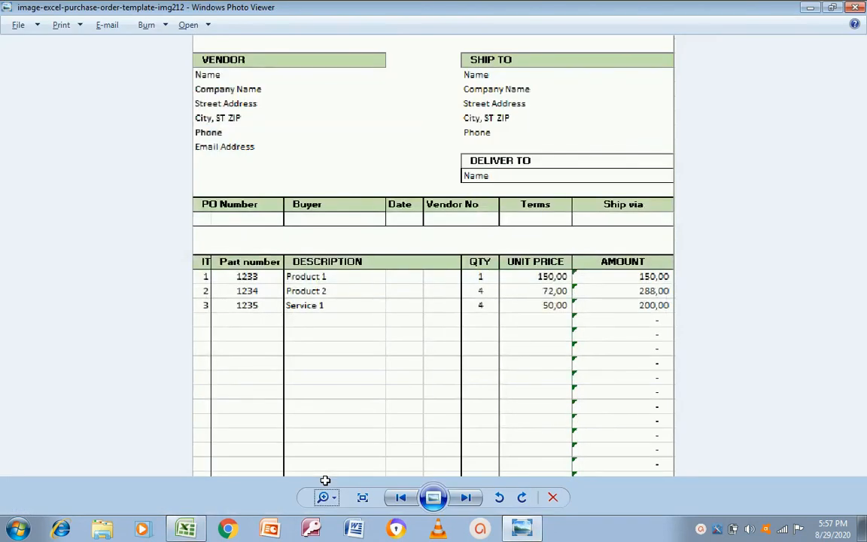
pyautogui.hotkey('alt', 'Tab')
pyautogui.press('F2')
pyautogui.hotkey('shift', 'Left')
pyautogui.hotkey('shift', 'Left')
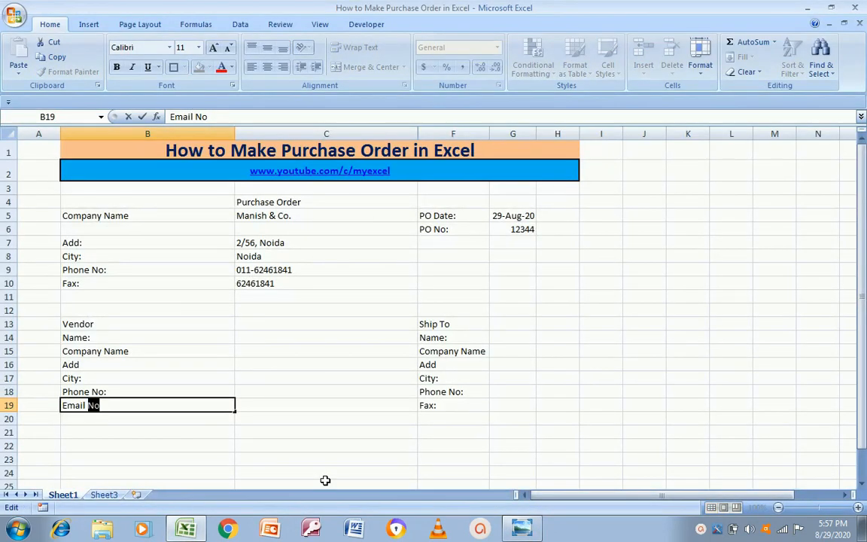
pyautogui.write('Add')
pyautogui.press('Return')
pyautogui.press('Up')
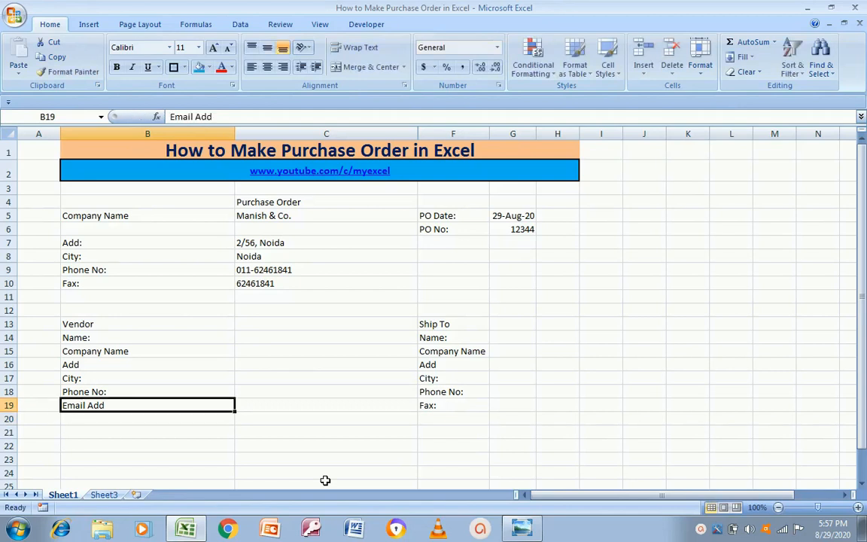
pyautogui.hotkey('alt', 'Tab')
pyautogui.hotkey('alt', 'Tab')
pyautogui.press('Right')
pyautogui.press('Right')
# Enter the vendor contact's name in C13 and the company name in C14
pyautogui.press('Up')
pyautogui.press('Up')
pyautogui.press('Up')
pyautogui.press('Up')
pyautogui.press('Up')
pyautogui.press('Up')
pyautogui.press('Left')
pyautogui.press('Left')
pyautogui.press('Right')
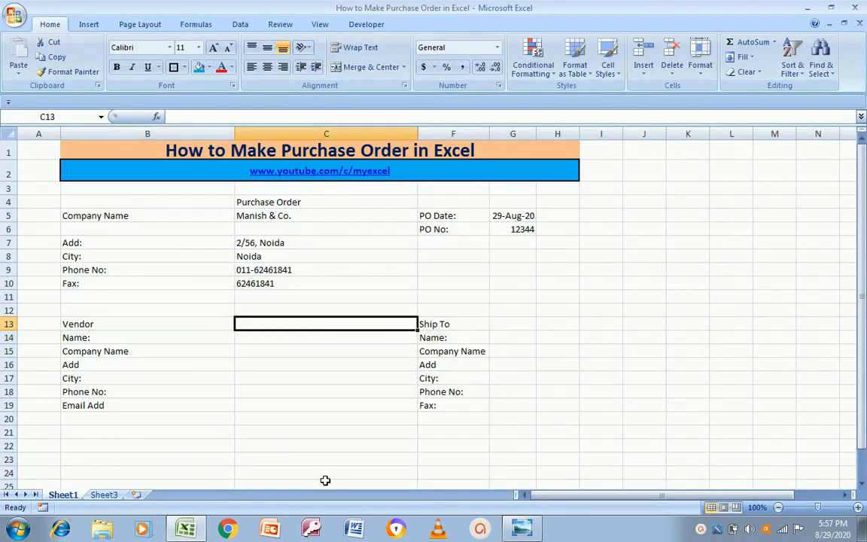
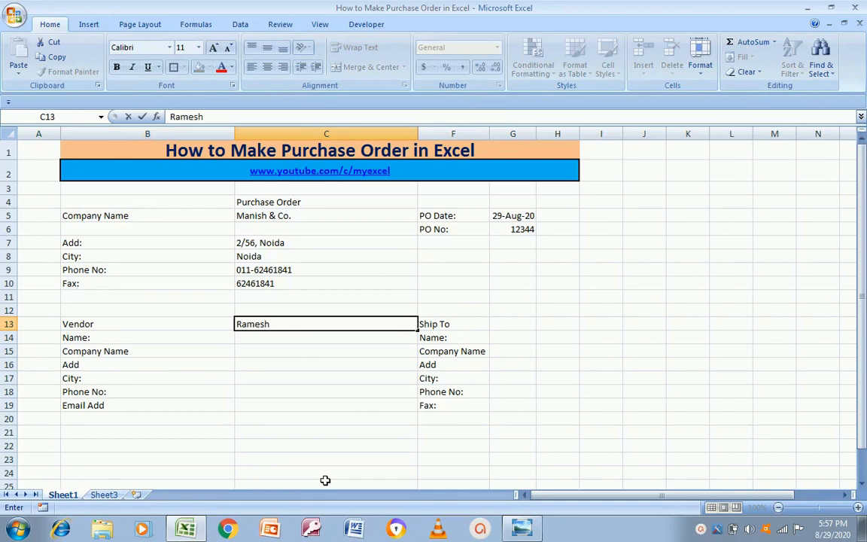
pyautogui.press('Return')
pyautogui.press('Left')
pyautogui.press('Right')
pyautogui.write('Ramesh &')
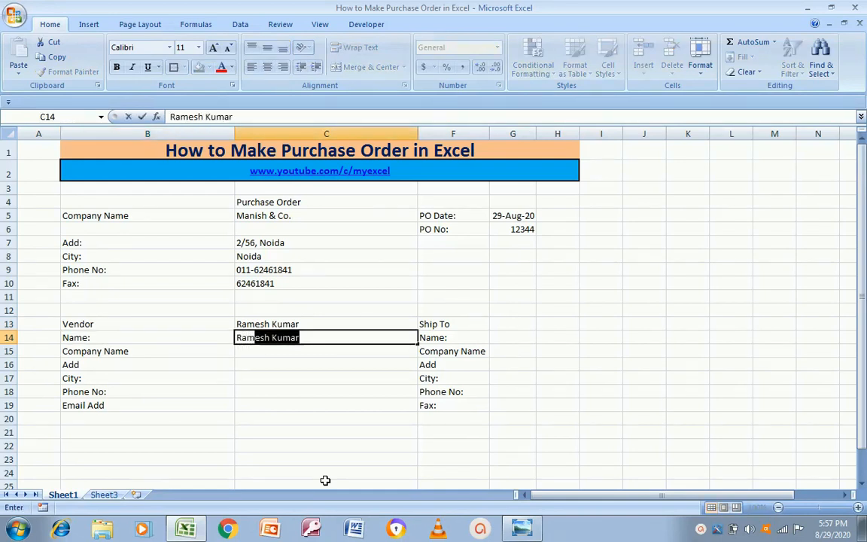
pyautogui.write(' Co')
pyautogui.press('Return')
pyautogui.press('Left')
pyautogui.press('Right')
# Delete the stray name in C13 and copy the company name into C15
pyautogui.press('Up')
pyautogui.press('Up')
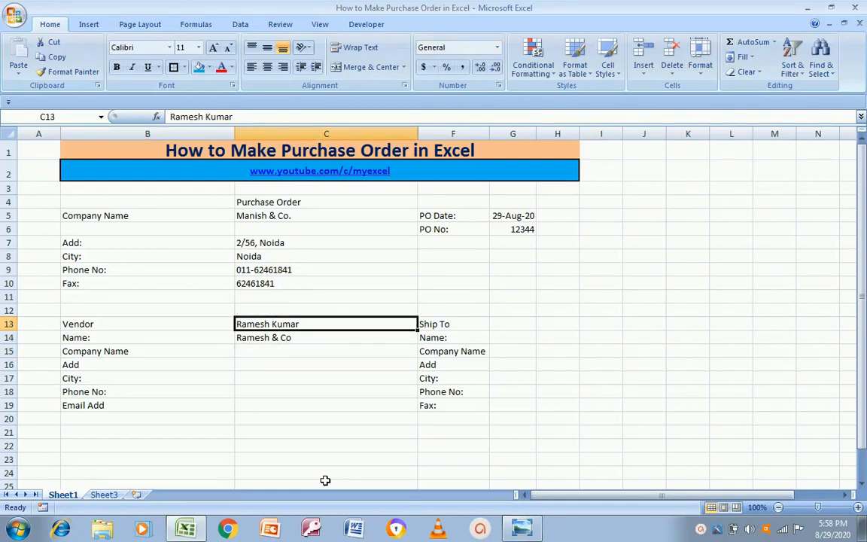
pyautogui.press('Delete')
pyautogui.press('Down')
pyautogui.hotkey('ctrl', 'c')
pyautogui.press('Down')
pyautogui.hotkey('ctrl', 'v')
pyautogui.press('Up')
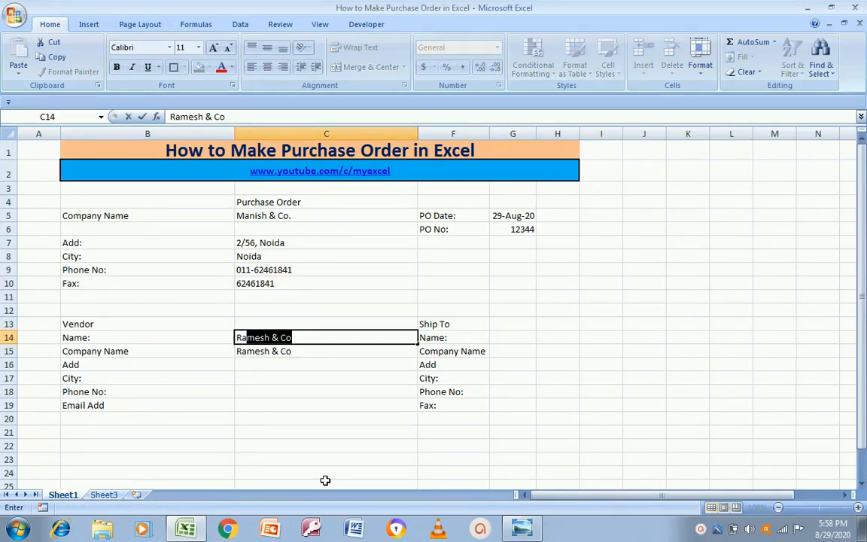
# Edit C14 with F2 so it holds the vendor contact's full name
pyautogui.click(325, 480)
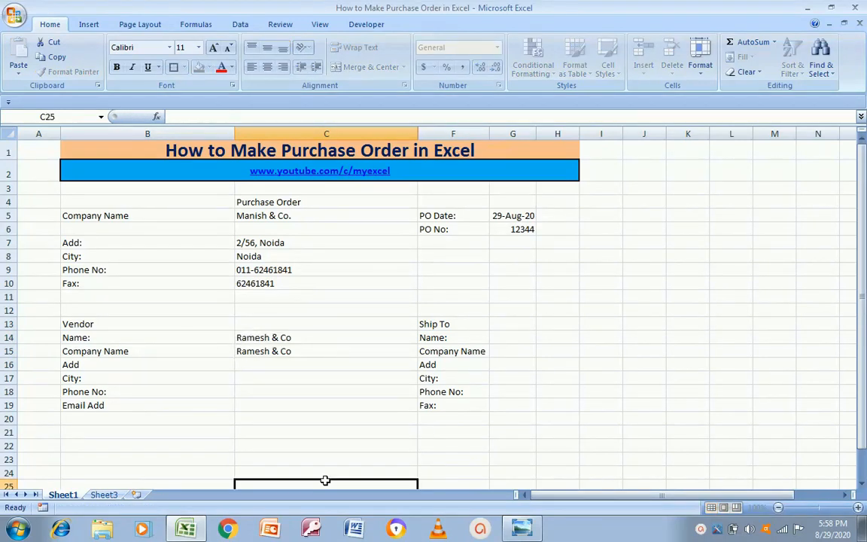
pyautogui.write('Ku')
pyautogui.press('Up')
pyautogui.press('Up')
pyautogui.press('Up')
pyautogui.press('Up')
pyautogui.press('Up')
pyautogui.press('Up')
pyautogui.press('Up')
pyautogui.press('Up')
pyautogui.press('Up')
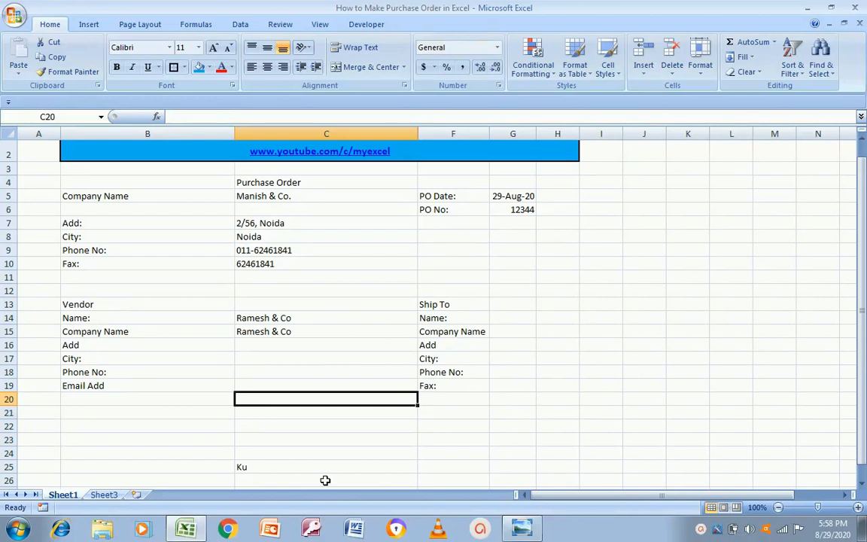
pyautogui.press('F2')
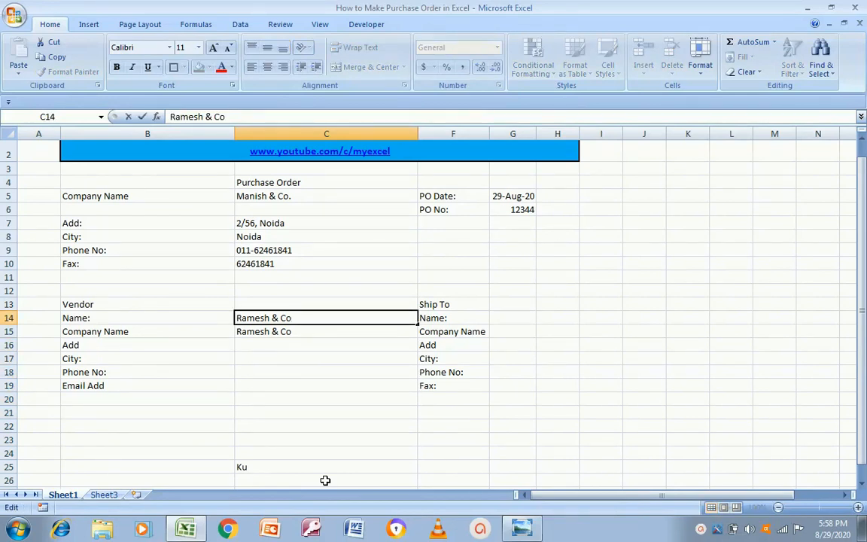
pyautogui.press('Escape')
pyautogui.press('Down')
pyautogui.press('Up')
pyautogui.press('F2')
pyautogui.press('Left')
pyautogui.press('Left')
pyautogui.press('Left')
pyautogui.press('Left')
pyautogui.hotkey('shift', 'Right')
pyautogui.hotkey('shift', 'Right')
pyautogui.hotkey('shift', 'Right')
pyautogui.hotkey('shift', 'Right')
pyautogui.press('Return')
# Clear the stray text in C25, then enter the vendor's street address and city
pyautogui.press('Down')
pyautogui.press('Down')
pyautogui.press('Down')
pyautogui.press('Down')
pyautogui.press('Down')
pyautogui.press('Down')
pyautogui.press('Down')
pyautogui.press('Down')
pyautogui.press('Down')
pyautogui.press('Down')
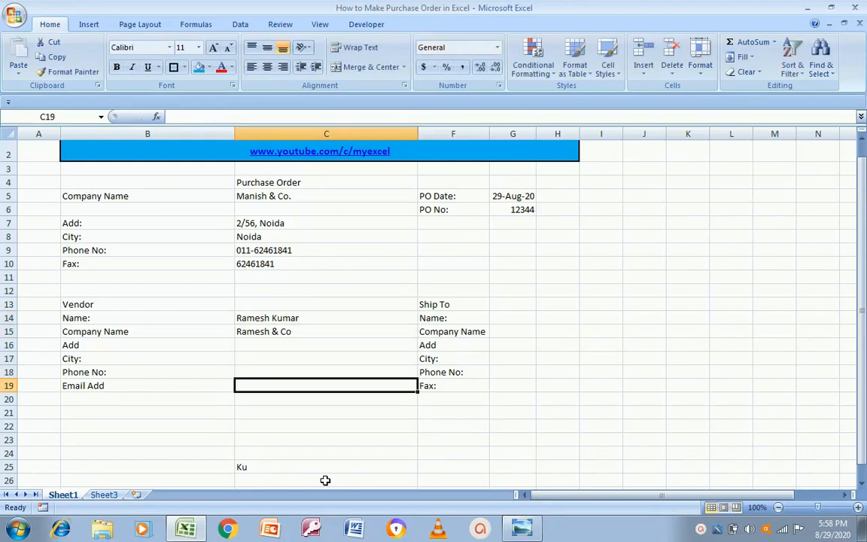
pyautogui.press('Delete')
pyautogui.press('Up')
pyautogui.press('Up')
pyautogui.press('Up')
pyautogui.press('Up')
pyautogui.press('Up')
pyautogui.press('Up')
pyautogui.press('Up')
pyautogui.press('Up')
pyautogui.press('Up')
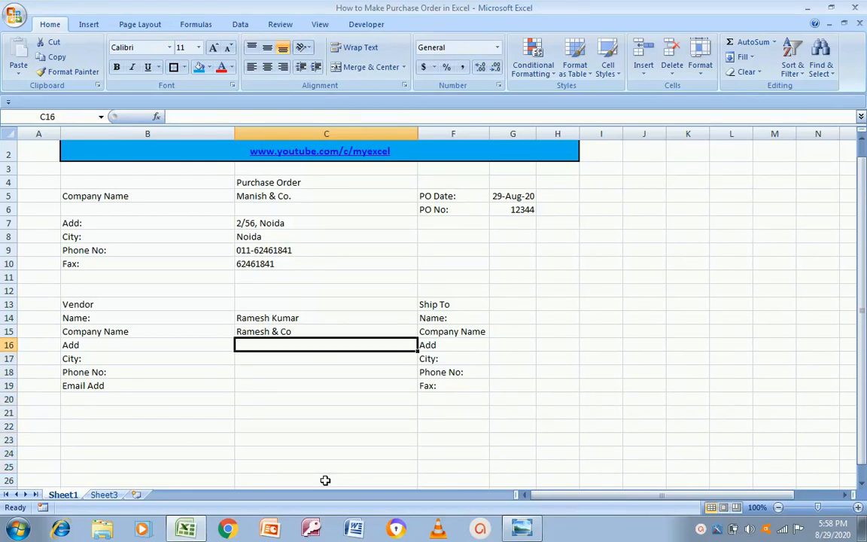
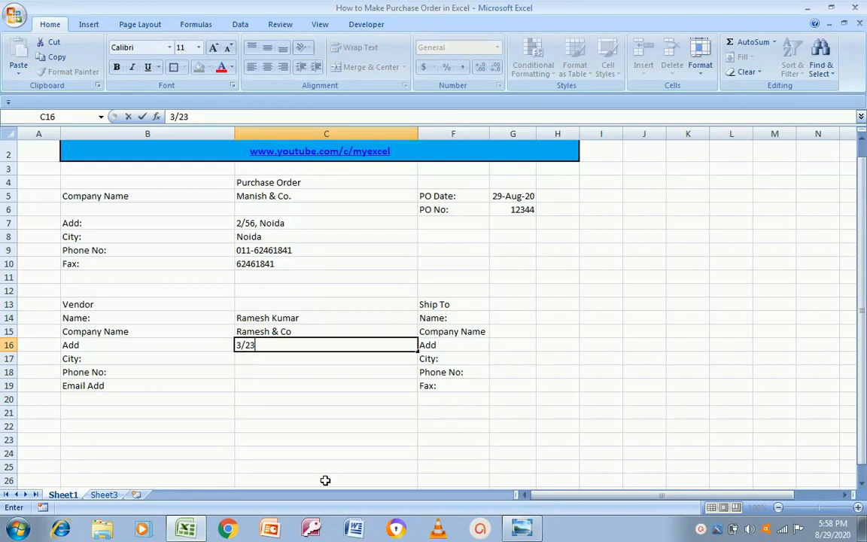
pyautogui.press('Return')
pyautogui.press('Up')
pyautogui.press('F2')
pyautogui.hotkey('ctrl', 'shift', 'Left')
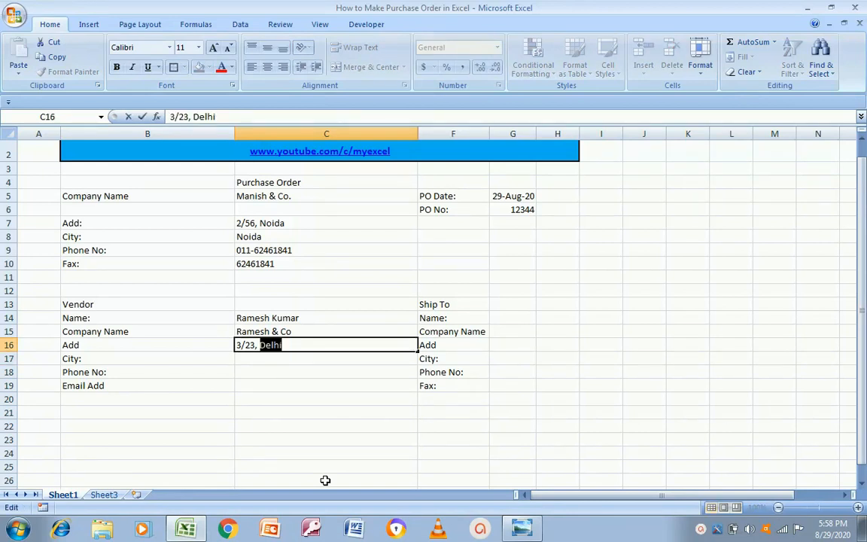
pyautogui.press('Return')
pyautogui.hotkey('ctrl', 'v')
pyautogui.press('Return')
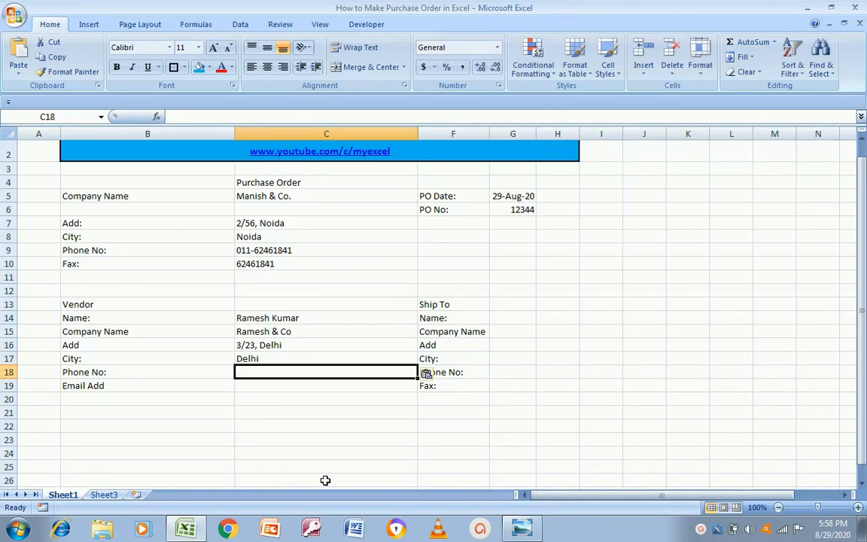
# Enter the vendor's phone number and a second number under Email Add
pyautogui.write('46146184')
pyautogui.press('Return')
pyautogui.press('Return')
pyautogui.press('Up')
pyautogui.press('Up')
pyautogui.press('Up')
pyautogui.press('Up')
pyautogui.press('Up')
pyautogui.press('Down')
pyautogui.press('Up')
pyautogui.press('Up')
pyautogui.hotkey('shift', 'Down')
pyautogui.hotkey('shift', 'Down')
pyautogui.press('Right')
pyautogui.press('Up')
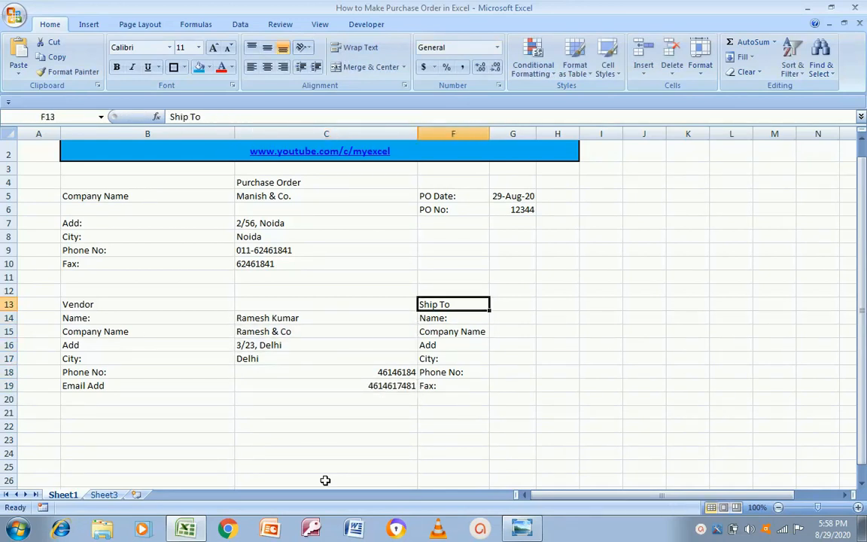
pyautogui.press('Right')
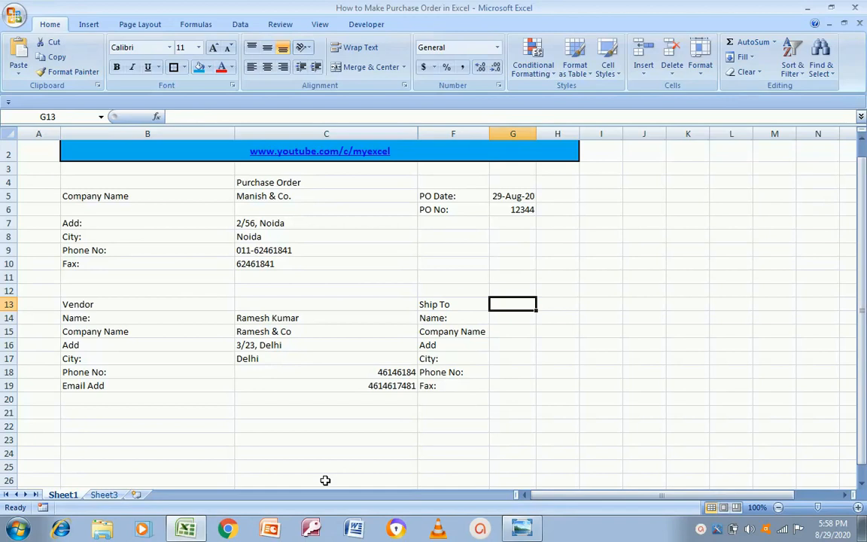
# Enter the ship-to contact's name in G14 and autofit column G
pyautogui.press('Left')
pyautogui.press('Down')
pyautogui.press('Right')
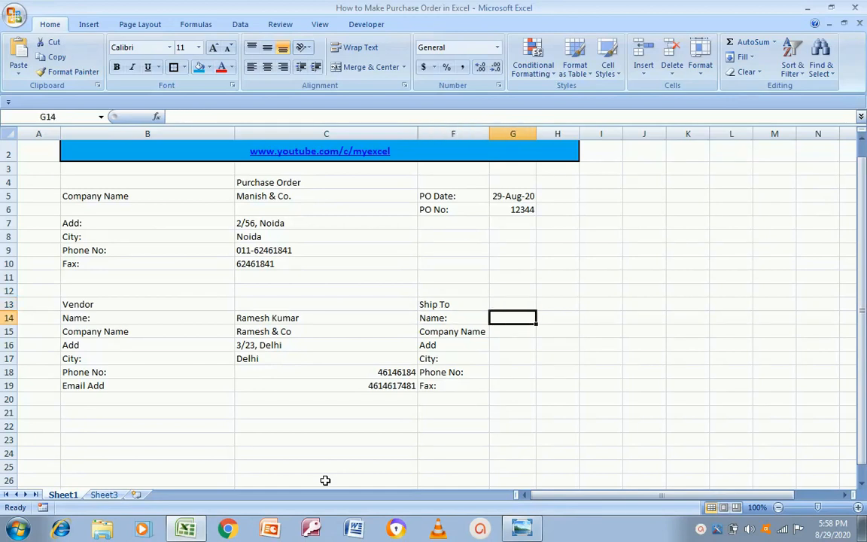
pyautogui.press('Return')
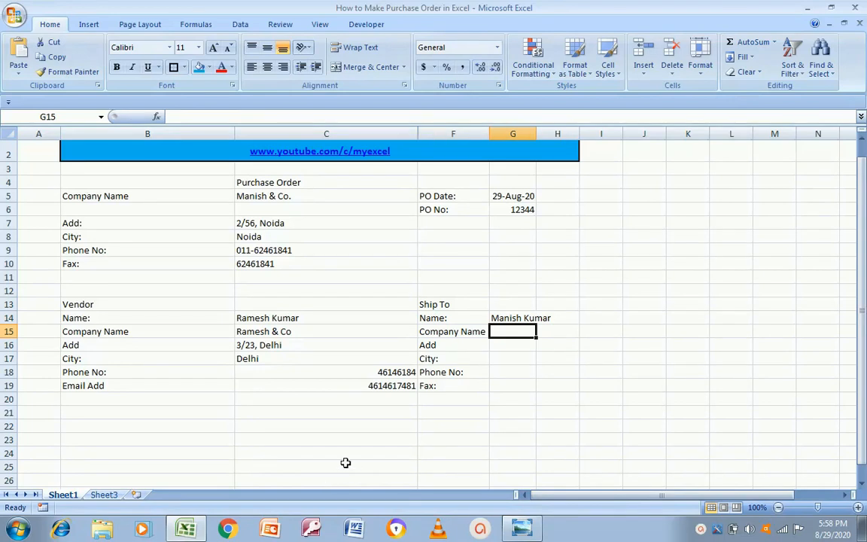
pyautogui.doubleClick(536, 134)
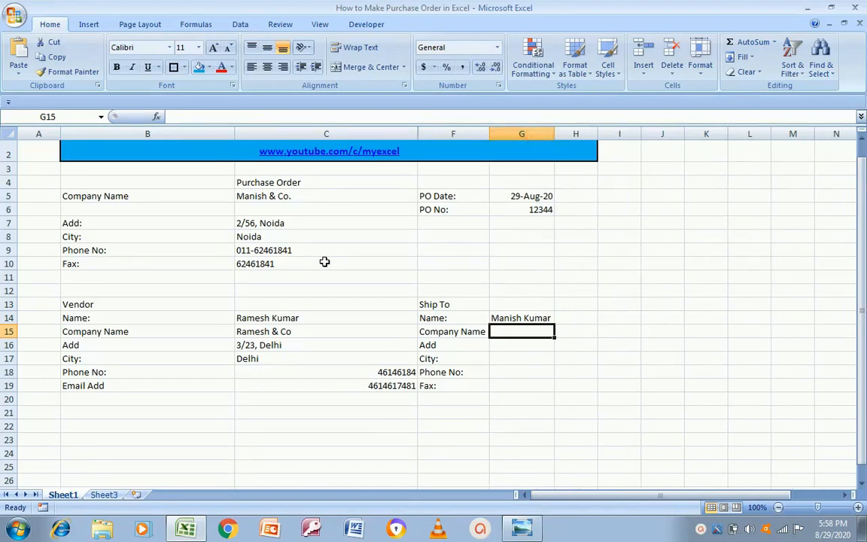
pyautogui.click(256, 193)
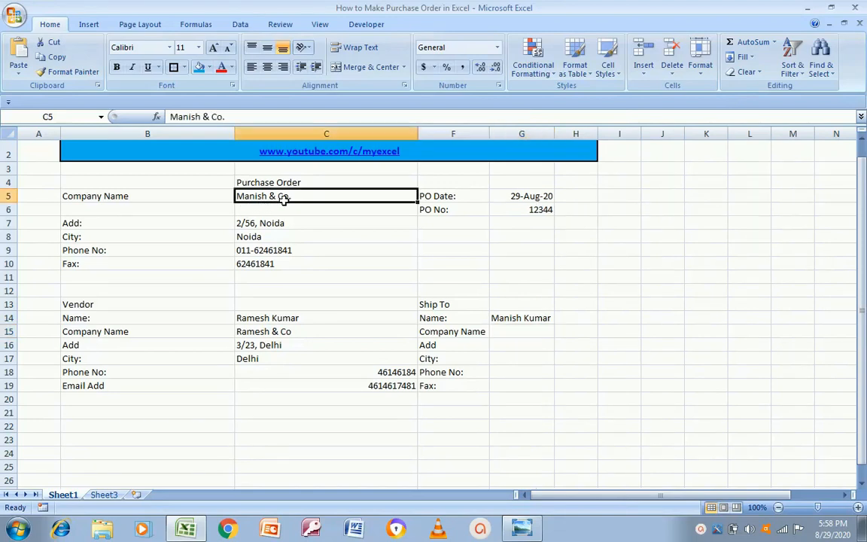
pyautogui.click(521, 332)
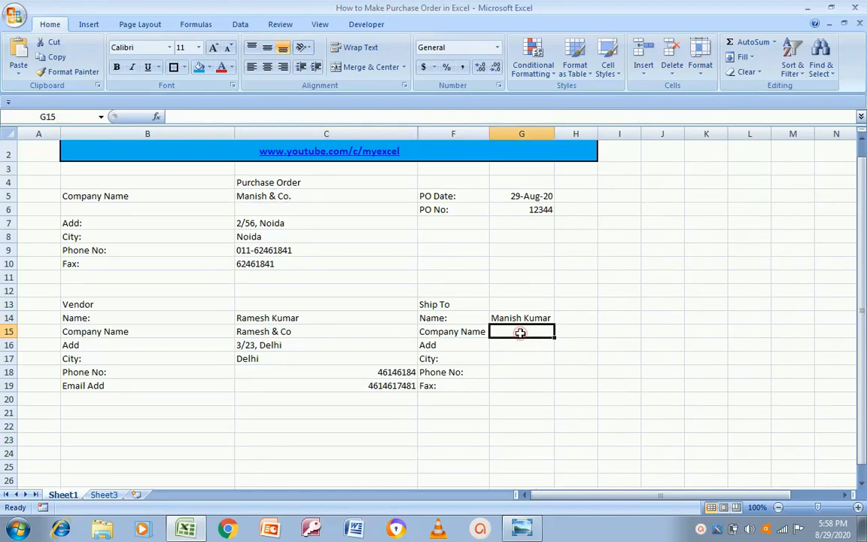
# Fill in the ship-to company name, street address and city in G15:G17
pyautogui.write('Manoj')
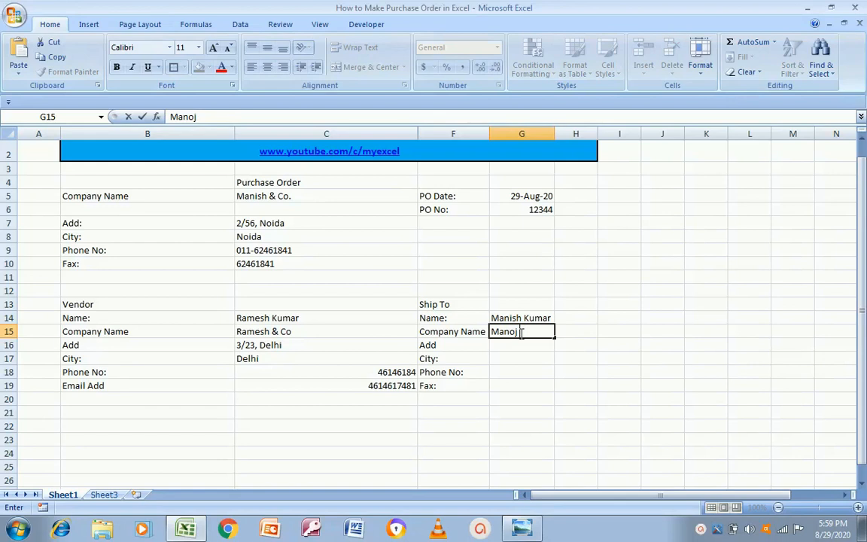
pyautogui.write(' & Co')
pyautogui.press('Return')
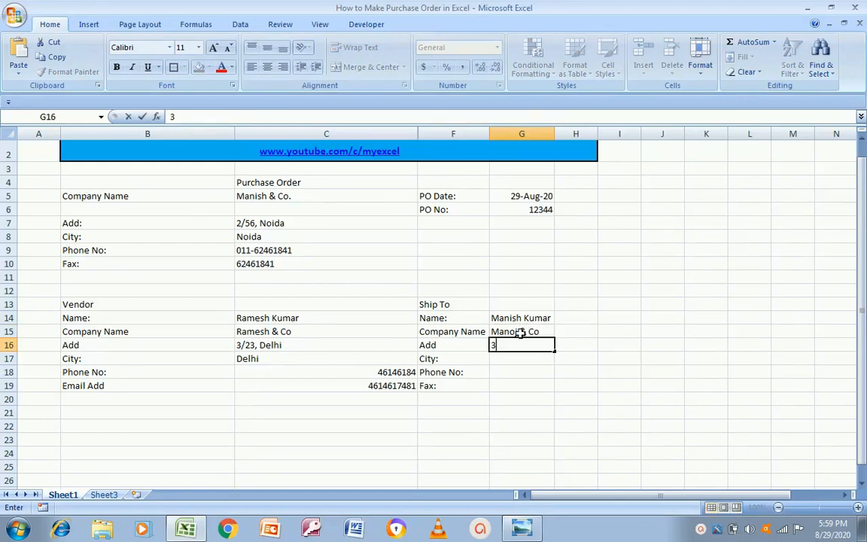
pyautogui.press('Return')
pyautogui.write('Kanpur')
pyautogui.press('Return')
# Copy the vendor's two numbers from C18:C19 into G18:G19
pyautogui.press('Left')
pyautogui.press('Left')
pyautogui.press('Left')
pyautogui.press('Left')
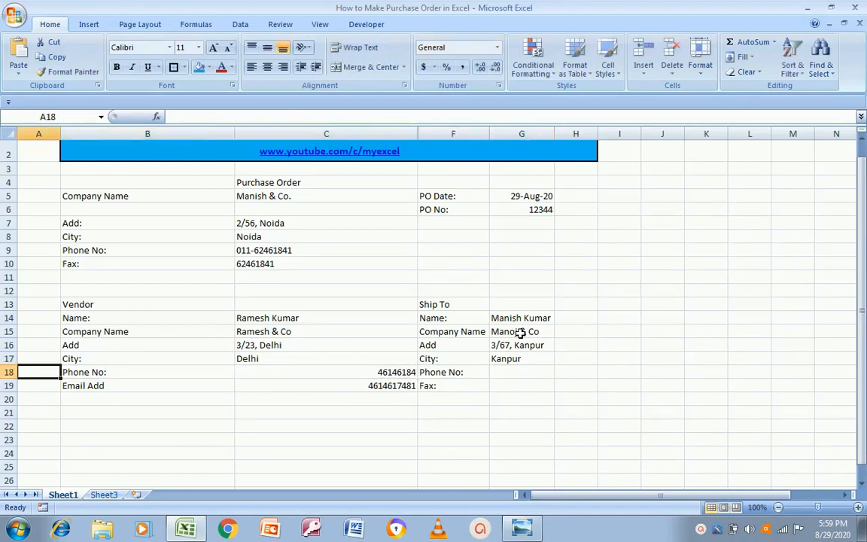
pyautogui.press('Right')
pyautogui.press('Right')
pyautogui.hotkey('shift', 'Down')
pyautogui.hotkey('ctrl', 'c')
pyautogui.press('Right')
pyautogui.press('Right')
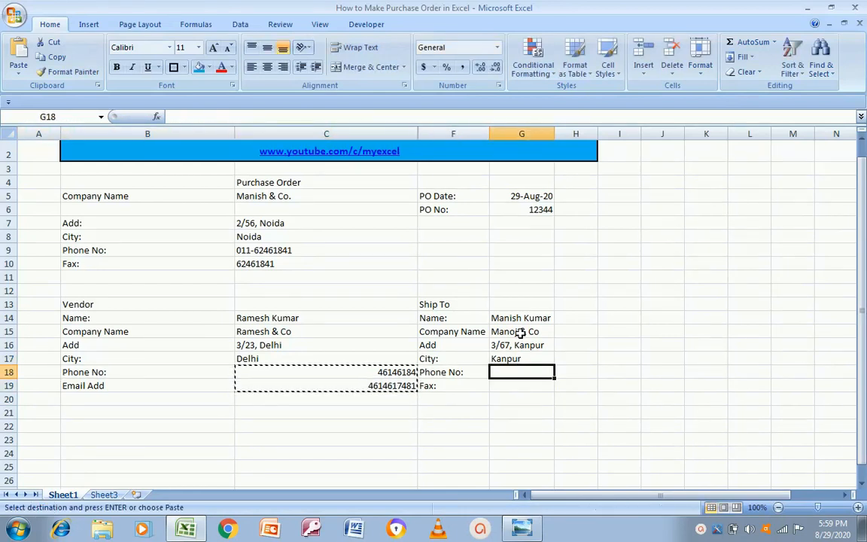
pyautogui.hotkey('ctrl', 'v')
pyautogui.press('Escape')
pyautogui.press('Left')
pyautogui.press('Left')
pyautogui.press('Left')
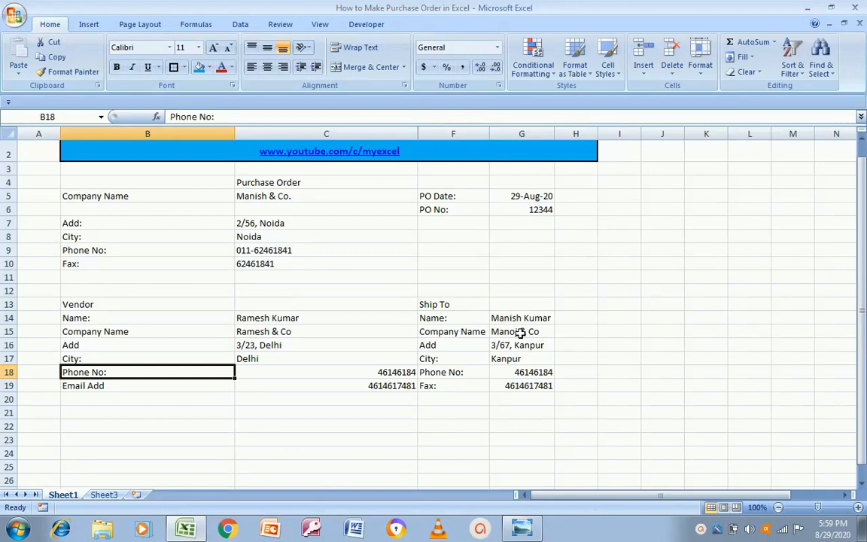
pyautogui.press('Down')
pyautogui.press('Down')
pyautogui.press('Down')
pyautogui.press('Down')
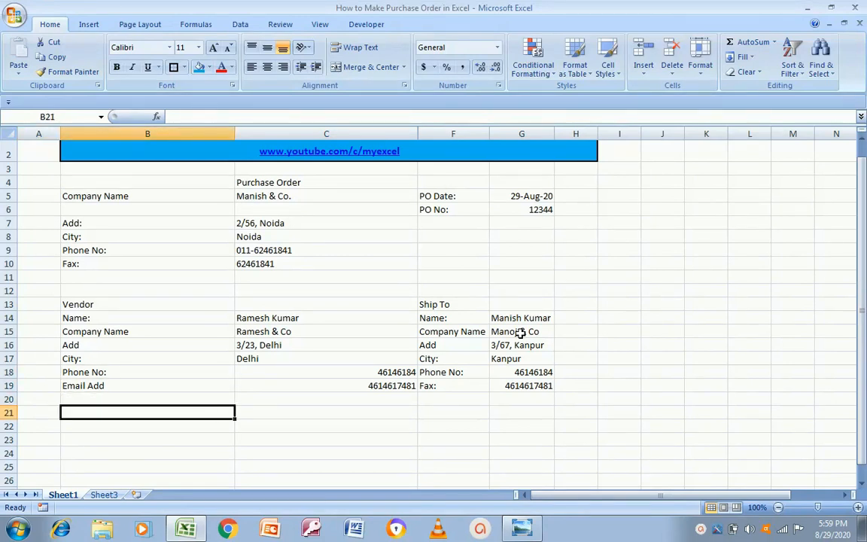
pyautogui.press('Up')
# Add a 'Deliver To' heading in F21, checking the reference template
pyautogui.hotkey('alt', 'Tab')
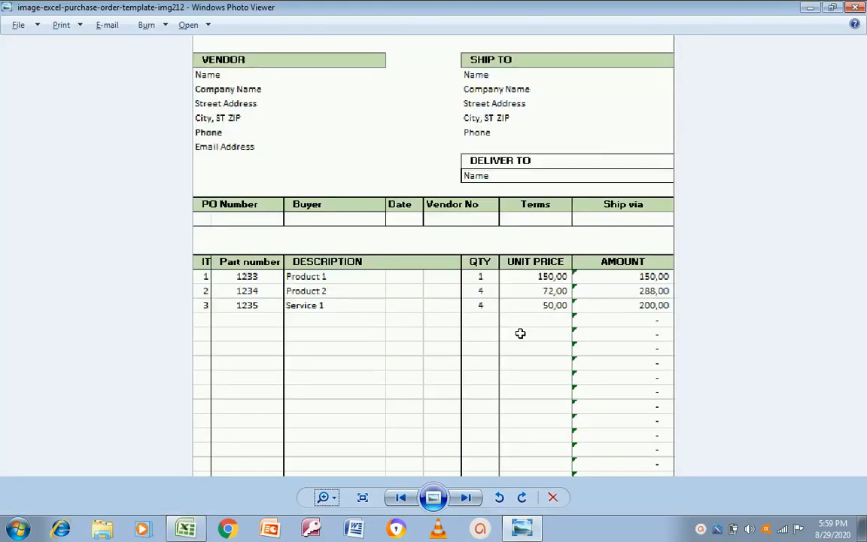
pyautogui.hotkey('alt', 'Tab')
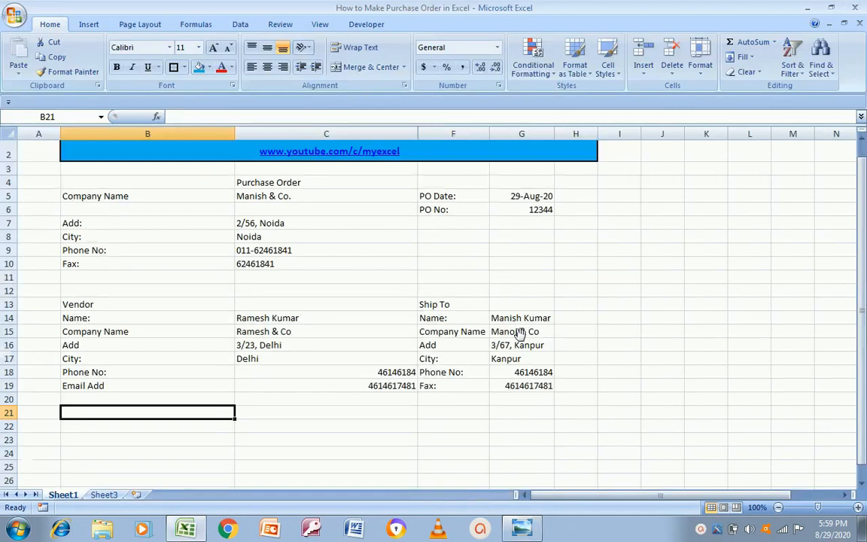
pyautogui.press('Right')
pyautogui.press('Right')
pyautogui.hotkey('alt', 'Tab')
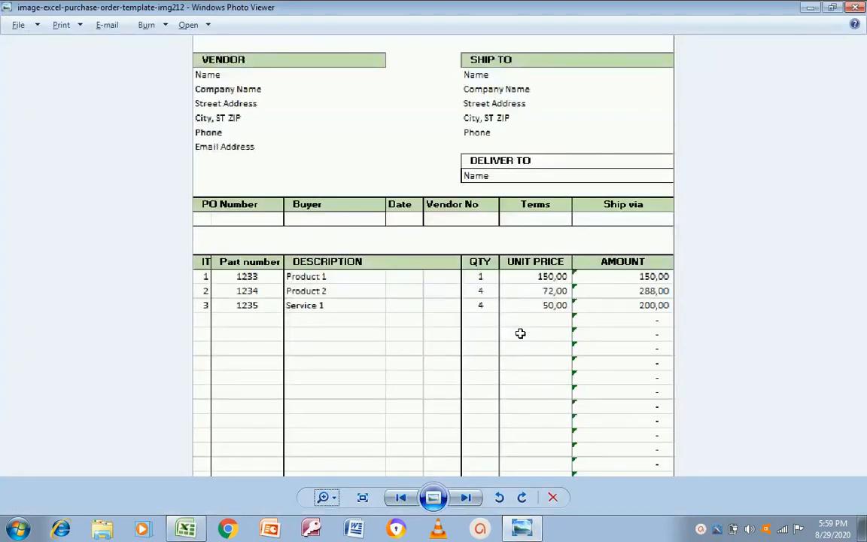
pyautogui.hotkey('alt', 'Tab')
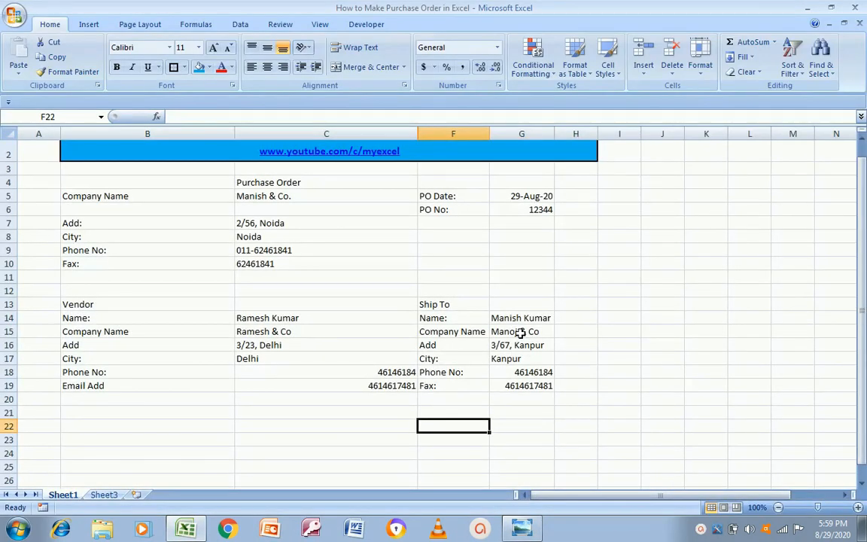
pyautogui.press('Down')
pyautogui.hotkey('alt', 'Tab')
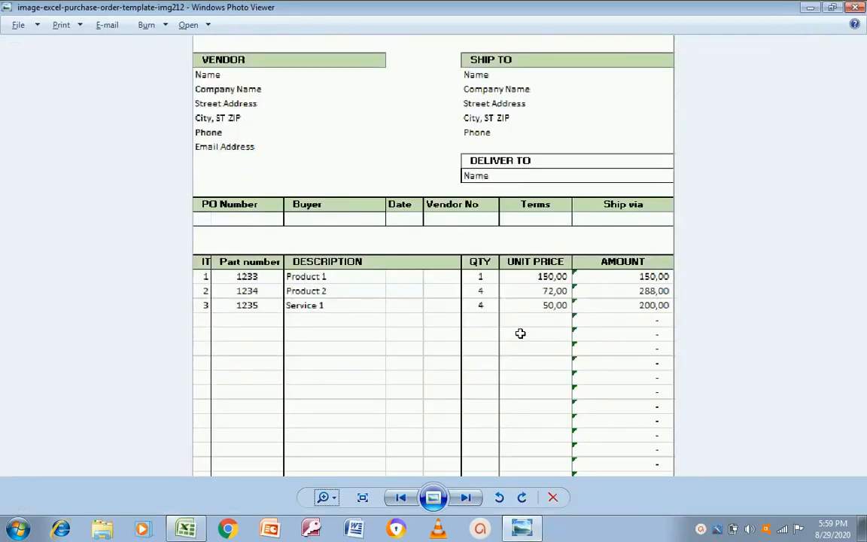
pyautogui.hotkey('alt', 'Tab')
pyautogui.press('Up')
pyautogui.write('Deliver To')
pyautogui.press('Return')
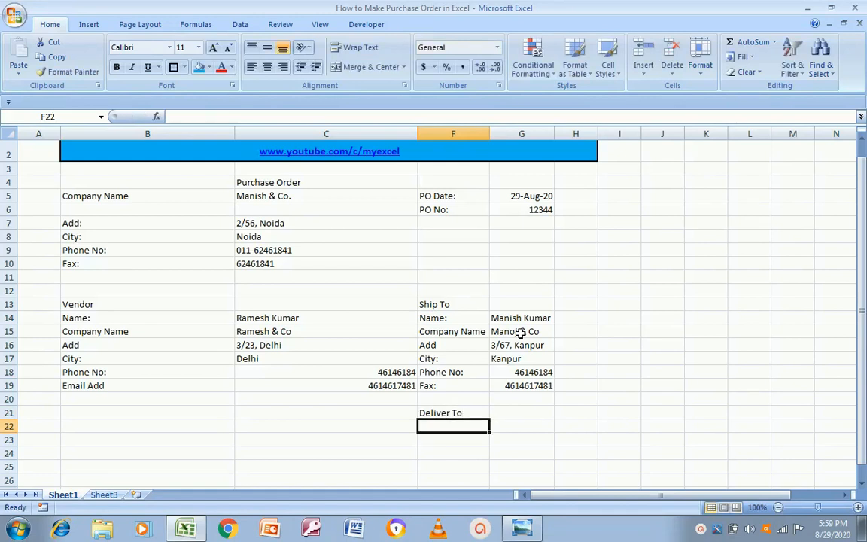
# Add a 'Name:' label in F22 with the deliver-to contact's name in G22
pyautogui.hotkey('alt', 'Tab')
pyautogui.hotkey('alt', 'Tab')
pyautogui.write('Name:')
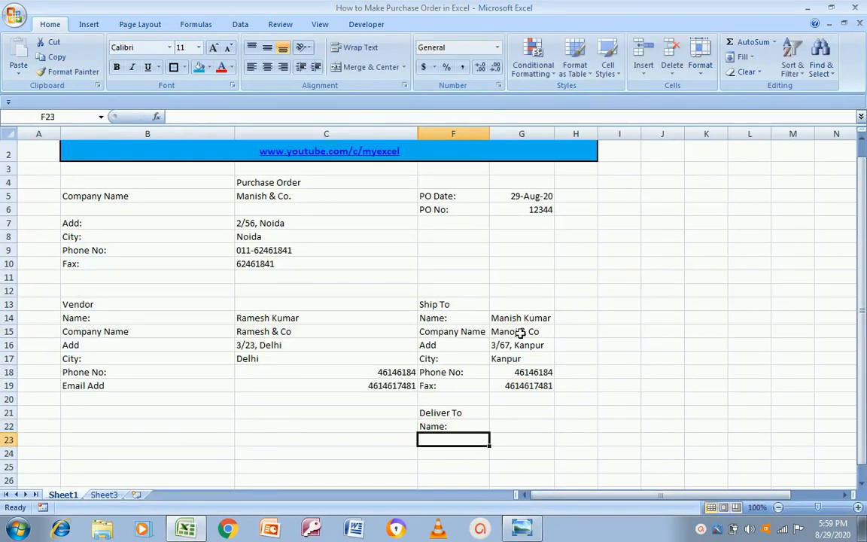
pyautogui.press('Tab')
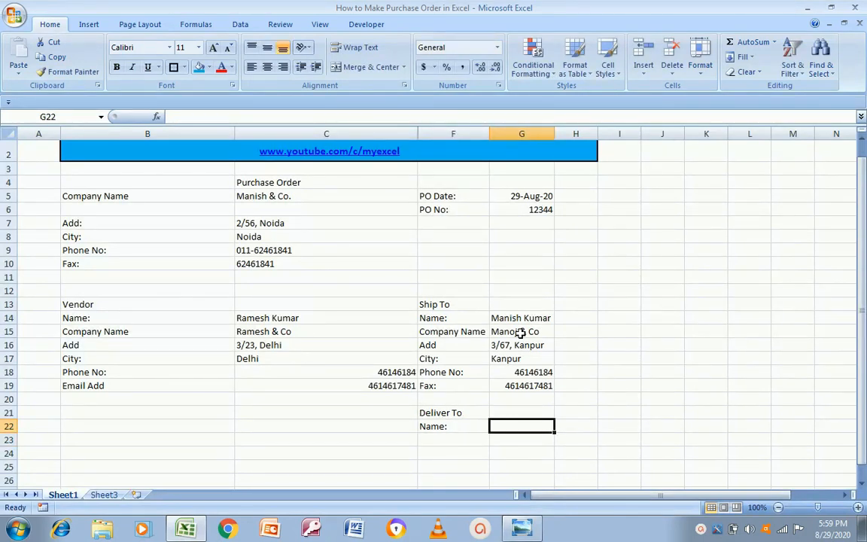
pyautogui.press('Return')
pyautogui.press('Left')
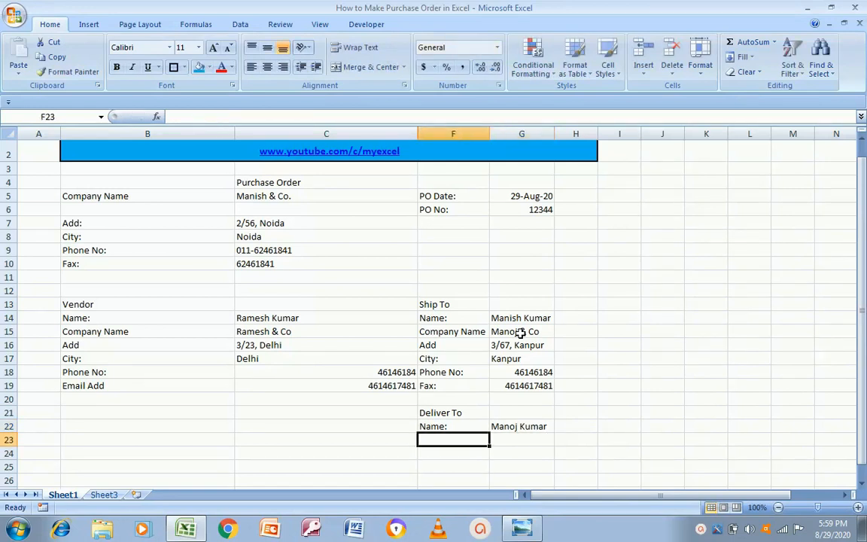
pyautogui.hotkey('alt', 'Tab')
pyautogui.hotkey('alt', 'Tab')
pyautogui.press('Left')
pyautogui.press('Left')
pyautogui.press('Left')
pyautogui.press('Down')
pyautogui.press('Right')
pyautogui.hotkey('alt', 'Tab')
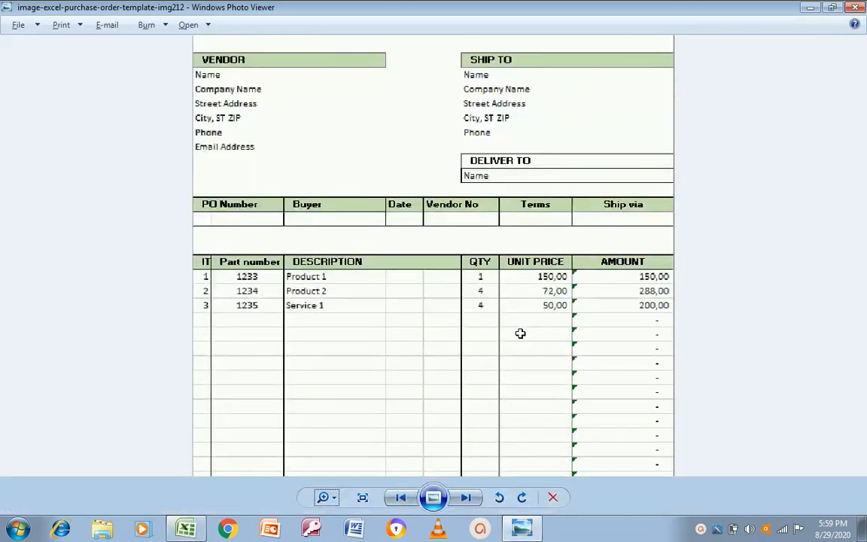
pyautogui.hotkey('alt', 'Tab')
# Type the headings PO Number, Buyer and Date across row 24
pyautogui.write('PO Number')
pyautogui.press('Return')
pyautogui.hotkey('alt', 'Tab')
pyautogui.hotkey('alt', 'Tab')
pyautogui.write('Buyer')
pyautogui.press('Tab')
pyautogui.hotkey('alt', 'Tab')
pyautogui.hotkey('alt', 'Tab')
pyautogui.write('Date')
pyautogui.press('Return')
pyautogui.press('Up')
pyautogui.press('Right')
pyautogui.hotkey('alt', 'Tab')
pyautogui.hotkey('alt', 'Tab')
# Add the headings Vendor No, Terms and Ship Via in G24:I24
pyautogui.write('Ve')
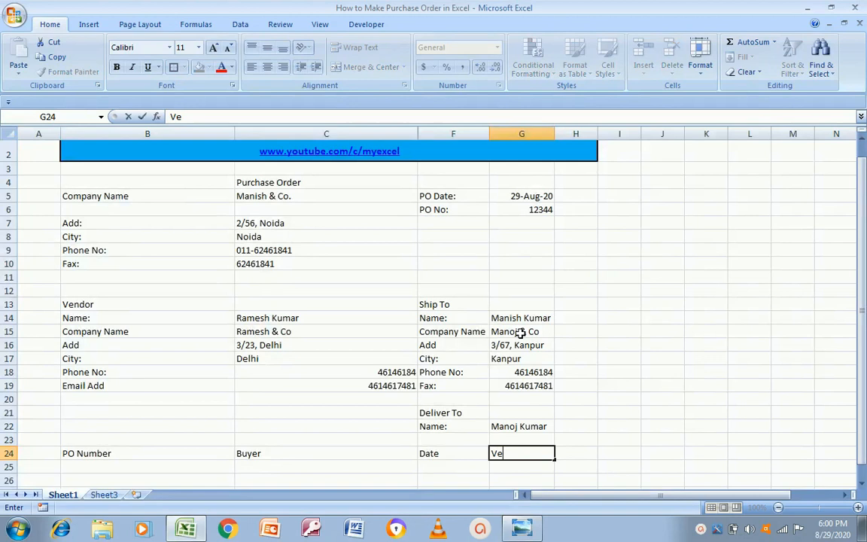
pyautogui.write('ndor No')
pyautogui.press('Return')
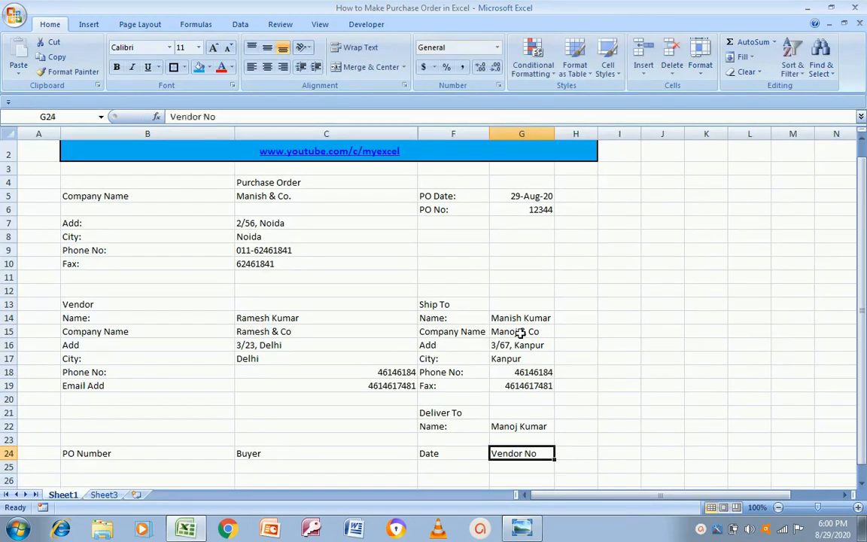
pyautogui.press('Up')
pyautogui.press('Right')
pyautogui.hotkey('alt', 'Tab')
pyautogui.hotkey('alt', 'Tab')
pyautogui.write('Terms')
pyautogui.press('Return')
pyautogui.press('Up')
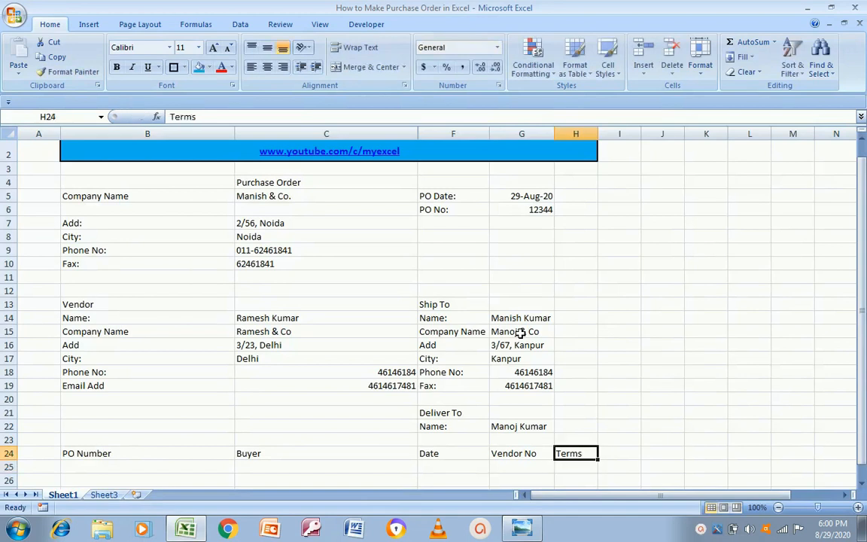
pyautogui.press('Right')
pyautogui.hotkey('alt', 'Tab')
pyautogui.hotkey('alt', 'Tab')
pyautogui.write('Ship Via')
pyautogui.press('Return')
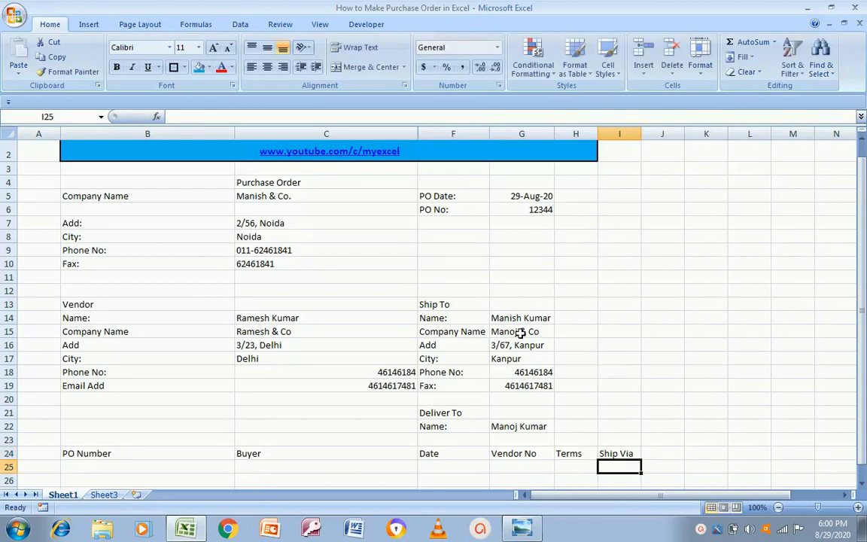
pyautogui.press('Left')
pyautogui.press('Left')
pyautogui.press('Left')
pyautogui.press('Left')
pyautogui.press('Left')
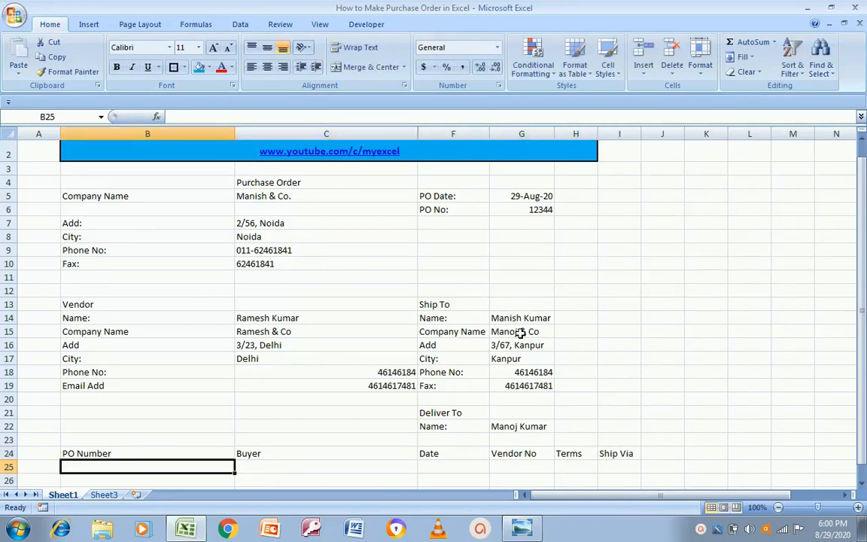
# Enter PO number 12344 in B25 and buyer Manish & Co in C25
pyautogui.write('12344')
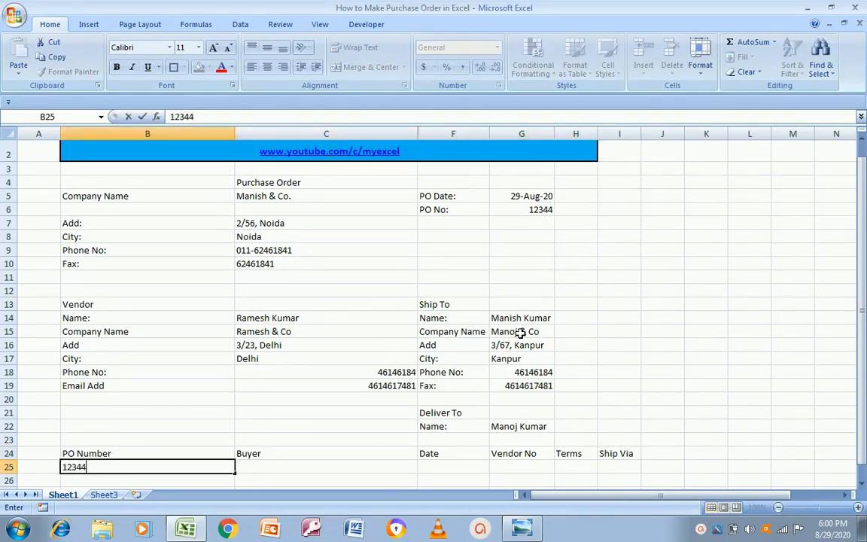
pyautogui.press('Return')
pyautogui.press('Up')
pyautogui.press('Right')
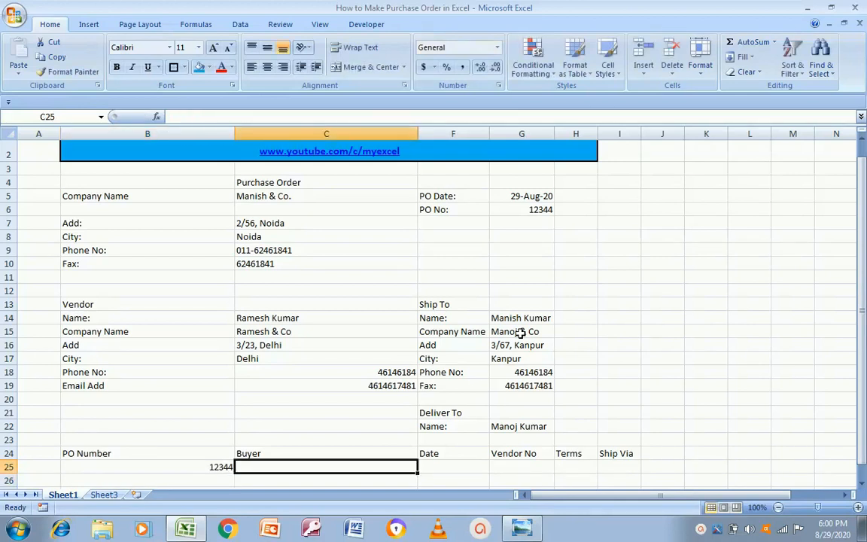
pyautogui.write('Ma')
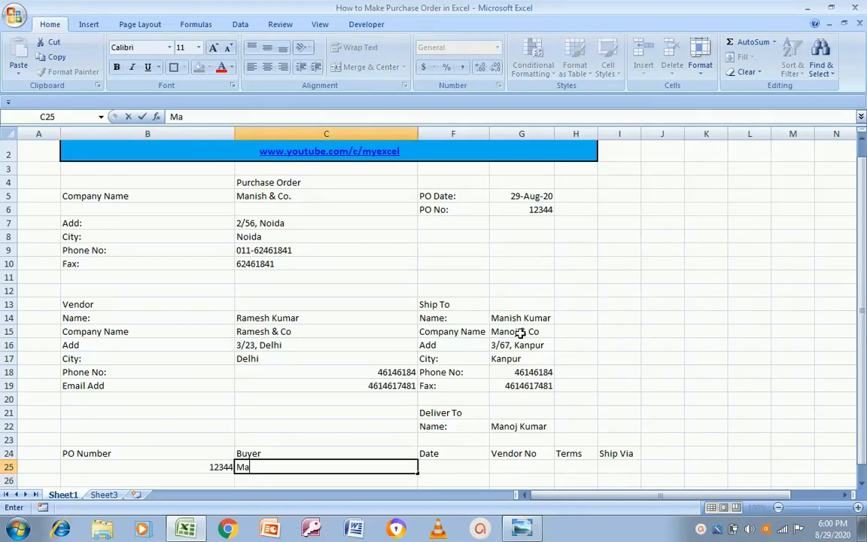
pyautogui.write('nish & Co')
pyautogui.press('Return')
pyautogui.press('Up')
pyautogui.press('Right')
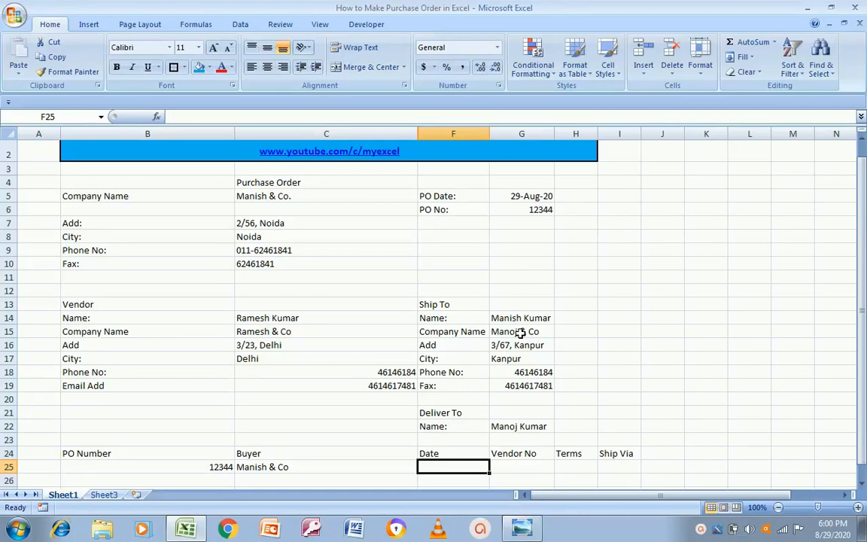
# Enter the order date 30-Aug-2020 in F25
pyautogui.write('30')
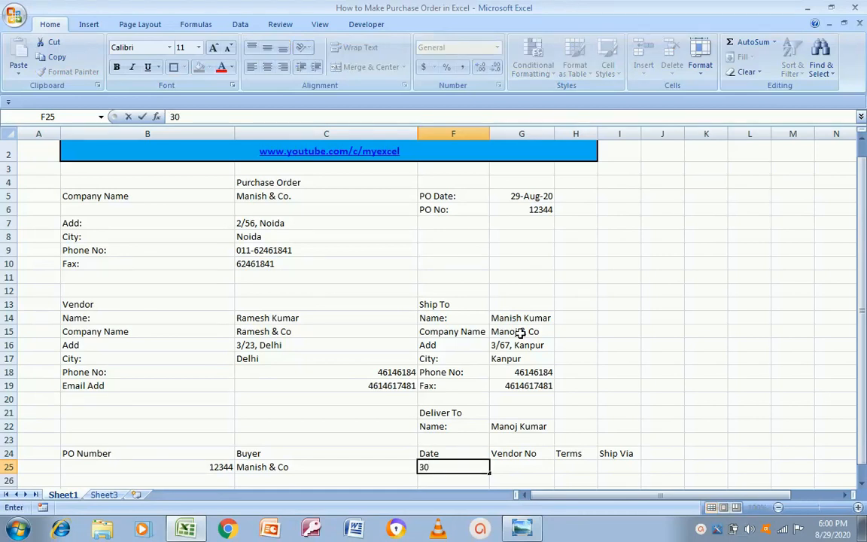
pyautogui.press('BackSpace')
pyautogui.write('0-Aug-2-2-')
pyautogui.press('BackSpace')
pyautogui.write('020')
pyautogui.press('Return')
pyautogui.press('Up')
pyautogui.press('Right')
# Enter vendor number 1213 in G25 and terms 'Payment with in 14 Days' in H25
pyautogui.write('1213')
pyautogui.press('Tab')
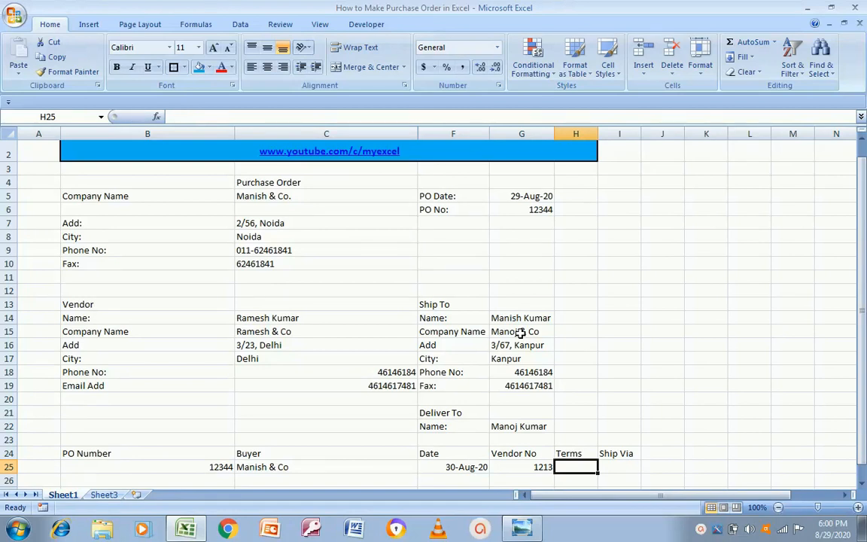
pyautogui.write('Payment with in 14')
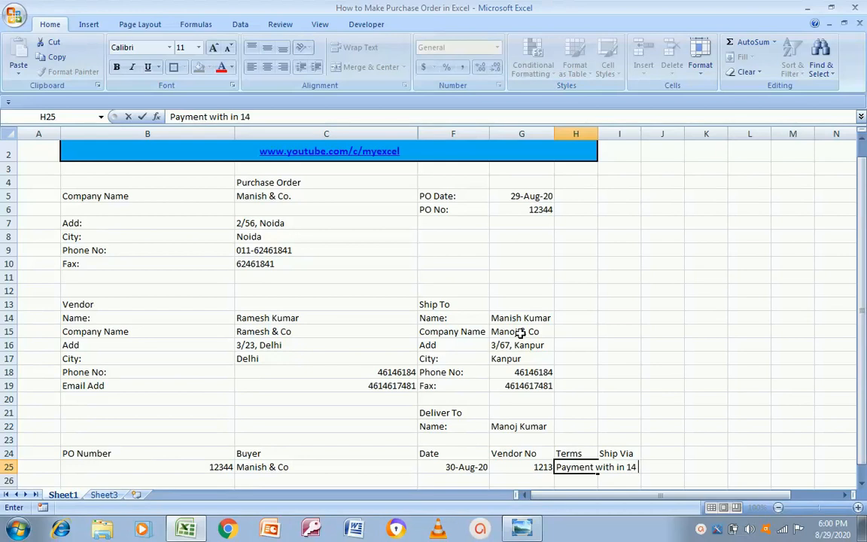
pyautogui.write(' Days')
pyautogui.press('Tab')
pyautogui.press('Left')
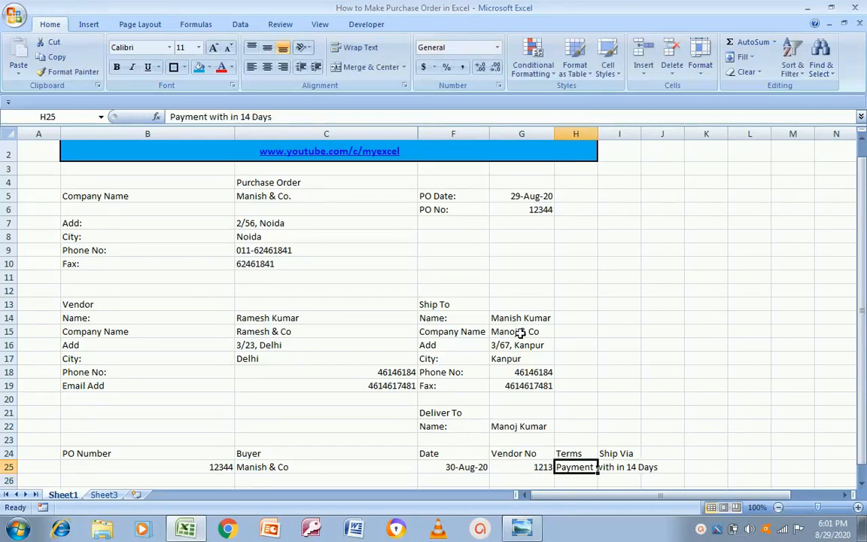
pyautogui.press('Right')
pyautogui.press('Up')
pyautogui.press('Down')
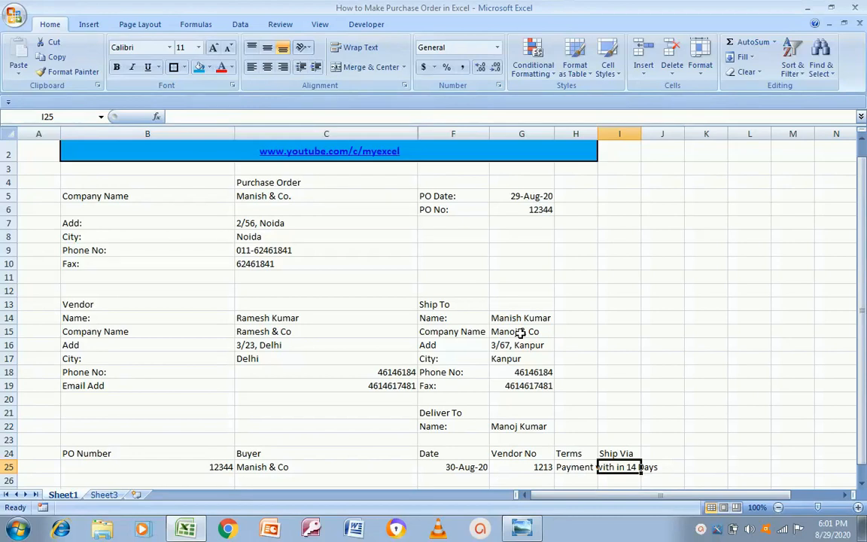
# Enter Transport as the shipping method in I25
pyautogui.write('Tar')
pyautogui.press('BackSpace')
pyautogui.press('BackSpace')
pyautogui.write('an')
pyautogui.press('BackSpace')
pyautogui.press('BackSpace')
pyautogui.write('ransport')
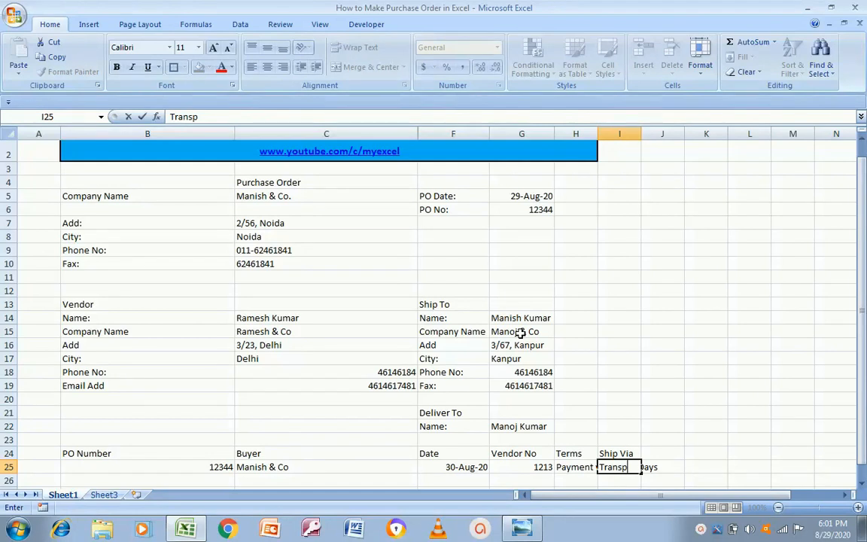
pyautogui.press('Return')
pyautogui.press('Down')
pyautogui.press('Down')
pyautogui.press('Down')
pyautogui.press('Down')
pyautogui.press('Down')
pyautogui.press('Down')
pyautogui.press('Down')
pyautogui.press('Down')
pyautogui.press('Down')
pyautogui.press('Down')
pyautogui.press('Down')
pyautogui.press('Down')
pyautogui.press('Down')
pyautogui.press('Down')
pyautogui.press('Down')
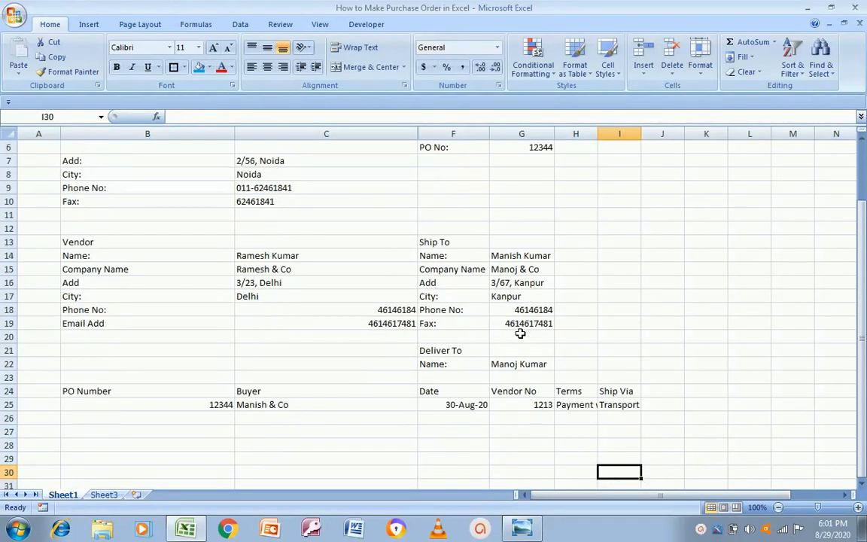
pyautogui.press('Up')
pyautogui.press('Up')
pyautogui.press('Up')
pyautogui.press('Up')
pyautogui.press('Up')
pyautogui.press('Up')
pyautogui.press('Up')
pyautogui.press('Up')
pyautogui.press('Up')
pyautogui.press('Up')
pyautogui.press('Up')
pyautogui.press('Up')
pyautogui.press('Up')
pyautogui.press('Up')
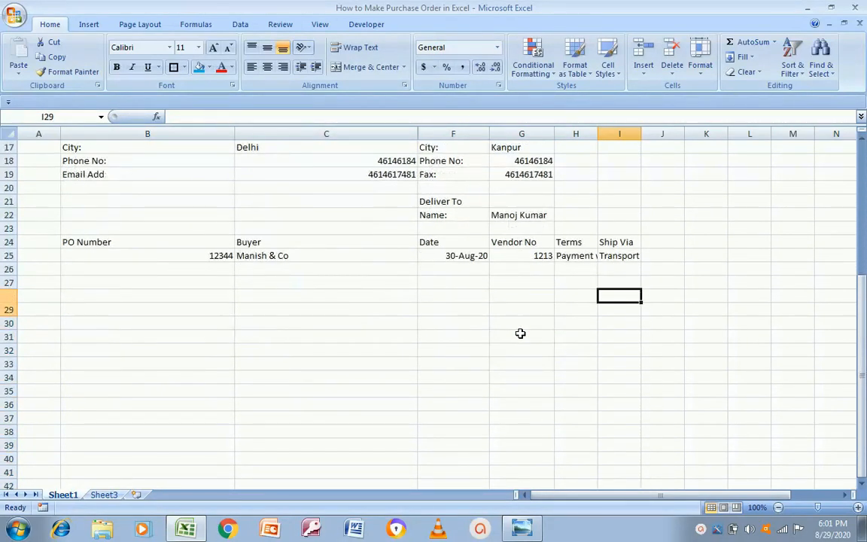
pyautogui.press('Left')
pyautogui.press('Left')
pyautogui.press('Left')
pyautogui.press('Left')
pyautogui.press('Left')
# Add the S.No. heading at the start of item header row 27, checking the template
pyautogui.hotkey('alt', 'Tab')
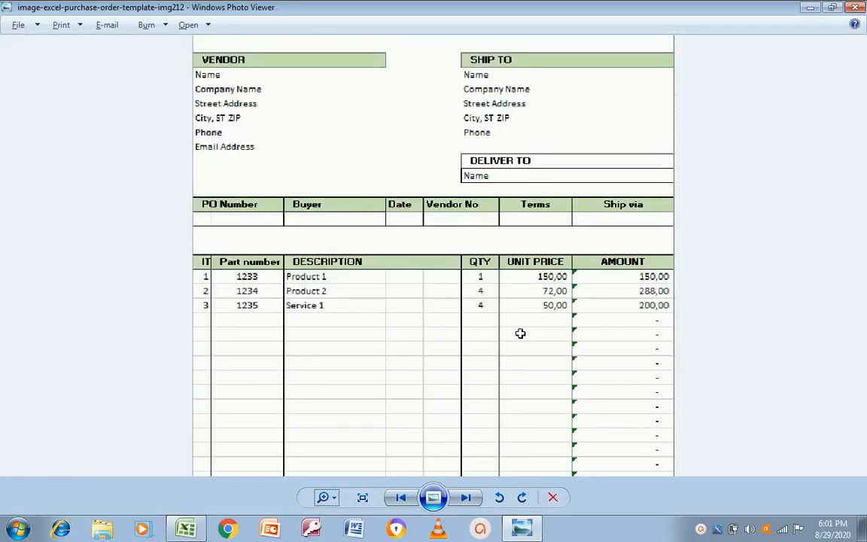
pyautogui.hotkey('alt', 'Tab')
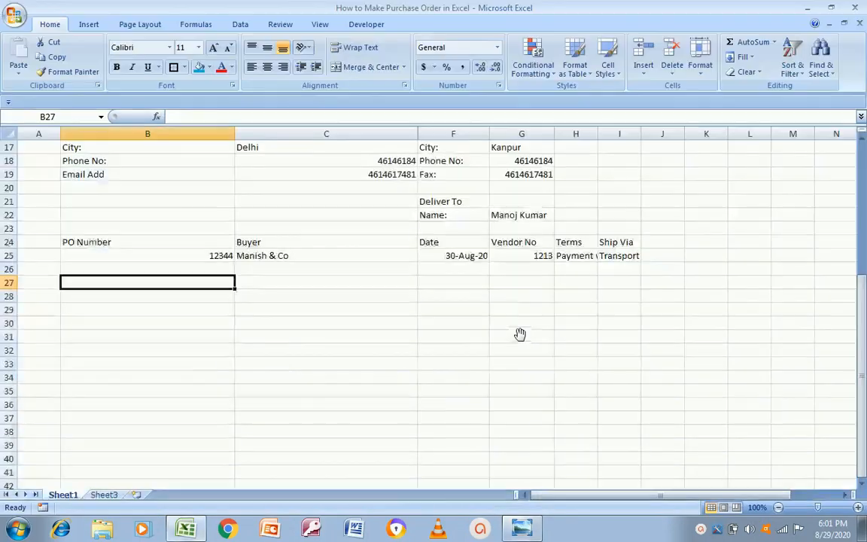
pyautogui.press('Up')
pyautogui.press('Up')
pyautogui.press('Down')
pyautogui.hotkey('alt', 'Tab')
pyautogui.hotkey('alt', 'Tab')
pyautogui.press('Down')
pyautogui.press('Down')
pyautogui.press('Up')
pyautogui.hotkey('alt', 'Tab')
pyautogui.hotkey('alt', 'Tab')
pyautogui.hotkey('alt', 'Tab')
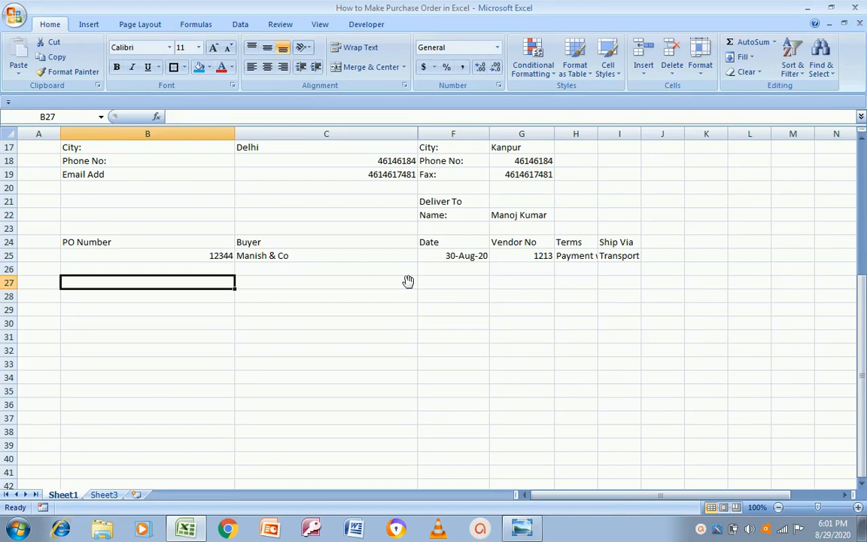
pyautogui.write('S,No')
pyautogui.press('BackSpace')
pyautogui.press('BackSpace')
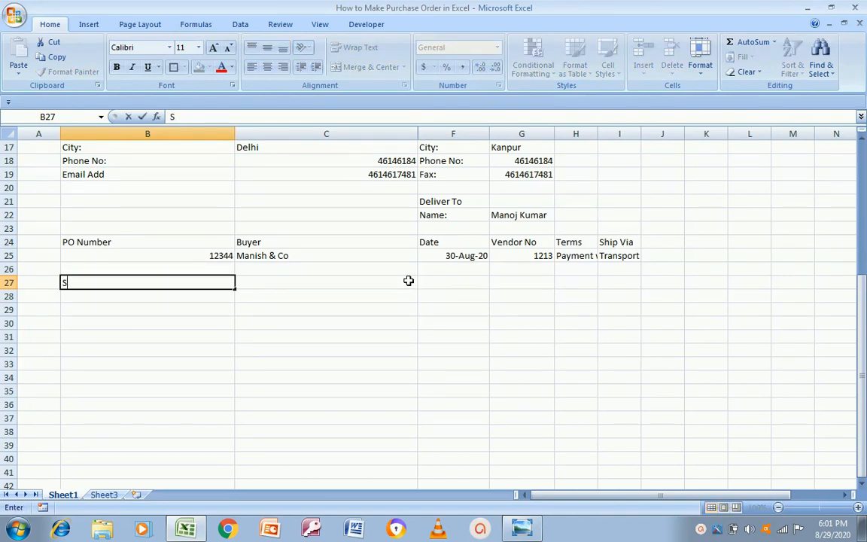
pyautogui.write('No')
pyautogui.press('Return')
# Add the Description heading beside S.No. in row 27
pyautogui.click(408, 281)
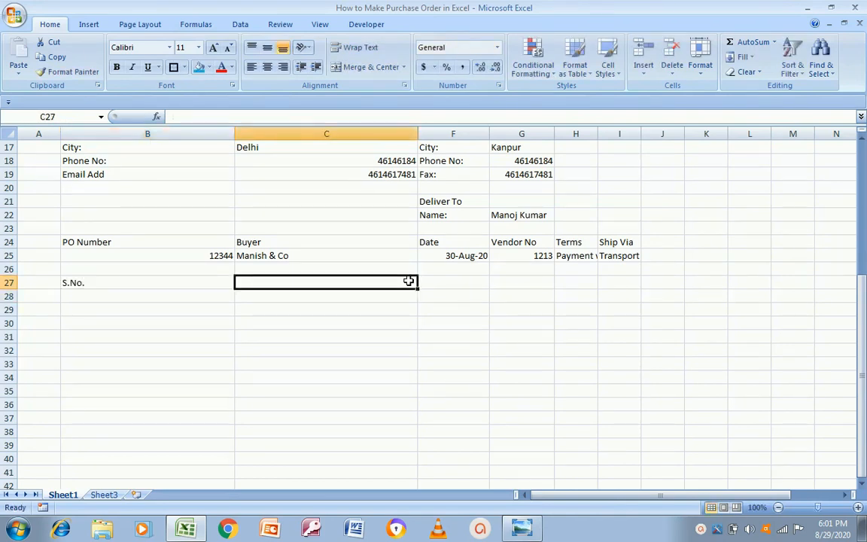
pyautogui.hotkey('alt', 'Tab')
pyautogui.hotkey('alt', 'Tab')
pyautogui.hotkey('alt', 'Tab')
pyautogui.hotkey('alt', 'Tab')
pyautogui.hotkey('alt', 'Tab')
pyautogui.hotkey('alt', 'Tab')
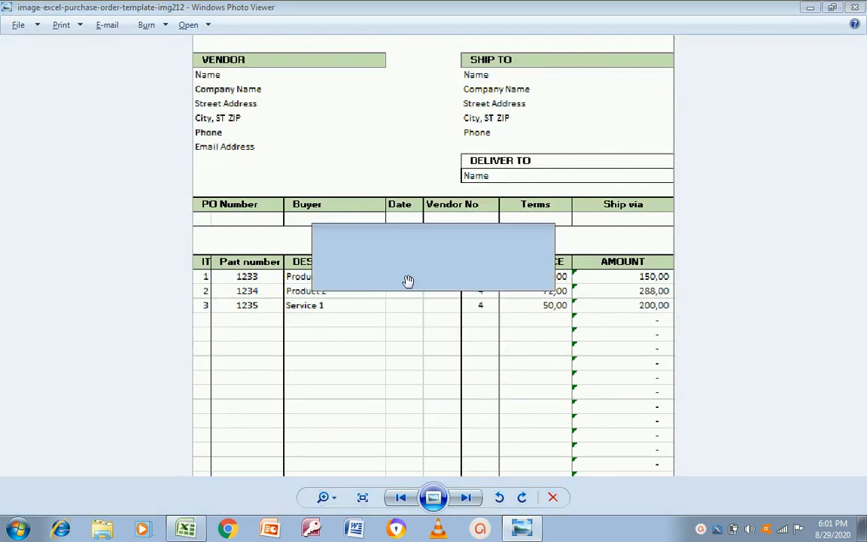
pyautogui.write('Name of')
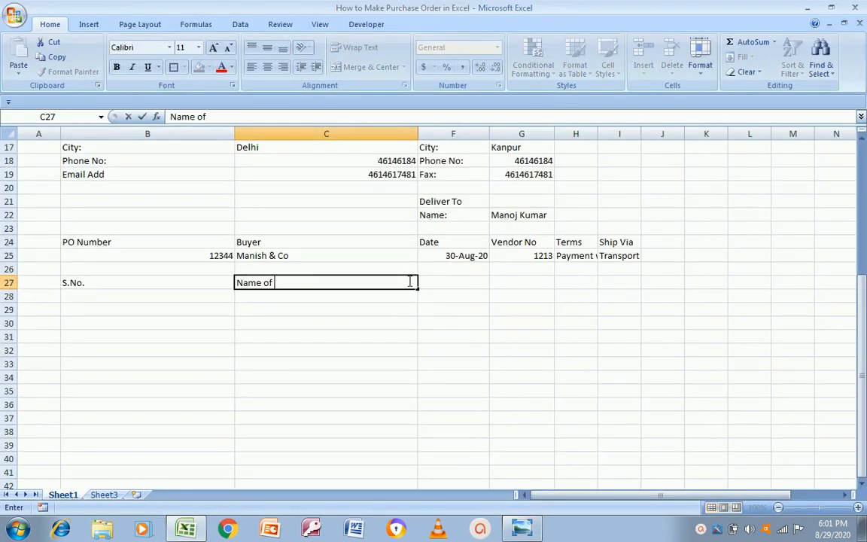
pyautogui.press('Escape')
pyautogui.write('Description')
pyautogui.press('Return')
# Add the Qty heading in F27 and the Price heading in G27
pyautogui.click(408, 280)
pyautogui.hotkey('alt', 'Tab')
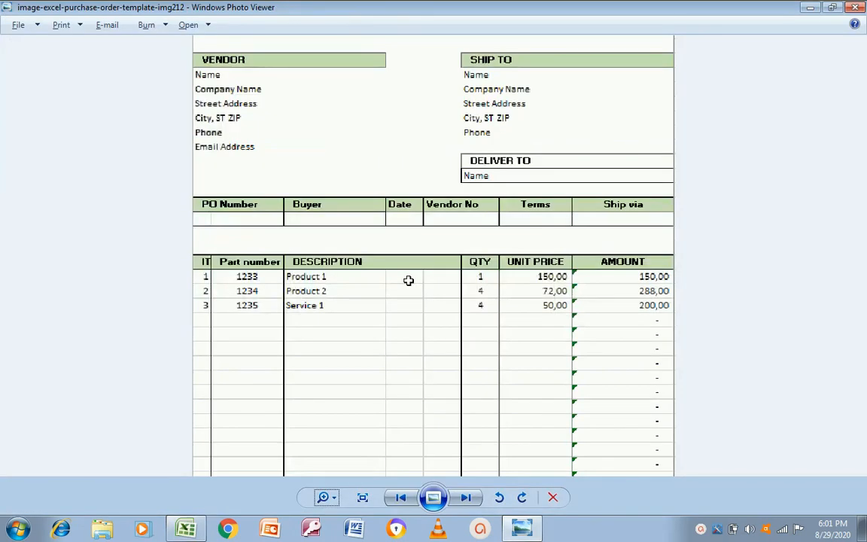
pyautogui.hotkey('alt', 'Tab')
pyautogui.write('Qtyu')
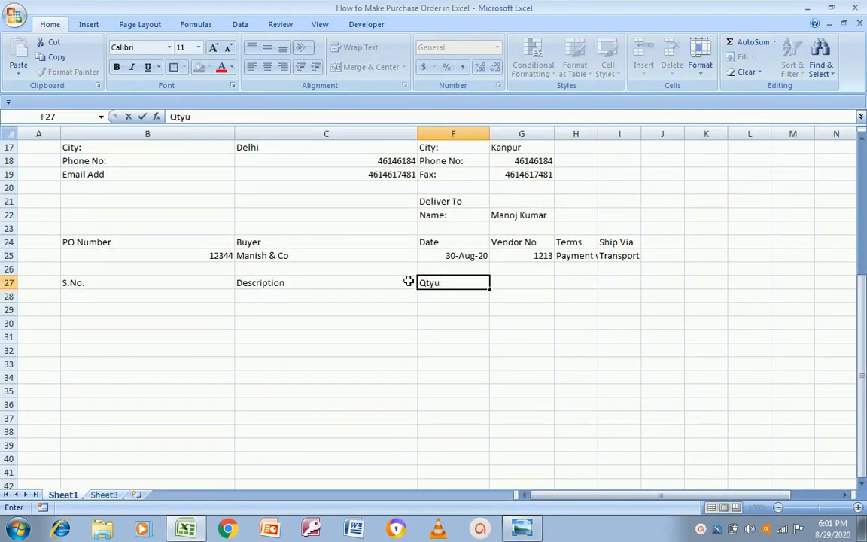
pyautogui.press('BackSpace')
pyautogui.press('Return')
pyautogui.press('Up')
pyautogui.press('Right')
pyautogui.hotkey('alt', 'Tab')
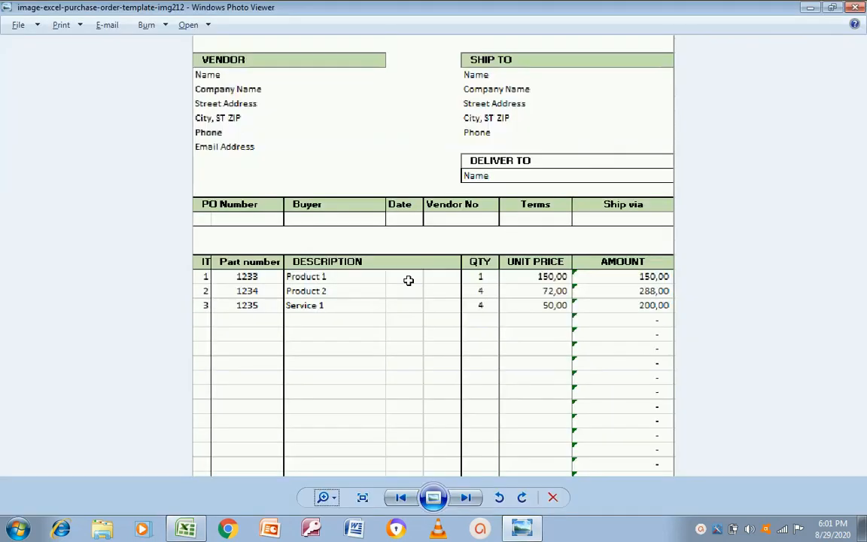
pyautogui.hotkey('alt', 'Tab')
pyautogui.write('Price')
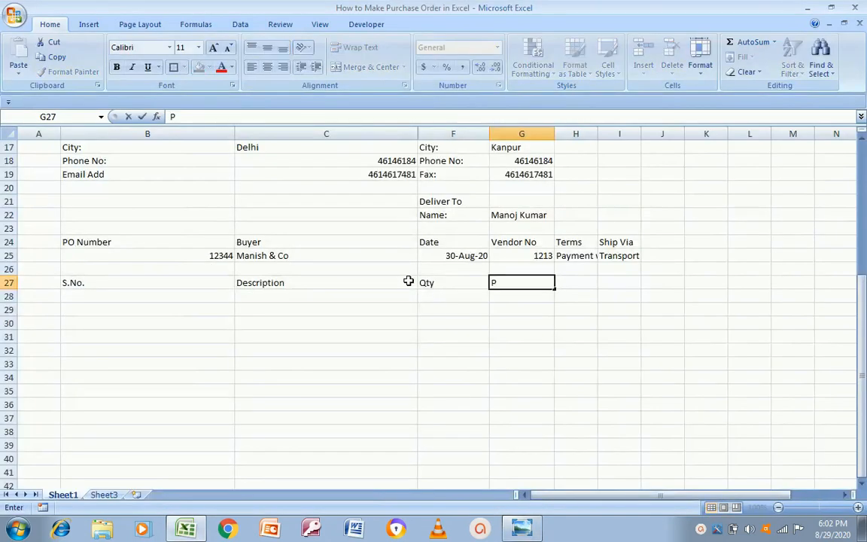
pyautogui.press('Return')
# Add the Amount heading in I27, leaving H27 empty
pyautogui.press('Up')
pyautogui.press('Right')
pyautogui.hotkey('alt', 'Tab')
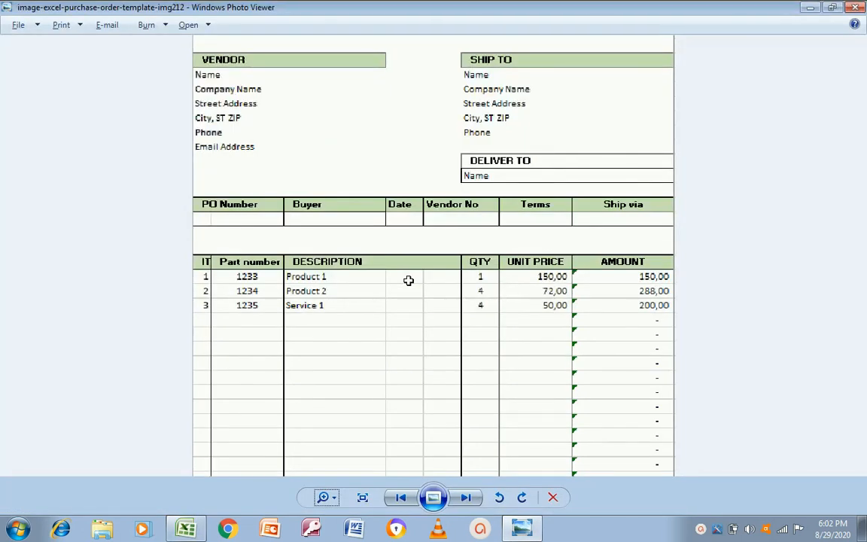
pyautogui.hotkey('alt', 'Tab')
pyautogui.write('A')
pyautogui.press('Escape')
pyautogui.press('Right')
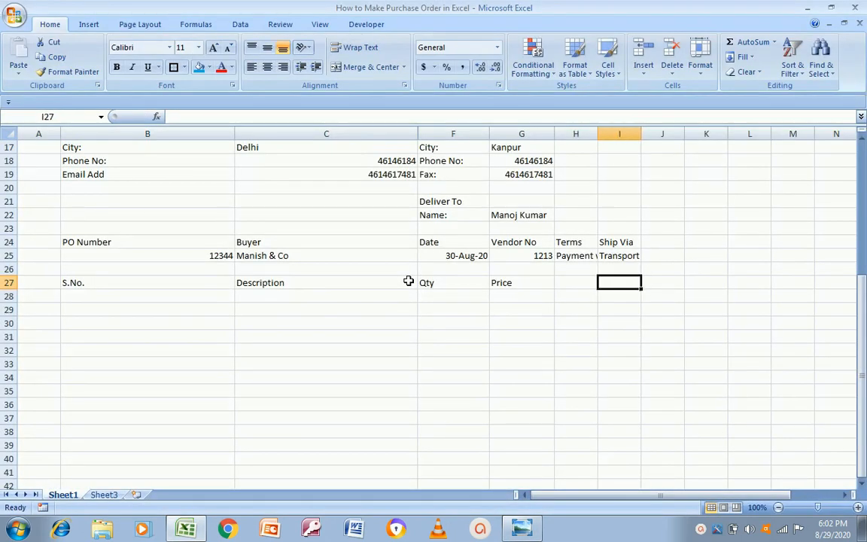
pyautogui.write('Amount')
pyautogui.press('Return')
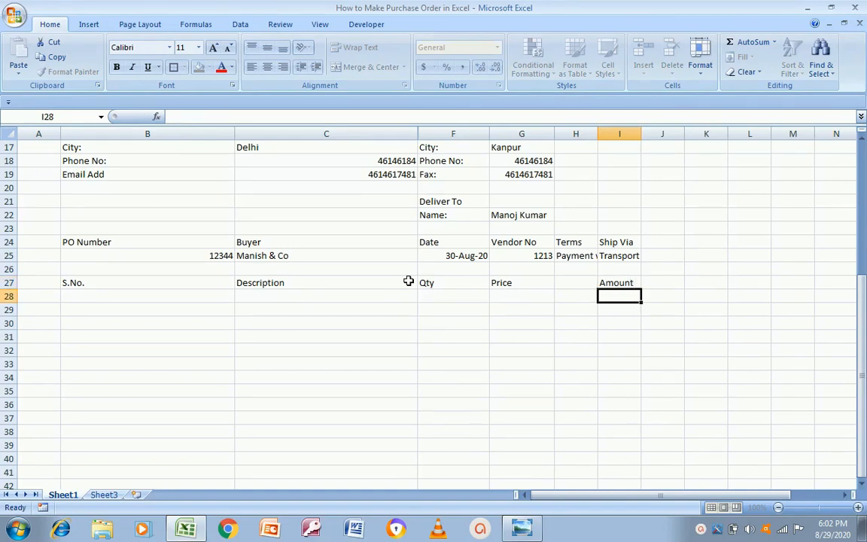
pyautogui.press('Left')
pyautogui.press('Left')
pyautogui.press('Left')
pyautogui.press('Left')
pyautogui.press('Left')
pyautogui.hotkey('alt', 'Tab')
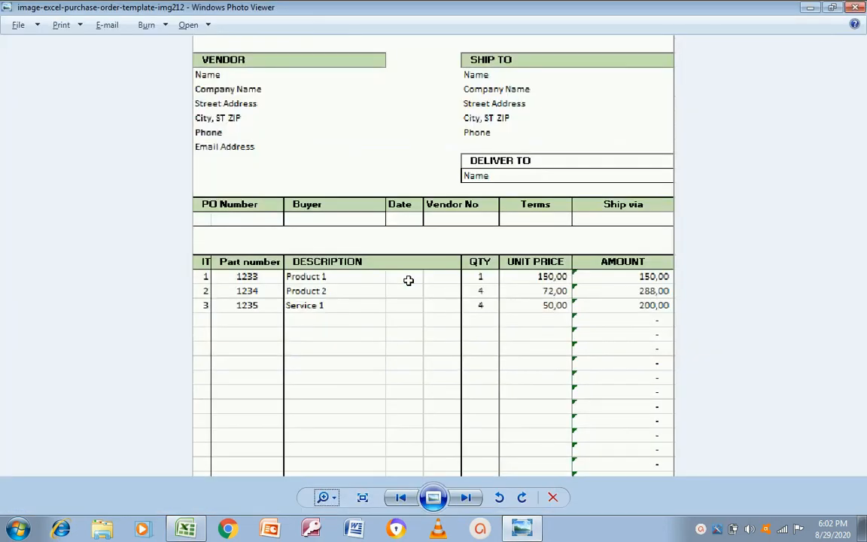
pyautogui.hotkey('alt', 'Tab')
# Fill serial numbers 1 to 10 into B28:B37 from a 1, 2 series, clearing the extra 11
pyautogui.write('1')
pyautogui.press('Return')
pyautogui.write('2')
pyautogui.press('Up')
pyautogui.hotkey('shift', 'Down')
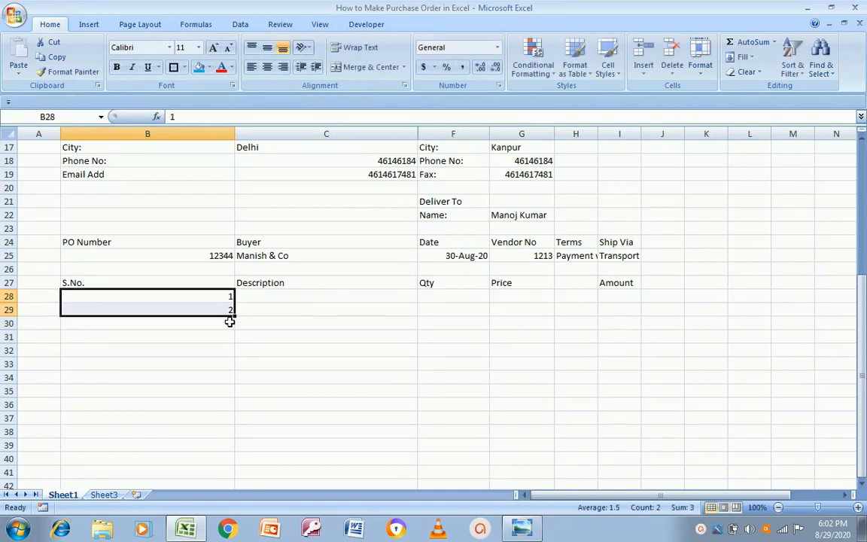
pyautogui.moveTo(234, 315); pyautogui.dragTo(221, 434)
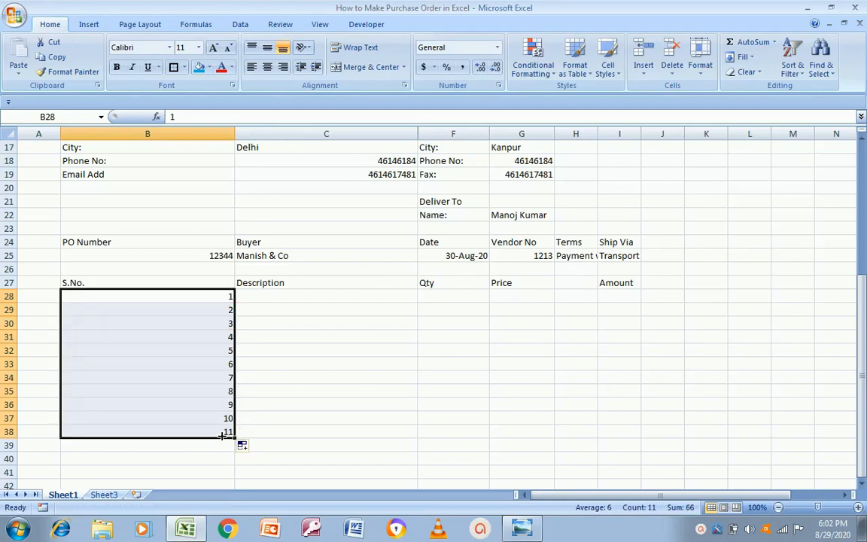
pyautogui.click(182, 431)
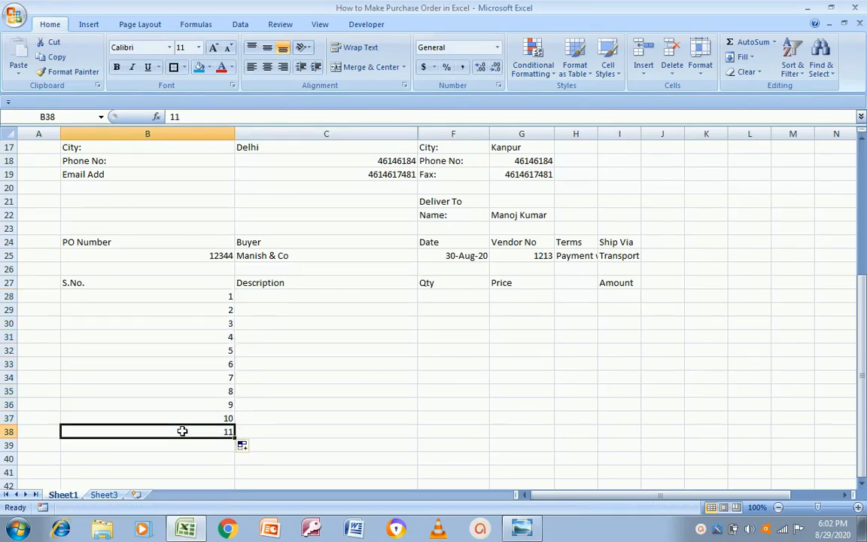
pyautogui.hotkey('shift', 'space')
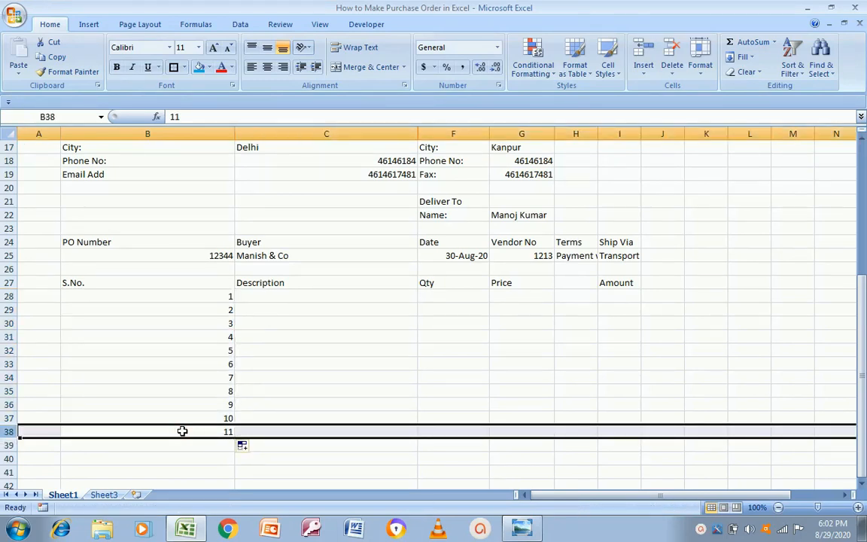
pyautogui.press('Delete')
pyautogui.press('Up')
pyautogui.press('Up')
pyautogui.press('Up')
pyautogui.press('Up')
pyautogui.press('Up')
pyautogui.press('Up')
pyautogui.press('Up')
pyautogui.press('Up')
pyautogui.press('Up')
pyautogui.press('Up')
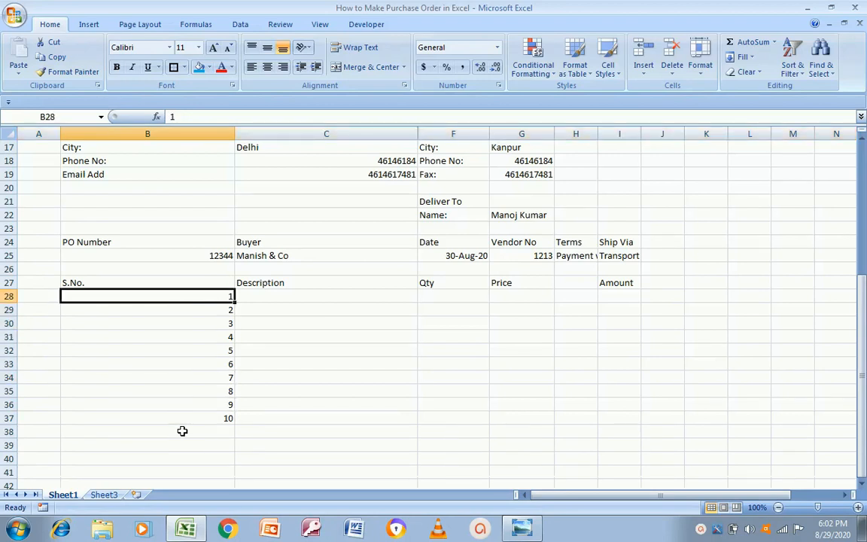
pyautogui.press('Right')
pyautogui.hotkey('alt', 'Tab')
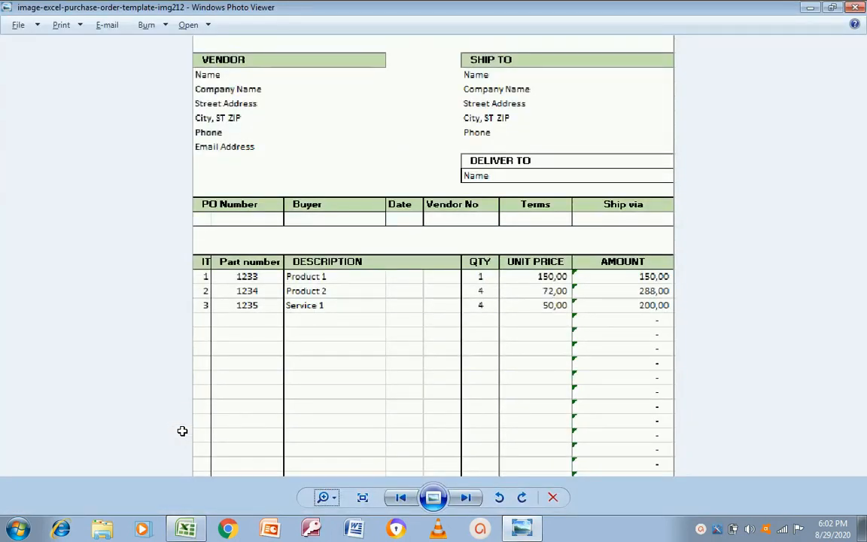
# Enter the descriptions LED, LCD and Mixer Grinder in C28:C30
pyautogui.hotkey('alt', 'Tab')
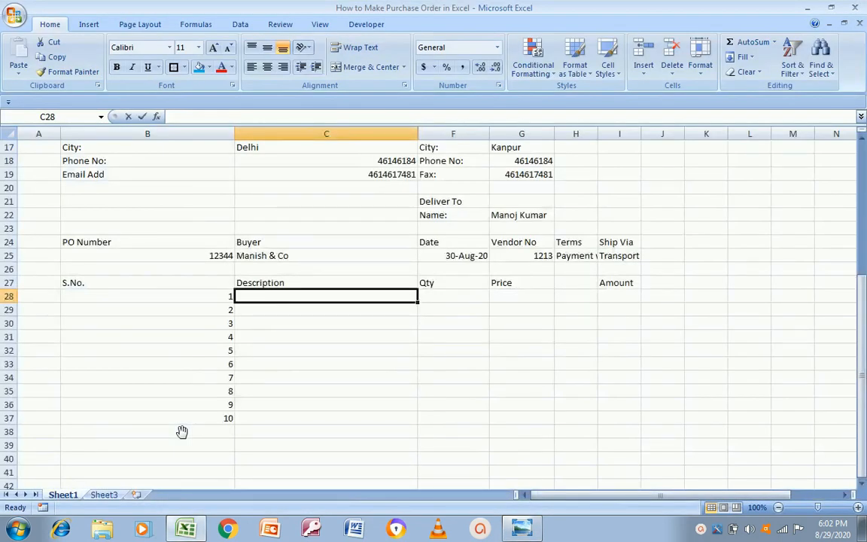
pyautogui.write('LED')
pyautogui.press('Return')
pyautogui.write('LCD')
pyautogui.press('Return')
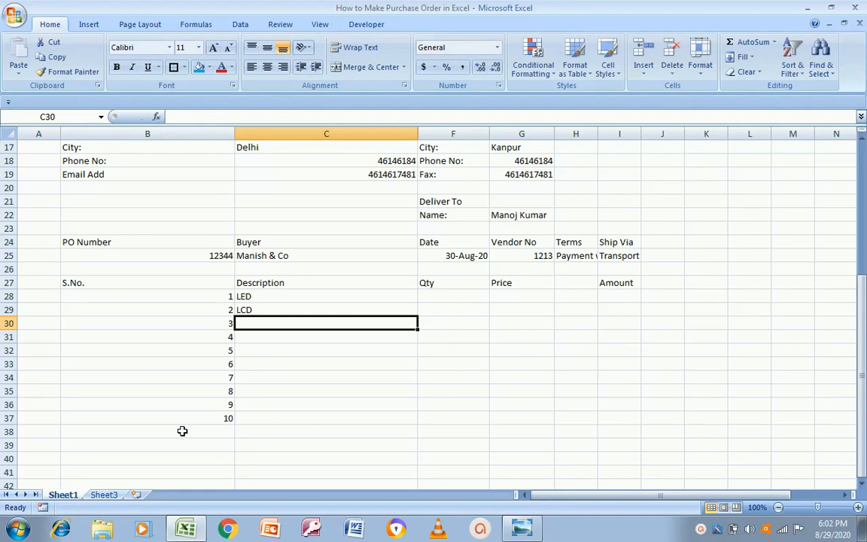
pyautogui.write('Mixer')
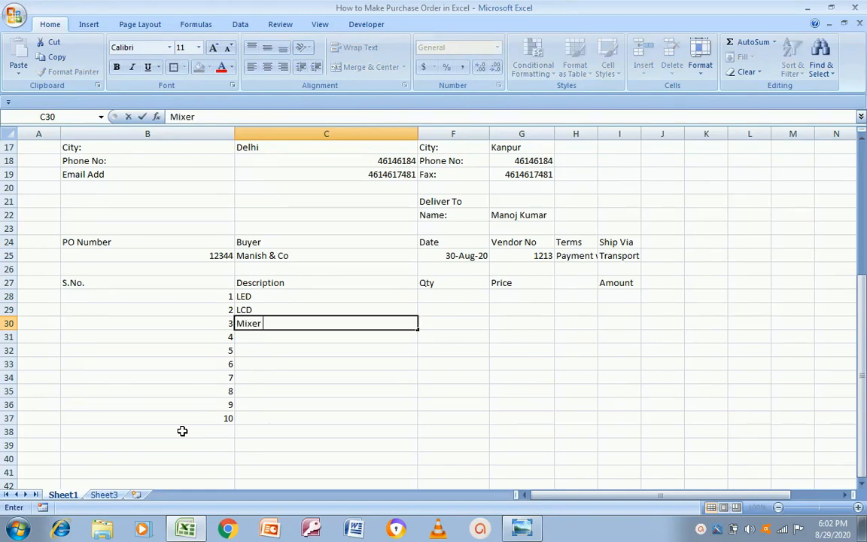
pyautogui.write(' G')
pyautogui.click(182, 432)
pyautogui.write('in')
pyautogui.press('Escape')
pyautogui.press('Up')
pyautogui.press('Up')
pyautogui.press('Up')
pyautogui.press('Up')
pyautogui.press('Up')
pyautogui.press('Up')
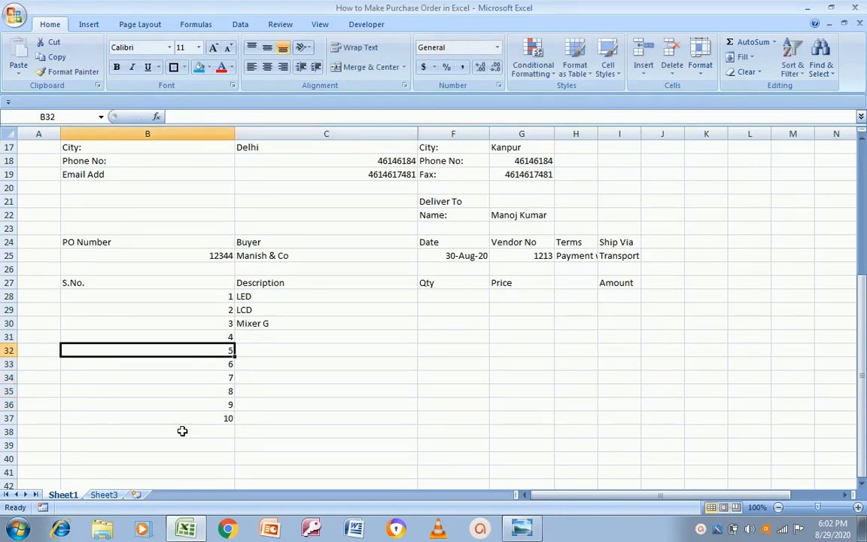
pyautogui.press('Up')
pyautogui.press('Up')
pyautogui.press('Right')
pyautogui.press('F2')
pyautogui.write('rinde')
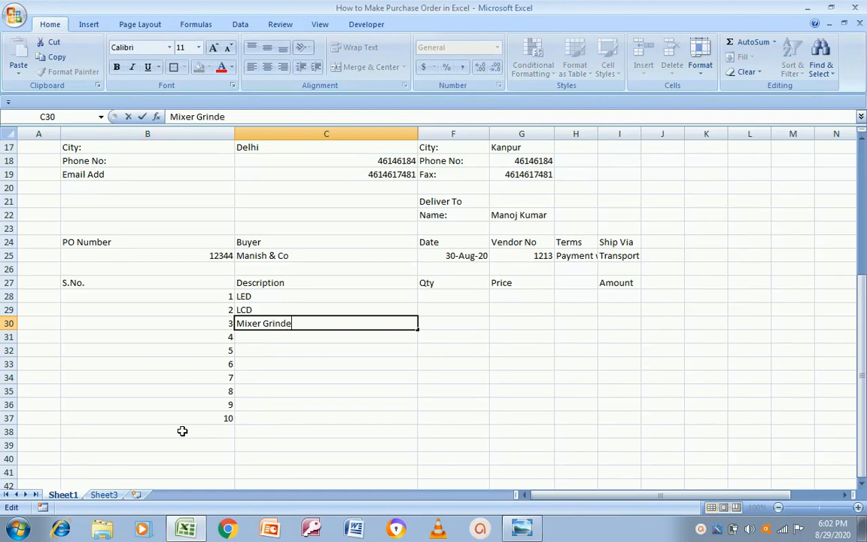
pyautogui.write('r')
pyautogui.press('Return')
pyautogui.press('Up')
pyautogui.press('Down')
# Enter Microwave, Juicer Mixer Grinder, AC, Window AC, Mobile Phone and Tea Maker in C31:C36
pyautogui.write('Microwave')
pyautogui.press('Return')
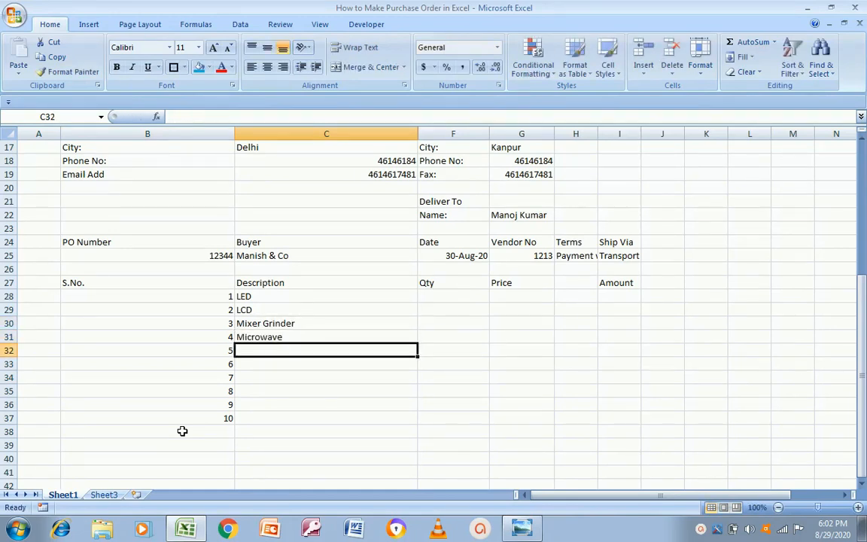
pyautogui.write('Juicer Mixer F')
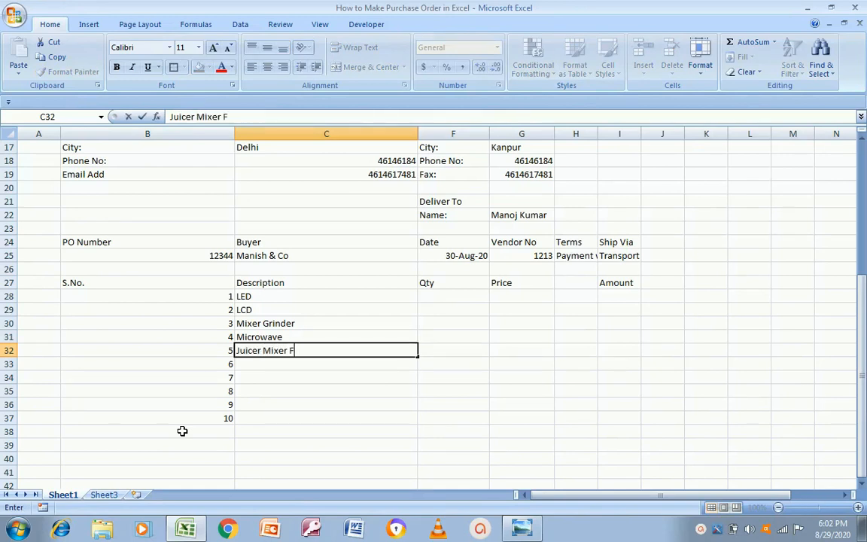
pyautogui.press('BackSpace')
pyautogui.write('Grinder')
pyautogui.press('Return')
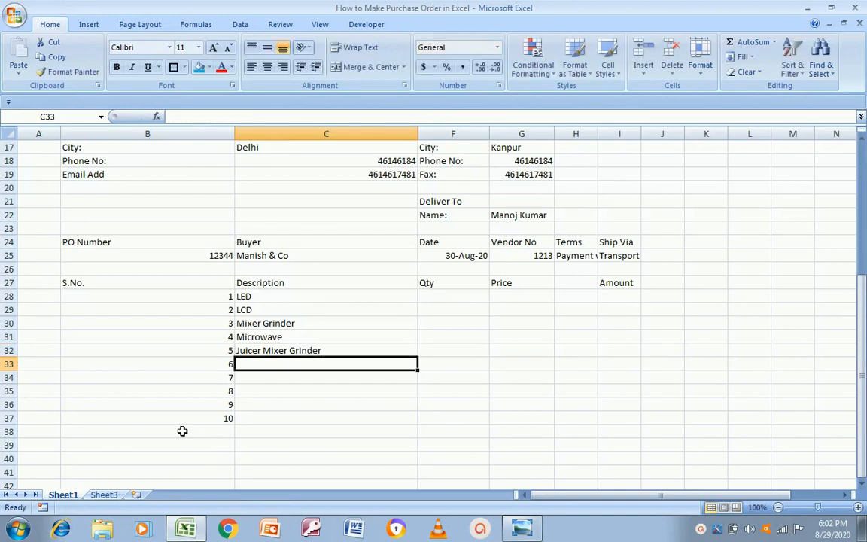
pyautogui.write('AC')
pyautogui.press('Return')
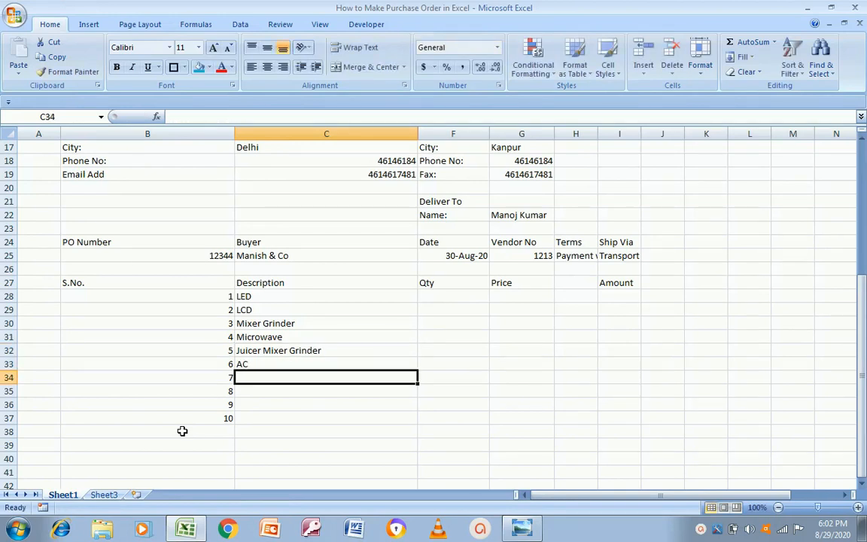
pyautogui.write('Window')
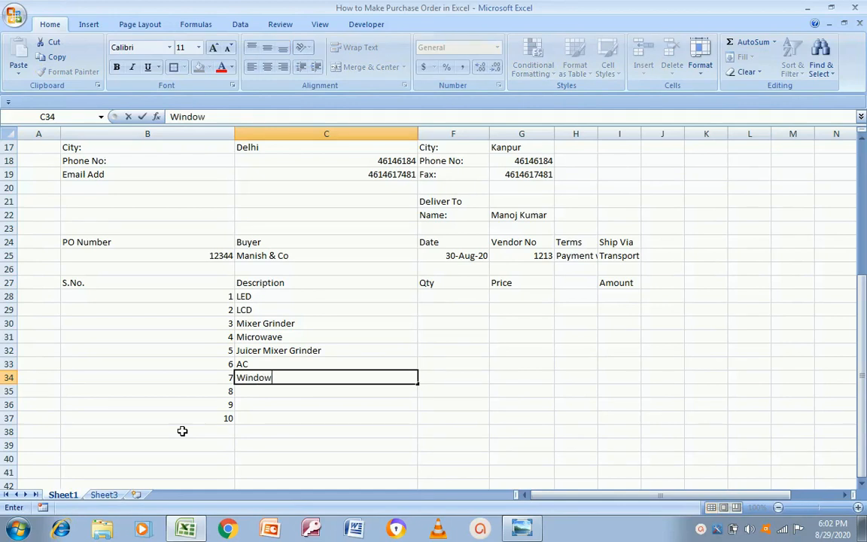
pyautogui.write(' AC')
pyautogui.press('Return')
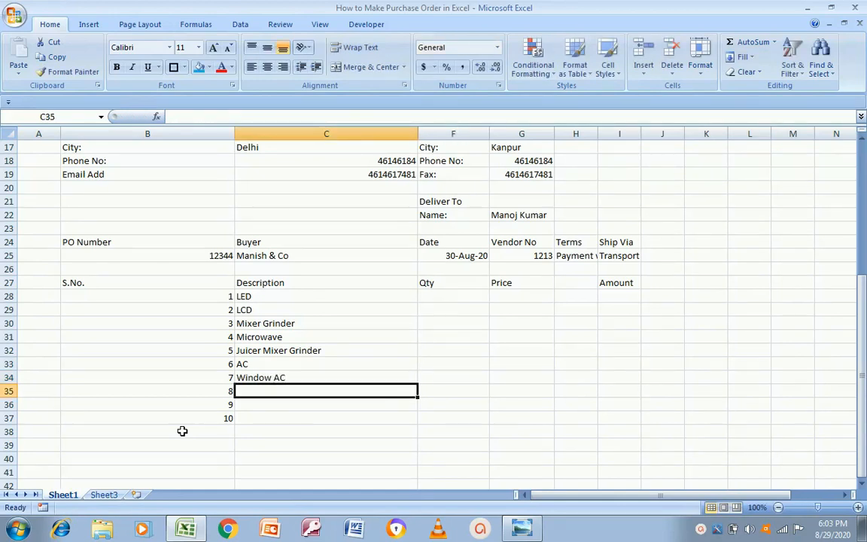
pyautogui.write('Mobile Phon')
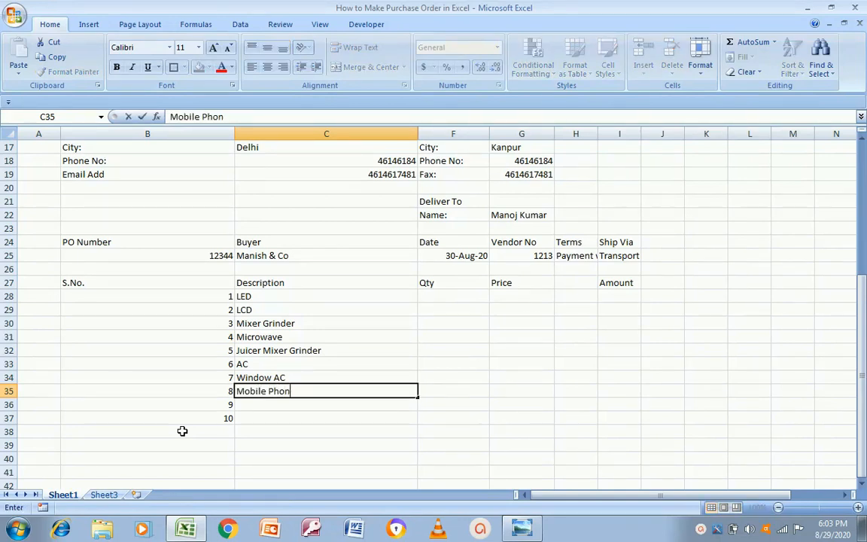
pyautogui.write('e')
pyautogui.press('Return')
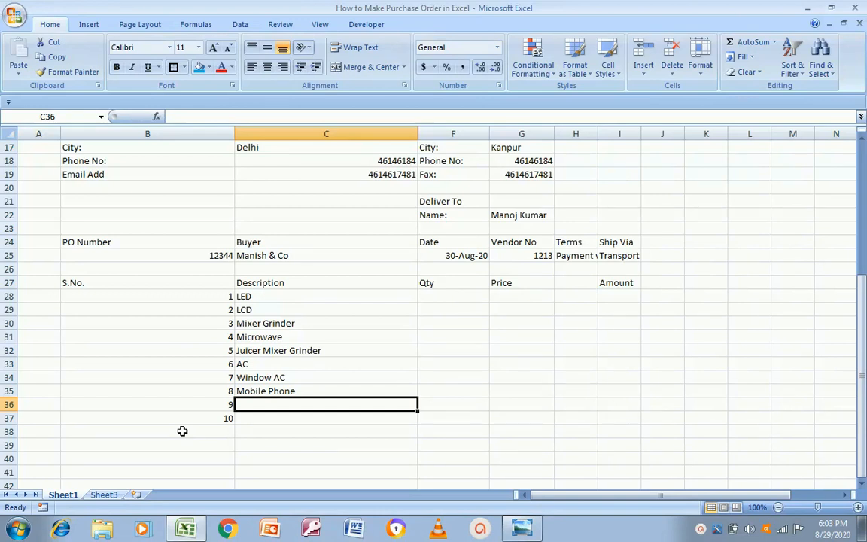
pyautogui.write('T')
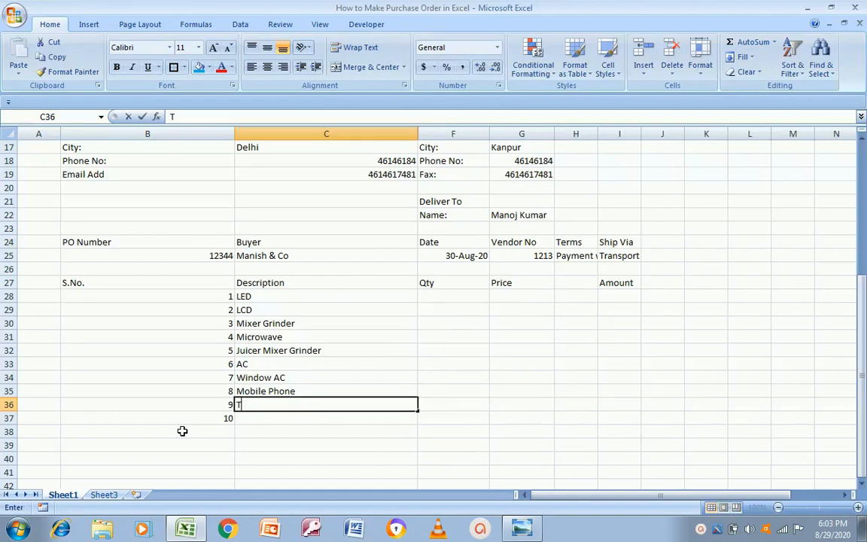
pyautogui.write('ea Maker')
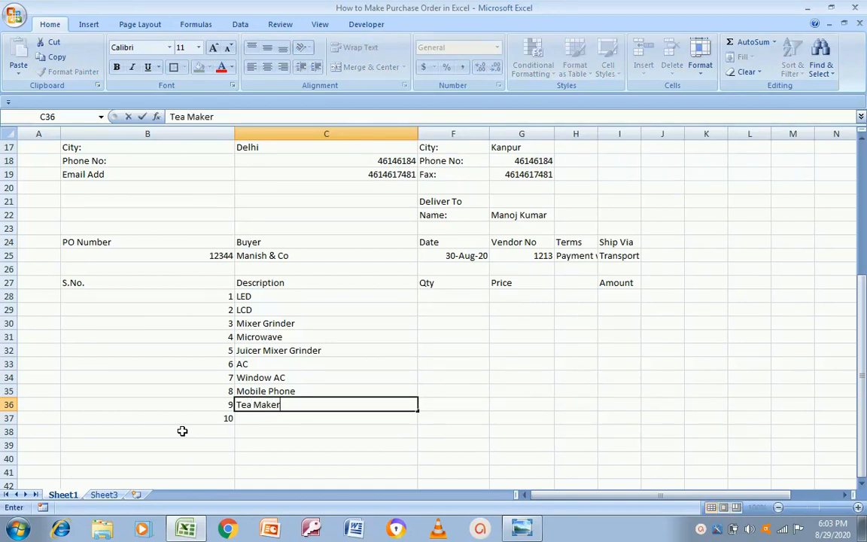
pyautogui.press('Return')
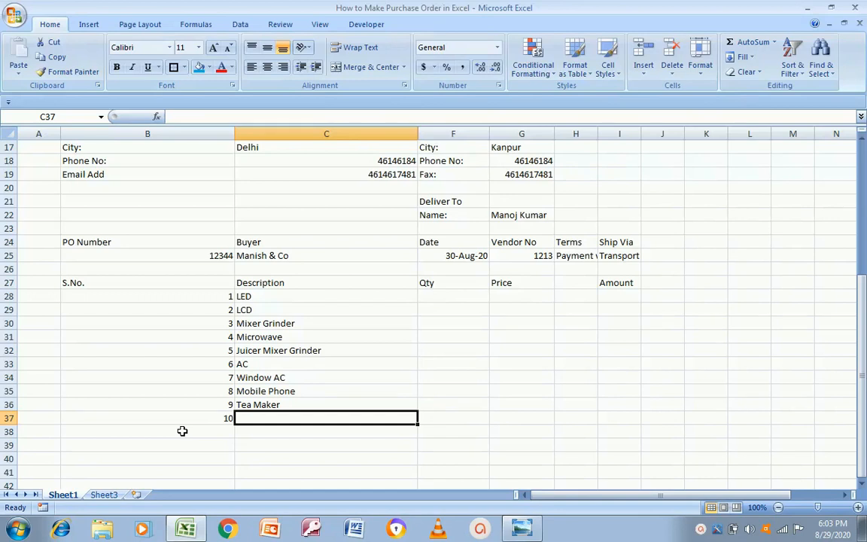
# Enter 'Smart TV' as the last item description
pyautogui.press('Up')
pyautogui.press('Up')
pyautogui.press('Down')
pyautogui.press('Down')
pyautogui.write('Smart TV')
pyautogui.press('Return')
# Fill the Qty column for all ten items, from 2 for LED to 2 for Smart TV
pyautogui.press('Up')
pyautogui.press('Up')
pyautogui.press('Up')
pyautogui.press('Up')
pyautogui.press('Up')
pyautogui.press('Up')
pyautogui.press('Up')
pyautogui.press('Up')
pyautogui.press('Up')
pyautogui.press('Up')
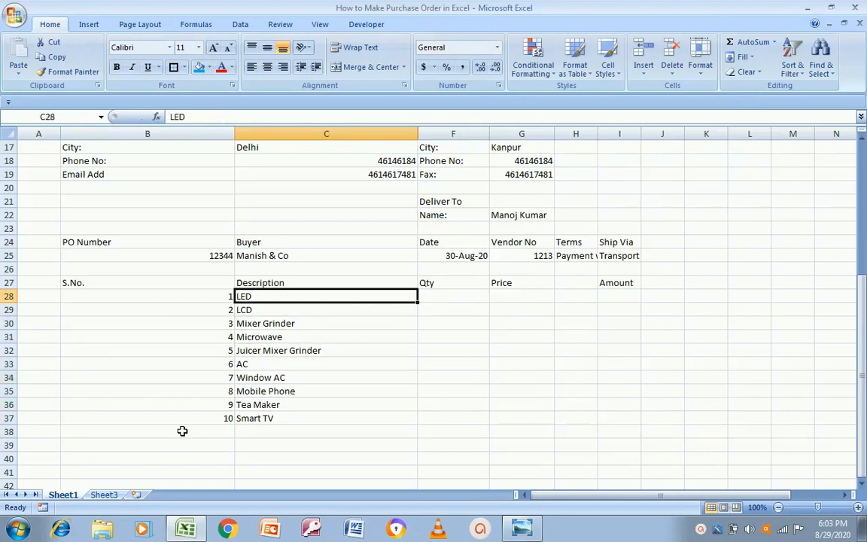
pyautogui.press('Right')
pyautogui.write('12')
pyautogui.press('Escape')
pyautogui.write('2')
pyautogui.press('Return')
pyautogui.write('3')
pyautogui.press('Return')
pyautogui.write('5')
pyautogui.press('Return')
pyautogui.write('6')
pyautogui.press('Return')
pyautogui.write('2')
pyautogui.press('Return')
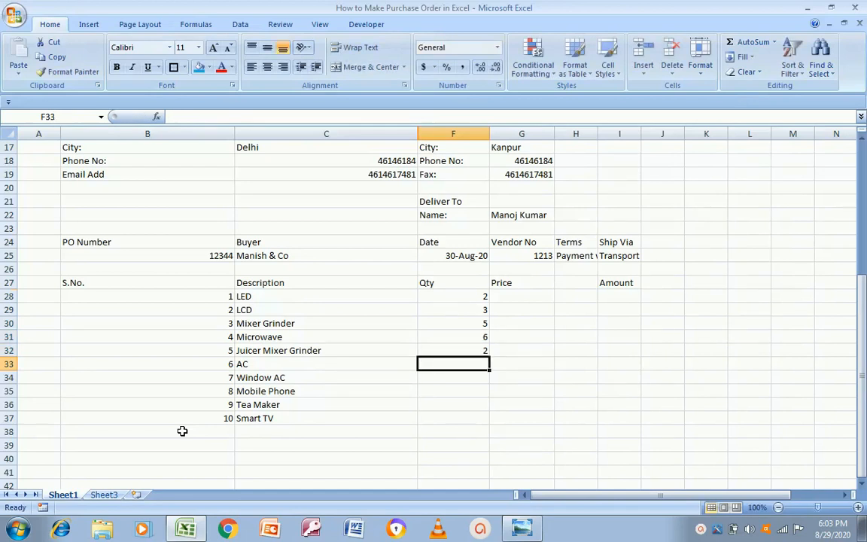
pyautogui.write('4')
pyautogui.press('Return')
pyautogui.write('3')
pyautogui.press('Return')
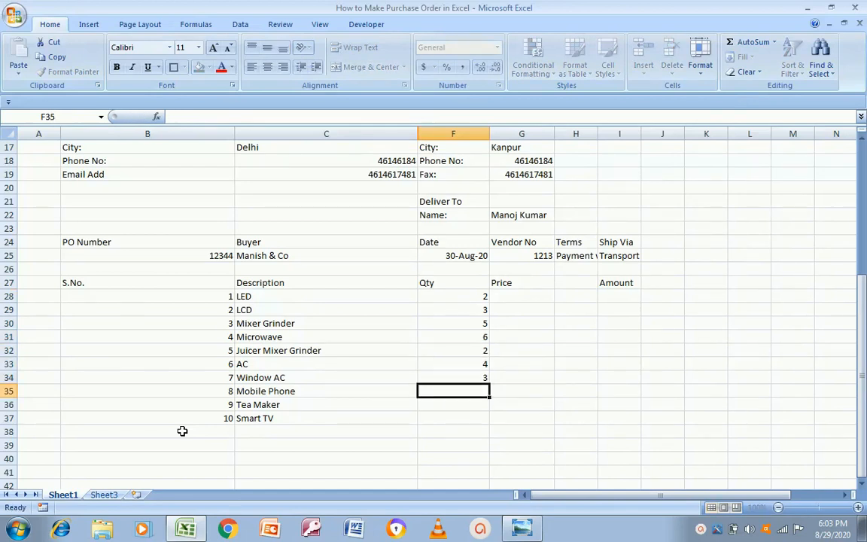
pyautogui.write('2')
pyautogui.press('Return')
pyautogui.write('3')
pyautogui.press('Return')
pyautogui.write('2')
pyautogui.press('Return')
pyautogui.press('Up')
pyautogui.press('Up')
pyautogui.press('Up')
pyautogui.press('Up')
pyautogui.press('Up')
pyautogui.press('Up')
pyautogui.press('Up')
pyautogui.press('Up')
pyautogui.press('Up')
pyautogui.press('Up')
# Enter prices 12000, 13000, 2000, 5000, 1500 and 40000 for the first six items
pyautogui.press('Right')
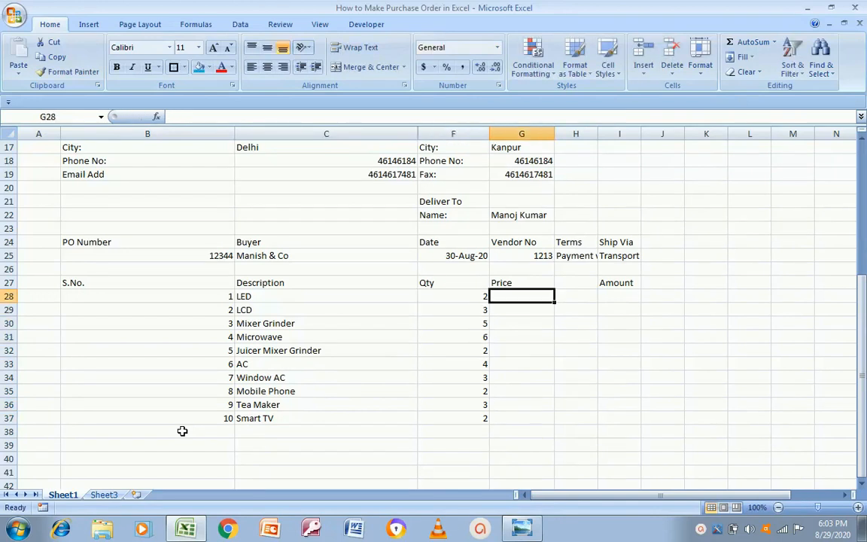
pyautogui.write('12000')
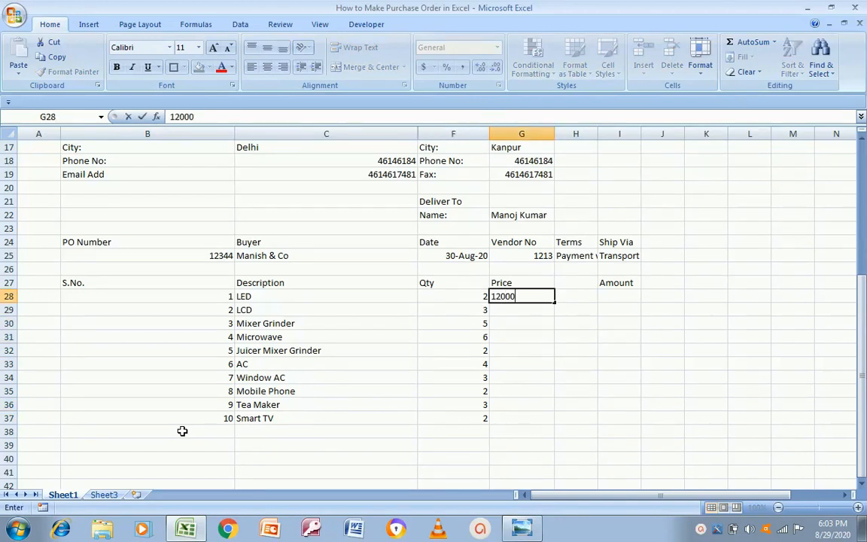
pyautogui.press('Return')
pyautogui.write('13000')
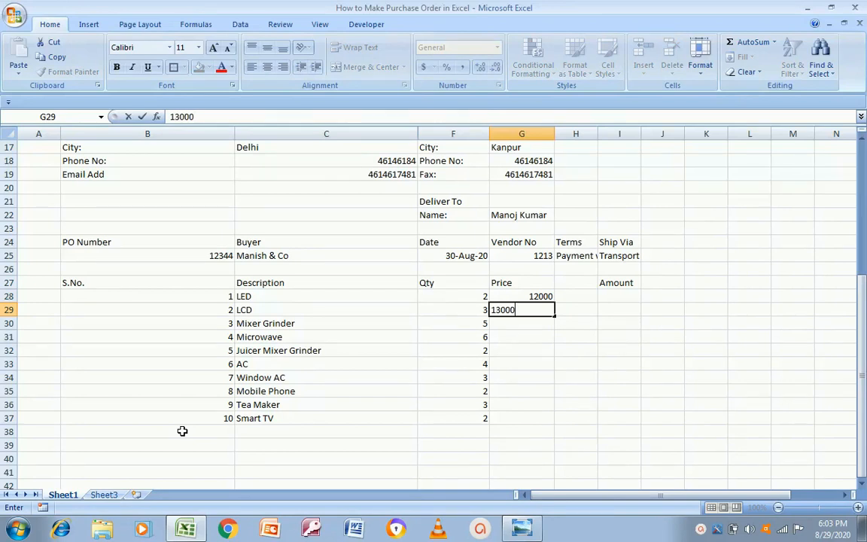
pyautogui.press('Return')
pyautogui.write('2000')
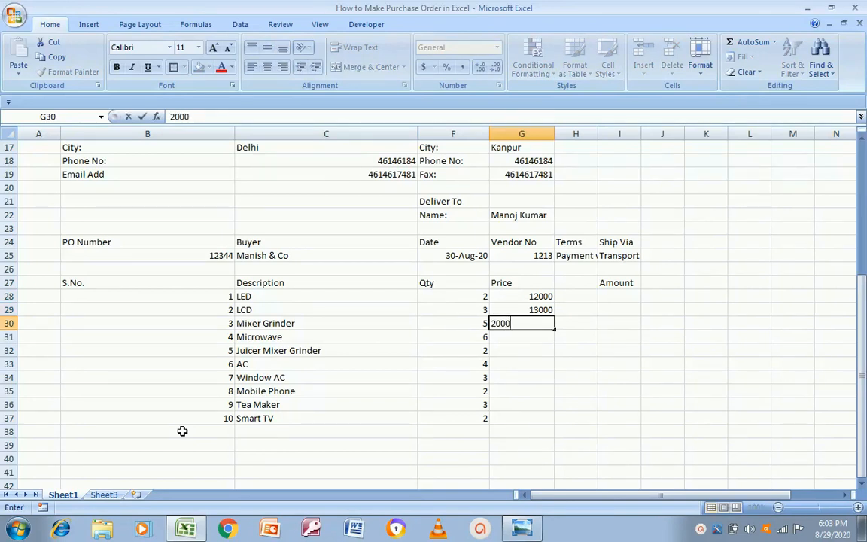
pyautogui.press('Return')
pyautogui.write('5000')
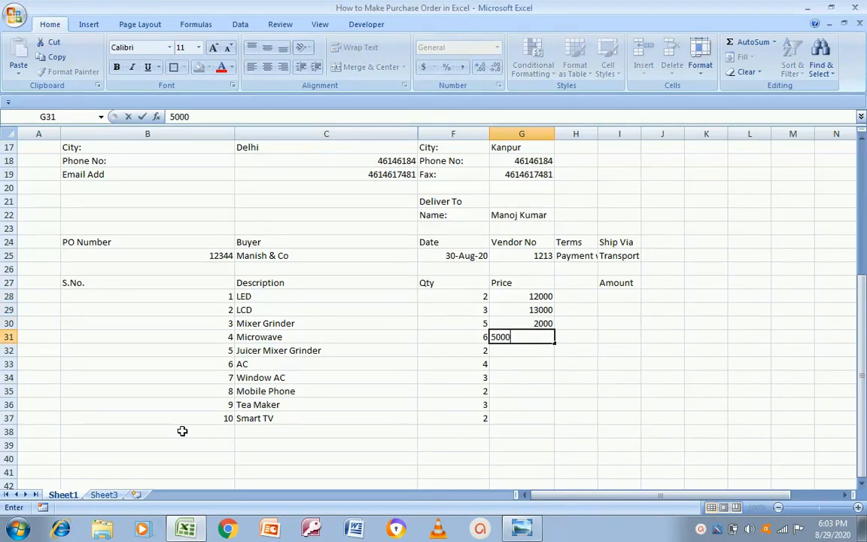
pyautogui.press('Return')
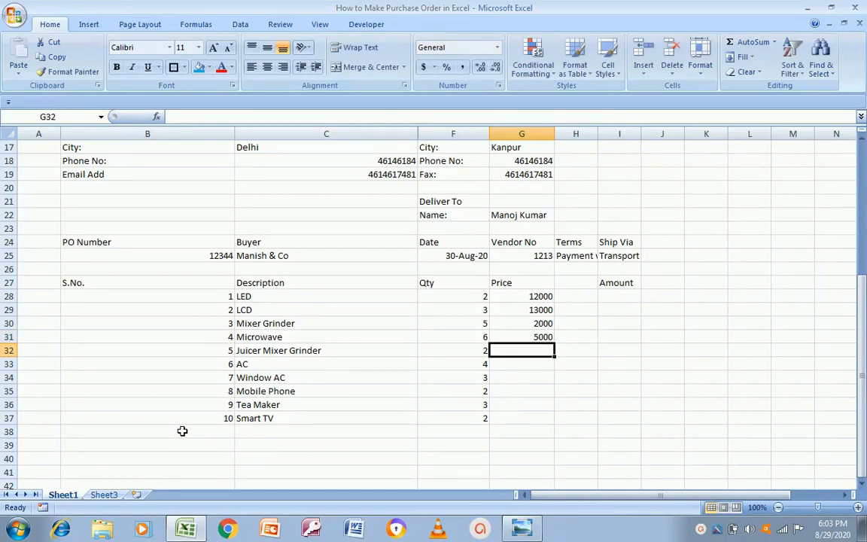
pyautogui.write('1500')
pyautogui.press('Return')
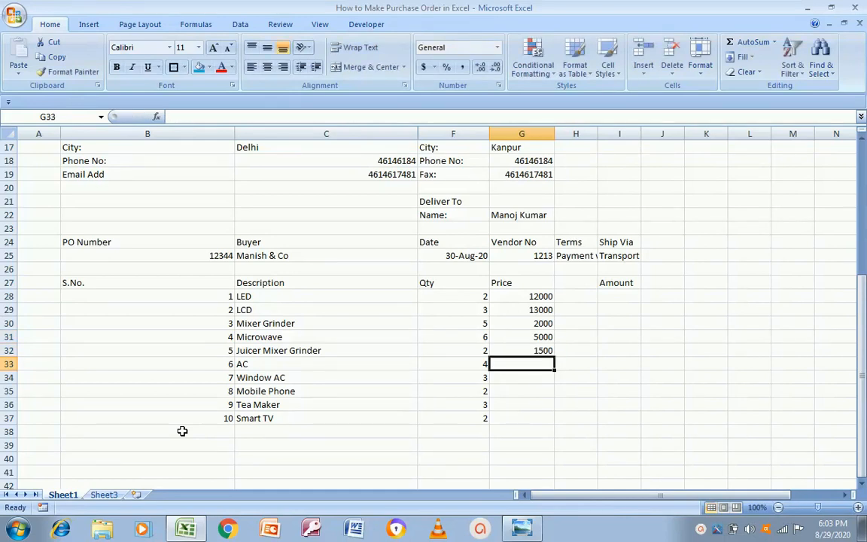
pyautogui.write('40000')
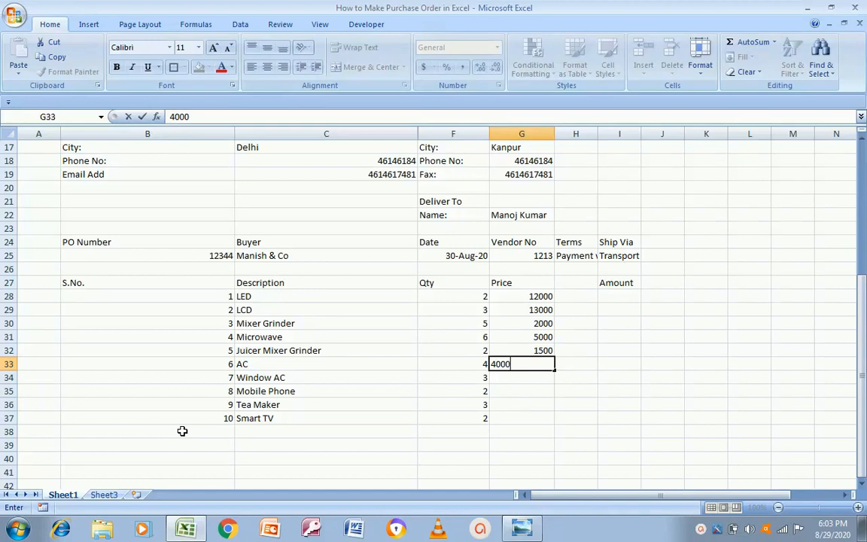
pyautogui.press('Return')
# Enter prices 30000, 12000, 1200 and 9000 for Window AC through Smart TV
pyautogui.press('Left')
pyautogui.press('Left')
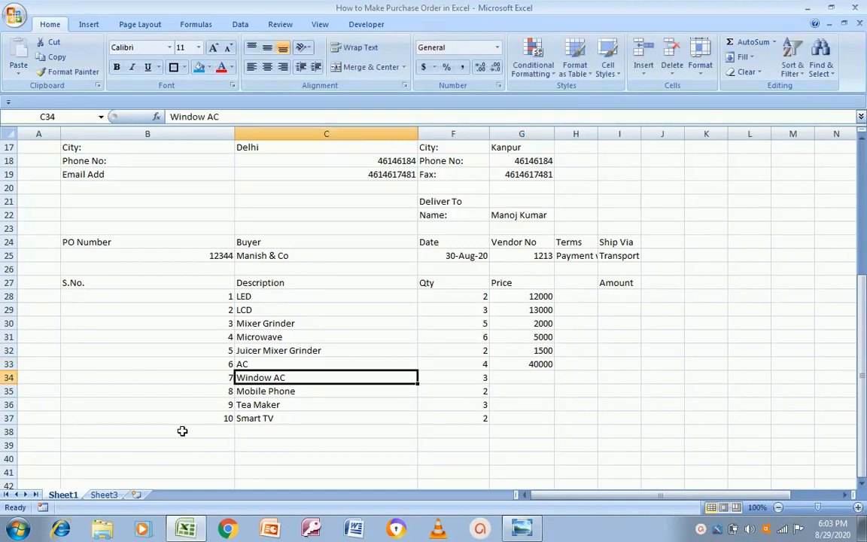
pyautogui.press('Right')
pyautogui.press('Right')
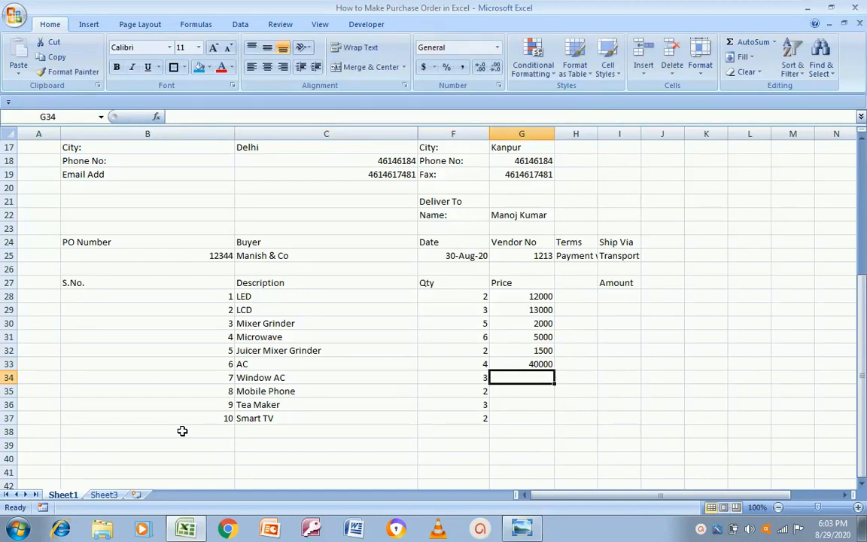
pyautogui.write('30000')
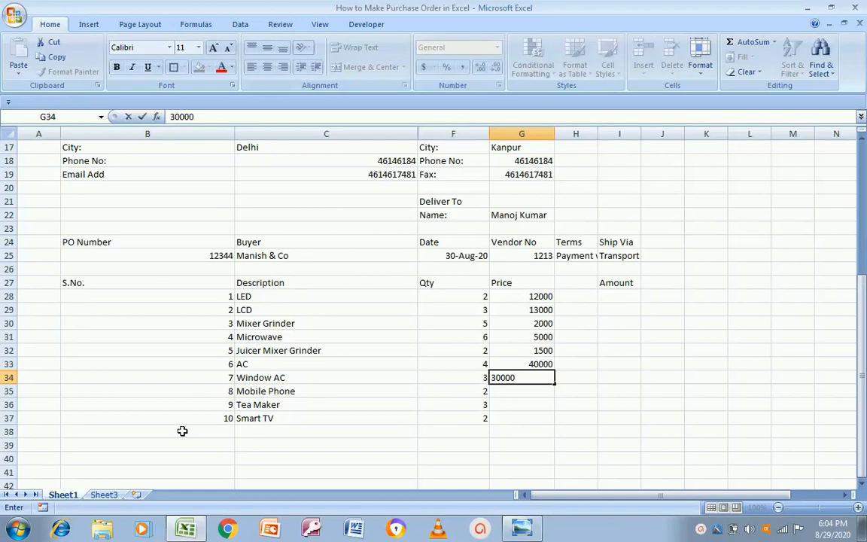
pyautogui.press('Return')
pyautogui.press('Left')
pyautogui.press('Left')
pyautogui.press('Right')
pyautogui.press('Right')
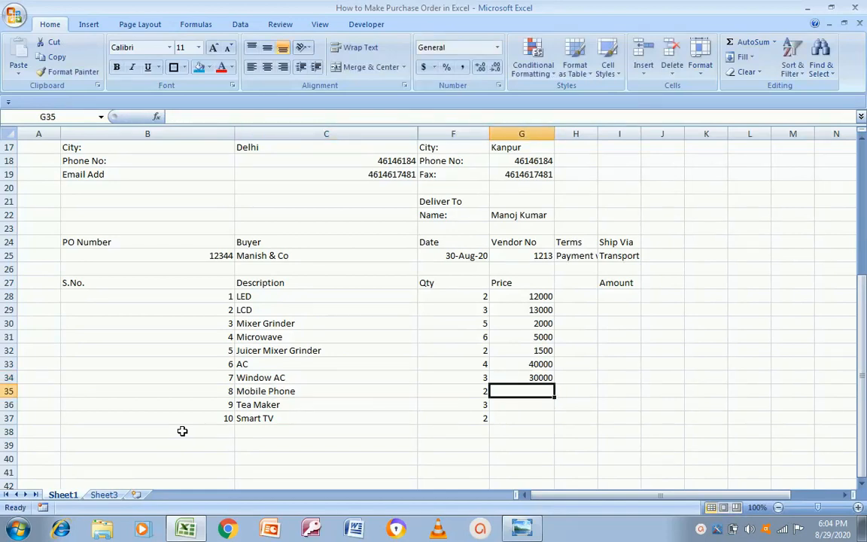
pyautogui.write('12000')
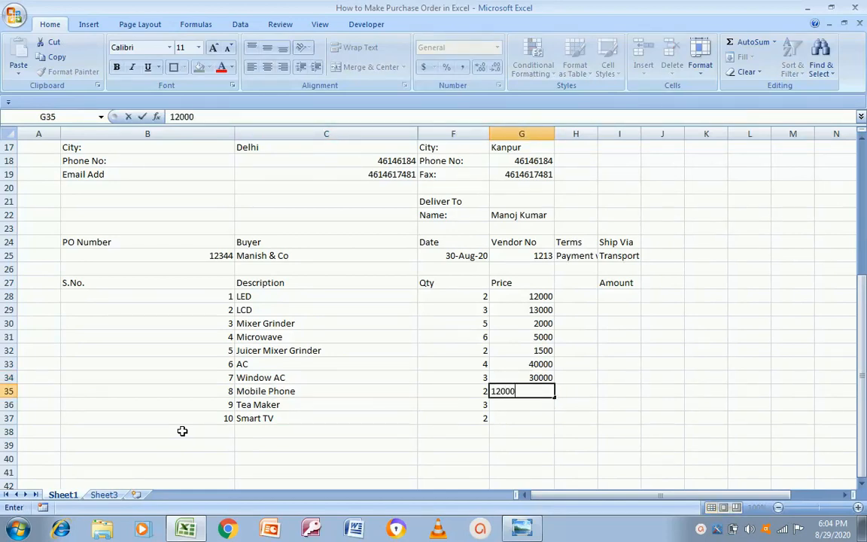
pyautogui.press('Return')
pyautogui.press('Left')
pyautogui.press('Right')
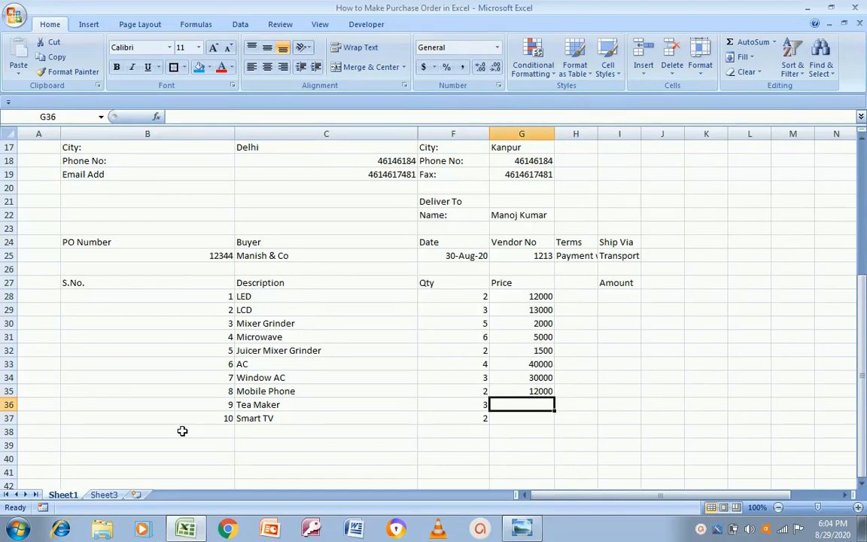
pyautogui.write('1200')
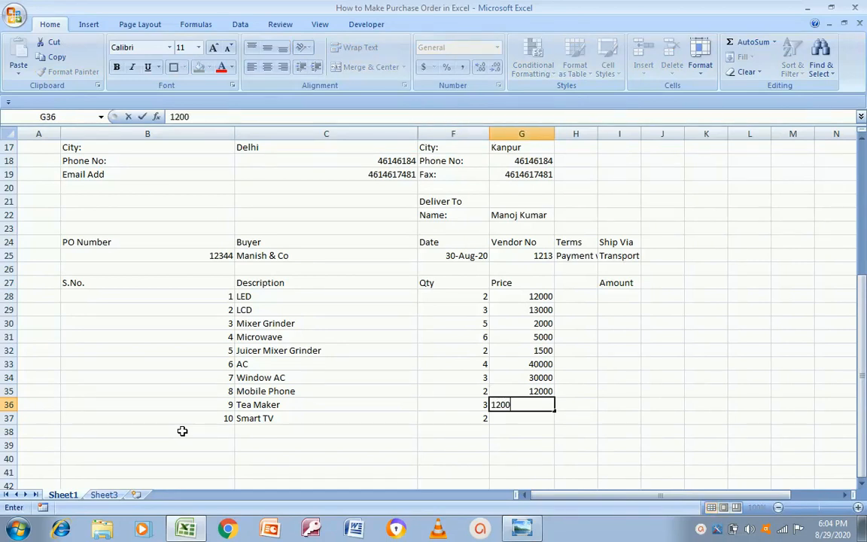
pyautogui.press('Return')
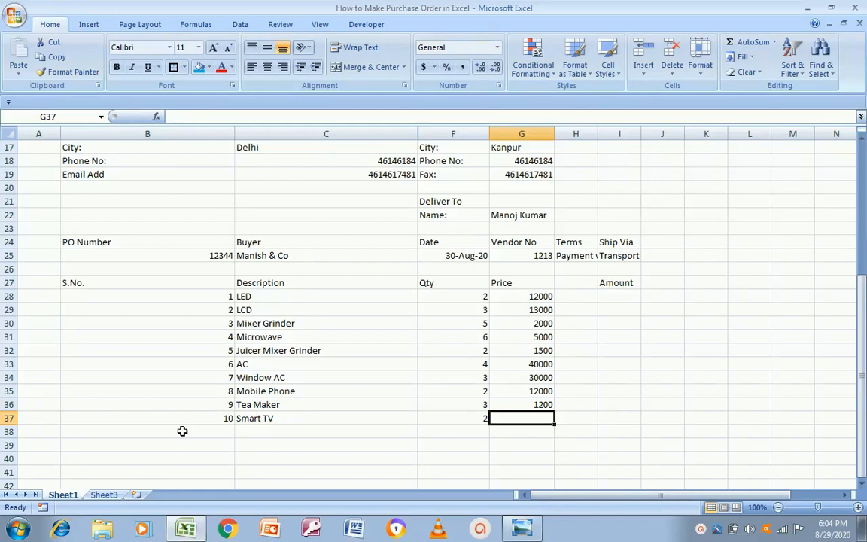
pyautogui.write('9000')
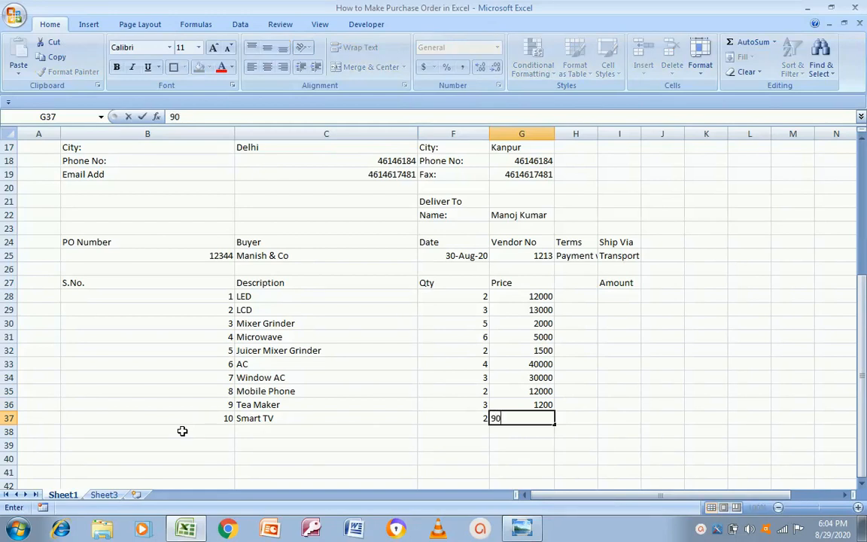
pyautogui.press('Return')
pyautogui.press('Up')
pyautogui.press('Up')
pyautogui.press('Up')
pyautogui.press('Up')
pyautogui.press('Up')
pyautogui.press('Up')
pyautogui.press('Up')
pyautogui.press('Up')
pyautogui.press('Up')
pyautogui.press('Up')
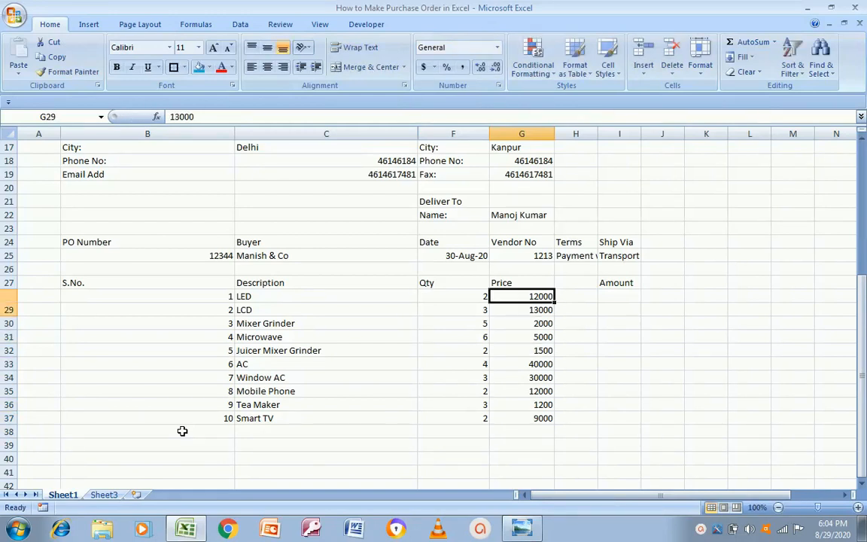
pyautogui.press('Right')
pyautogui.press('Right')
pyautogui.press('Left')
pyautogui.press('Left')
pyautogui.press('Right')
pyautogui.press('Right')
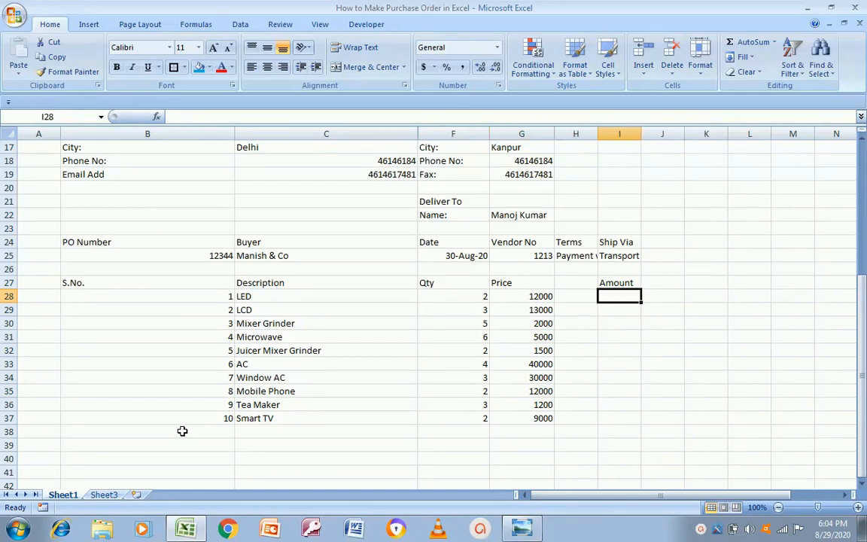
# Enter =G28*F28 in I28 and copy it down through I37
pyautogui.write('=')
pyautogui.press('Left')
pyautogui.press('Left')
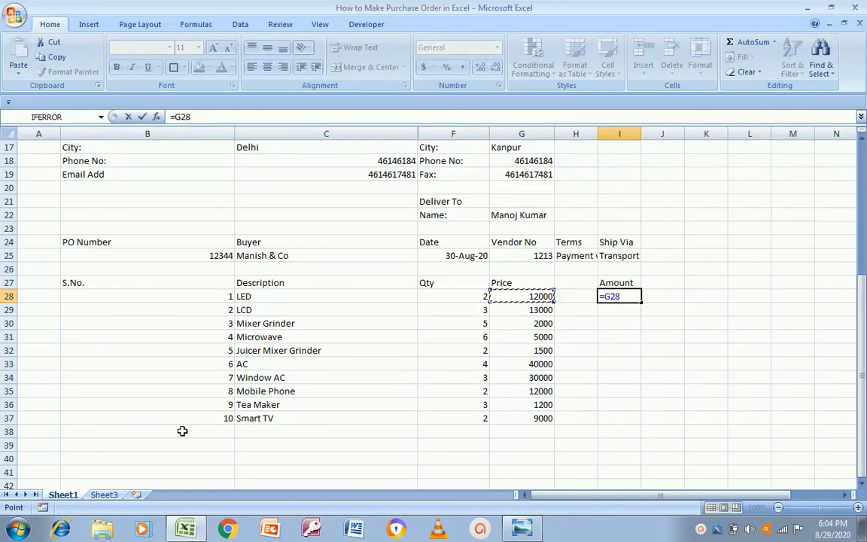
pyautogui.write('*')
pyautogui.press('Left')
pyautogui.press('Left')
pyautogui.press('Left')
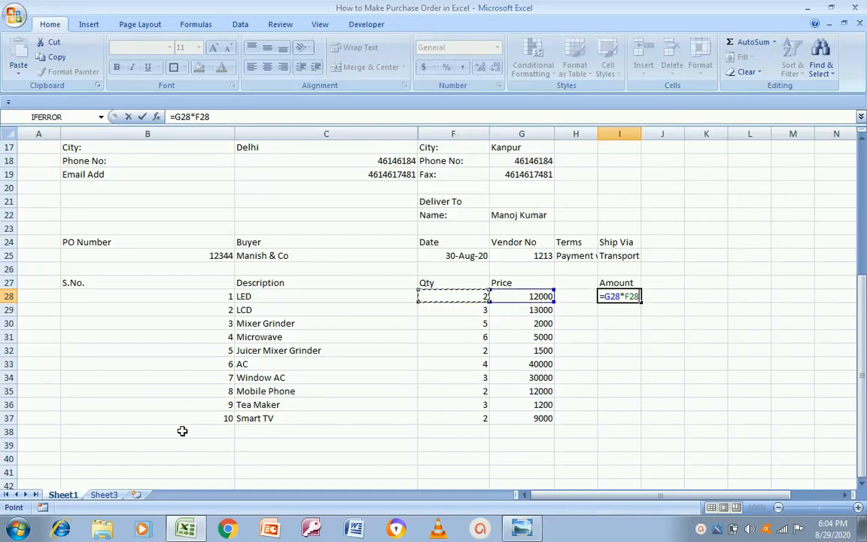
pyautogui.press('Return')
pyautogui.press('Up')
pyautogui.hotkey('ctrl', 'c')
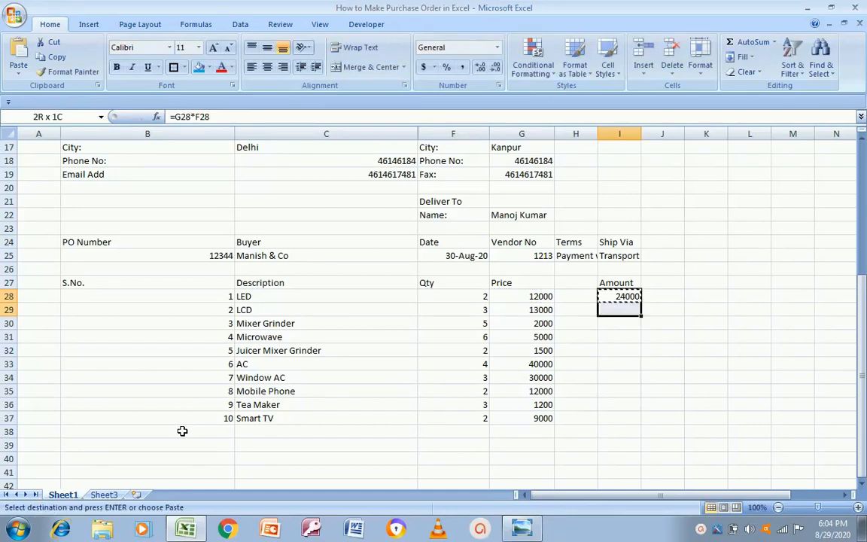
pyautogui.hotkey('shift', 'Down')
pyautogui.hotkey('shift', 'Down')
pyautogui.hotkey('shift', 'Down')
pyautogui.hotkey('shift', 'Down')
pyautogui.hotkey('shift', 'Down')
pyautogui.hotkey('shift', 'Down')
pyautogui.hotkey('shift', 'Down')
pyautogui.hotkey('shift', 'Down')
pyautogui.hotkey('shift', 'Down')
pyautogui.hotkey('ctrl', 'v')
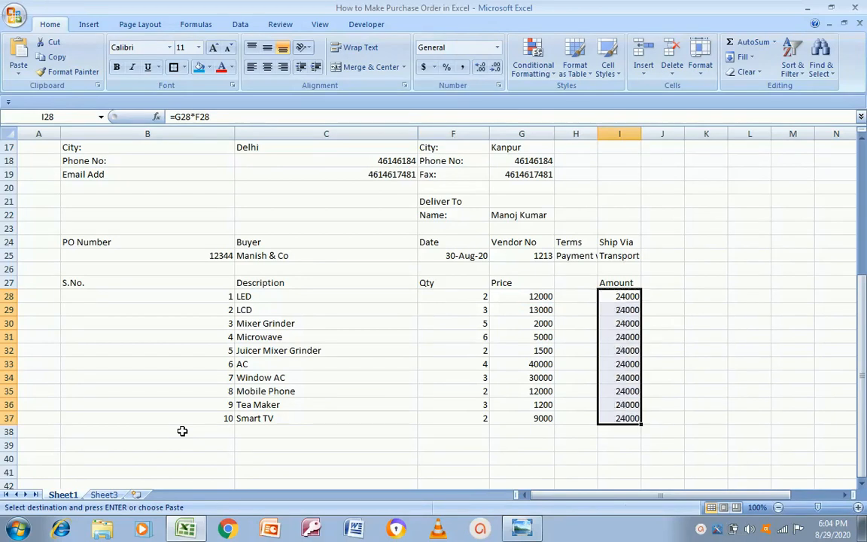
# Zoom out on the purchase order template image to view the whole layout
pyautogui.hotkey('alt', 'Tab')
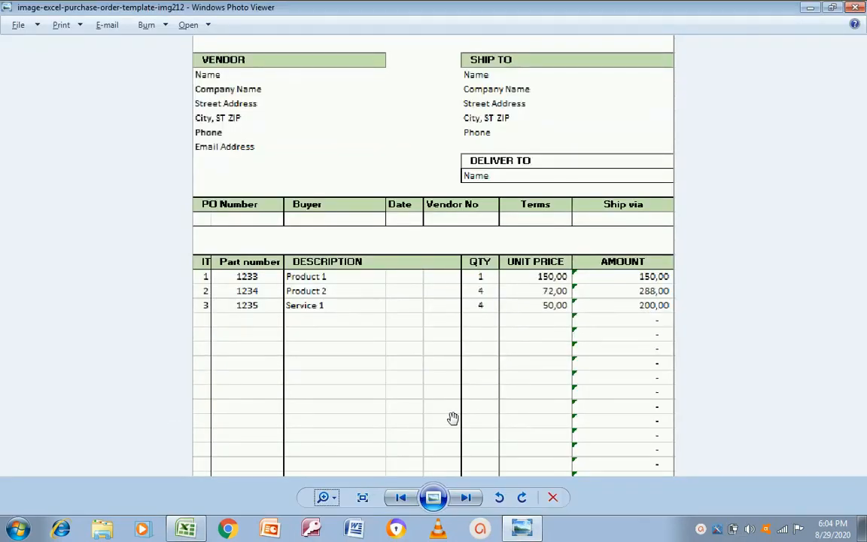
pyautogui.click(324, 498)
pyautogui.moveTo(325, 497); pyautogui.dragTo(326, 507)
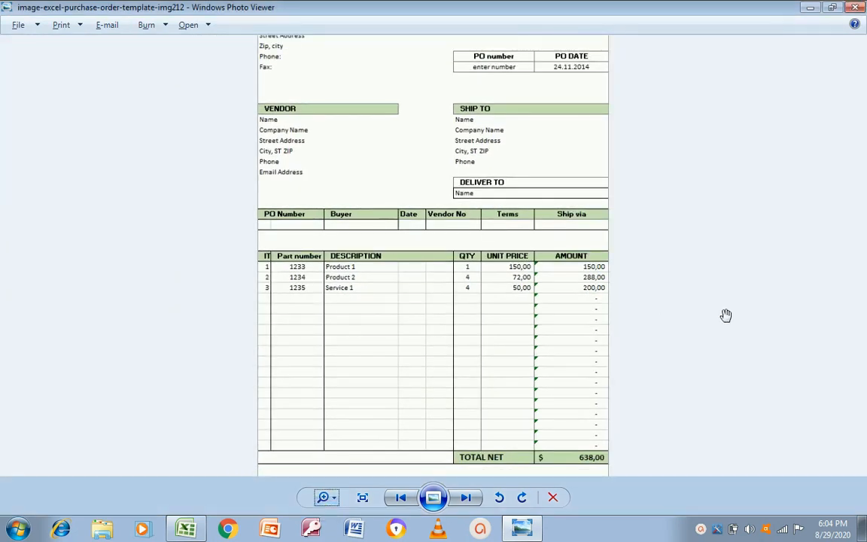
pyautogui.hotkey('alt', 'Tab')
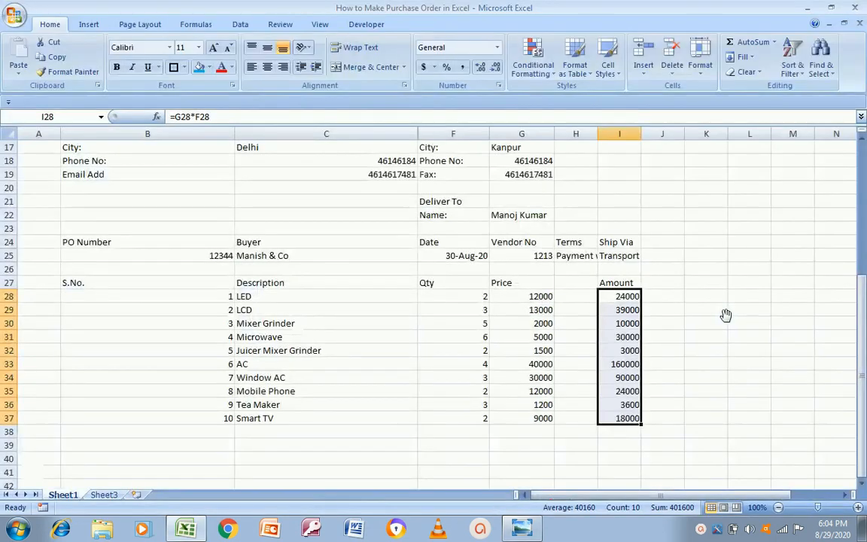
# Copy the Smart TV Amount formula down the Amount column to row 50
pyautogui.click(570, 434)
pyautogui.press('Left')
pyautogui.press('Up')
pyautogui.press('Right')
pyautogui.press('Right')
pyautogui.hotkey('ctrl', 'c')
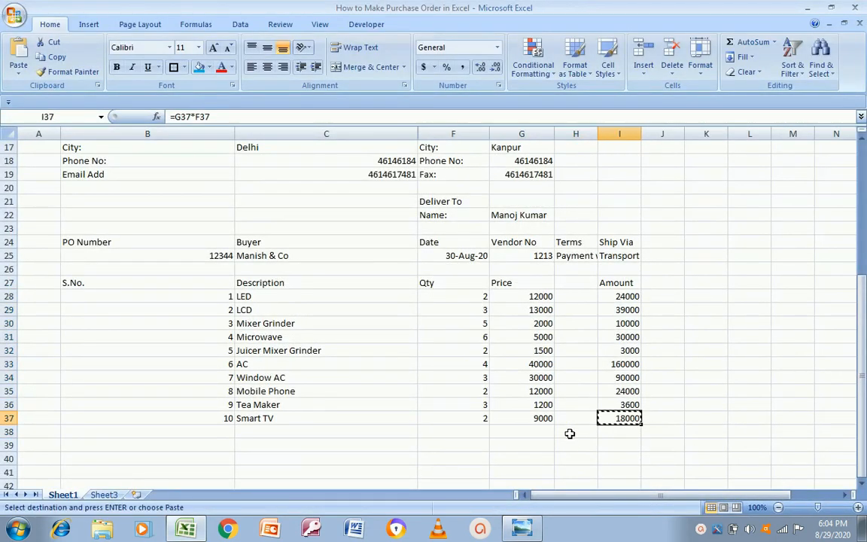
pyautogui.hotkey('shift', 'Down')
pyautogui.hotkey('shift', 'Down')
pyautogui.hotkey('shift', 'Down')
pyautogui.hotkey('shift', 'Down')
pyautogui.hotkey('shift', 'Down')
pyautogui.hotkey('shift', 'Down')
pyautogui.hotkey('shift', 'Down')
pyautogui.hotkey('shift', 'Down')
pyautogui.hotkey('shift', 'Down')
pyautogui.hotkey('shift', 'Down')
pyautogui.hotkey('shift', 'Down')
pyautogui.hotkey('shift', 'Down')
pyautogui.hotkey('shift', 'Down')
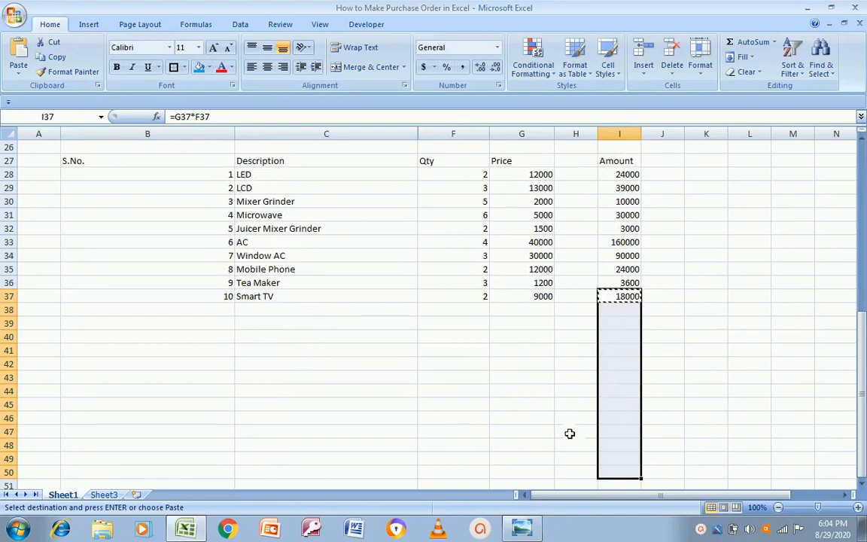
pyautogui.hotkey('ctrl', 'v')
pyautogui.press('Escape')
# Extend the S.No. series from B36:B37 down to row 50 with the fill handle
pyautogui.press('Down')
pyautogui.press('Left')
pyautogui.press('Left')
pyautogui.press('Left')
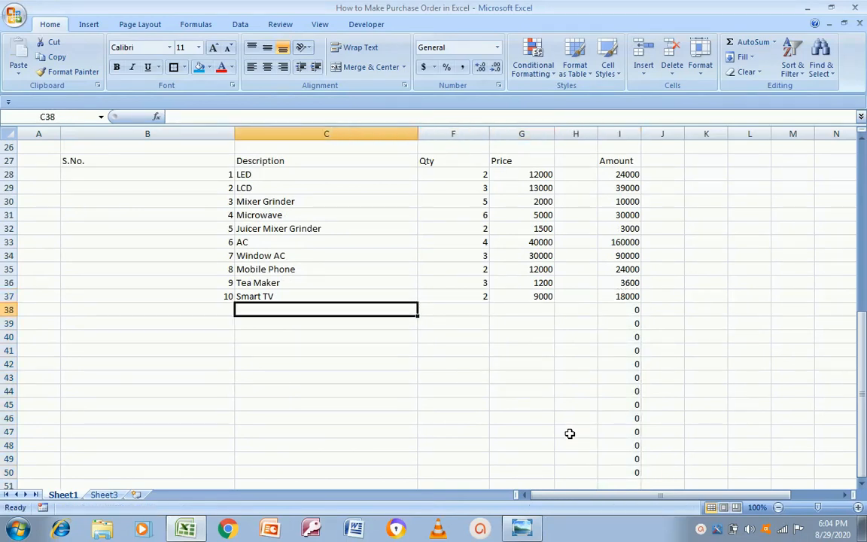
pyautogui.press('Left')
pyautogui.press('Left')
pyautogui.press('Up')
pyautogui.press('Up')
pyautogui.hotkey('shift', 'Down')
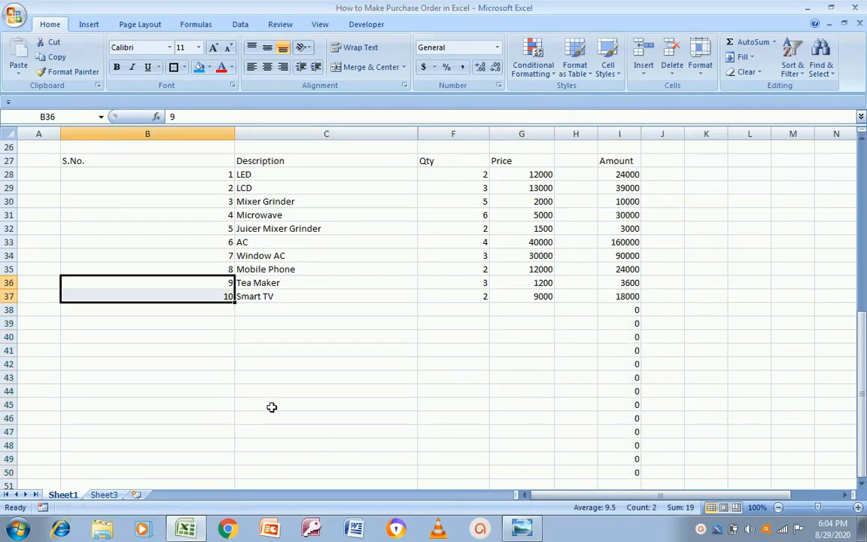
pyautogui.moveTo(234, 302); pyautogui.dragTo(229, 472)
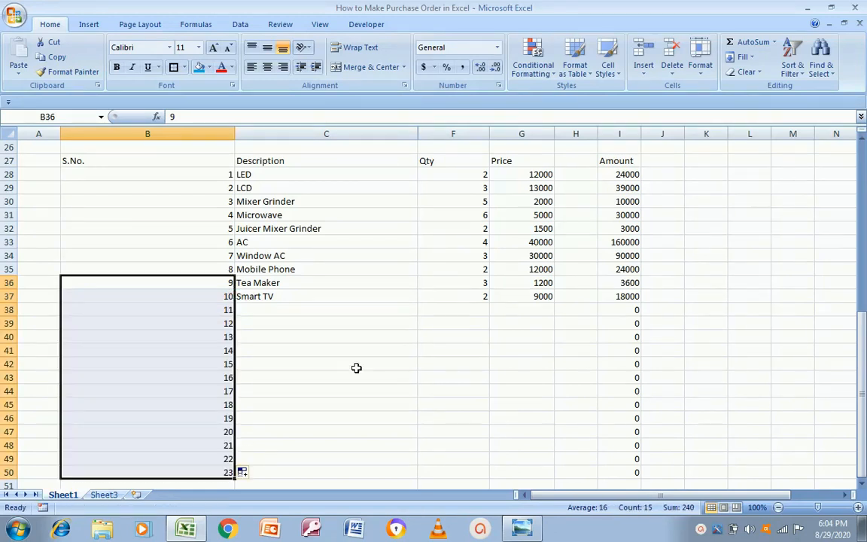
pyautogui.click(306, 313)
pyautogui.click(308, 314)
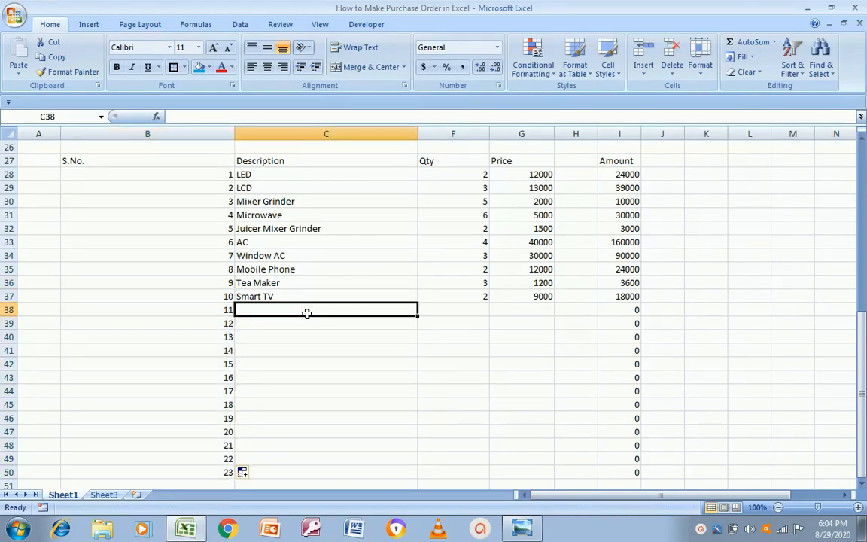
# Compare the extended item rows against the reference purchase order image
pyautogui.hotkey('alt', 'Tab')
pyautogui.hotkey('alt', 'Tab')
pyautogui.press('Right')
pyautogui.press('Right')
pyautogui.press('Right')
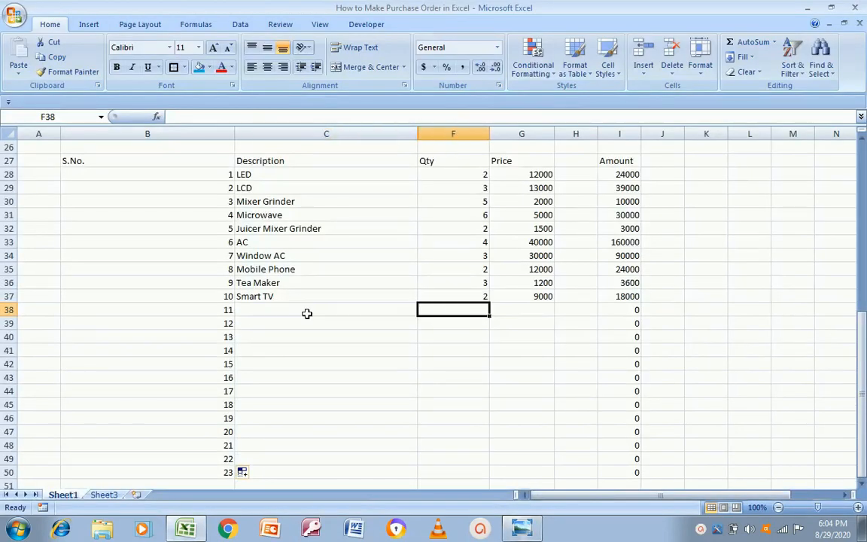
pyautogui.press('Left')
pyautogui.press('Left')
pyautogui.press('Right')
pyautogui.press('Right')
pyautogui.press('Right')
pyautogui.hotkey('alt', 'Tab')
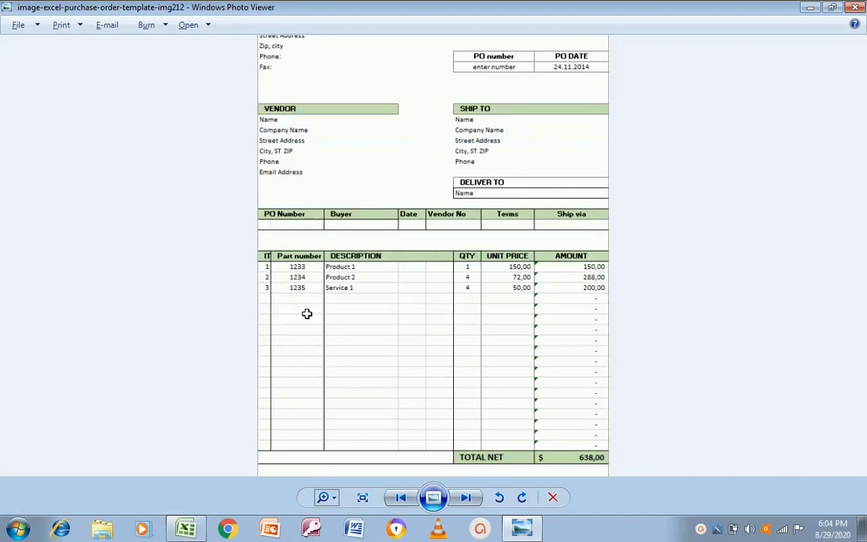
pyautogui.hotkey('alt', 'Tab')
pyautogui.press('Down')
pyautogui.press('Down')
pyautogui.press('Down')
pyautogui.press('Down')
pyautogui.press('Down')
pyautogui.press('Down')
pyautogui.press('Down')
pyautogui.press('Down')
pyautogui.press('Down')
pyautogui.press('Down')
pyautogui.press('Down')
pyautogui.press('Down')
pyautogui.press('Down')
pyautogui.press('Down')
pyautogui.press('Down')
pyautogui.press('Down')
pyautogui.press('Down')
pyautogui.press('Up')
pyautogui.press('Up')
pyautogui.press('Up')
pyautogui.press('Up')
pyautogui.press('Up')
pyautogui.press('Left')
pyautogui.press('Left')
pyautogui.press('Down')
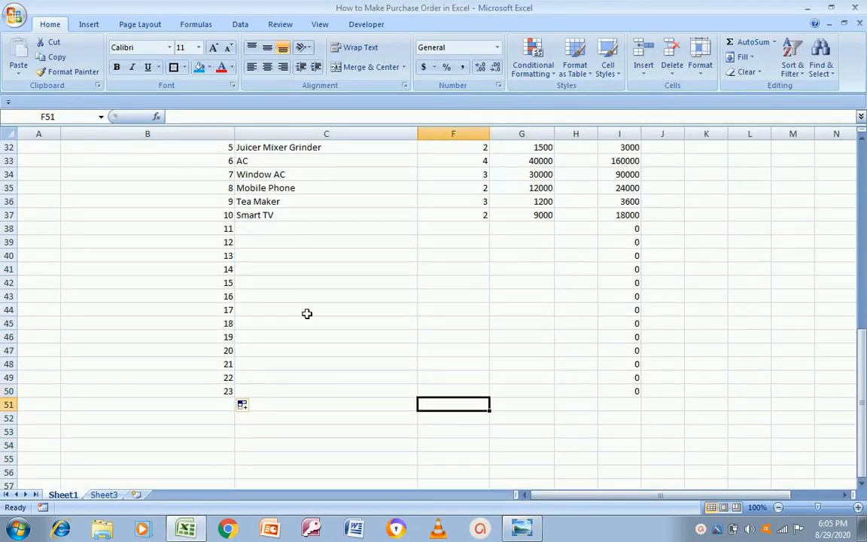
pyautogui.press('Up')
pyautogui.press('Right')
pyautogui.press('Up')
pyautogui.press('Up')
pyautogui.press('Up')
pyautogui.press('Up')
pyautogui.press('Up')
pyautogui.press('Up')
pyautogui.press('Up')
pyautogui.press('Up')
pyautogui.press('Up')
pyautogui.press('Left')
pyautogui.press('Left')
pyautogui.press('Left')
pyautogui.press('Left')
pyautogui.press('Down')
pyautogui.press('Up')
pyautogui.press('Down')
# Delete rows 45 to 48 from the item table
pyautogui.hotkey('shift', 'Down')
pyautogui.hotkey('shift', 'Down')
pyautogui.hotkey('shift', 'Down')
pyautogui.press('Down')
pyautogui.press('Down')
pyautogui.press('Down')
pyautogui.hotkey('shift', 'Down')
pyautogui.hotkey('shift', 'Down')
pyautogui.hotkey('shift', 'Down')
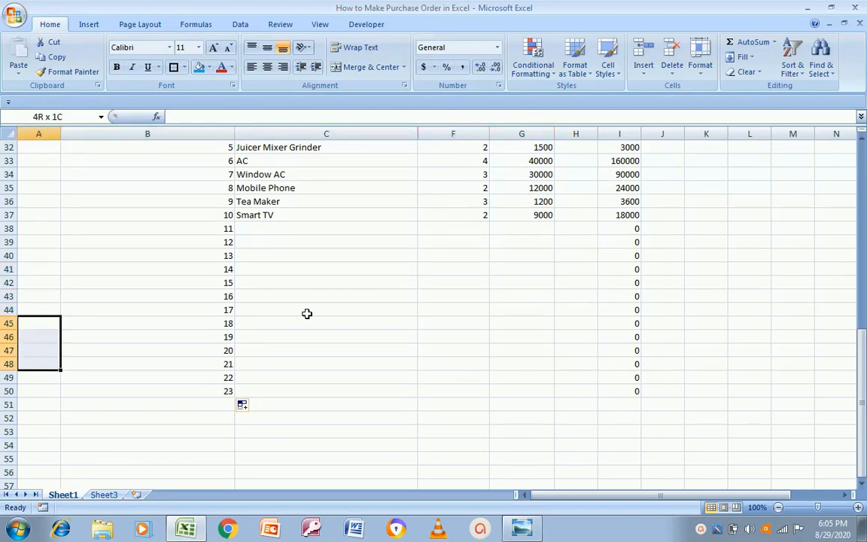
pyautogui.hotkey('shift', 'space')
pyautogui.hotkey('ctrl', '-')
pyautogui.press('Up')
pyautogui.press('Up')
pyautogui.press('Up')
pyautogui.press('Up')
pyautogui.press('Up')
pyautogui.press('Up')
pyautogui.press('Up')
pyautogui.press('Up')
pyautogui.press('Up')
pyautogui.press('Up')
pyautogui.press('Up')
pyautogui.press('Up')
pyautogui.press('Up')
pyautogui.press('Up')
pyautogui.press('Up')
pyautogui.press('Up')
pyautogui.press('Up')
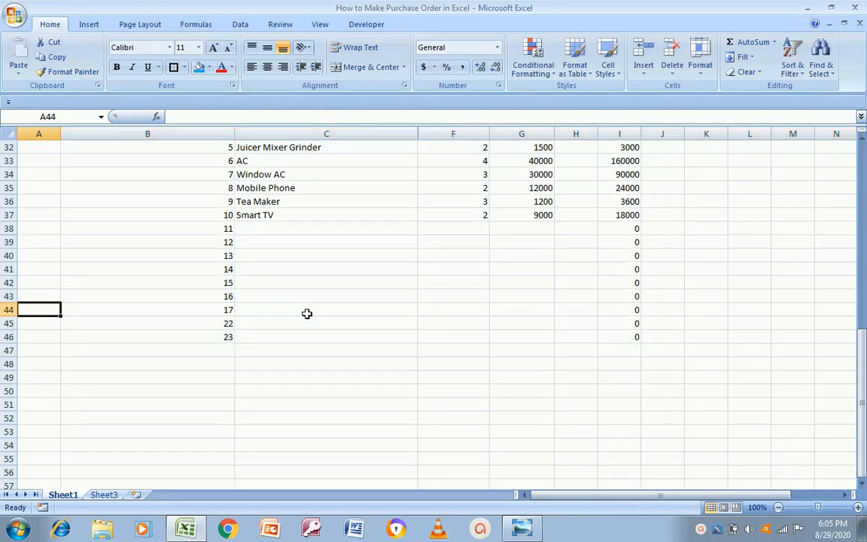
pyautogui.press('Up')
pyautogui.press('Up')
pyautogui.press('Right')
pyautogui.press('Right')
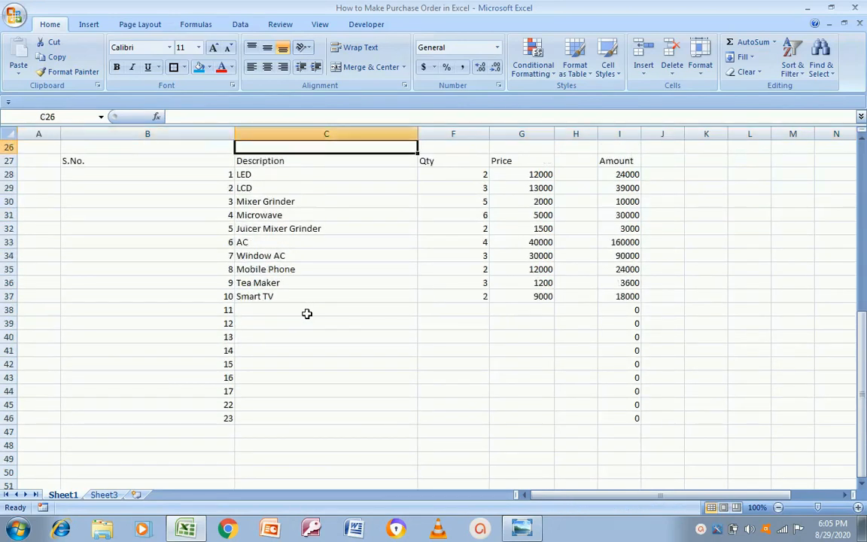
# Check the reference template's total row against the sheet
pyautogui.press('Down')
pyautogui.press('Right')
pyautogui.press('Right')
pyautogui.press('Down')
pyautogui.press('Down')
pyautogui.press('Down')
pyautogui.press('Down')
pyautogui.press('Down')
pyautogui.press('Down')
pyautogui.press('Down')
pyautogui.press('Down')
pyautogui.press('Down')
pyautogui.press('Down')
pyautogui.press('Down')
pyautogui.press('Down')
pyautogui.press('Down')
pyautogui.press('Down')
pyautogui.press('Down')
pyautogui.press('Down')
pyautogui.press('Down')
pyautogui.press('Down')
pyautogui.press('Down')
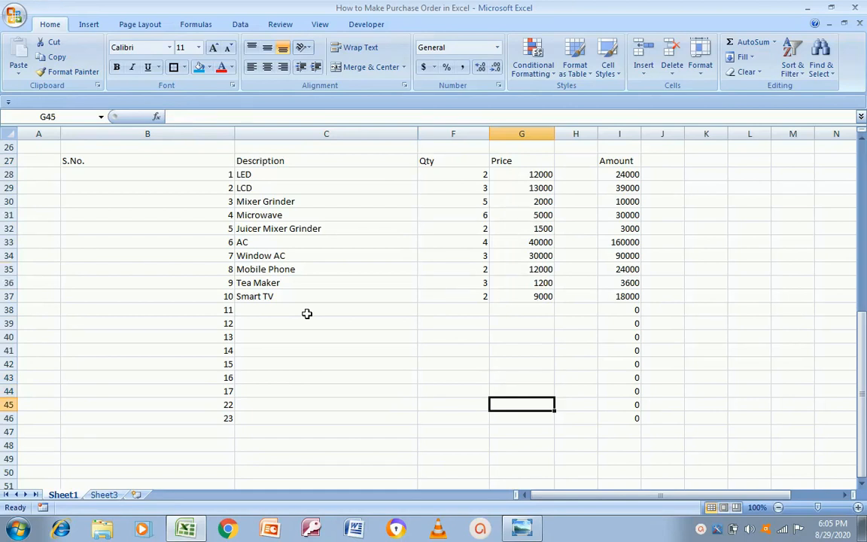
pyautogui.press('Left')
pyautogui.press('Left')
pyautogui.hotkey('alt', 'Tab')
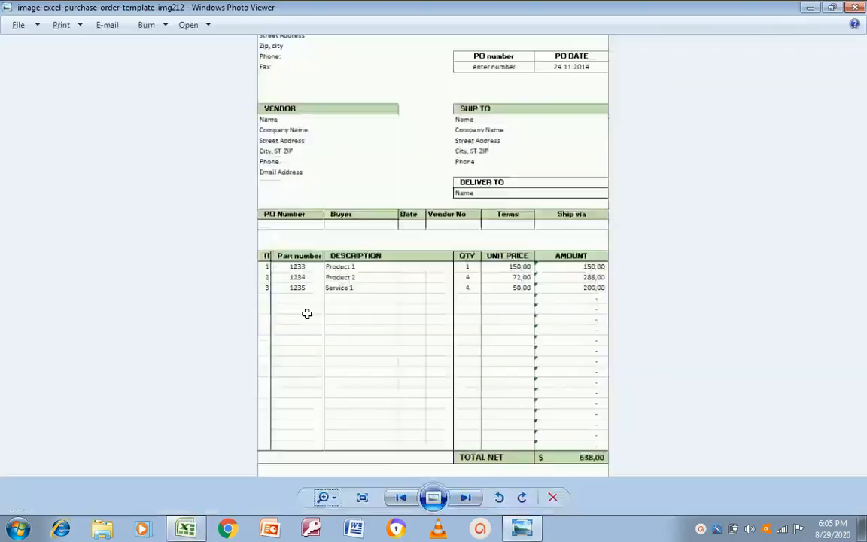
pyautogui.hotkey('alt', 'Tab')
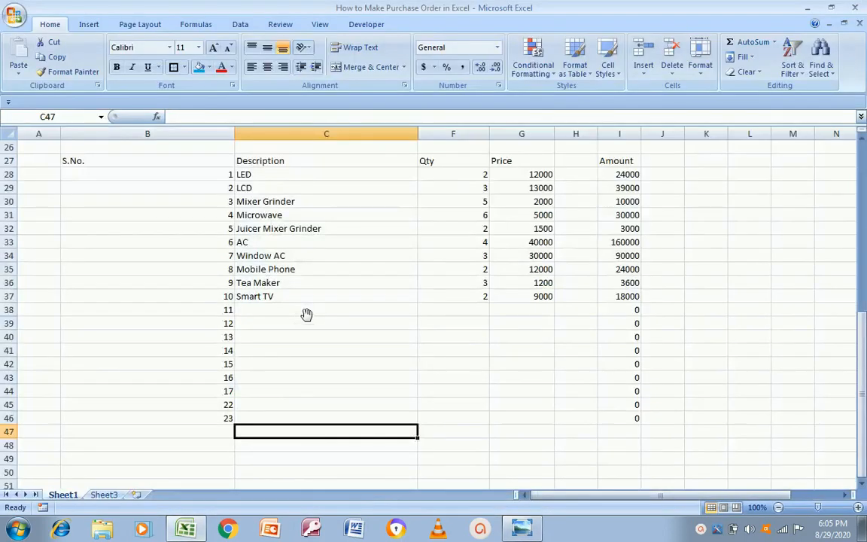
pyautogui.hotkey('alt', 'Tab')
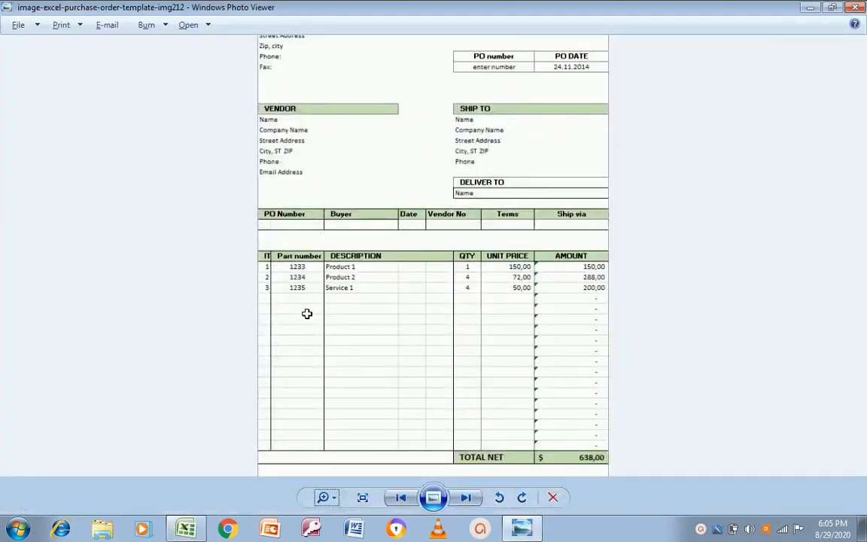
pyautogui.hotkey('alt', 'Tab')
pyautogui.hotkey('alt', 'Tab')
pyautogui.hotkey('alt', 'Tab')
# Label F47:G47 'Total Amount' below the item table
pyautogui.hotkey('shift', 'Right')
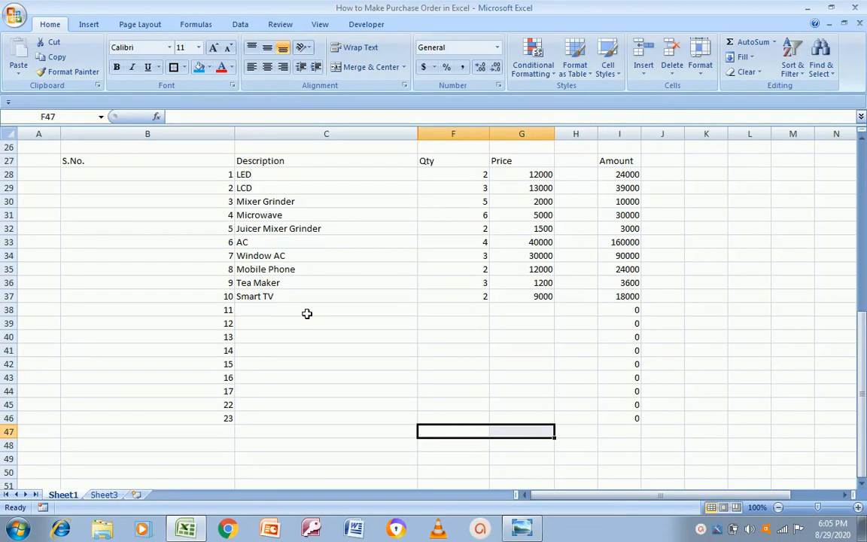
pyautogui.hotkey('alt', 'Tab')
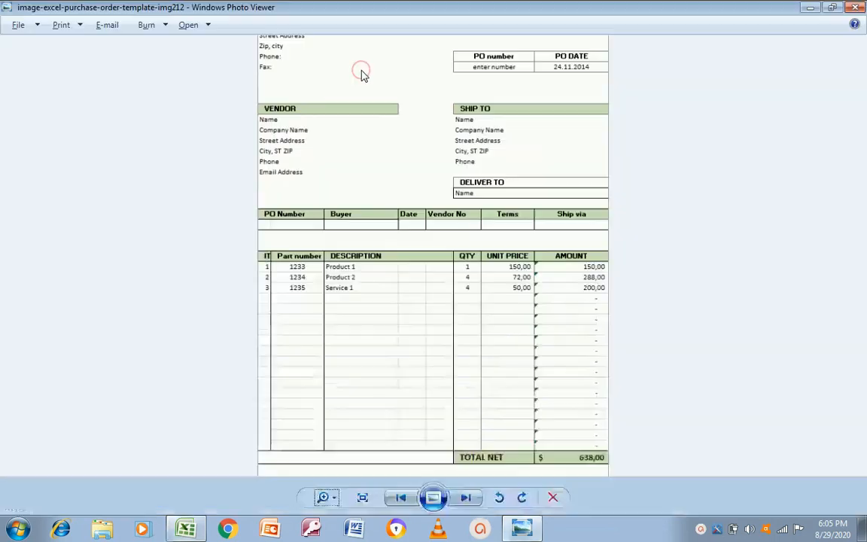
pyautogui.hotkey('alt', 'Tab')
pyautogui.write('T')
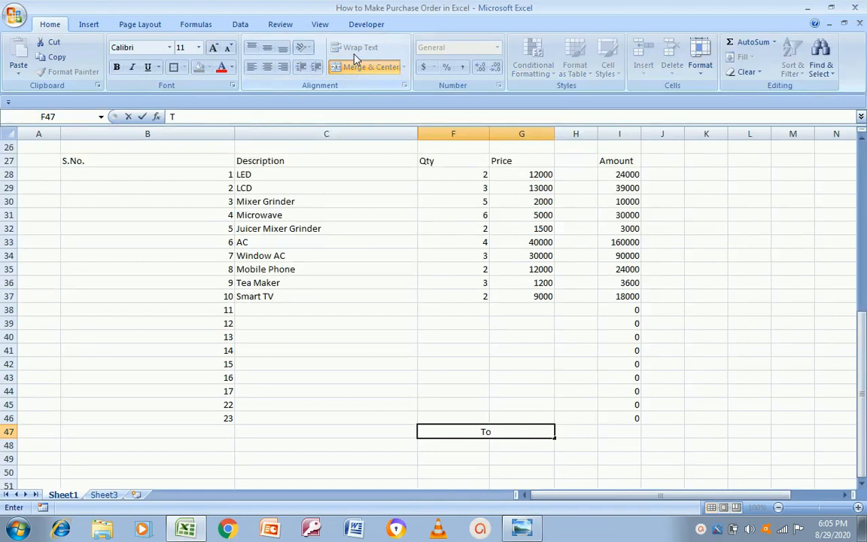
pyautogui.hotkey('alt', 'Tab')
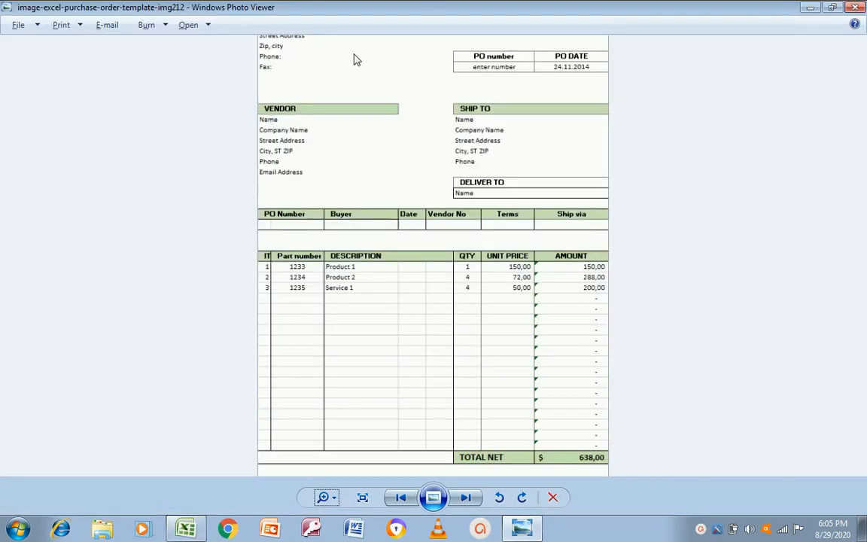
pyautogui.hotkey('alt', 'Tab')
pyautogui.write('Amount')
pyautogui.press('Right')
pyautogui.press('Right')
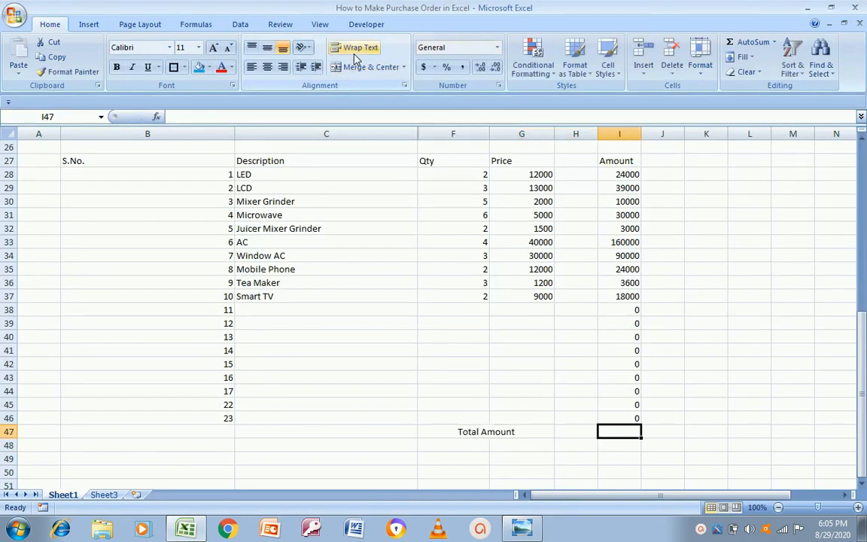
# Enter =SUM(I28:I46) in I47 so the Total Amount shows 401600
pyautogui.write('=sum(')
pyautogui.press('Up')
pyautogui.press('Up')
pyautogui.press('Up')
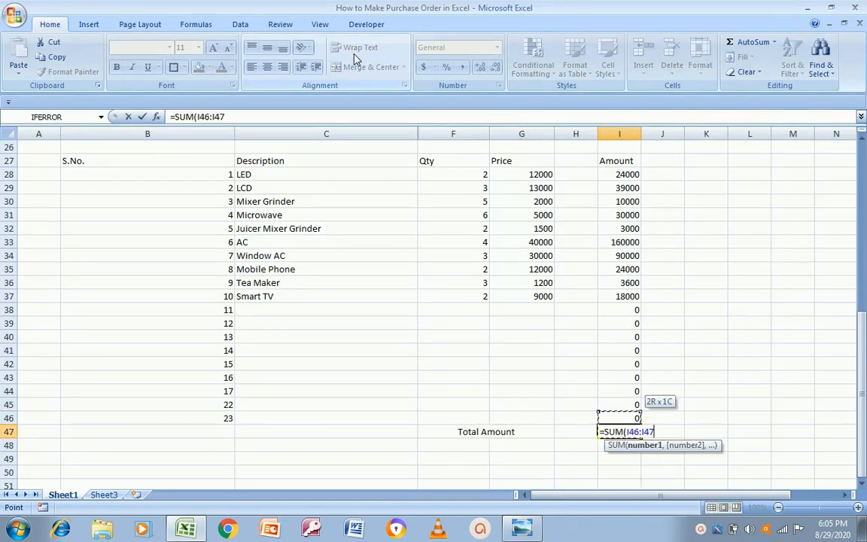
pyautogui.press('Up')
pyautogui.press('Up')
pyautogui.press('Up')
pyautogui.press('Up')
pyautogui.press('Up')
pyautogui.press('Up')
pyautogui.press('Up')
pyautogui.press('Up')
pyautogui.press('Up')
pyautogui.press('Up')
pyautogui.press('Up')
pyautogui.press('Up')
pyautogui.press('Up')
pyautogui.press('Up')
pyautogui.press('Up')
pyautogui.press('Up')
pyautogui.press('Up')
pyautogui.press('Down')
pyautogui.hotkey('shift', 'Down')
pyautogui.hotkey('shift', 'Down')
pyautogui.hotkey('shift', 'Down')
pyautogui.hotkey('shift', 'Down')
pyautogui.hotkey('shift', 'Down')
pyautogui.hotkey('shift', 'Down')
pyautogui.hotkey('shift', 'Down')
pyautogui.hotkey('shift', 'Down')
pyautogui.hotkey('shift', 'Down')
pyautogui.hotkey('shift', 'Down')
pyautogui.hotkey('shift', 'Down')
pyautogui.hotkey('shift', 'Down')
pyautogui.hotkey('shift', 'Down')
pyautogui.hotkey('shift', 'Down')
pyautogui.hotkey('shift', 'Down')
pyautogui.hotkey('shift', 'Down')
pyautogui.hotkey('shift', 'Down')
pyautogui.hotkey('shift', 'Down')
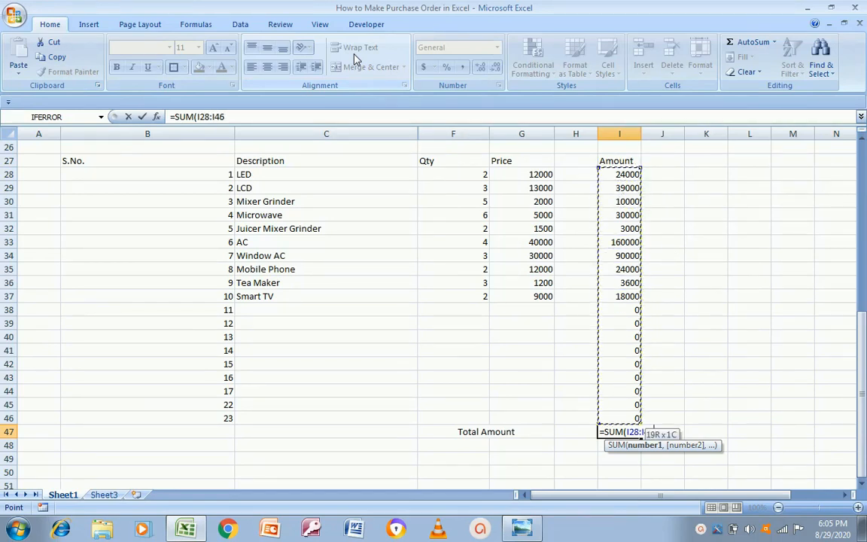
pyautogui.press('Return')
pyautogui.press('Up')
pyautogui.press('Left')
pyautogui.press('Left')
pyautogui.press('Left')
pyautogui.press('Left')
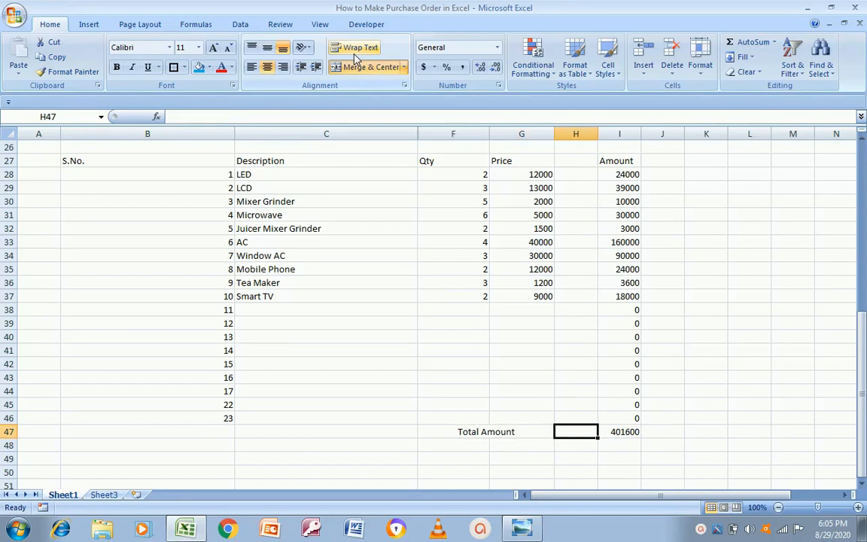
# Compare the worksheet with the reference purchase order template image, ending on the image
pyautogui.hotkey('alt', 'Tab')
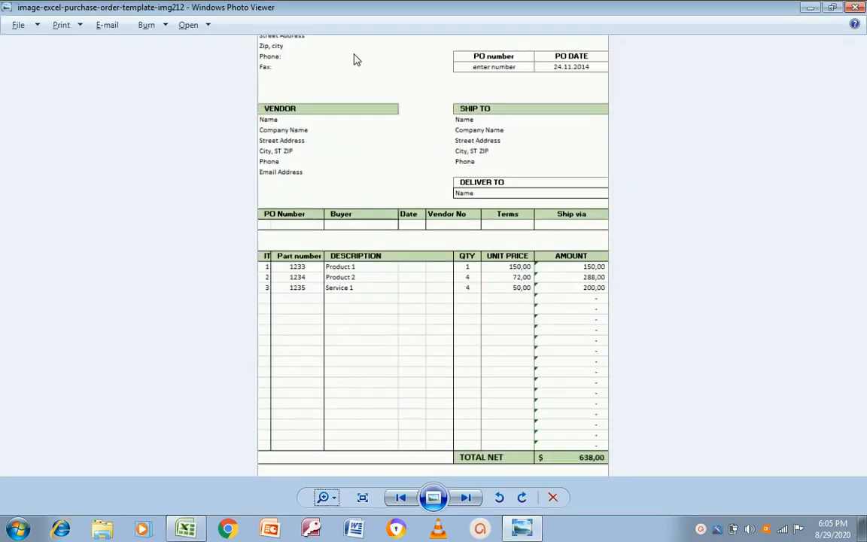
pyautogui.hotkey('alt', 'Tab')
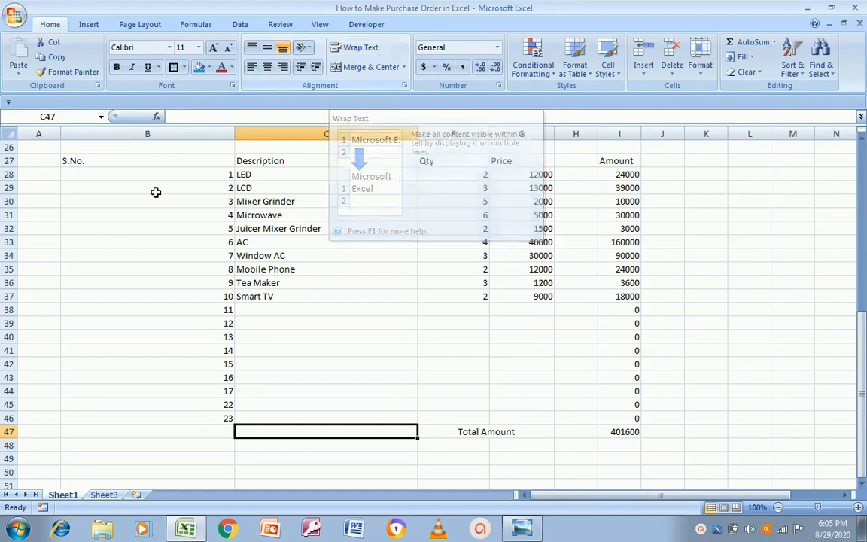
pyautogui.click(108, 188)
pyautogui.press('Up')
pyautogui.press('Up')
pyautogui.press('Up')
pyautogui.press('Up')
pyautogui.press('Up')
pyautogui.press('Up')
pyautogui.press('Up')
pyautogui.press('Up')
pyautogui.press('Up')
pyautogui.press('Up')
pyautogui.press('Up')
pyautogui.press('Up')
pyautogui.press('Up')
pyautogui.press('Up')
pyautogui.press('Up')
pyautogui.press('Up')
pyautogui.press('Up')
pyautogui.press('Up')
pyautogui.press('Up')
pyautogui.press('Up')
pyautogui.press('Up')
pyautogui.press('Up')
pyautogui.press('Up')
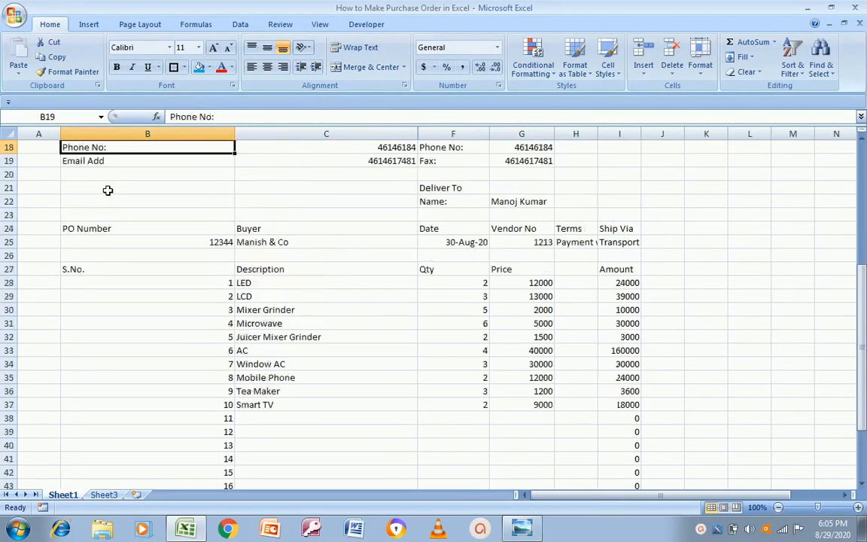
pyautogui.hotkey('alt', 'Tab')
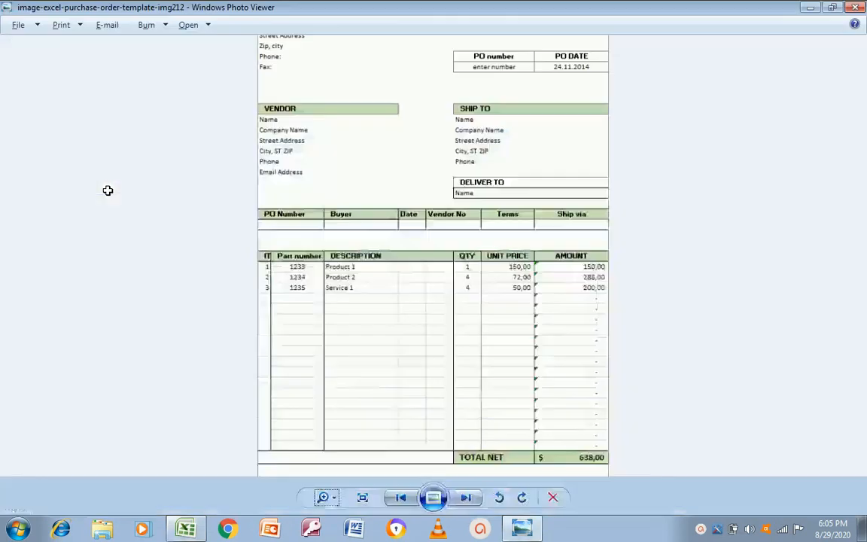
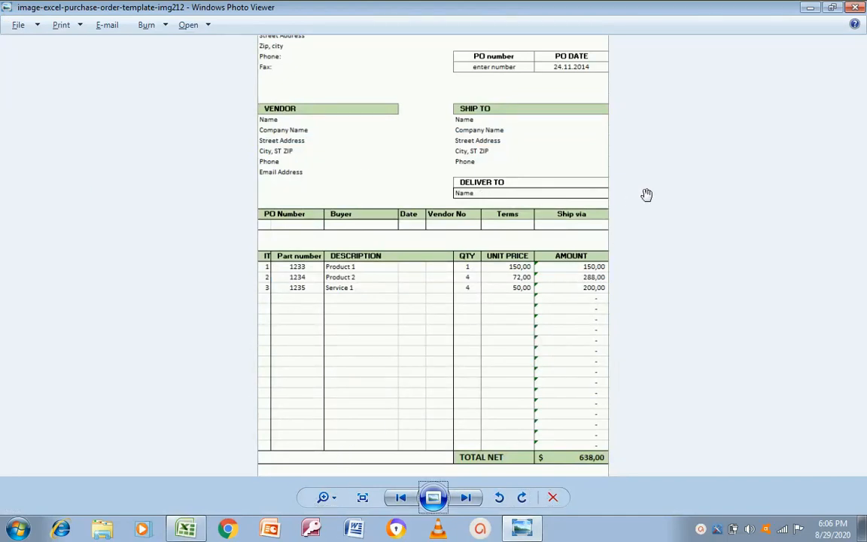
# Zoom the reference template image in slightly, then back out to show the whole page
pyautogui.click(327, 500)
pyautogui.moveTo(327, 498); pyautogui.dragTo(326, 503)
pyautogui.click(329, 501)
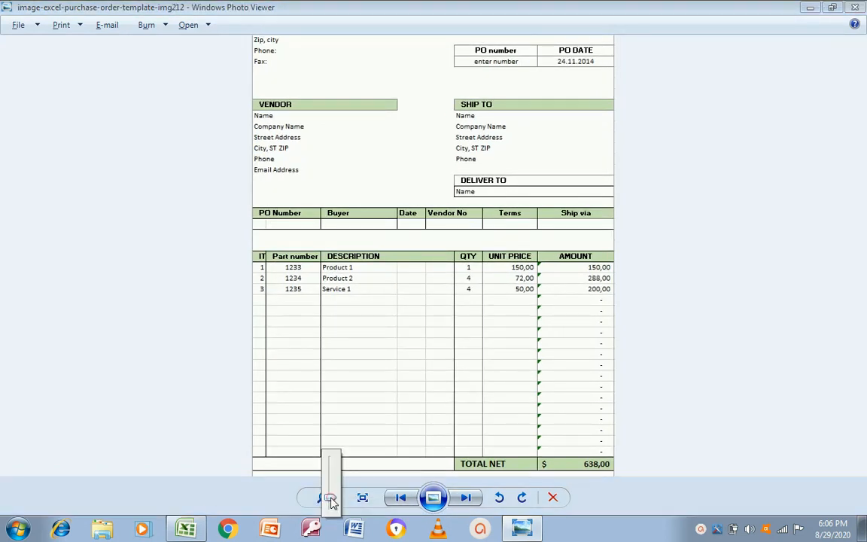
pyautogui.moveTo(332, 501); pyautogui.dragTo(329, 505)
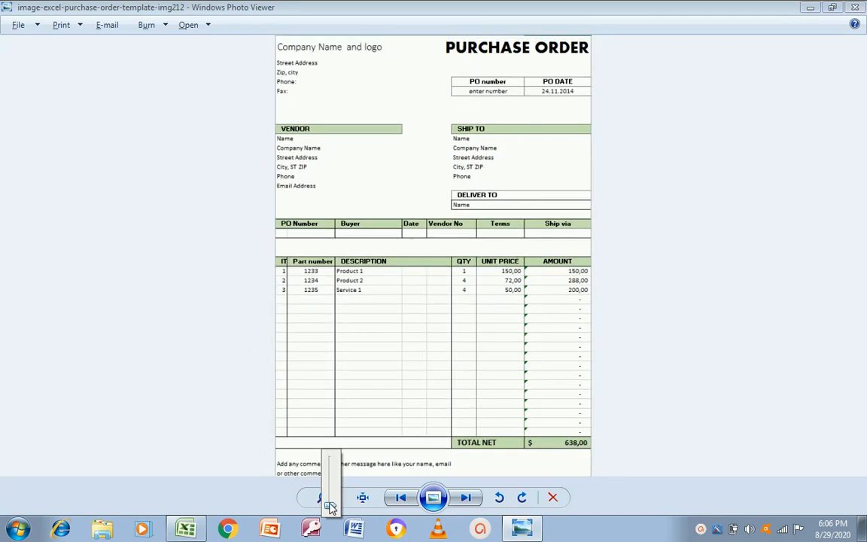
# Go back to the purchase order workbook after one more look at the template
pyautogui.hotkey('alt', 'Tab')
pyautogui.press('Up')
pyautogui.press('Up')
pyautogui.press('Down')
pyautogui.press('Down')
pyautogui.press('Right')
pyautogui.hotkey('alt', 'Tab')
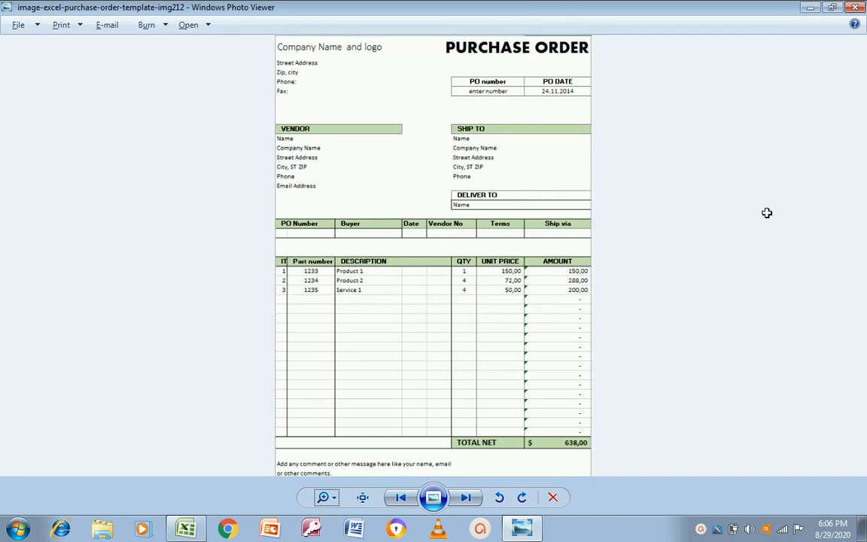
pyautogui.hotkey('alt', 'Tab')
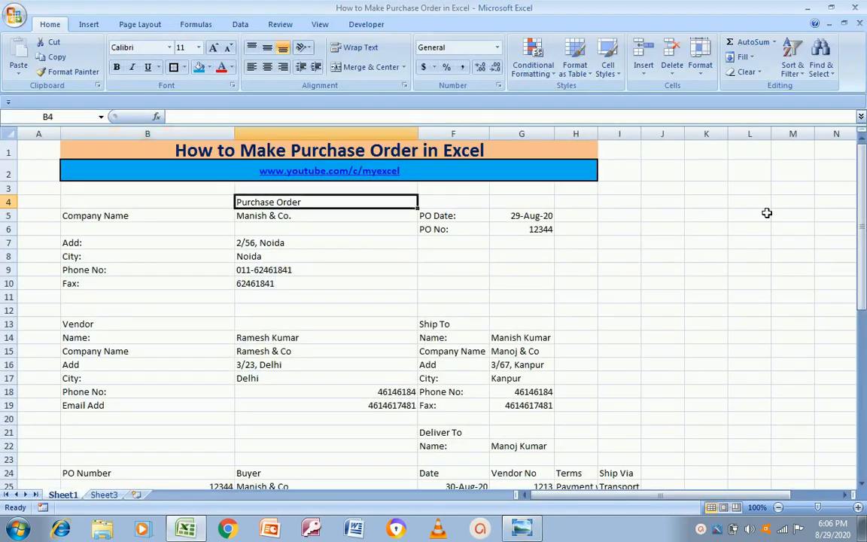
# Merge and centre the Purchase Order title across B4:H4 in bold 18 pt
pyautogui.hotkey('shift', 'Right')
pyautogui.hotkey('shift', 'Right')
pyautogui.hotkey('shift', 'Right')
pyautogui.hotkey('shift', 'Right')
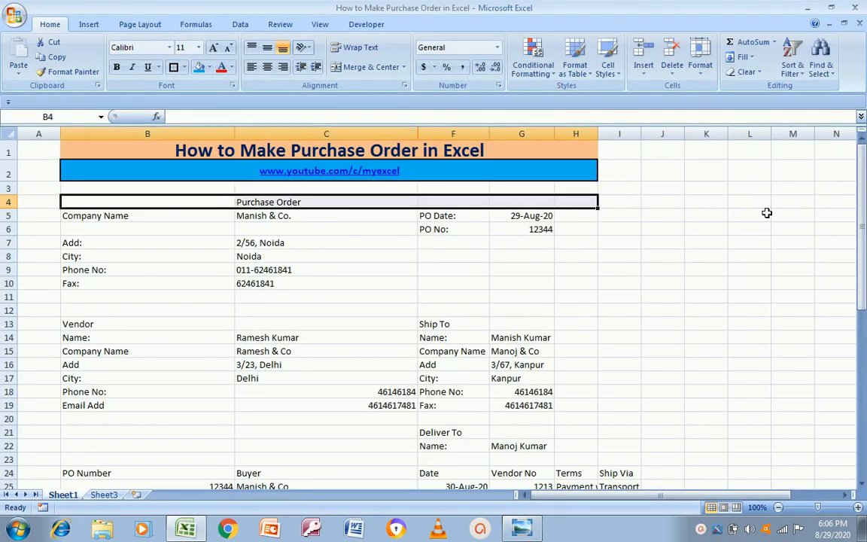
pyautogui.click(369, 66)
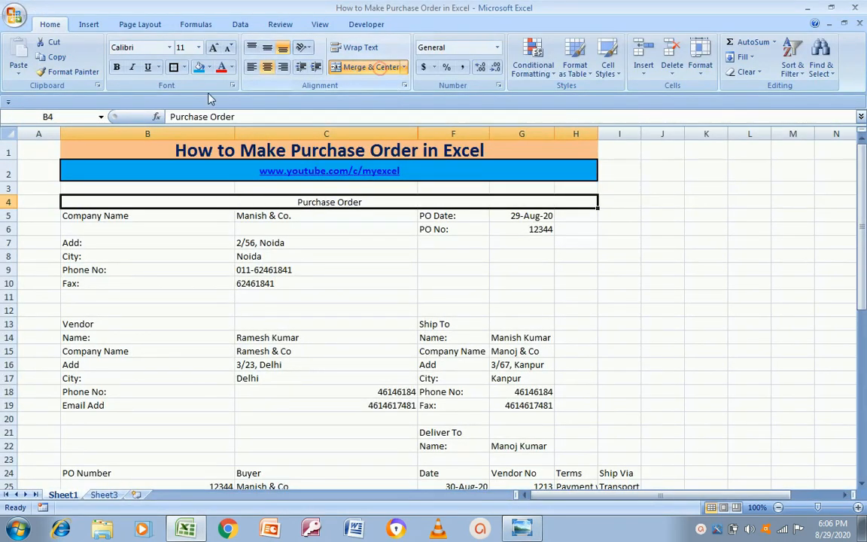
pyautogui.click(198, 46)
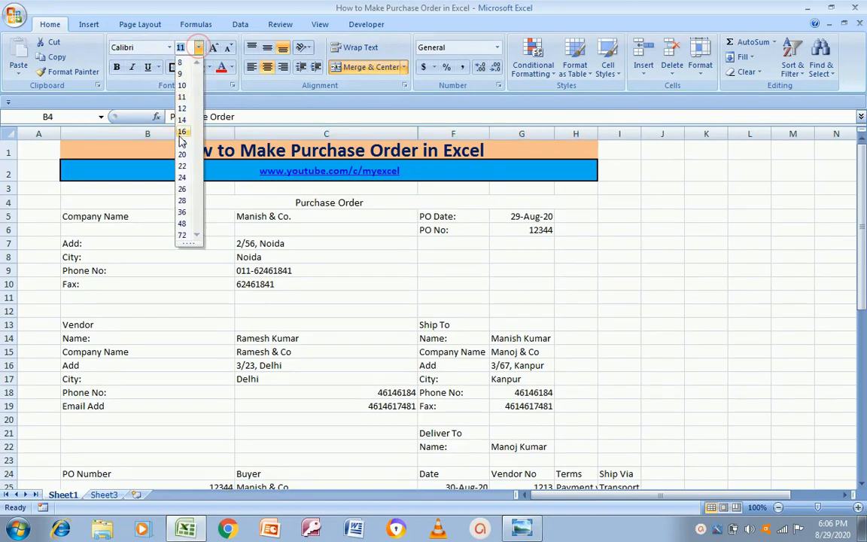
pyautogui.click(182, 143)
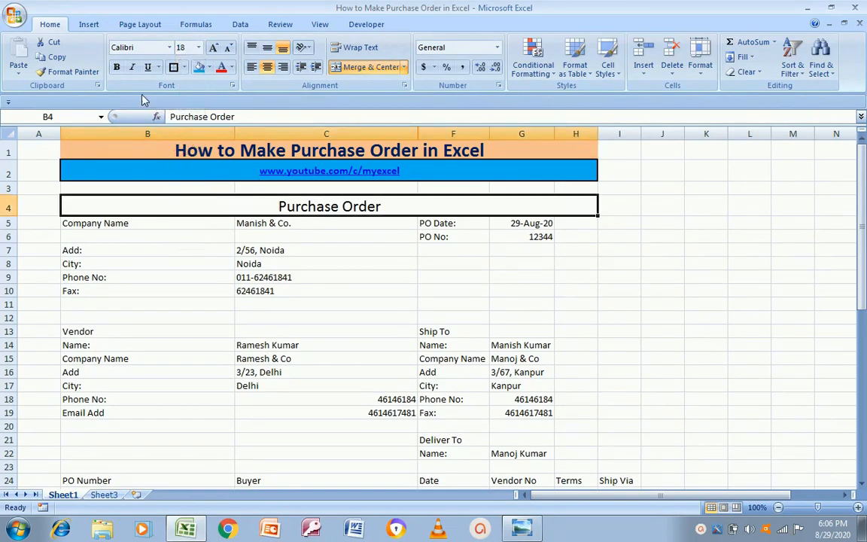
pyautogui.click(118, 67)
# Bold the Company Name, PO Date and PO No labels
pyautogui.hotkey('alt', 'Tab')
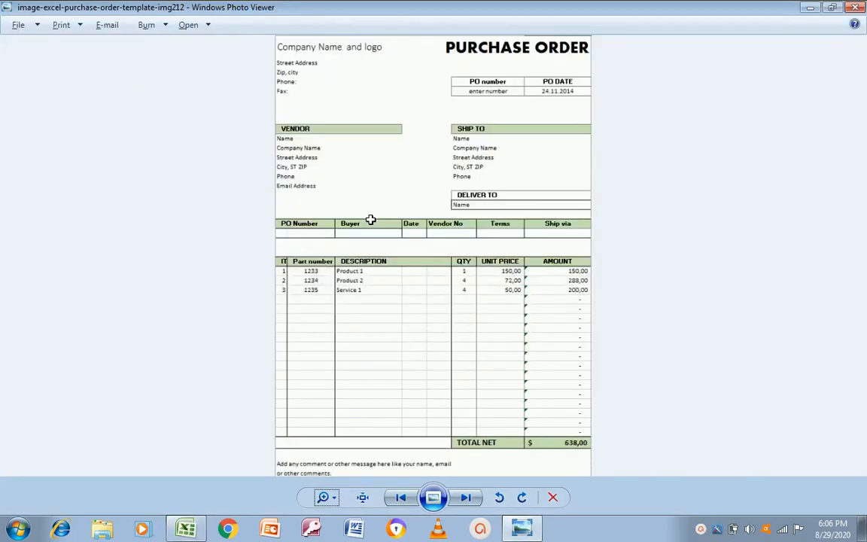
pyautogui.hotkey('alt', 'Tab')
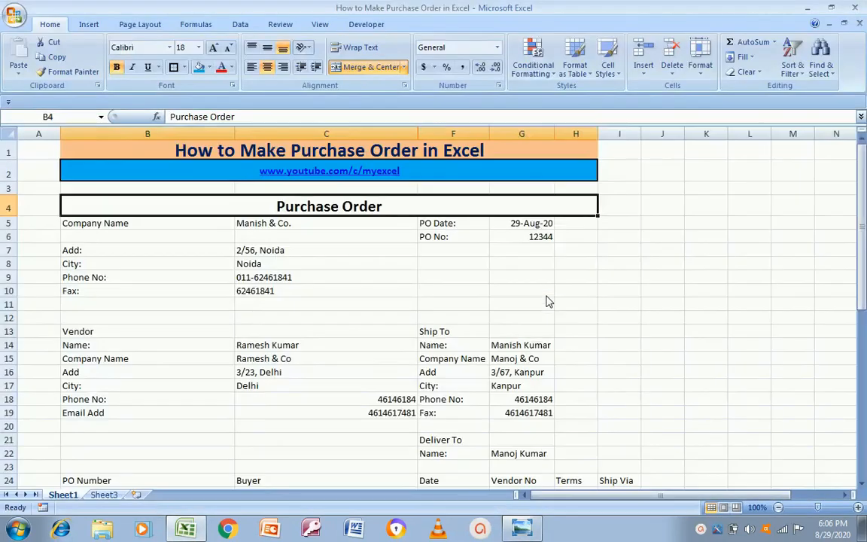
pyautogui.click(128, 223)
pyautogui.hotkey('alt', 'Tab')
pyautogui.hotkey('alt', 'Tab')
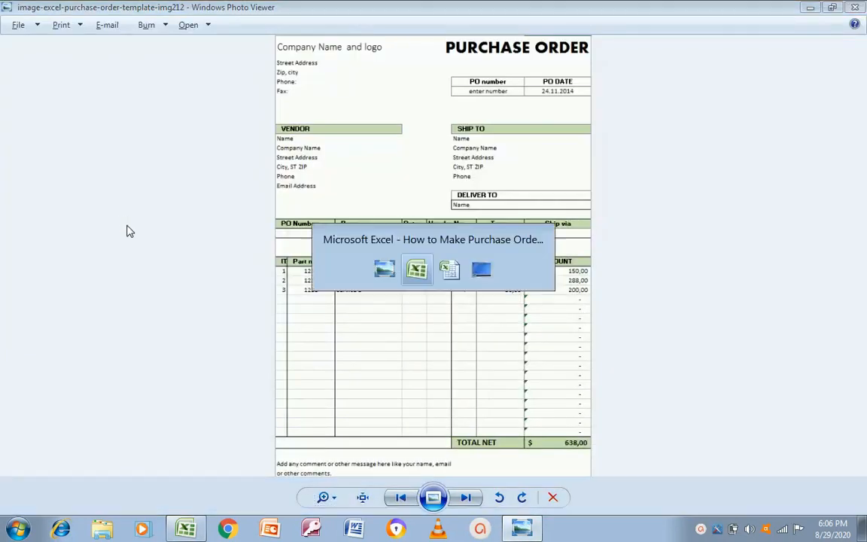
pyautogui.press('Right')
pyautogui.hotkey('alt', 'Tab')
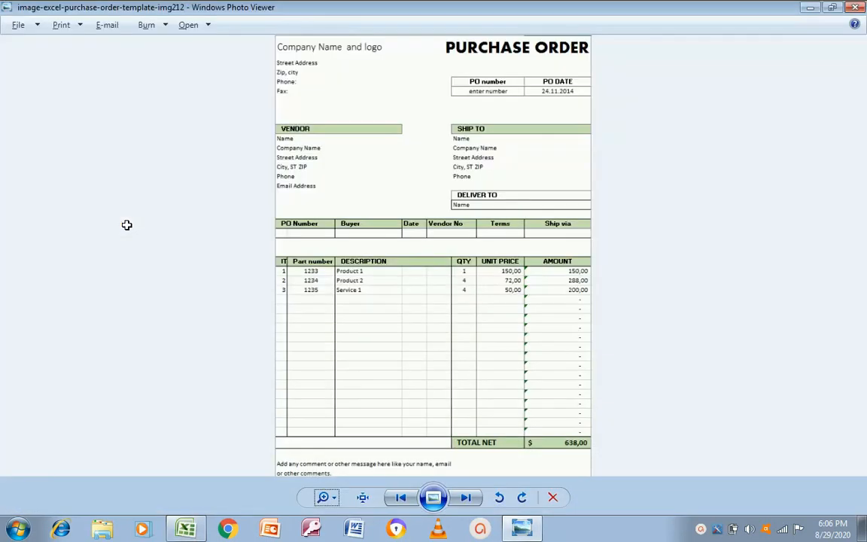
pyautogui.hotkey('alt', 'Tab')
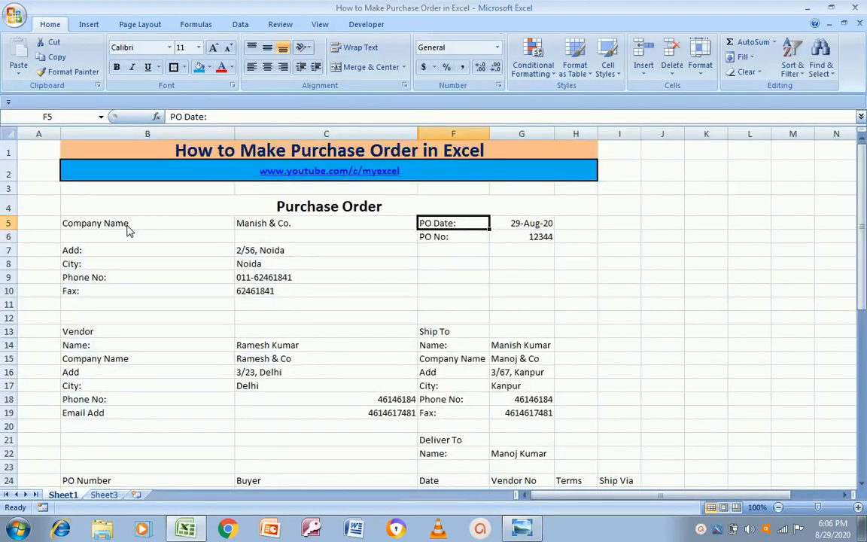
pyautogui.click(126, 224)
pyautogui.press('Right')
pyautogui.press('Right')
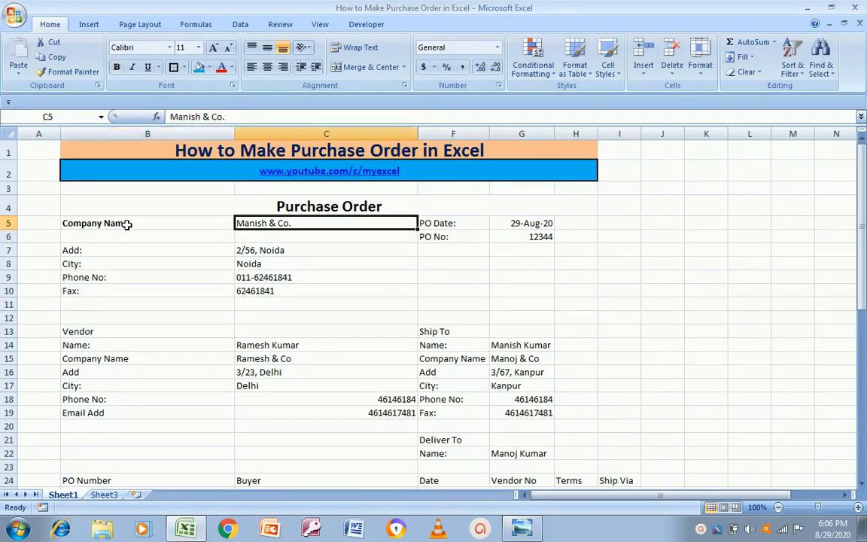
pyautogui.press('Down')
pyautogui.press('Right')
# Bold the company address labels in B7:B10
pyautogui.press('Left')
pyautogui.press('Left')
pyautogui.press('Left')
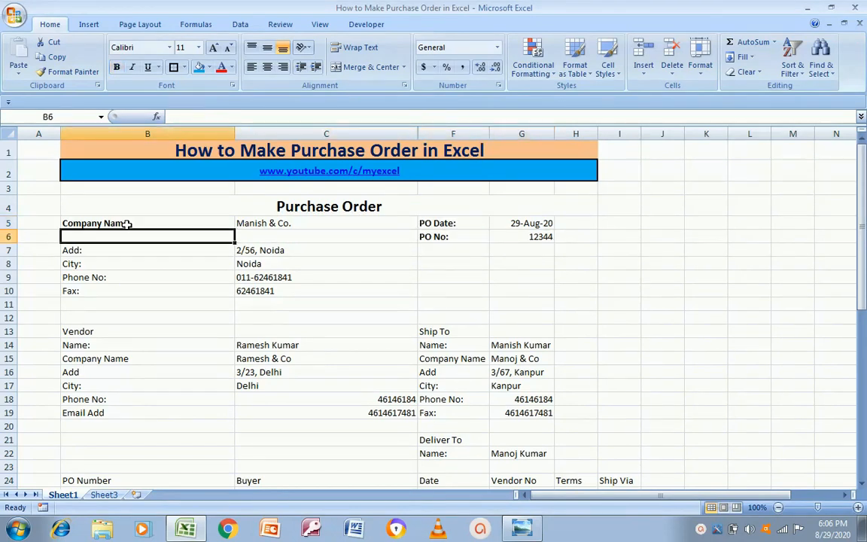
pyautogui.press('Down')
pyautogui.hotkey('shift', 'Down')
pyautogui.hotkey('shift', 'Down')
pyautogui.hotkey('shift', 'Down')
pyautogui.hotkey('ctrl', 'b')
pyautogui.press('Right')
pyautogui.press('Right')
pyautogui.press('Right')
pyautogui.press('Left')
pyautogui.press('Left')
pyautogui.press('Left')
pyautogui.press('Up')
pyautogui.press('Up')
pyautogui.press('Right')
pyautogui.press('Left')
pyautogui.hotkey('alt', 'Tab')
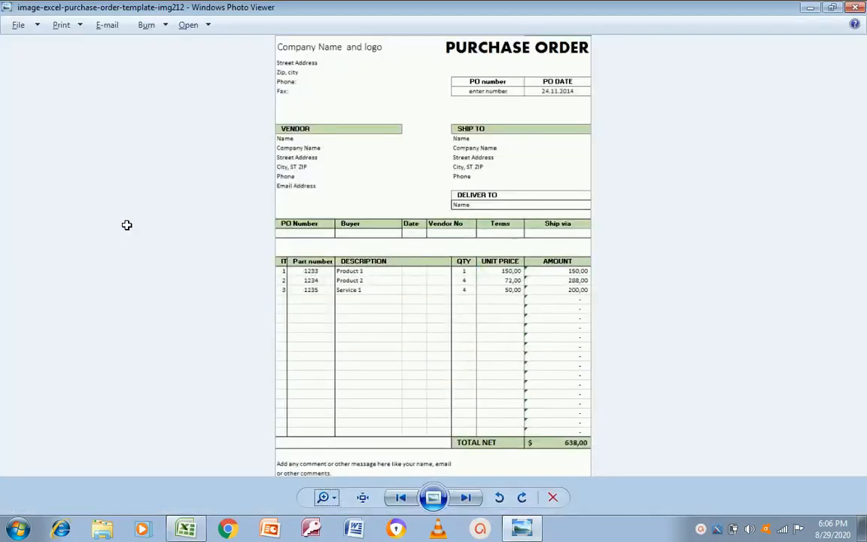
pyautogui.hotkey('alt', 'Tab')
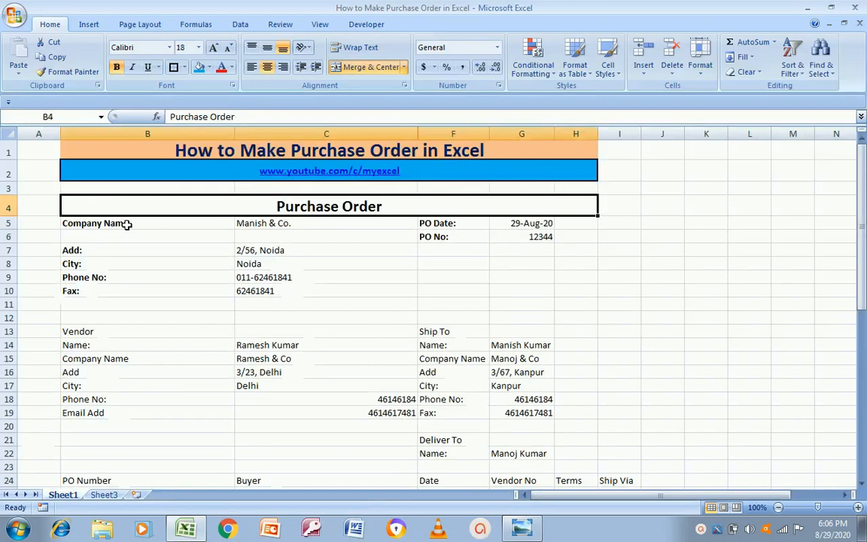
# Merge and centre the PO date across G5:H5 and the PO number across G6:H6
pyautogui.press('Right')
pyautogui.press('Down')
pyautogui.press('Down')
pyautogui.press('Left')
pyautogui.press('Up')
pyautogui.press('Left')
pyautogui.press('Left')
pyautogui.press('Left')
pyautogui.press('Left')
pyautogui.press('Right')
pyautogui.press('Right')
pyautogui.press('Right')
pyautogui.press('Right')
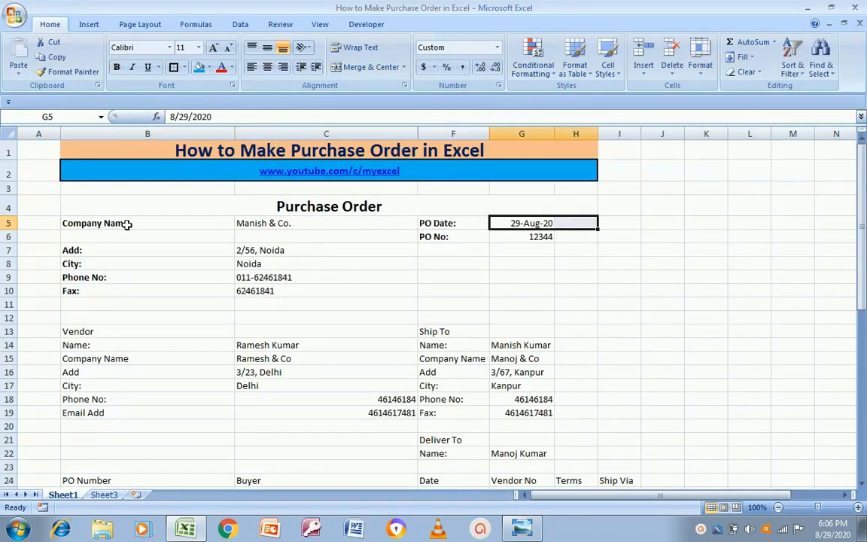
pyautogui.click(392, 69)
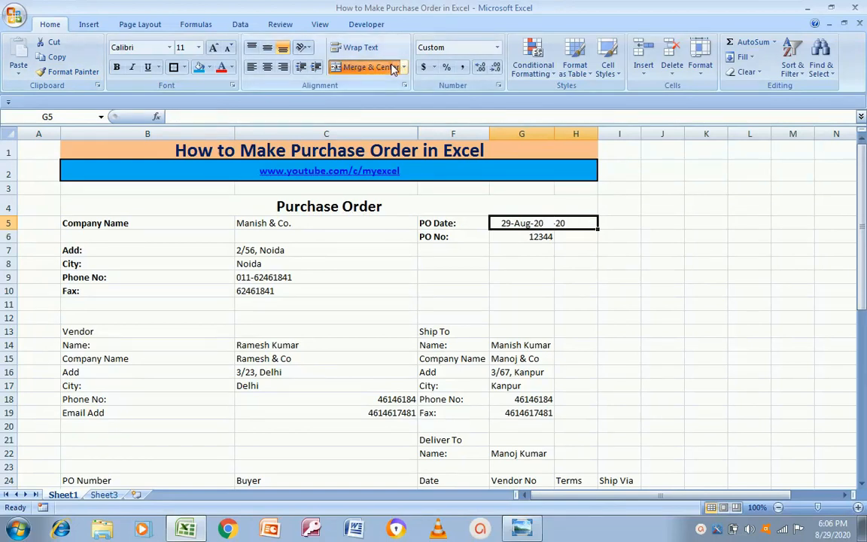
pyautogui.click(526, 238)
pyautogui.hotkey('shift', 'Right')
pyautogui.click(338, 67)
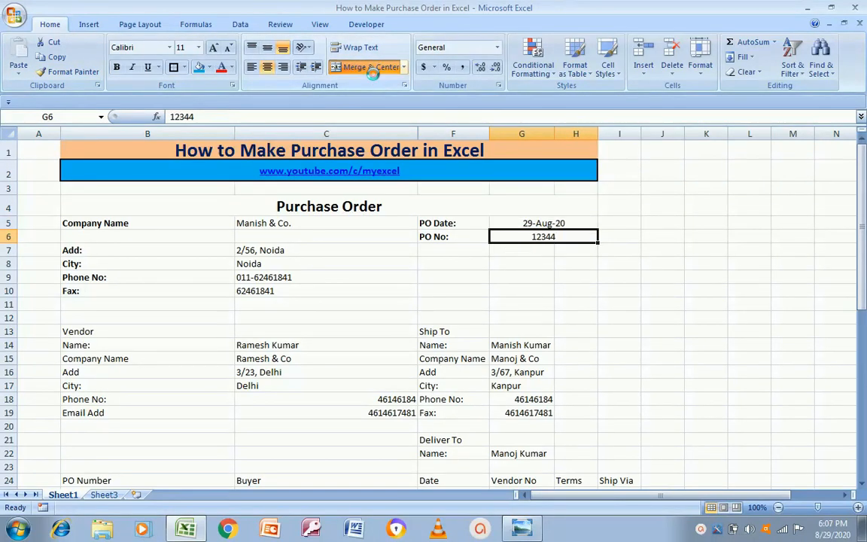
# Select the company block from Company Name across to column H and down
pyautogui.click(151, 220)
pyautogui.press('Left')
pyautogui.press('Right')
pyautogui.hotkey('shift', 'Right')
pyautogui.hotkey('shift', 'Right')
pyautogui.hotkey('shift', 'Right')
pyautogui.hotkey('shift', 'Down')
pyautogui.hotkey('shift', 'Down')
pyautogui.hotkey('shift', 'Down')
pyautogui.hotkey('shift', 'Down')
pyautogui.hotkey('shift', 'Down')
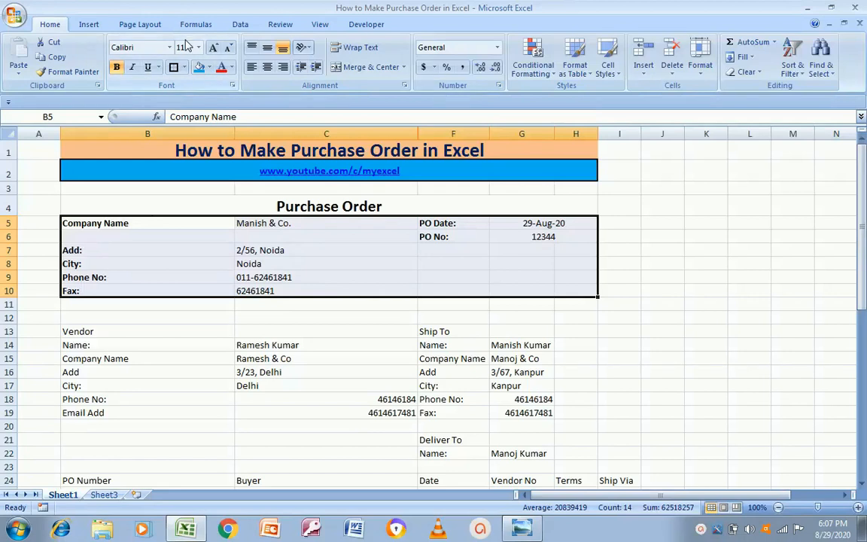
# Box the company block B5:H10 with an outside border
pyautogui.click(173, 67)
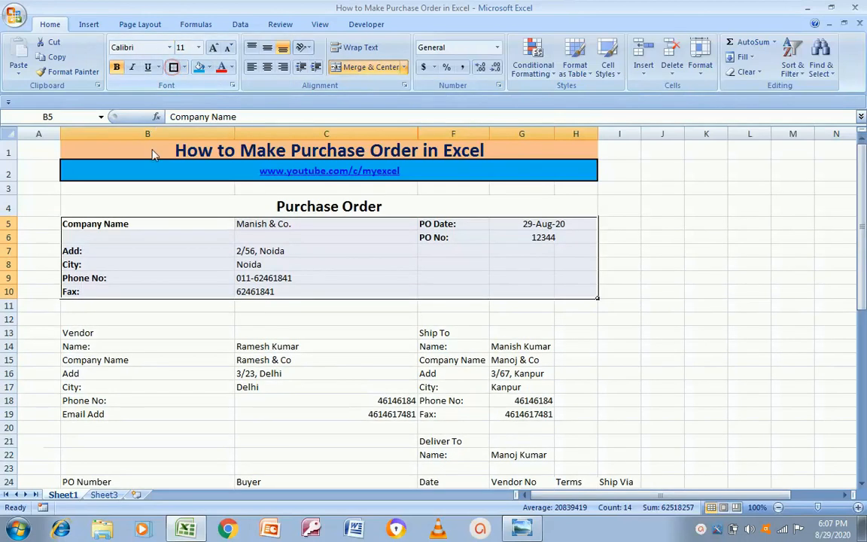
pyautogui.click(370, 278)
pyautogui.click(134, 311)
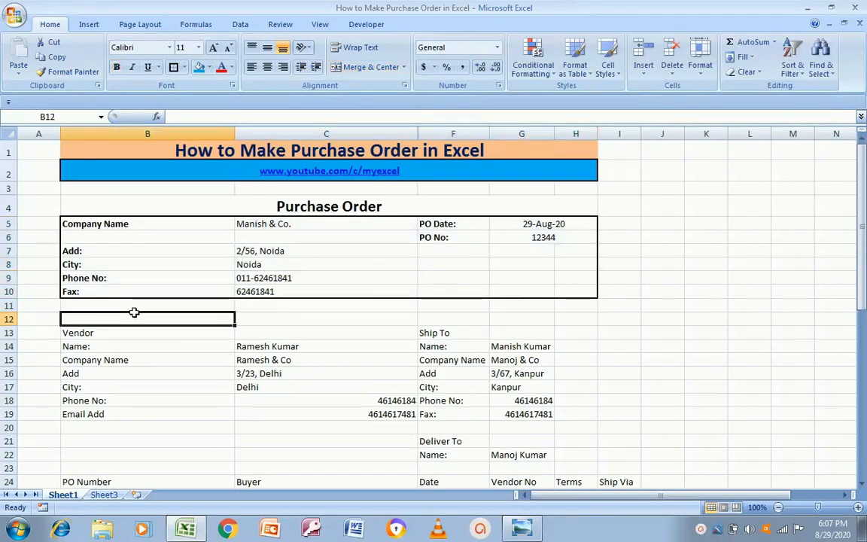
pyautogui.hotkey('alt', 'Tab')
pyautogui.hotkey('alt', 'Tab')
pyautogui.press('Left')
# Bold the Vendor labels B13:B19 and the Ship To labels F13:F19
pyautogui.press('Right')
pyautogui.press('Left')
pyautogui.press('Right')
pyautogui.press('Down')
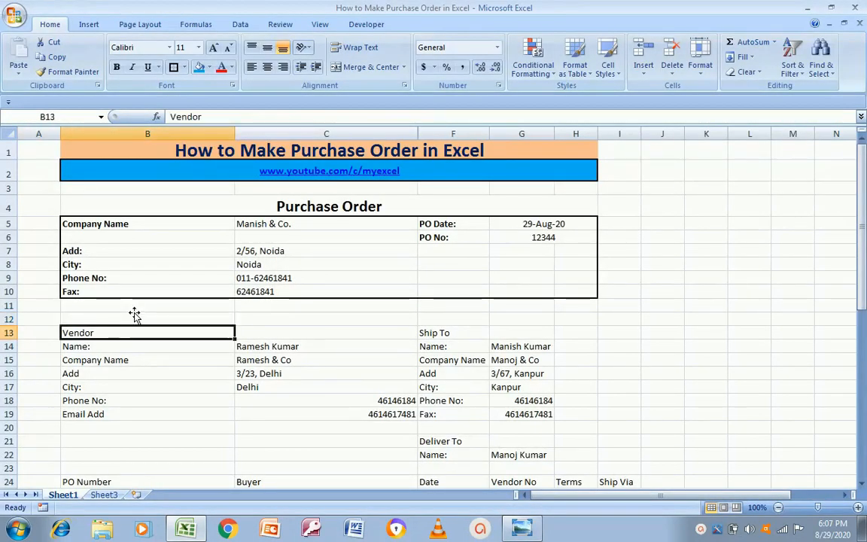
pyautogui.hotkey('shift', 'Down')
pyautogui.hotkey('shift', 'Down')
pyautogui.hotkey('shift', 'Down')
pyautogui.hotkey('shift', 'Down')
pyautogui.hotkey('shift', 'Down')
pyautogui.hotkey('shift', 'Down')
pyautogui.hotkey('ctrl', 'b')
pyautogui.press('Right')
pyautogui.press('Right')
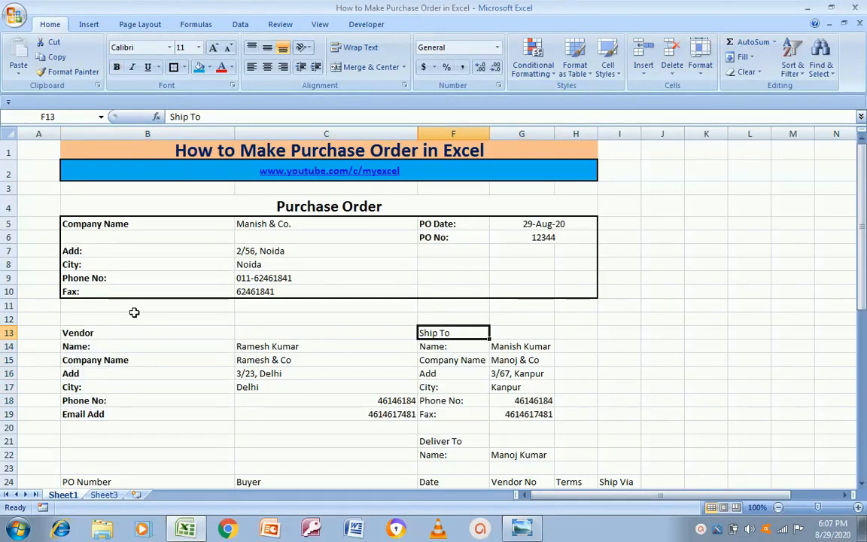
pyautogui.hotkey('shift', 'Down')
pyautogui.hotkey('shift', 'Down')
pyautogui.hotkey('shift', 'Down')
pyautogui.hotkey('shift', 'Down')
pyautogui.hotkey('shift', 'Down')
pyautogui.hotkey('shift', 'Down')
pyautogui.hotkey('ctrl', 'b')
# Left-align the vendor's phone and email values in C18:C19
pyautogui.press('Left')
pyautogui.press('Left')
pyautogui.press('Down')
pyautogui.press('Down')
pyautogui.press('Down')
pyautogui.press('Down')
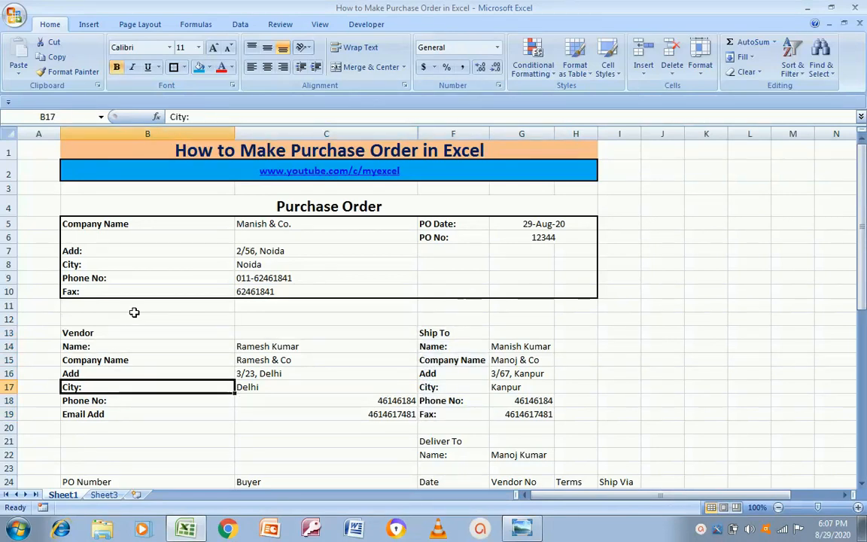
pyautogui.press('Right')
pyautogui.press('Down')
pyautogui.hotkey('shift', 'Down')
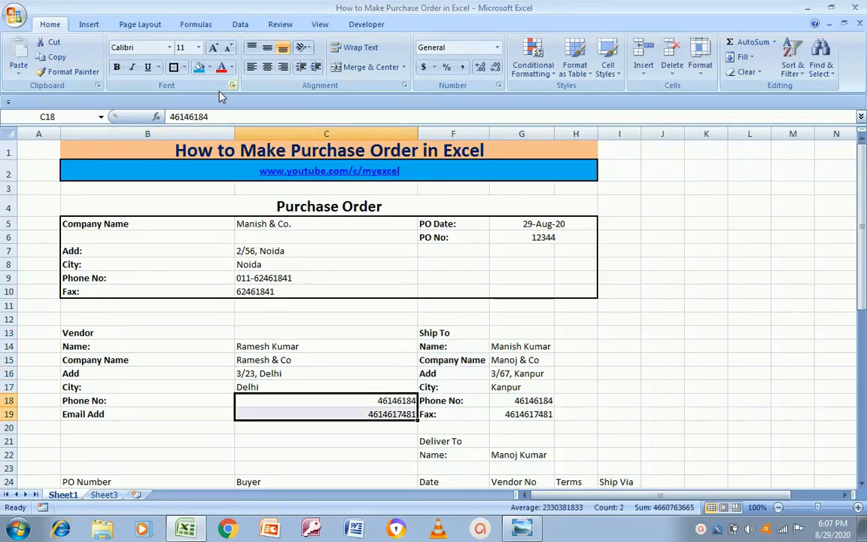
pyautogui.click(251, 67)
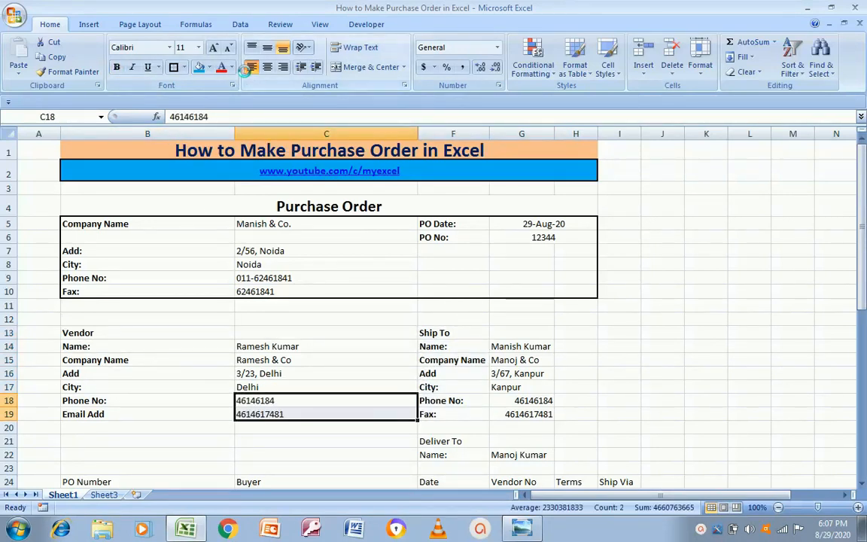
# Check the template's heading colours and select the Vendor heading cell
pyautogui.click(125, 335)
pyautogui.hotkey('alt', 'Tab')
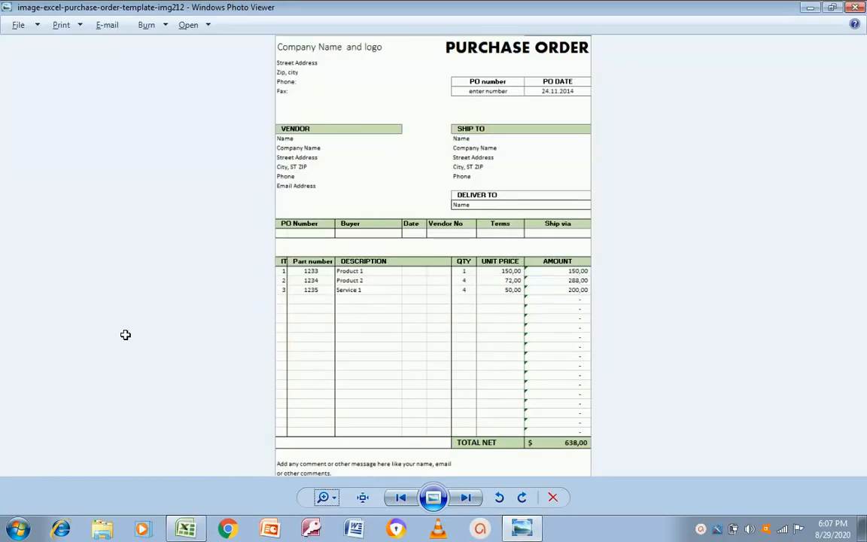
pyautogui.hotkey('alt', 'Tab')
pyautogui.press('Up')
pyautogui.press('Up')
pyautogui.press('Up')
pyautogui.press('Up')
pyautogui.press('Up')
pyautogui.press('Up')
pyautogui.press('Up')
pyautogui.hotkey('alt', 'Tab')
pyautogui.hotkey('alt', 'Tab')
pyautogui.press('Down')
pyautogui.press('Down')
pyautogui.press('Down')
pyautogui.press('Down')
pyautogui.press('Down')
pyautogui.press('Down')
pyautogui.press('Down')
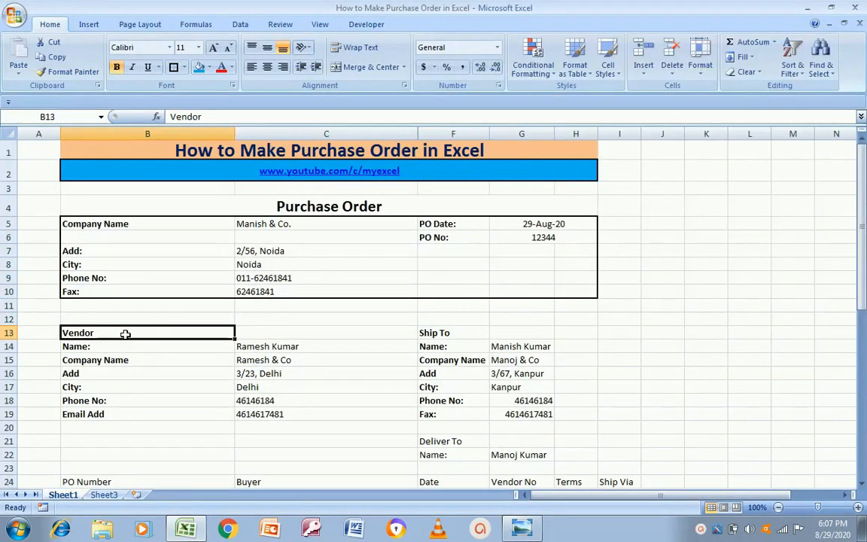
# Shade the Vendor heading light green and merge Ship To across F13:H13 with the same fill
pyautogui.click(209, 67)
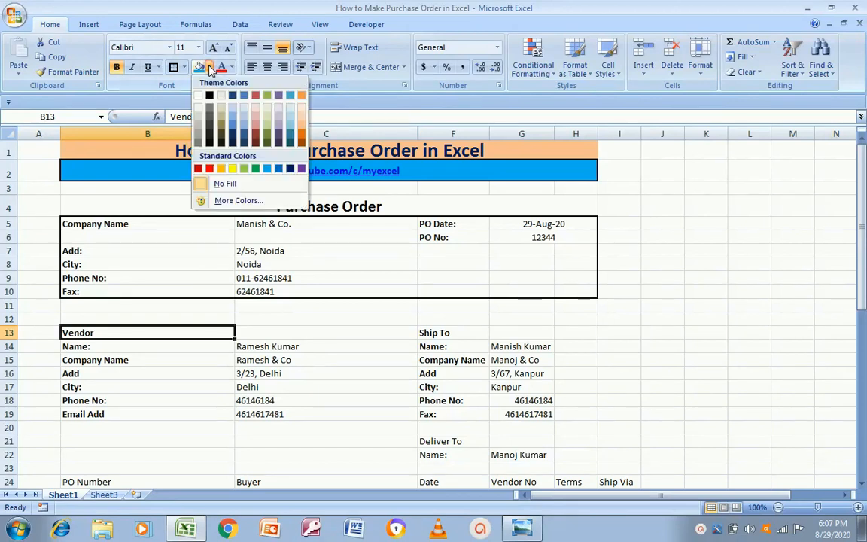
pyautogui.click(267, 128)
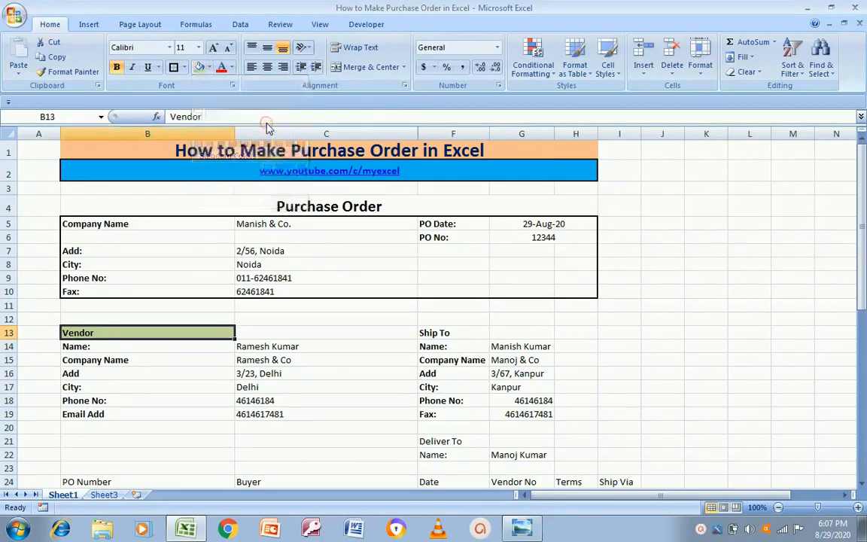
pyautogui.click(455, 335)
pyautogui.hotkey('alt', 'Tab')
pyautogui.hotkey('alt', 'Tab')
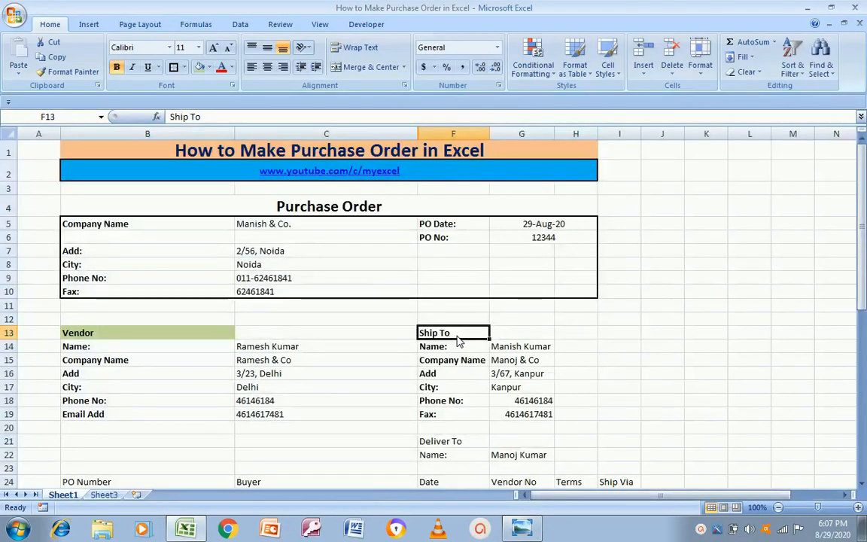
pyautogui.hotkey('shift', 'Right')
pyautogui.hotkey('shift', 'Right')
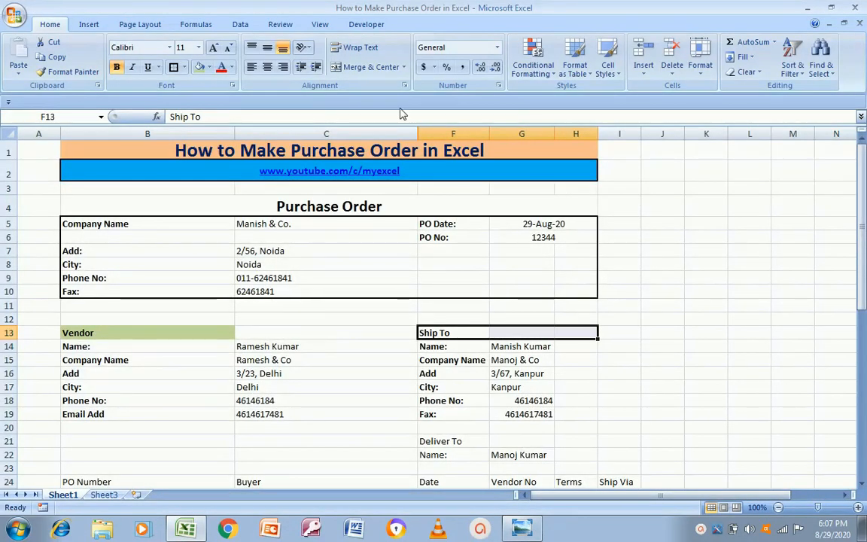
pyautogui.click(365, 67)
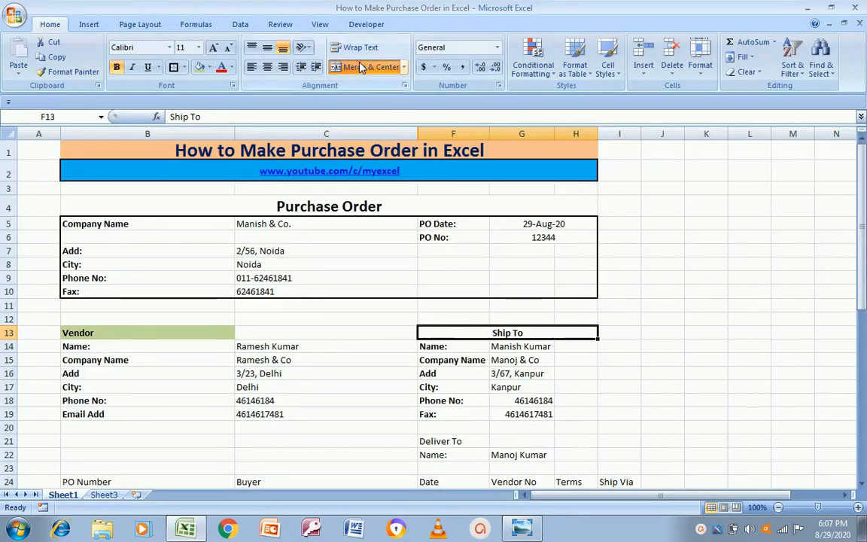
pyautogui.click(200, 67)
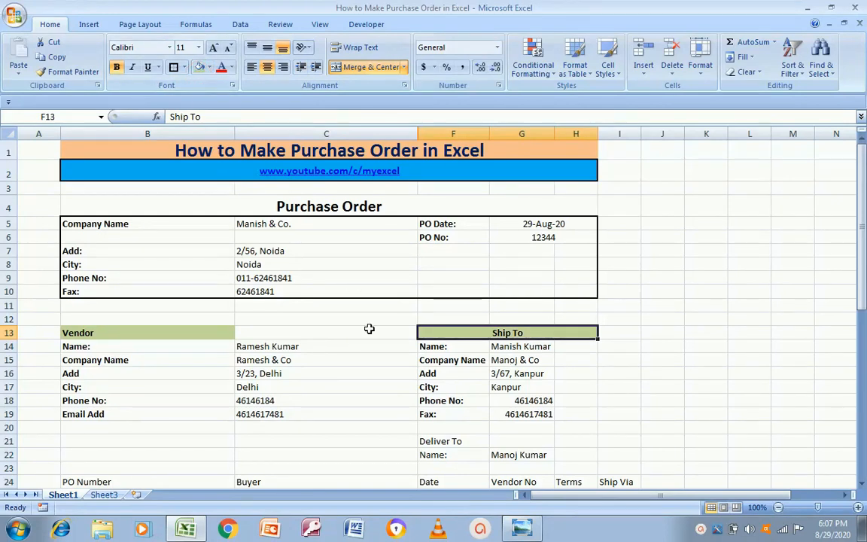
# Add borders around the Vendor and Ship To heading cells
pyautogui.click(191, 343)
pyautogui.click(195, 333)
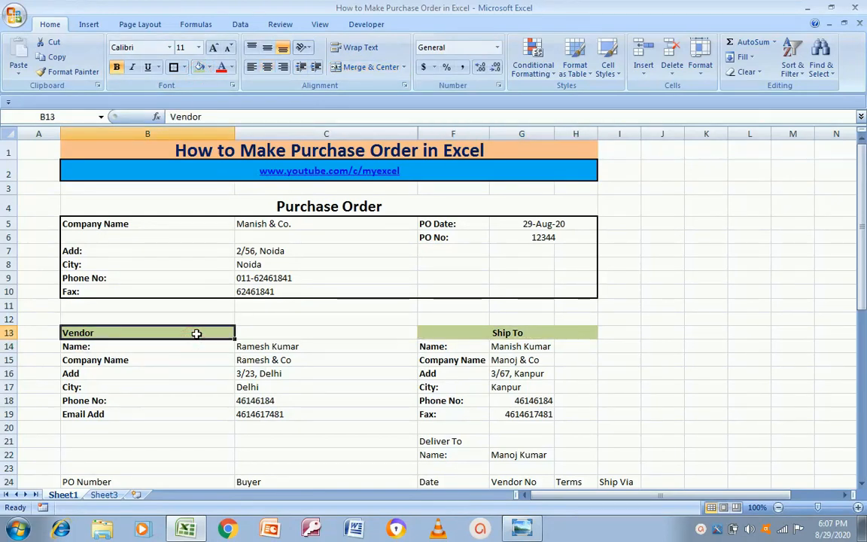
pyautogui.click(173, 67)
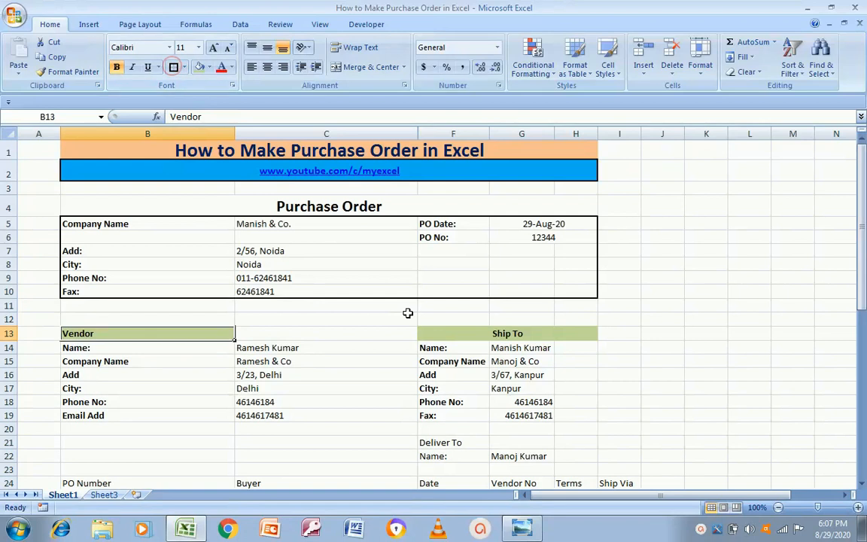
pyautogui.click(453, 333)
pyautogui.click(174, 68)
pyautogui.click(622, 360)
# Draw an outside border around the vendor and ship-to block B13:H19
pyautogui.press('Left')
pyautogui.press('Left')
pyautogui.press('Left')
pyautogui.press('Up')
pyautogui.press('Left')
pyautogui.press('Left')
pyautogui.press('Up')
pyautogui.hotkey('alt', 'Tab')
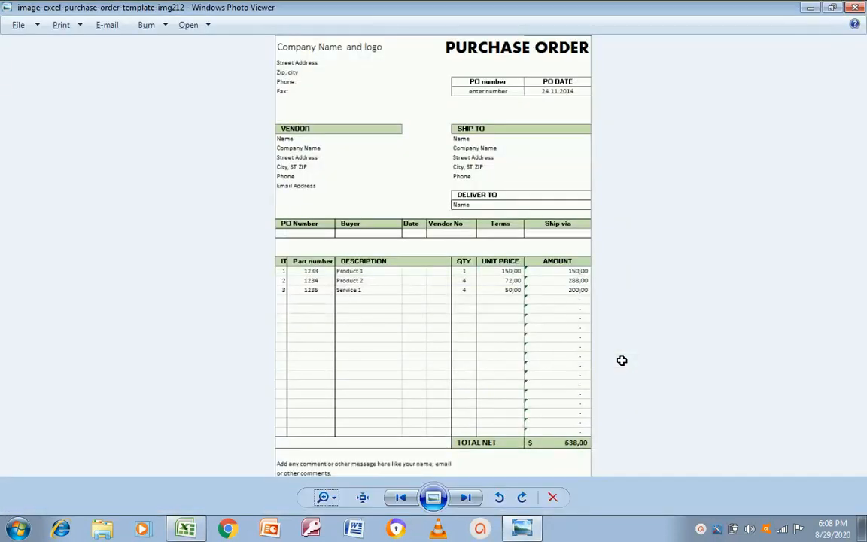
pyautogui.hotkey('alt', 'Tab')
pyautogui.press('Down')
pyautogui.press('Up')
pyautogui.hotkey('shift', 'Right')
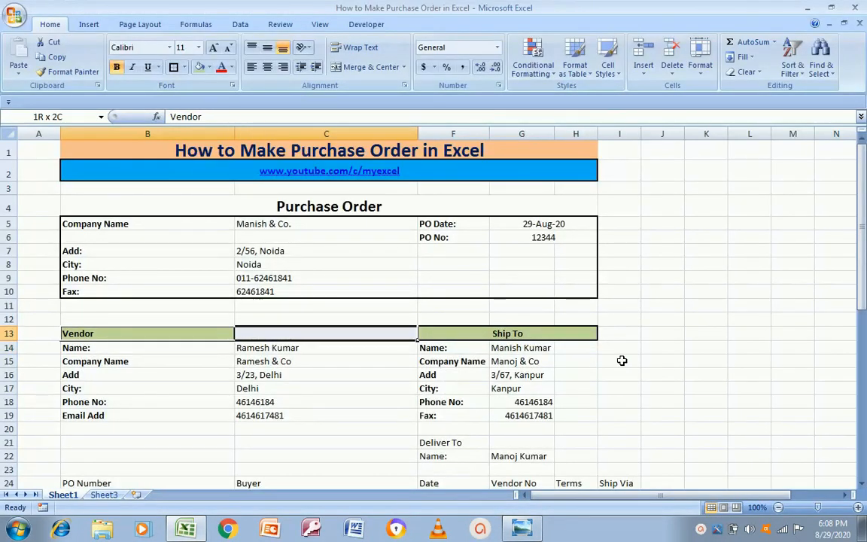
pyautogui.hotkey('shift', 'Down')
pyautogui.hotkey('shift', 'Down')
pyautogui.hotkey('shift', 'Down')
pyautogui.hotkey('shift', 'Down')
pyautogui.hotkey('shift', 'Down')
pyautogui.hotkey('shift', 'Down')
pyautogui.hotkey('shift', 'Right')
pyautogui.hotkey('shift', 'Right')
pyautogui.hotkey('shift', 'Right')
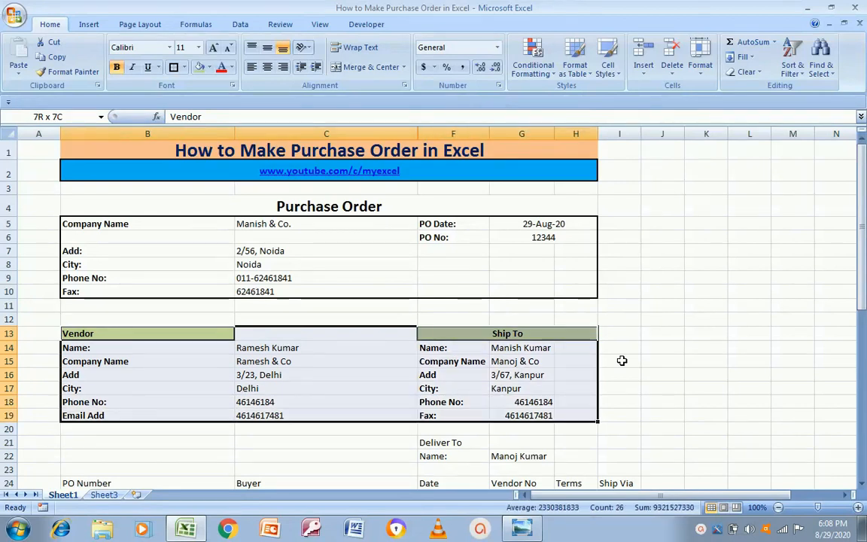
pyautogui.click(174, 67)
pyautogui.click(673, 348)
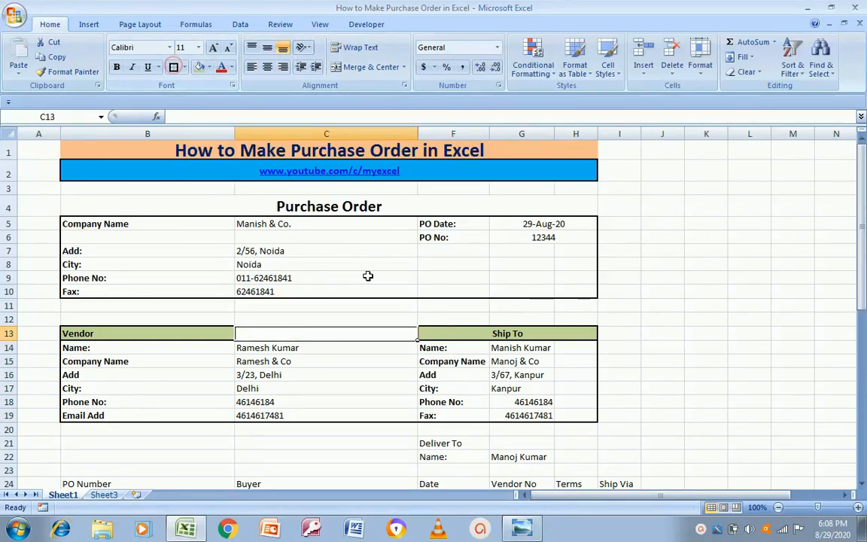
pyautogui.click(614, 346)
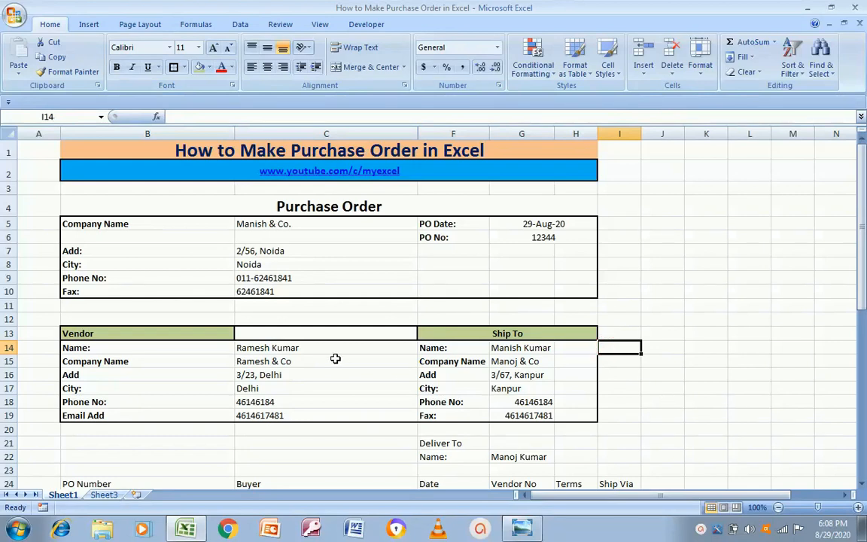
# Select C13:C19 beside the vendor labels, then move back down column B
pyautogui.click(306, 352)
pyautogui.click(138, 346)
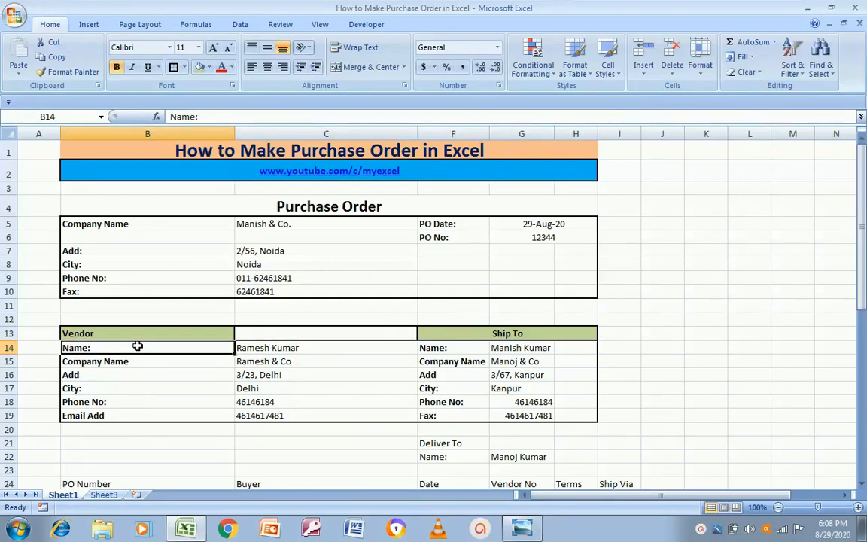
pyautogui.press('Right')
pyautogui.press('Down')
pyautogui.press('Left')
pyautogui.press('Up')
pyautogui.press('Up')
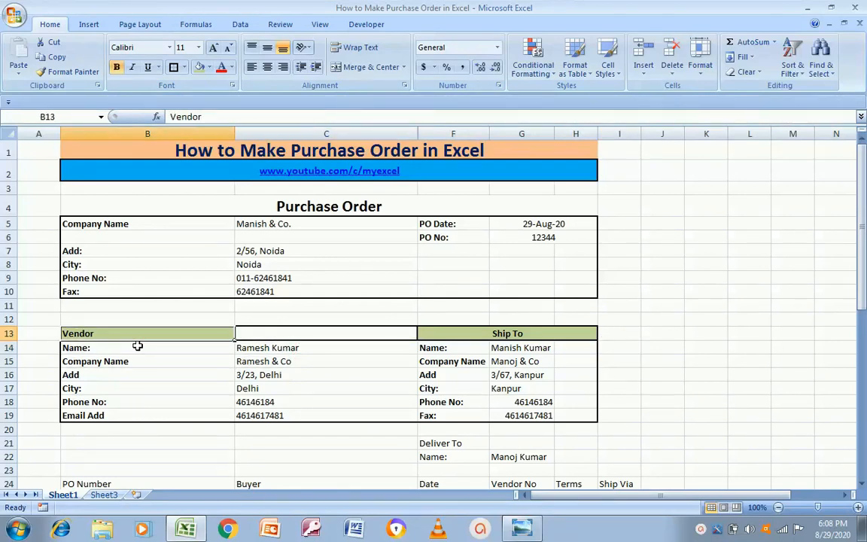
pyautogui.press('Right')
pyautogui.hotkey('shift', 'Down')
pyautogui.hotkey('shift', 'Down')
pyautogui.hotkey('shift', 'Down')
pyautogui.hotkey('shift', 'Down')
pyautogui.hotkey('shift', 'Down')
pyautogui.hotkey('shift', 'Down')
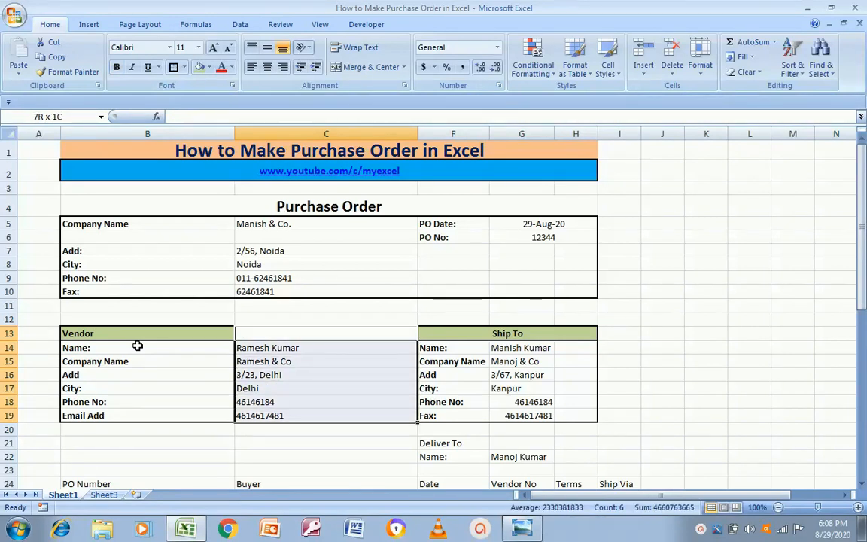
pyautogui.press('Left')
pyautogui.press('Down')
pyautogui.press('Down')
pyautogui.press('Down')
pyautogui.press('Down')
pyautogui.press('Down')
pyautogui.press('Down')
pyautogui.press('Down')
pyautogui.press('Down')
pyautogui.press('Down')
pyautogui.press('Down')
pyautogui.press('Down')
pyautogui.press('Down')
pyautogui.press('Down')
pyautogui.press('Down')
pyautogui.press('Down')
pyautogui.press('Down')
pyautogui.press('Down')
pyautogui.press('Down')
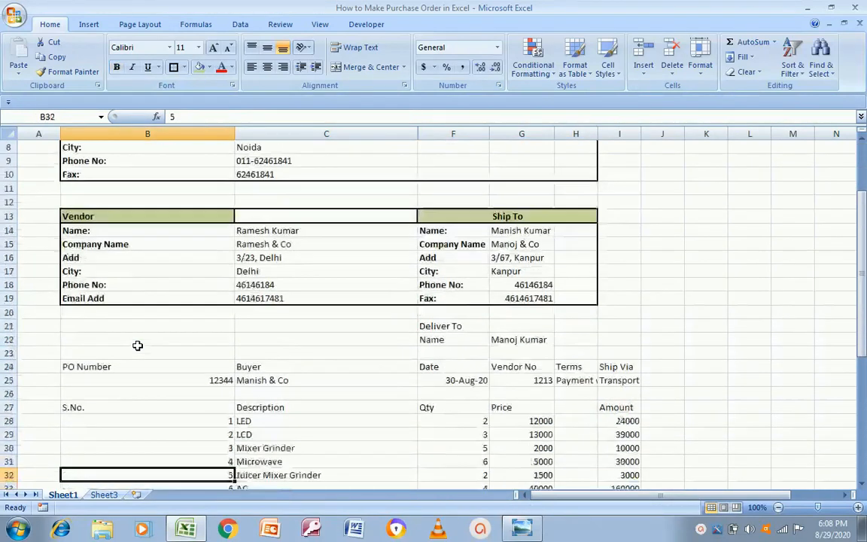
# Merge and centre the Deliver To heading across F21:H21
pyautogui.press('Up')
pyautogui.press('Up')
pyautogui.press('Up')
pyautogui.press('Up')
pyautogui.press('Up')
pyautogui.press('Up')
pyautogui.press('Up')
pyautogui.press('Up')
pyautogui.hotkey('alt', 'Tab')
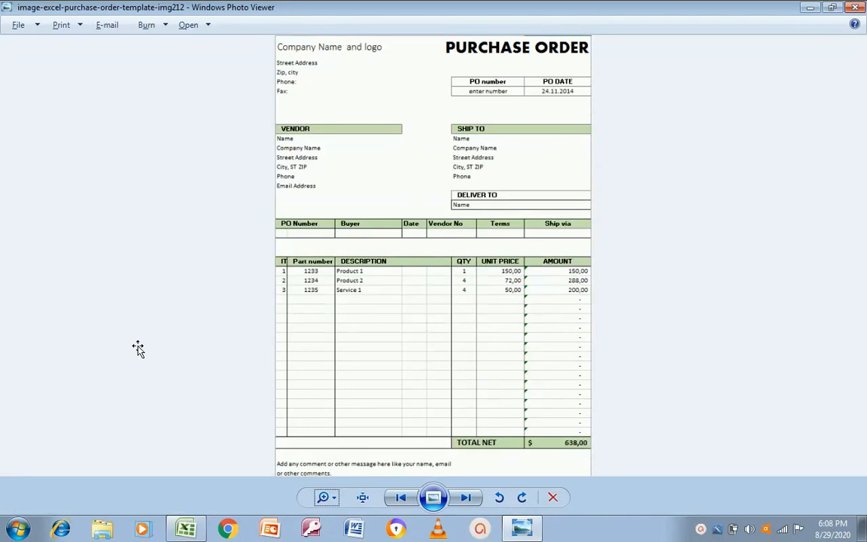
pyautogui.hotkey('alt', 'Tab')
pyautogui.press('Up')
pyautogui.press('Right')
pyautogui.press('Right')
pyautogui.press('Right')
pyautogui.press('Up')
pyautogui.press('Left')
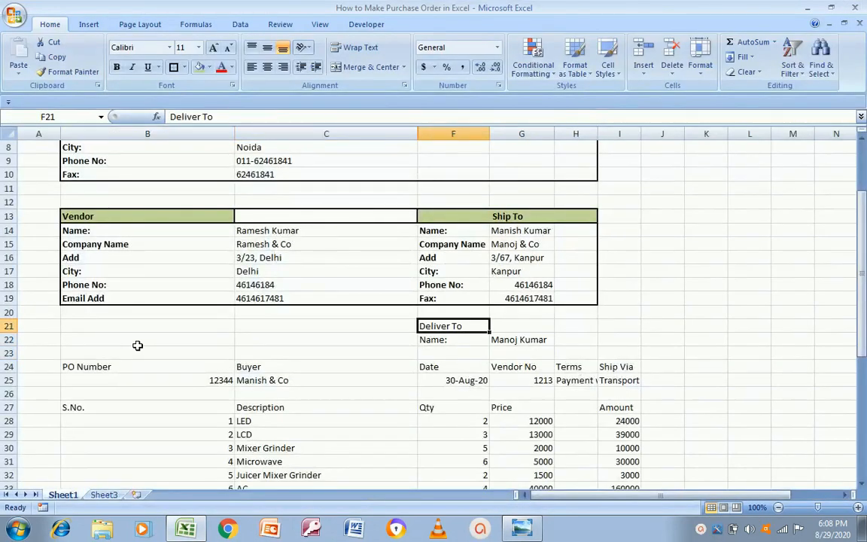
pyautogui.hotkey('shift', 'Right')
pyautogui.hotkey('shift', 'Right')
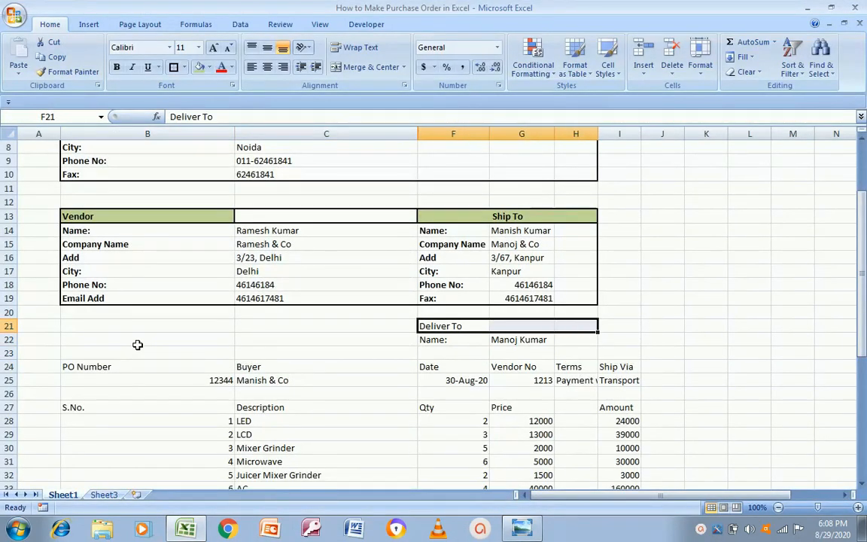
pyautogui.click(356, 68)
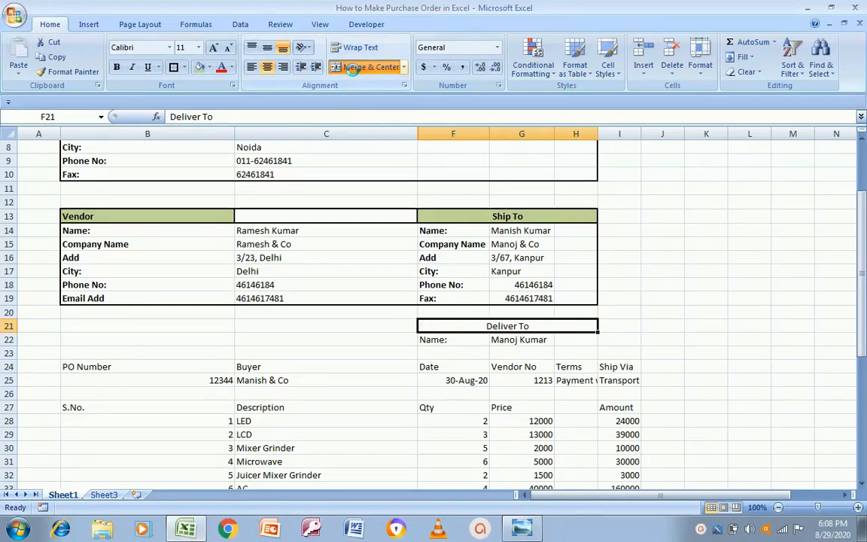
# Merge and centre the recipient name across G22:H22
pyautogui.hotkey('alt', 'Tab')
pyautogui.hotkey('alt', 'Tab')
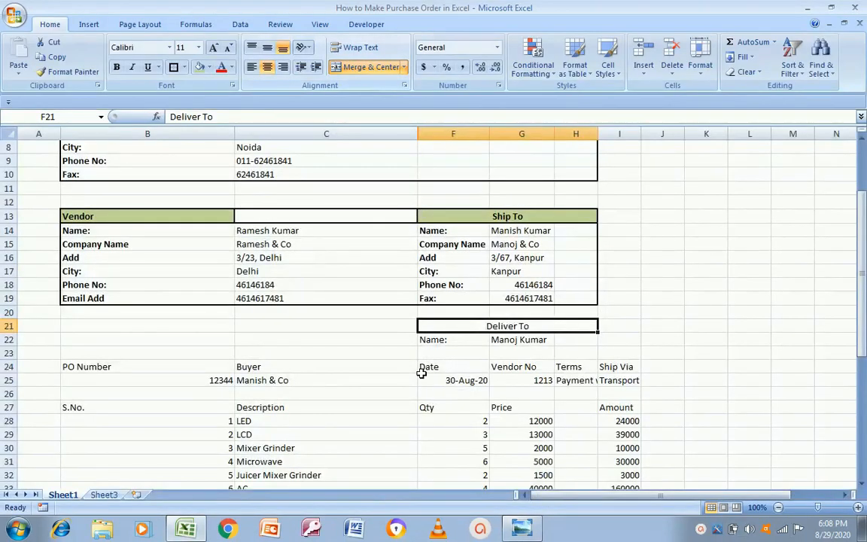
pyautogui.hotkey('alt', 'Tab')
pyautogui.hotkey('alt', 'Tab')
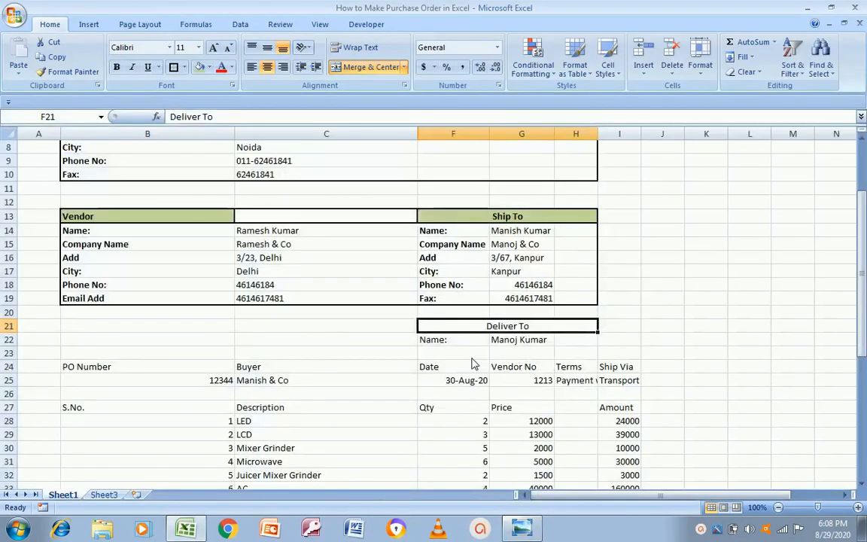
pyautogui.click(459, 341)
pyautogui.hotkey('alt', 'Tab')
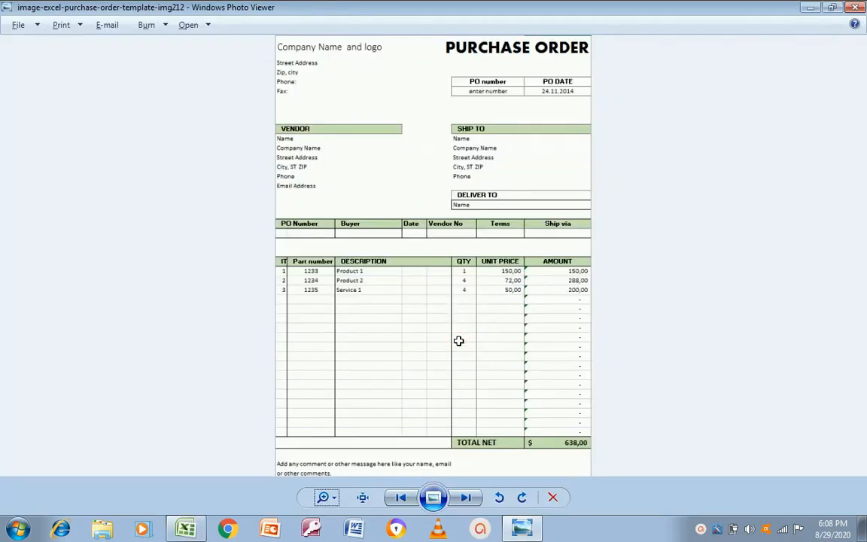
pyautogui.hotkey('alt', 'Tab')
pyautogui.press('Right')
pyautogui.hotkey('shift', 'Right')
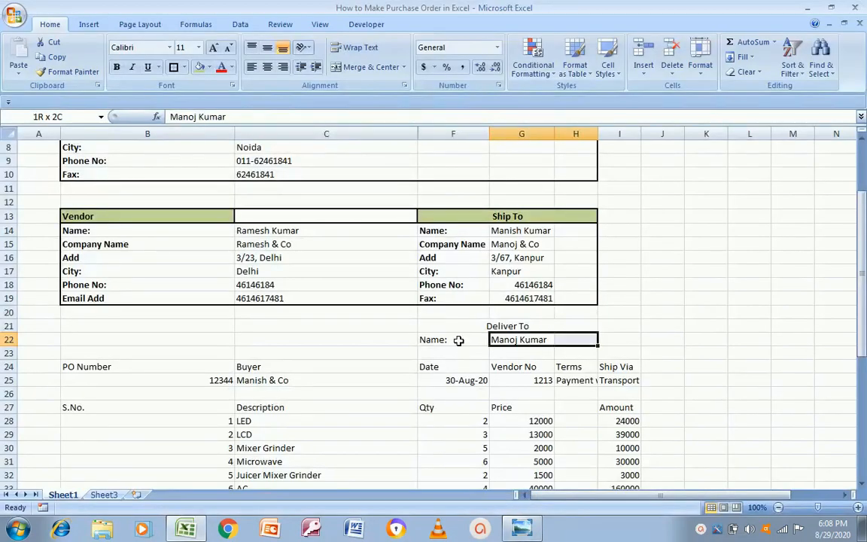
pyautogui.click(363, 68)
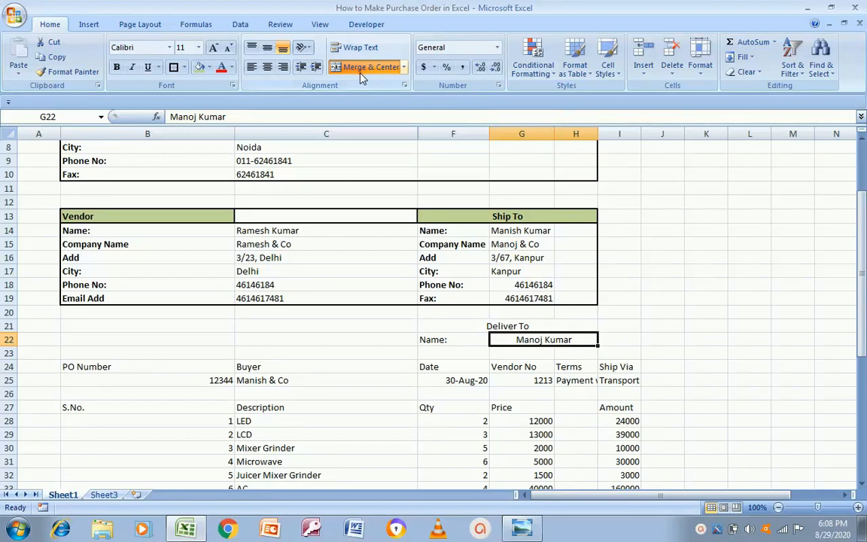
# Apply All Borders to the Deliver To block F21:H22
pyautogui.press('Up')
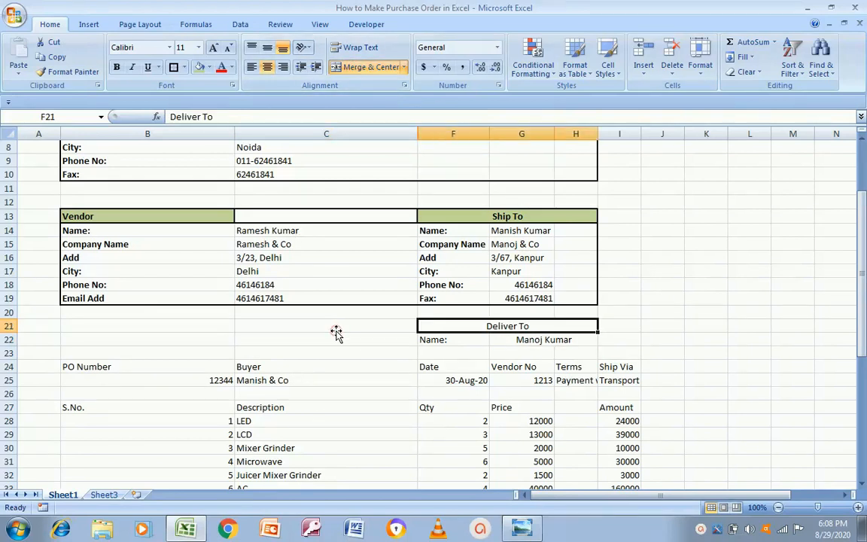
pyautogui.hotkey('shift', 'Down')
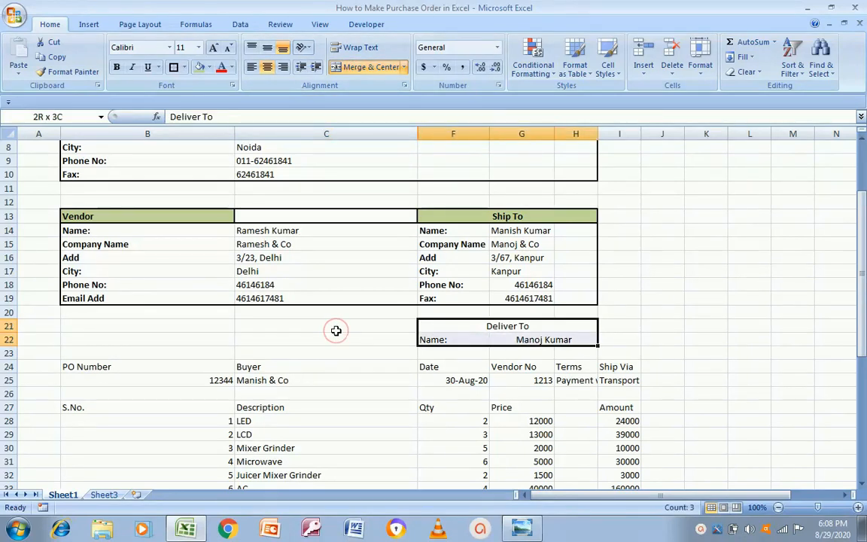
pyautogui.click(172, 67)
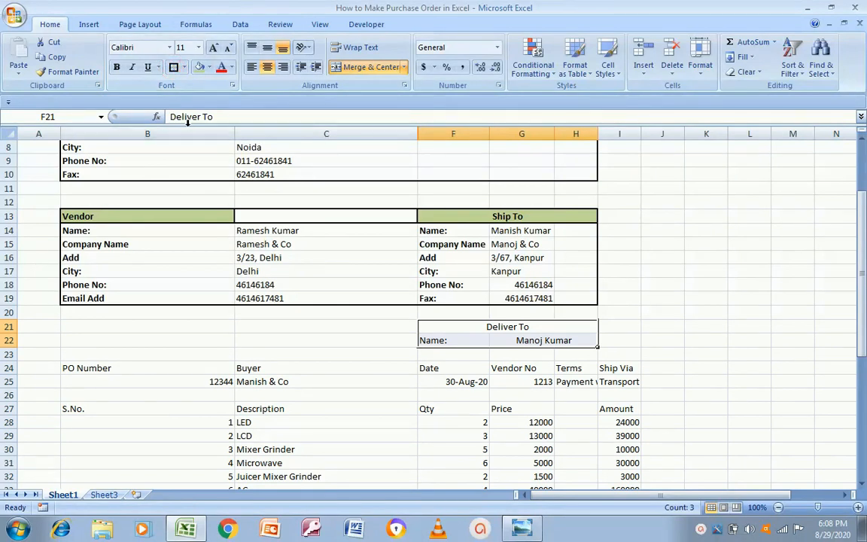
pyautogui.click(183, 67)
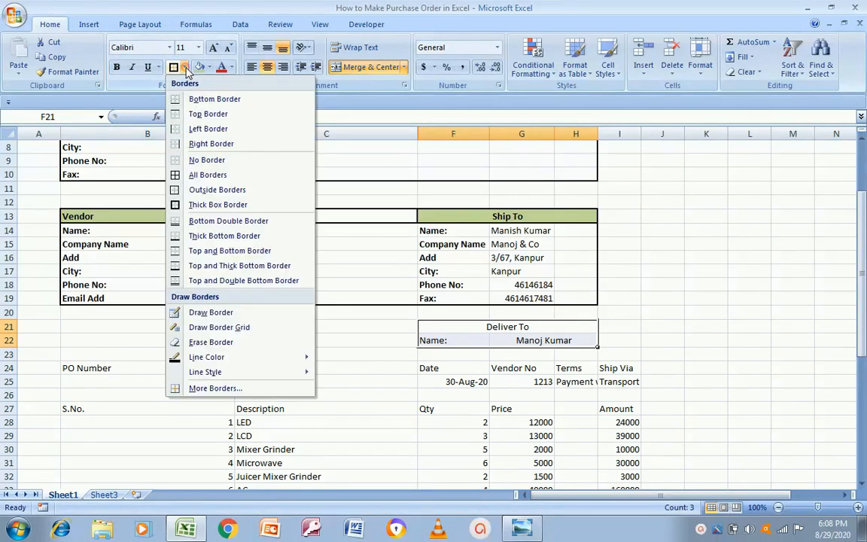
pyautogui.click(175, 176)
pyautogui.click(129, 298)
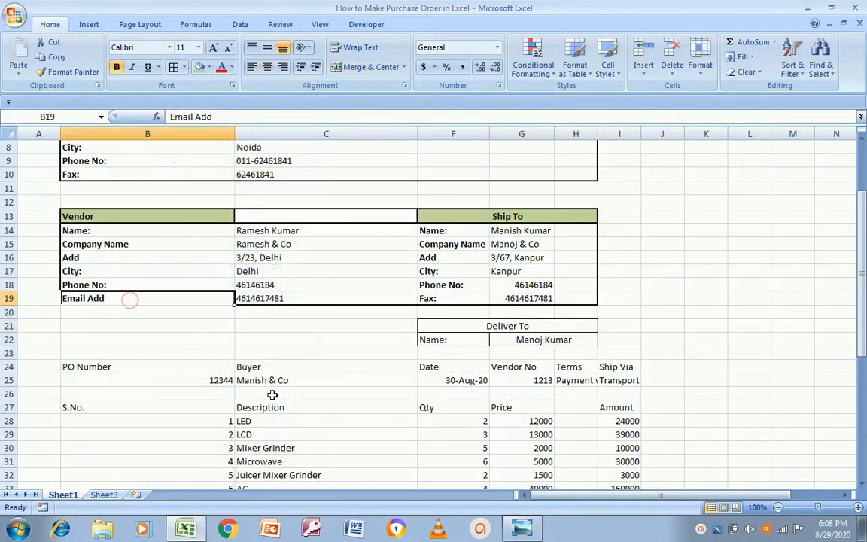
pyautogui.click(111, 368)
pyautogui.hotkey('alt', 'Tab')
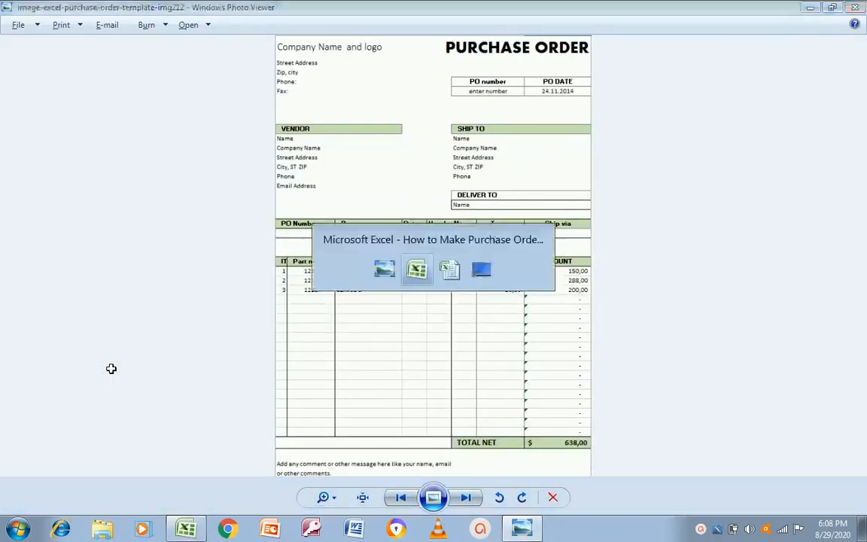
pyautogui.hotkey('alt', 'Tab')
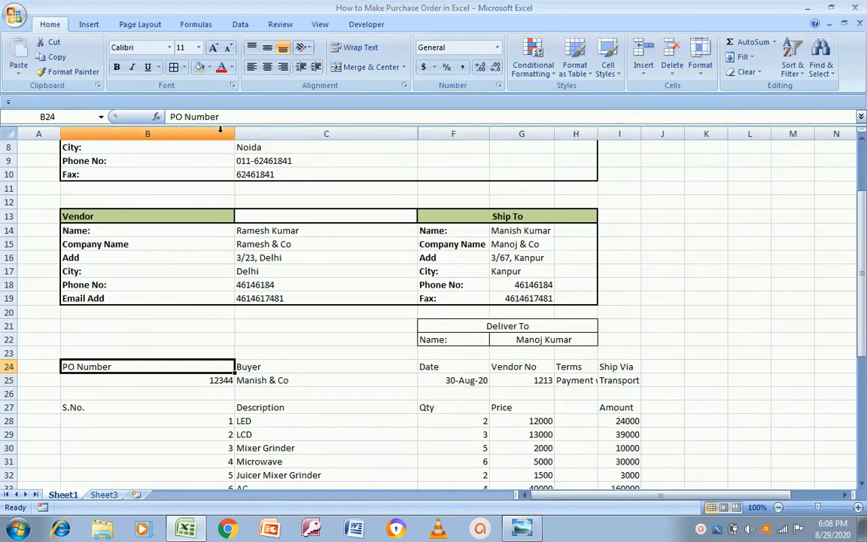
# Narrow column B and scroll down to view the item list
pyautogui.moveTo(234, 133); pyautogui.dragTo(142, 160)
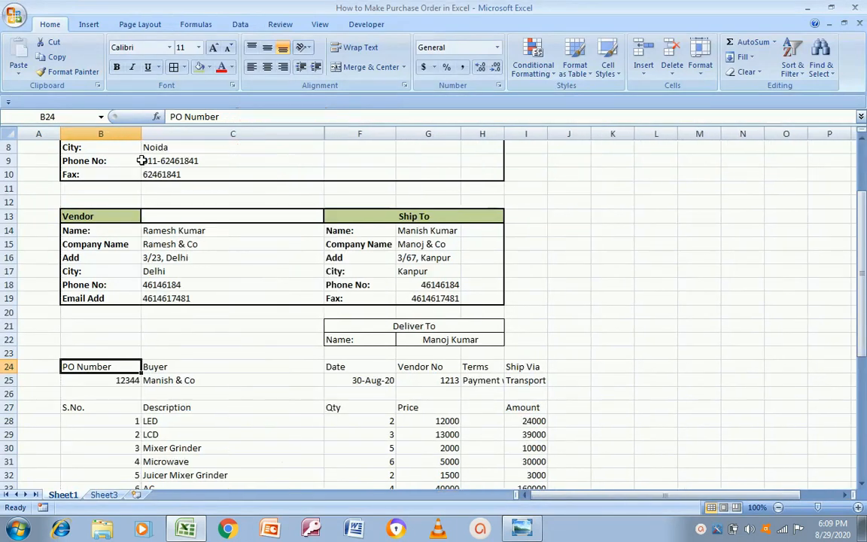
pyautogui.moveTo(864, 310); pyautogui.dragTo(863, 277)
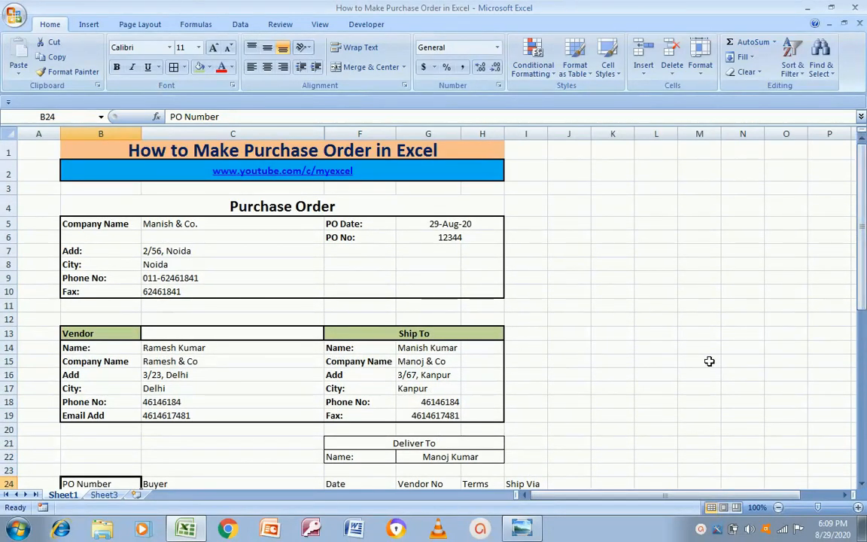
pyautogui.click(579, 376)
pyautogui.press('Down')
pyautogui.press('Down')
pyautogui.press('Down')
pyautogui.press('Down')
pyautogui.press('Down')
pyautogui.press('Down')
pyautogui.press('Down')
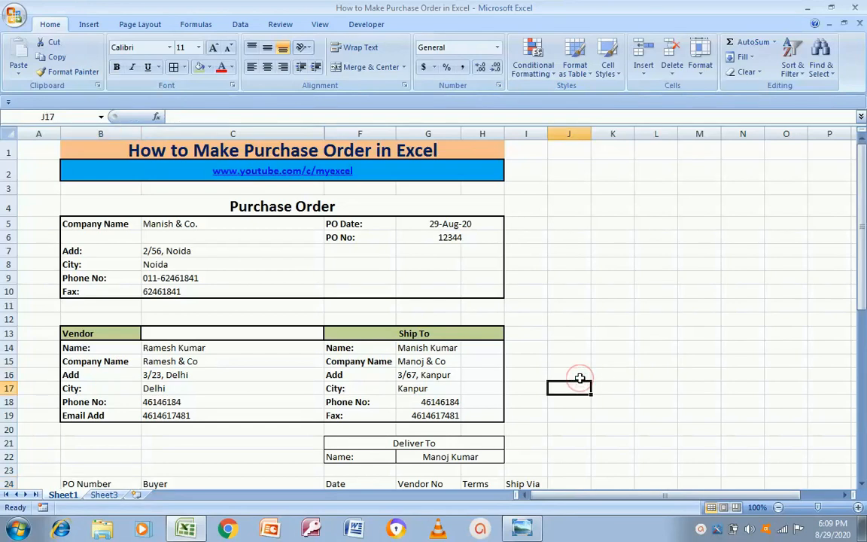
pyautogui.press('Down')
pyautogui.press('Down')
pyautogui.press('Down')
pyautogui.press('Down')
pyautogui.press('Down')
pyautogui.press('Down')
pyautogui.press('Down')
pyautogui.press('Down')
pyautogui.press('Down')
pyautogui.press('Down')
pyautogui.press('Down')
pyautogui.press('Down')
pyautogui.press('Down')
pyautogui.press('Down')
pyautogui.press('Down')
pyautogui.press('Down')
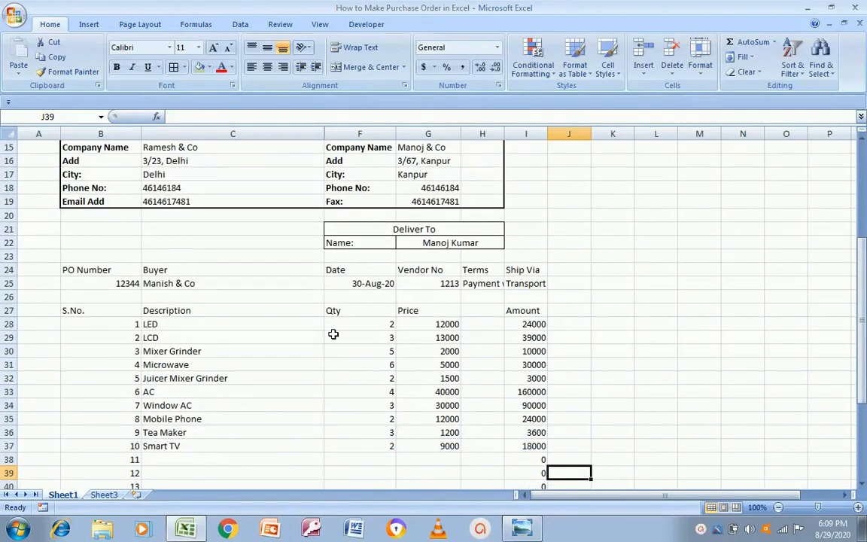
pyautogui.hotkey('alt', 'Tab')
pyautogui.hotkey('alt', 'Tab')
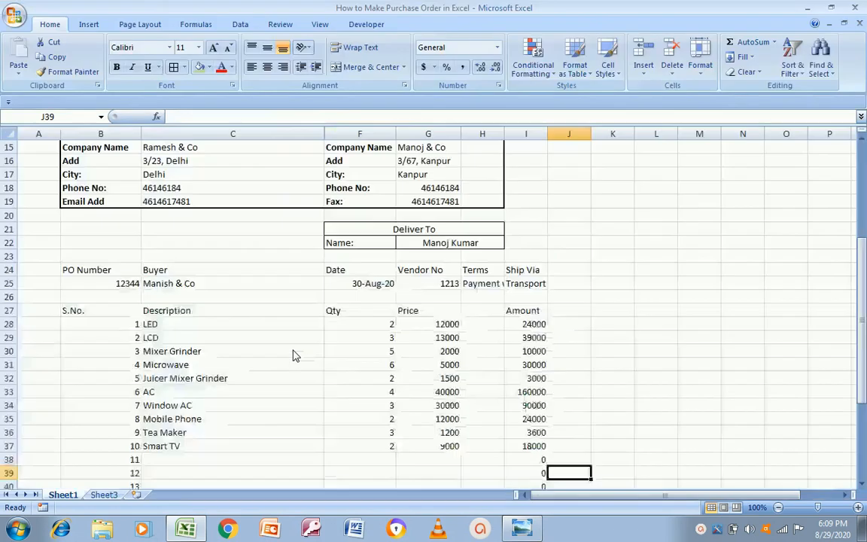
# Centre the headings and values in B24:I25, then narrow columns B and C
pyautogui.click(114, 266)
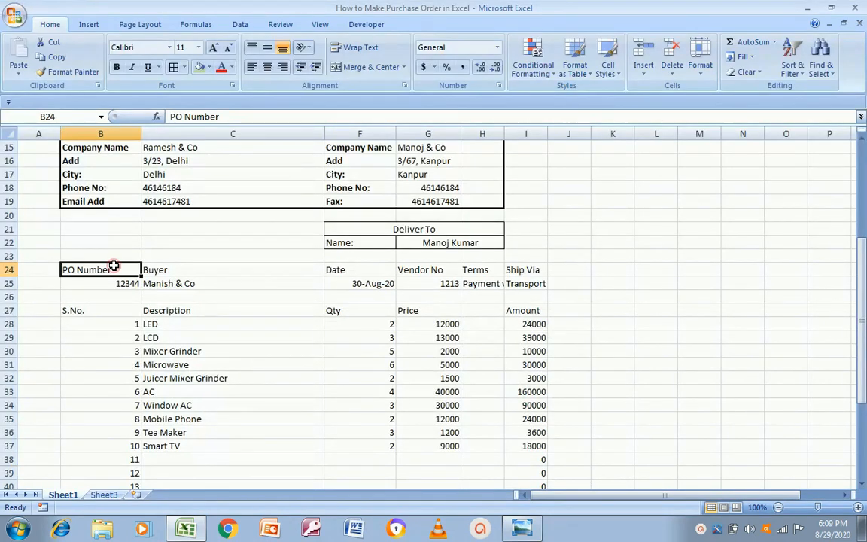
pyautogui.hotkey('shift', 'Right')
pyautogui.hotkey('shift', 'Right')
pyautogui.hotkey('shift', 'Right')
pyautogui.hotkey('shift', 'Right')
pyautogui.hotkey('shift', 'Right')
pyautogui.hotkey('shift', 'Right')
pyautogui.hotkey('shift', 'Right')
pyautogui.hotkey('shift', 'Down')
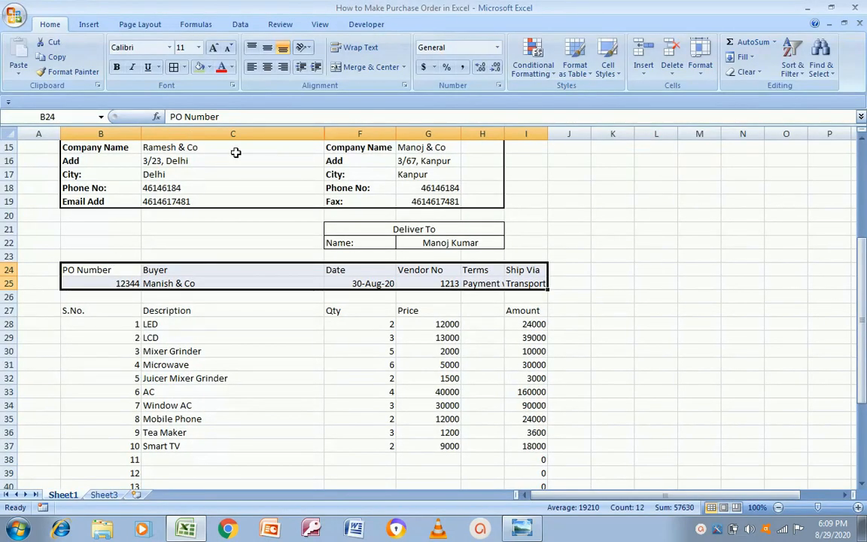
pyautogui.click(267, 67)
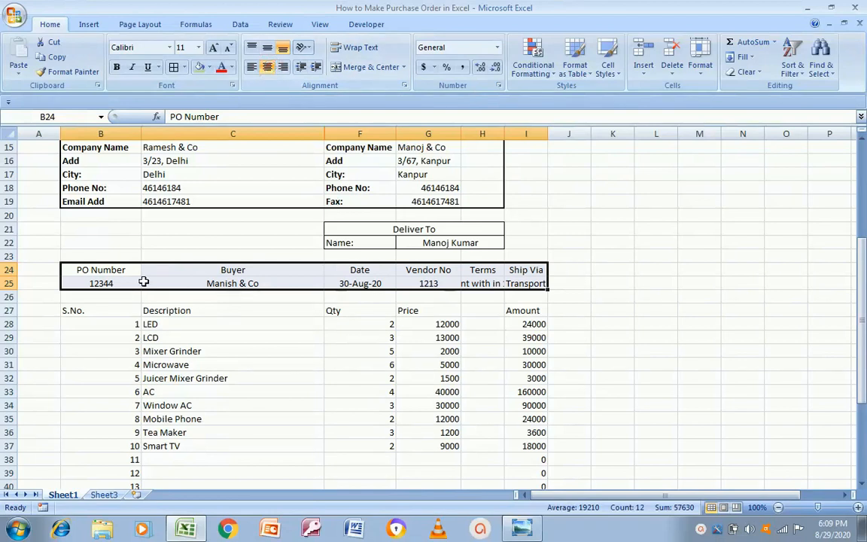
pyautogui.moveTo(141, 129); pyautogui.dragTo(133, 130)
pyautogui.moveTo(320, 127); pyautogui.dragTo(216, 178)
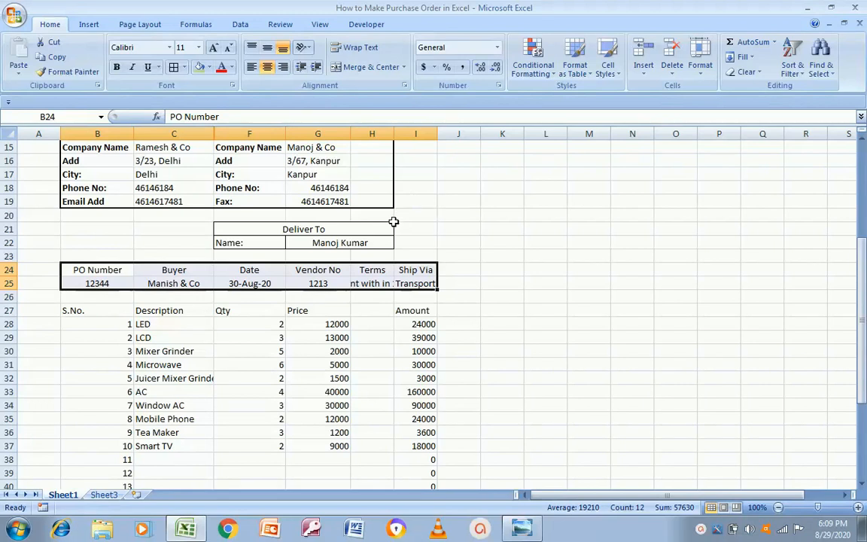
# Fill the row 24 headings B24:I24 olive green and make them bold
pyautogui.click(257, 282)
pyautogui.press('Left')
pyautogui.press('Left')
pyautogui.press('Up')
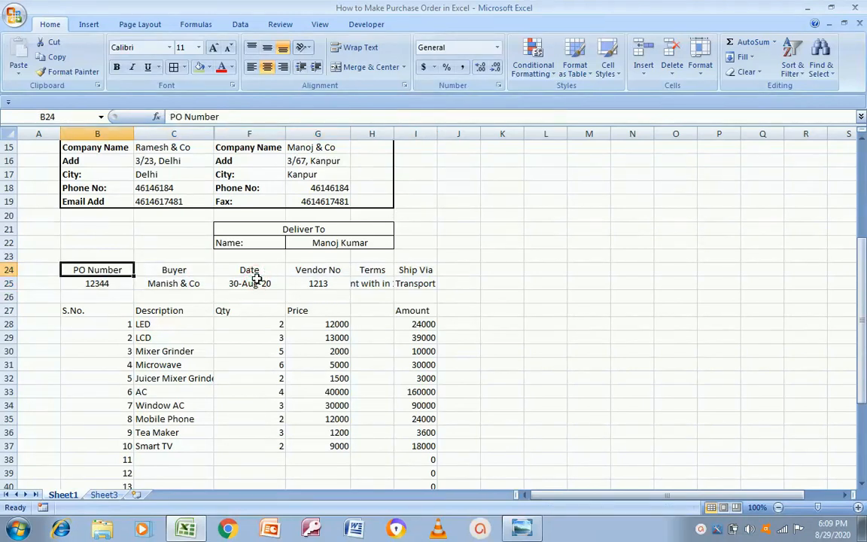
pyautogui.hotkey('alt', 'Tab')
pyautogui.hotkey('alt', 'Tab')
pyautogui.hotkey('shift', 'Right')
pyautogui.hotkey('shift', 'Right')
pyautogui.hotkey('shift', 'Right')
pyautogui.hotkey('shift', 'Right')
pyautogui.hotkey('shift', 'Right')
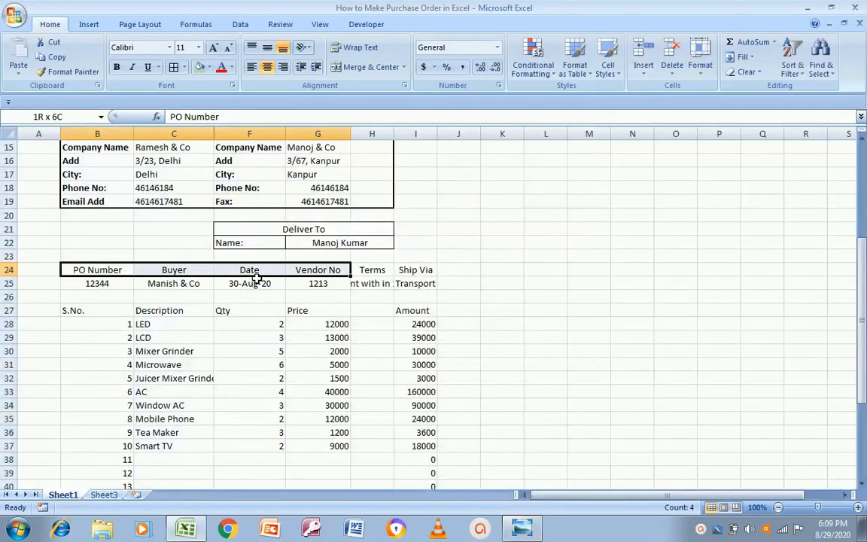
pyautogui.click(199, 68)
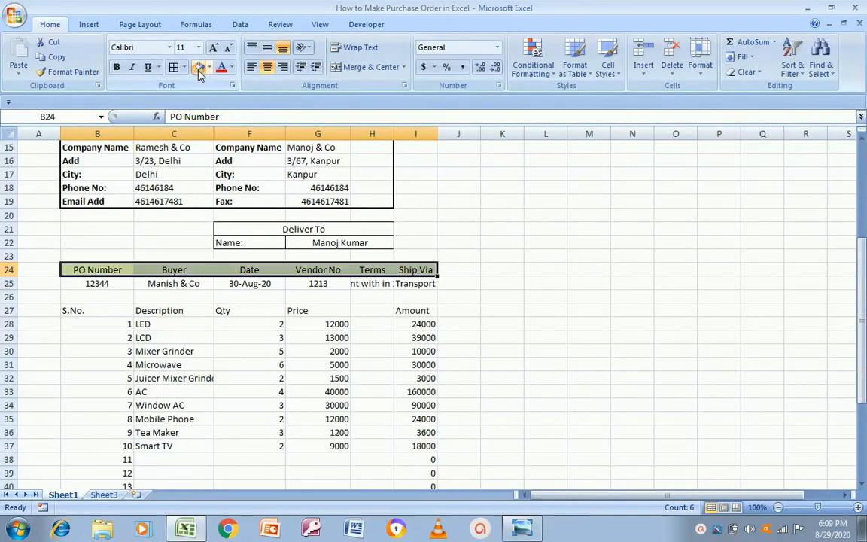
pyautogui.click(116, 70)
# Autofit column H so the full payment terms show
pyautogui.hotkey('alt', 'Tab')
pyautogui.hotkey('alt', 'Tab')
pyautogui.click(95, 281)
pyautogui.hotkey('shift', 'Right')
pyautogui.hotkey('shift', 'Right')
pyautogui.hotkey('shift', 'Right')
pyautogui.hotkey('shift', 'Right')
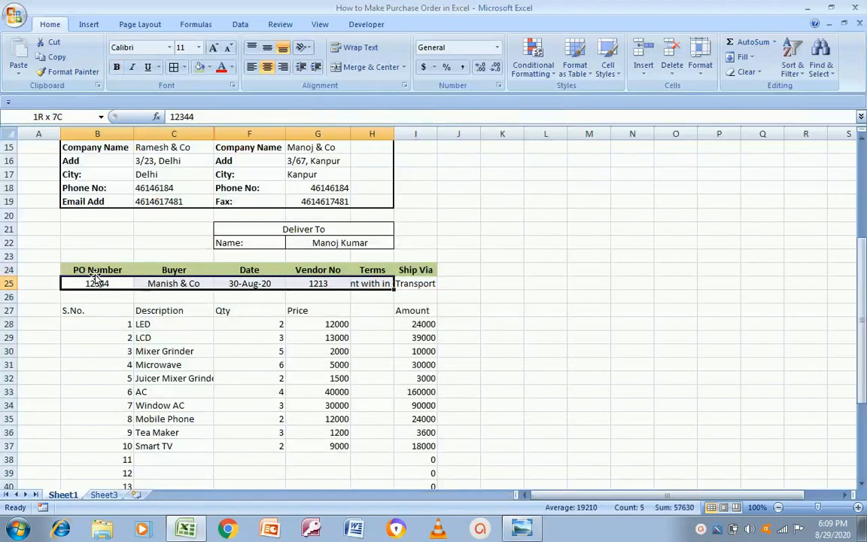
pyautogui.doubleClick(393, 134)
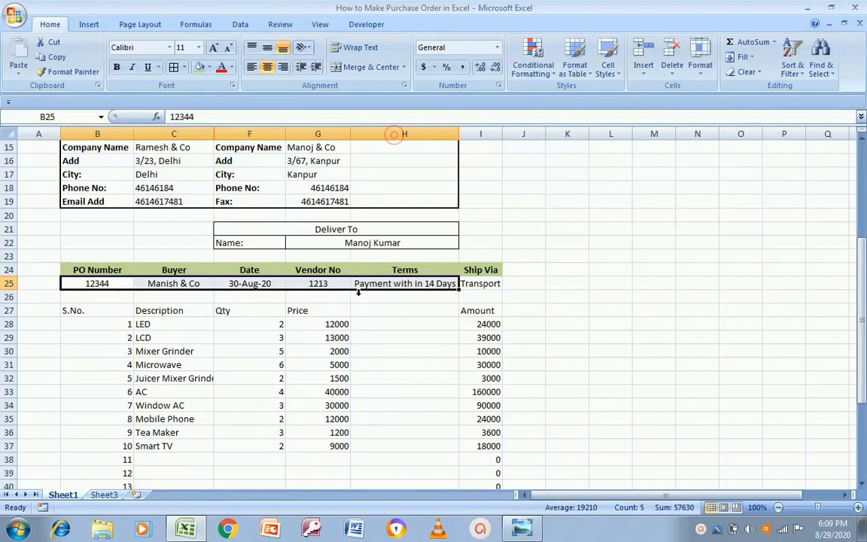
# Give the B24:I25 block a thick box border
pyautogui.click(375, 272)
pyautogui.press('Left')
pyautogui.press('Left')
pyautogui.press('Left')
pyautogui.press('Left')
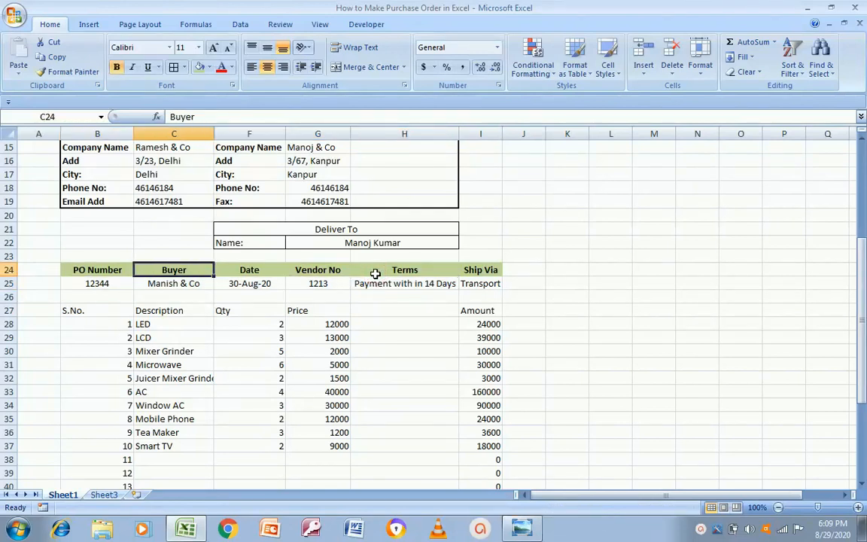
pyautogui.hotkey('shift', 'Right')
pyautogui.hotkey('shift', 'Right')
pyautogui.hotkey('shift', 'Right')
pyautogui.hotkey('shift', 'Right')
pyautogui.hotkey('shift', 'Right')
pyautogui.hotkey('shift', 'Down')
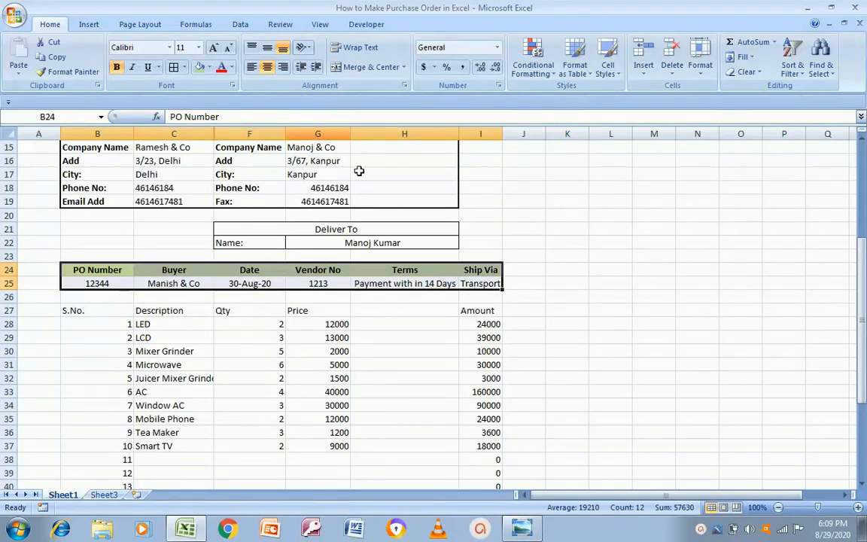
pyautogui.click(187, 69)
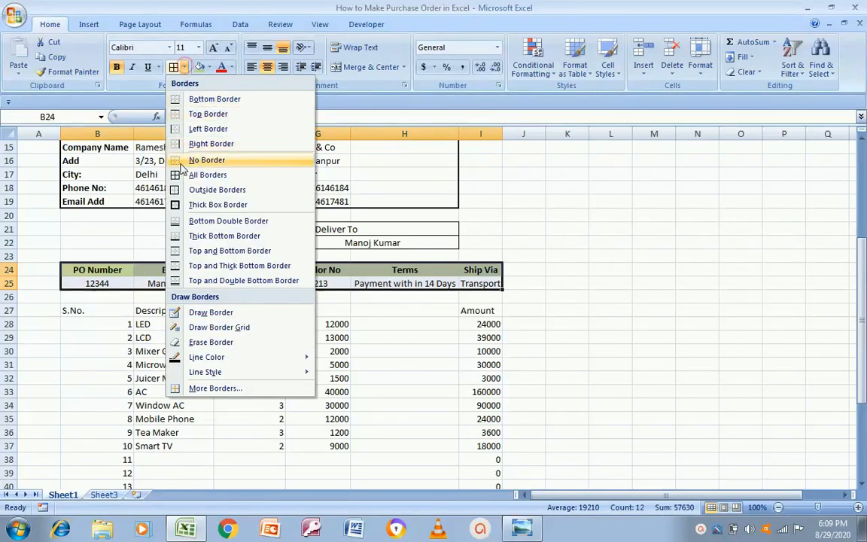
pyautogui.click(164, 188)
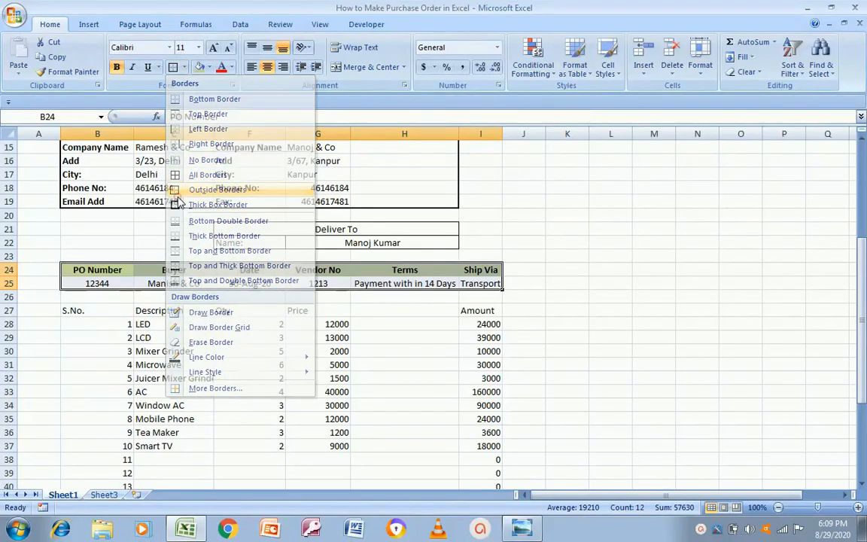
pyautogui.click(184, 68)
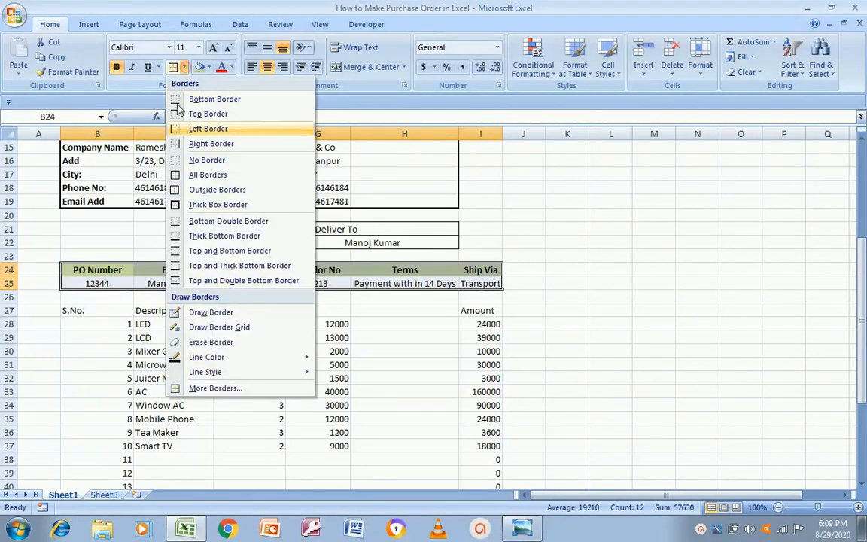
pyautogui.click(179, 210)
# Select the value row B25:I25
pyautogui.click(598, 310)
pyautogui.press('Left')
pyautogui.press('Left')
pyautogui.press('Left')
pyautogui.press('Left')
pyautogui.press('Left')
pyautogui.press('Left')
pyautogui.press('Up')
pyautogui.press('Up')
pyautogui.press('Left')
pyautogui.hotkey('shift', 'Right')
pyautogui.hotkey('shift', 'Right')
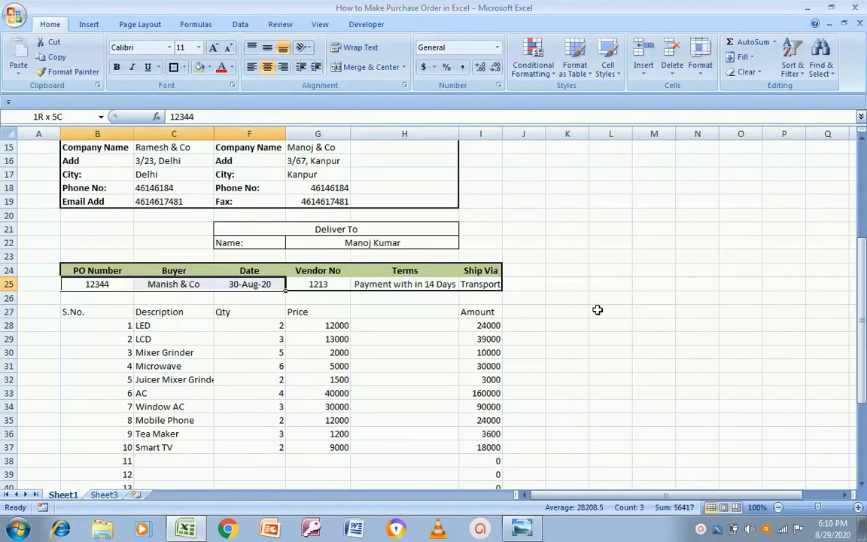
pyautogui.hotkey('shift', 'Right')
pyautogui.hotkey('shift', 'Right')
pyautogui.hotkey('shift', 'Right')
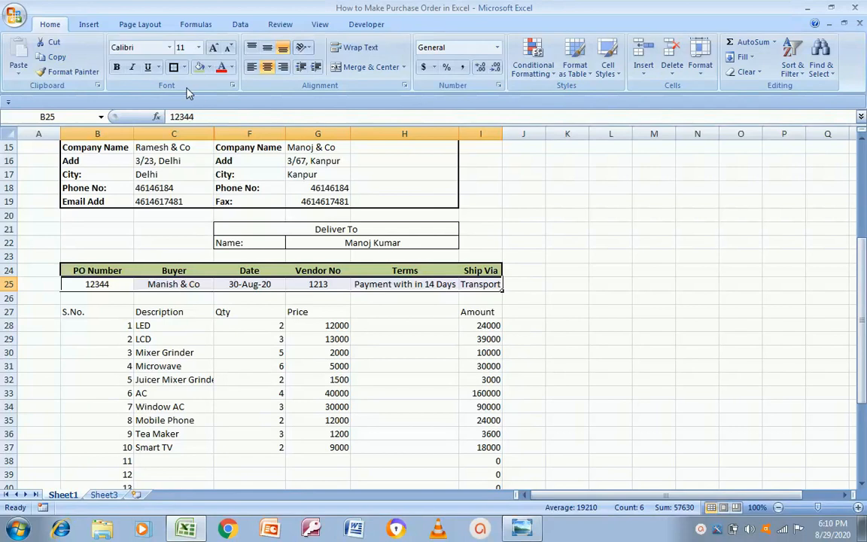
# Put a thick box border around the value row B25:I25
pyautogui.click(173, 67)
pyautogui.click(532, 322)
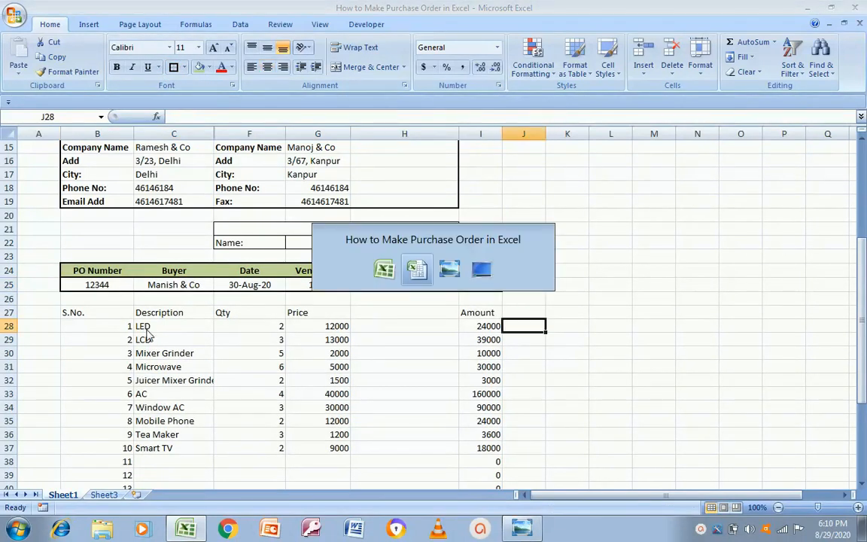
pyautogui.click(532, 530)
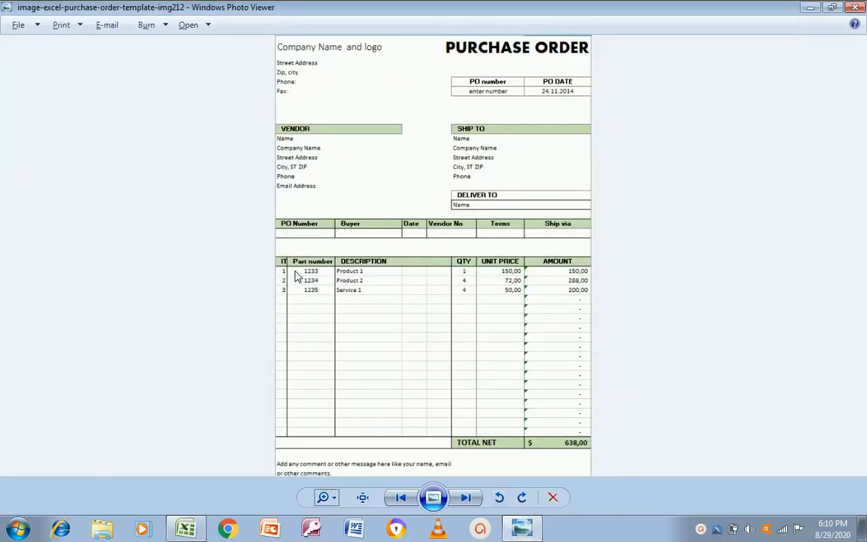
pyautogui.click(186, 529)
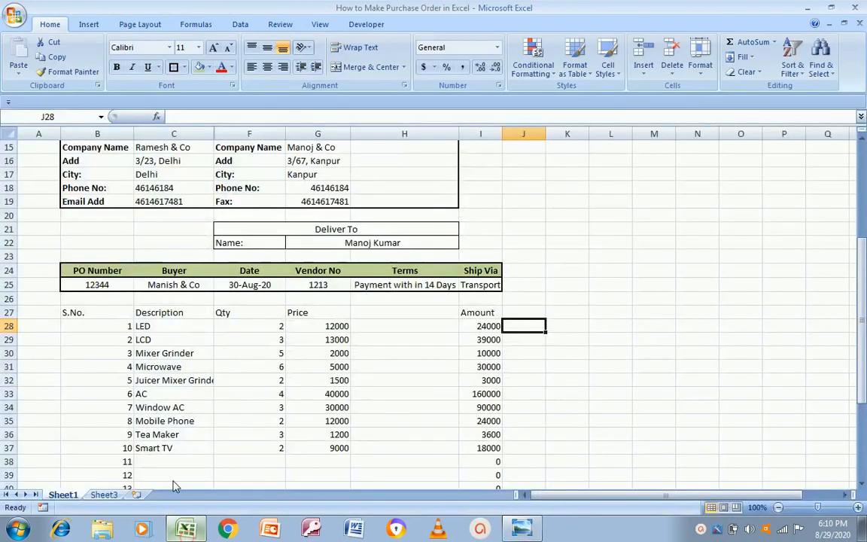
# Select the PO Number heading and its value, B24:B25
pyautogui.click(91, 267)
pyautogui.hotkey('shift', 'Right')
pyautogui.hotkey('shift', 'Down')
pyautogui.hotkey('shift', 'Down')
pyautogui.press('Up')
pyautogui.press('Up')
pyautogui.press('Down')
pyautogui.press('Down')
pyautogui.hotkey('shift', 'Down')
pyautogui.press('Down')
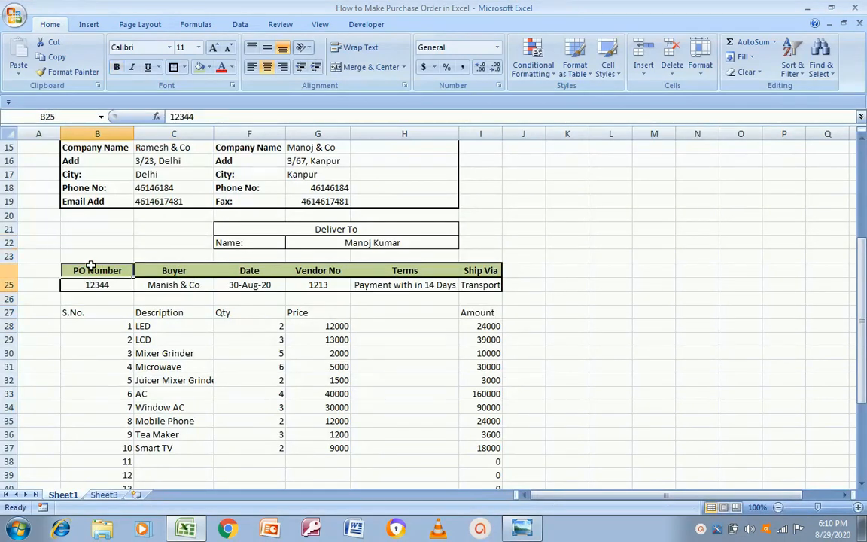
pyautogui.press('Up')
pyautogui.hotkey('shift', 'Down')
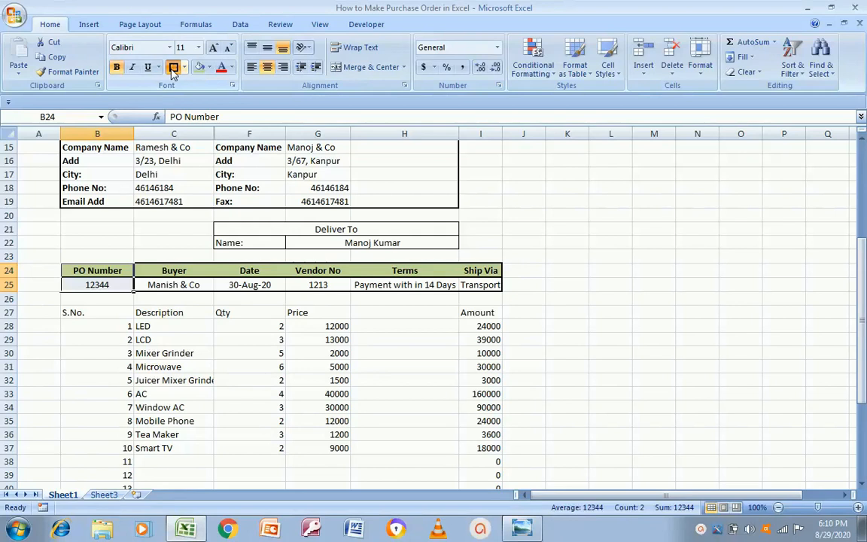
# Outline the Buyer, Date and Vendor No heading-value pairs with thick box borders
pyautogui.click(171, 279)
pyautogui.moveTo(172, 269); pyautogui.dragTo(172, 281)
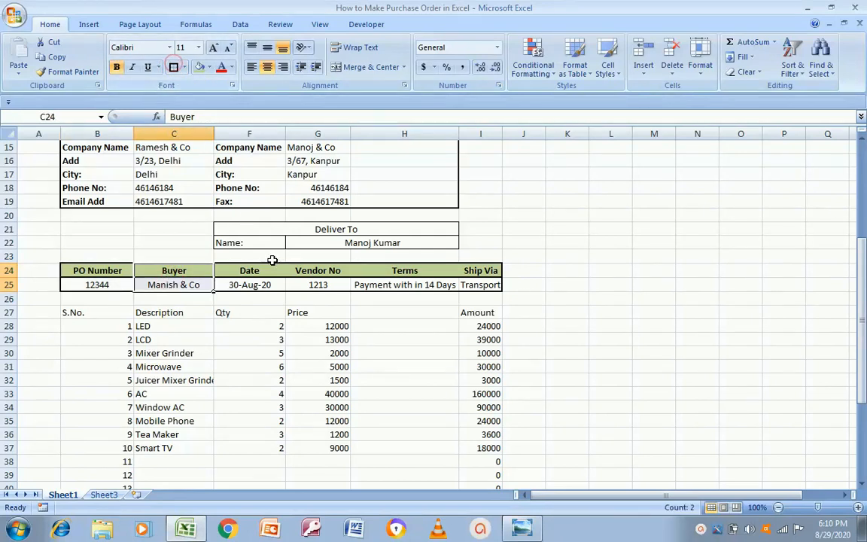
pyautogui.moveTo(263, 269); pyautogui.dragTo(259, 283)
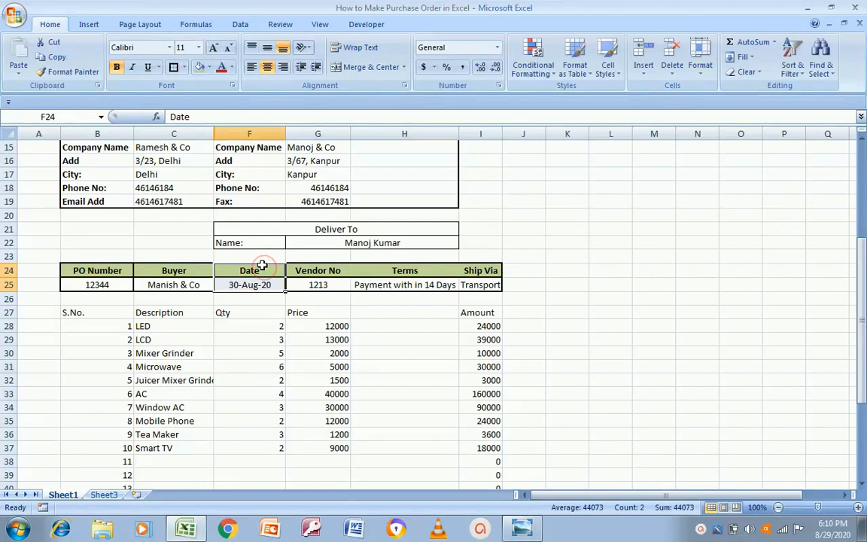
pyautogui.moveTo(340, 269); pyautogui.dragTo(331, 285)
pyautogui.click(173, 68)
# Outline the Terms and Ship Via heading-value pairs with thick box borders
pyautogui.click(435, 273)
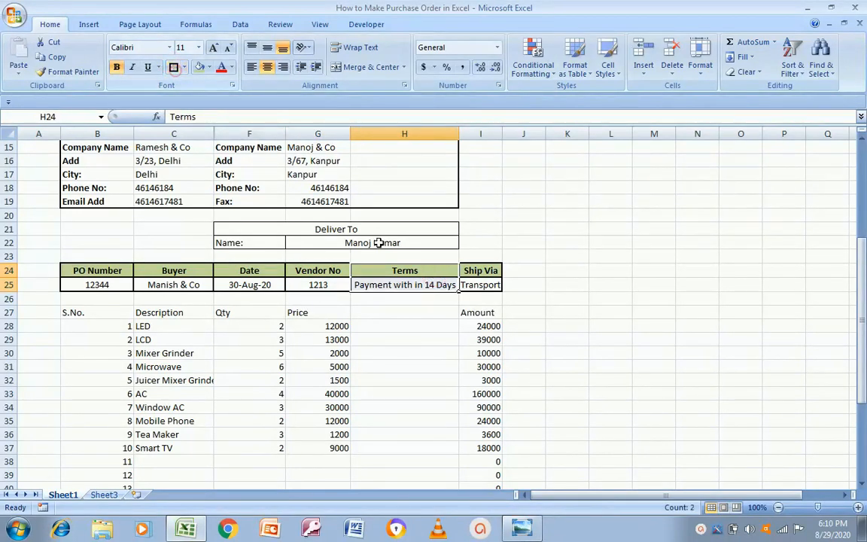
pyautogui.moveTo(475, 271); pyautogui.dragTo(478, 286)
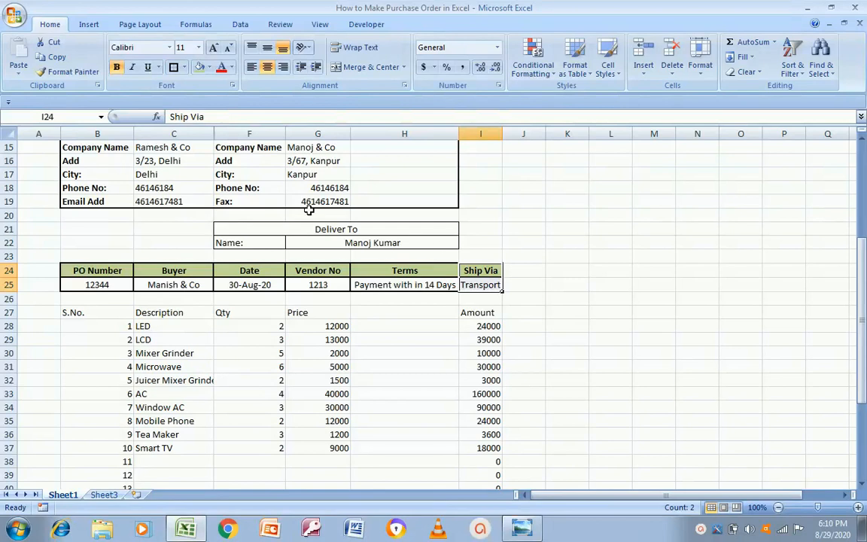
pyautogui.click(173, 70)
pyautogui.hotkey('alt', 'Tab')
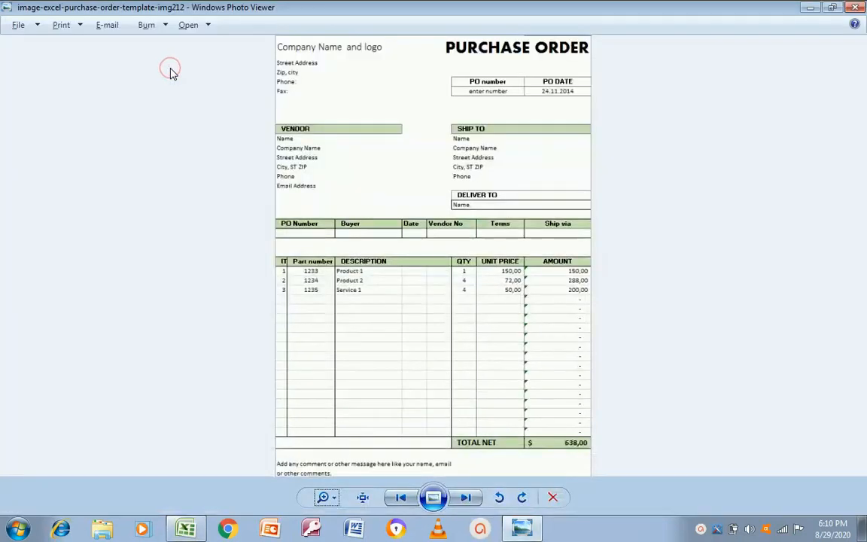
pyautogui.hotkey('alt', 'Tab')
pyautogui.press('Down')
pyautogui.press('Down')
pyautogui.press('Down')
pyautogui.press('Down')
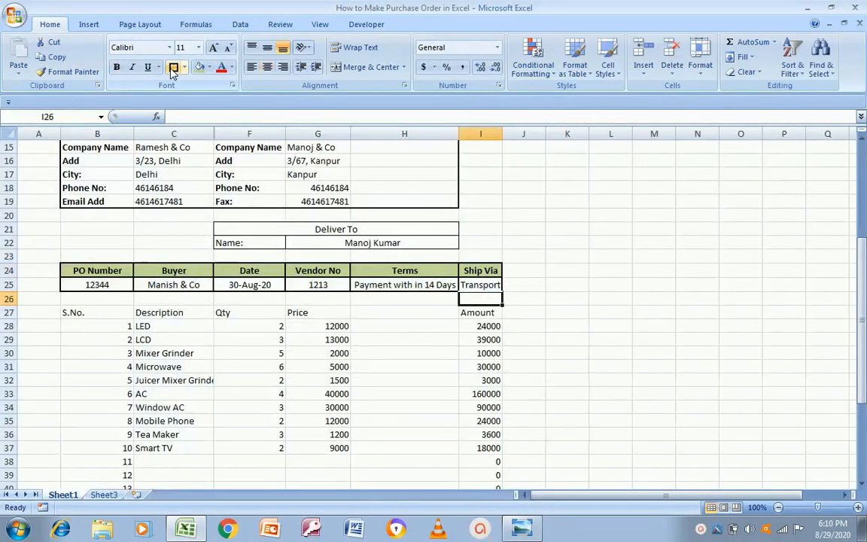
# Select header row 27, delete it, then undo the deletion
pyautogui.press('Left')
pyautogui.press('Left')
pyautogui.press('Left')
pyautogui.press('Left')
pyautogui.press('Up')
pyautogui.press('Left')
pyautogui.press('Left')
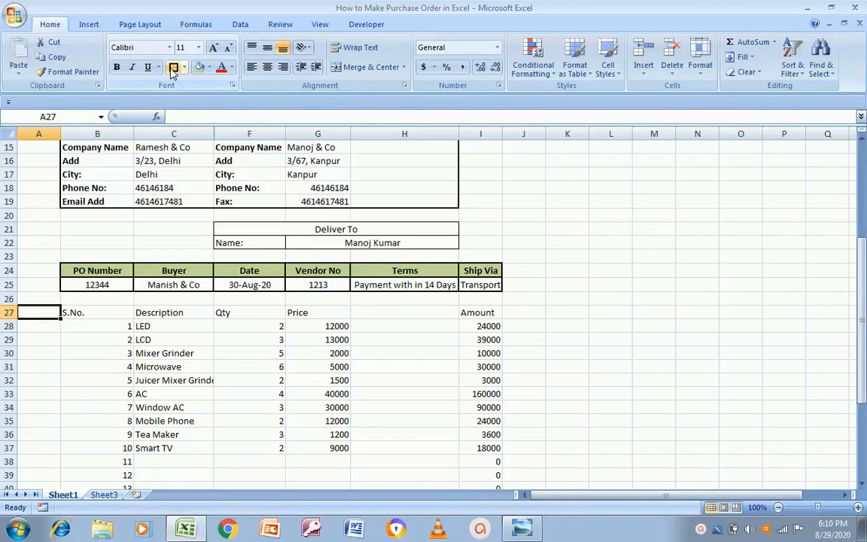
pyautogui.hotkey('shift', 'space')
pyautogui.hotkey('ctrl', '-')
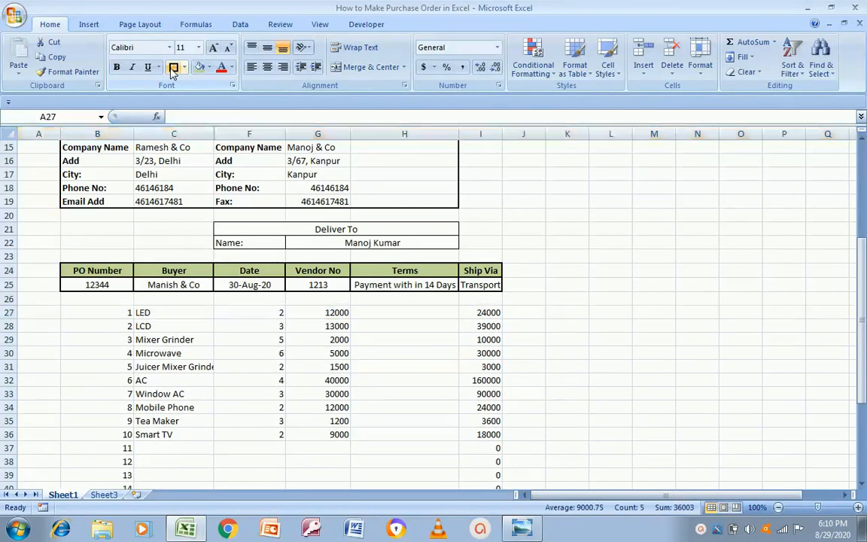
pyautogui.hotkey('ctrl', 'z')
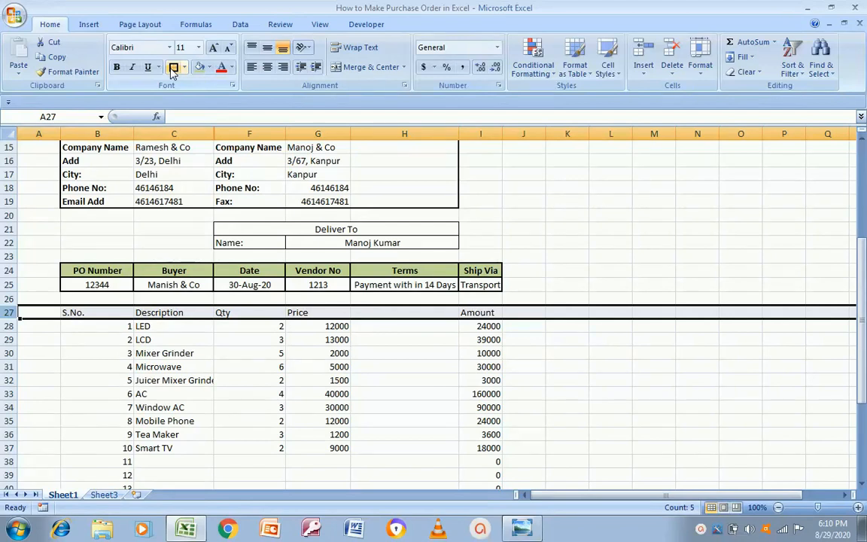
# Insert a blank row 27 above the S.No./Description item header
pyautogui.press('Down')
pyautogui.press('Up')
pyautogui.press('Right')
pyautogui.press('Right')
pyautogui.press('Left')
pyautogui.press('Left')
pyautogui.hotkey('shift', 'space')
pyautogui.rightClick(390, 312)
pyautogui.click(420, 380)
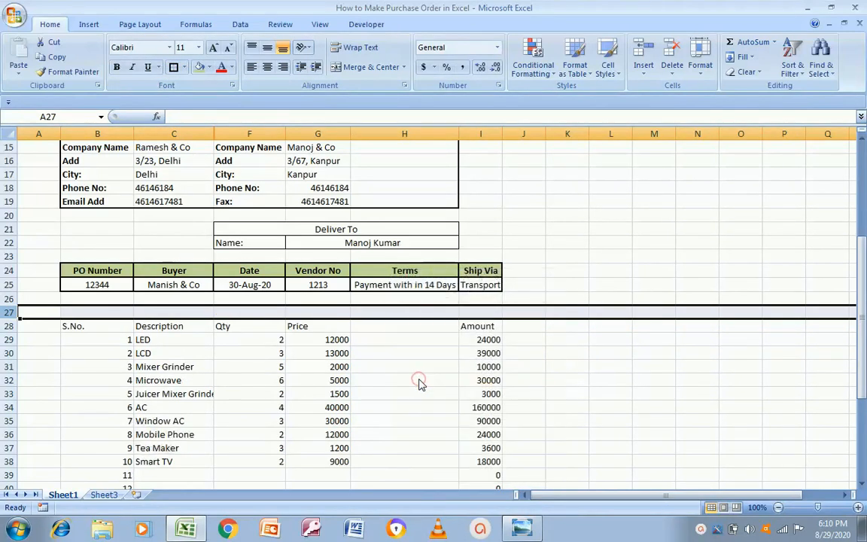
pyautogui.click(120, 329)
pyautogui.hotkey('alt', 'Tab')
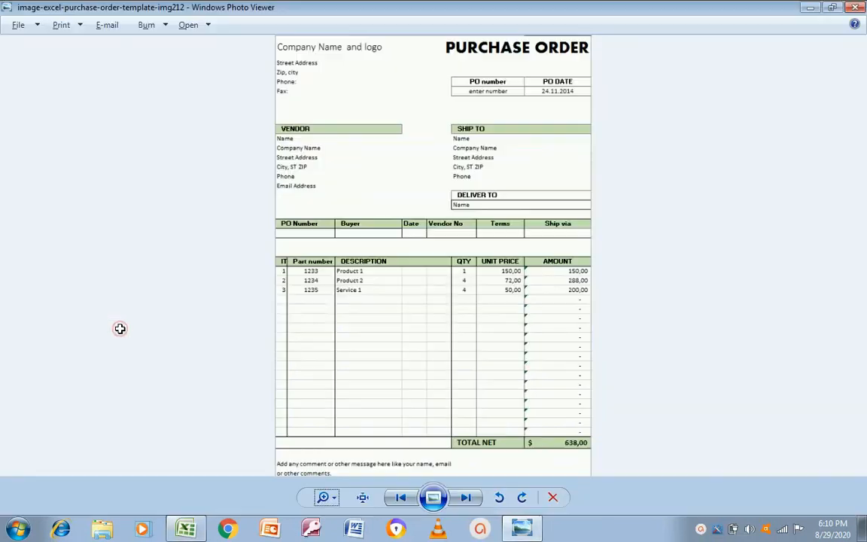
pyautogui.hotkey('alt', 'Tab')
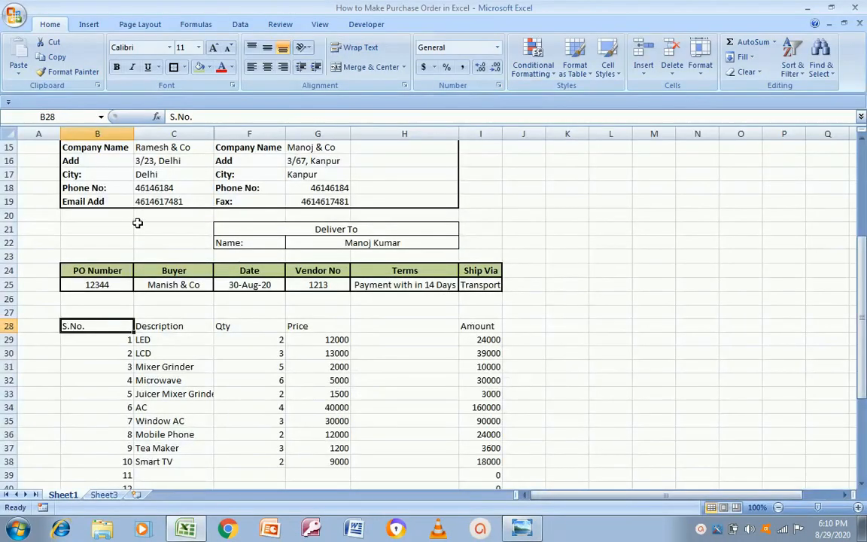
# Centre-align the item table B28:I48, including the Total Amount row
pyautogui.hotkey('shift', 'Right')
pyautogui.hotkey('shift', 'Right')
pyautogui.hotkey('shift', 'Right')
pyautogui.hotkey('shift', 'Right')
pyautogui.hotkey('shift', 'Right')
pyautogui.hotkey('ctrl', 'shift', 'Down')
pyautogui.hotkey('shift', 'Down')
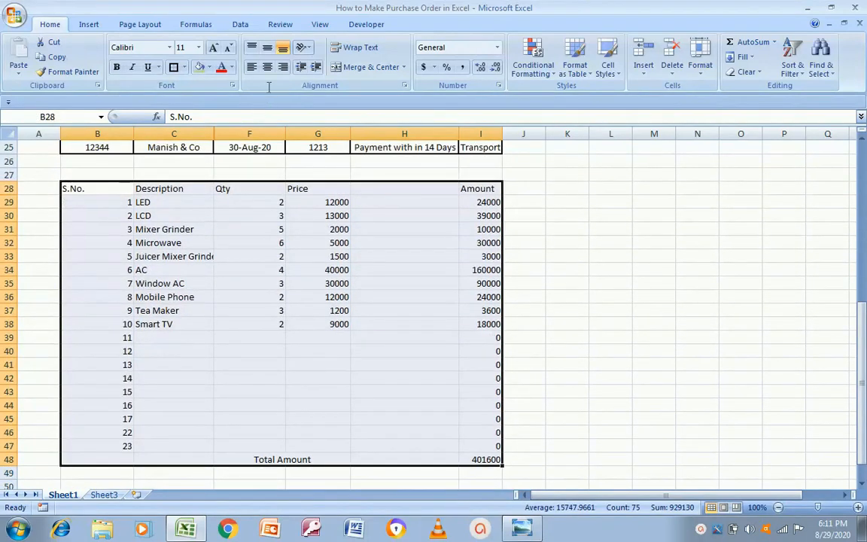
pyautogui.click(267, 67)
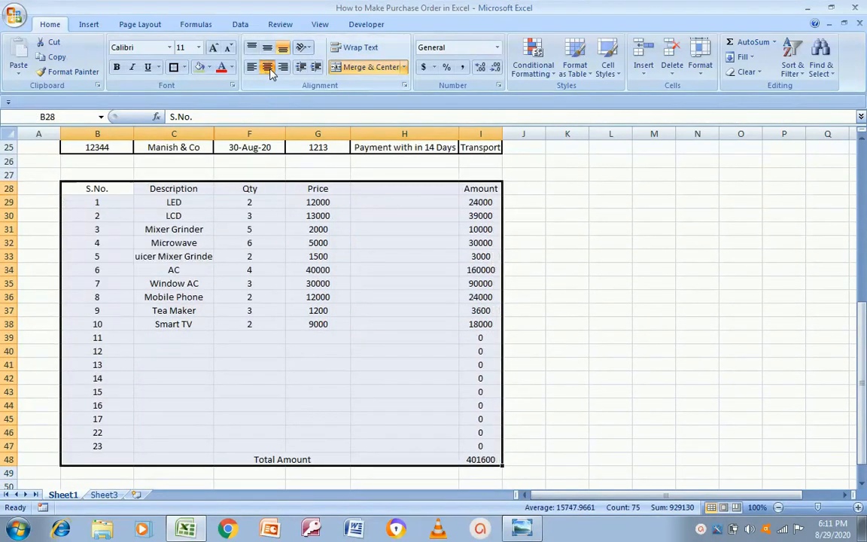
# Put an outside border around the item table B28:I47
pyautogui.click(99, 193)
pyautogui.hotkey('shift', 'Right')
pyautogui.hotkey('shift', 'Right')
pyautogui.hotkey('alt', 'Tab')
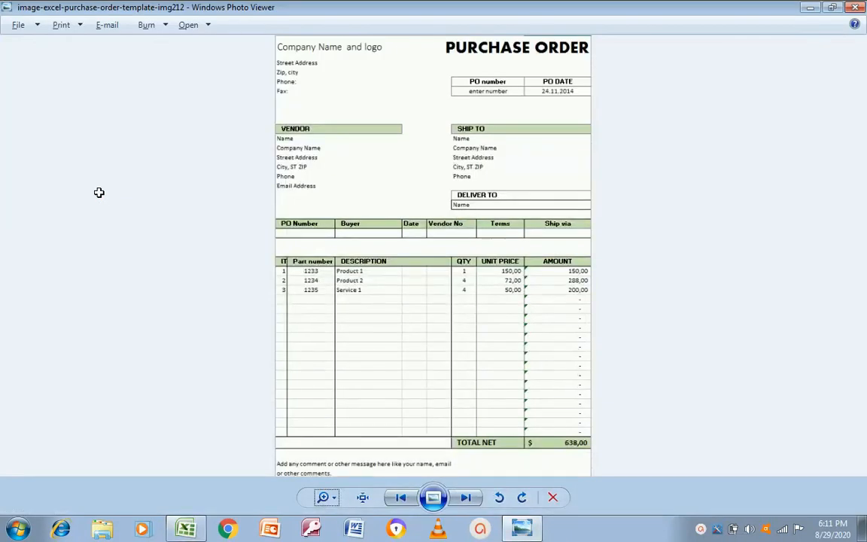
pyautogui.hotkey('alt', 'Tab')
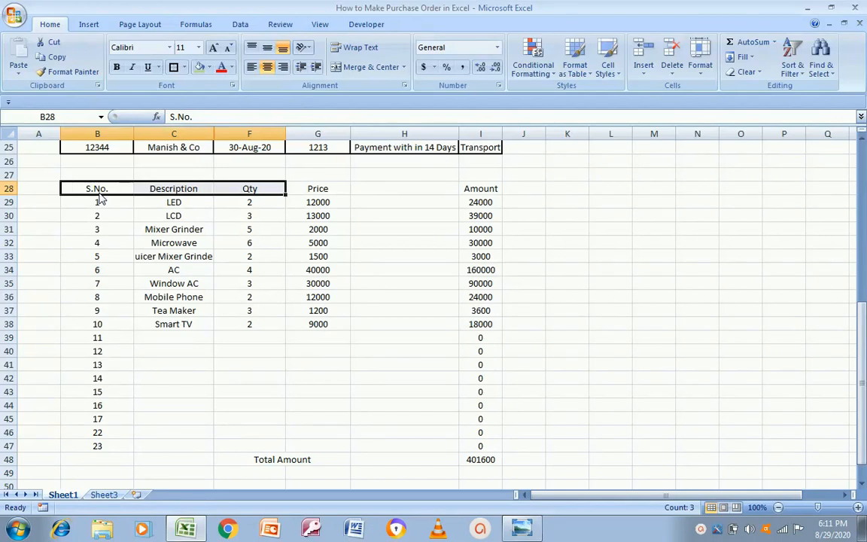
pyautogui.hotkey('shift', 'Right')
pyautogui.hotkey('shift', 'Right')
pyautogui.hotkey('shift', 'Right')
pyautogui.hotkey('shift', 'Down')
pyautogui.hotkey('shift', 'Down')
pyautogui.hotkey('shift', 'Down')
pyautogui.hotkey('shift', 'Down')
pyautogui.hotkey('shift', 'Down')
pyautogui.hotkey('shift', 'Down')
pyautogui.hotkey('shift', 'Down')
pyautogui.hotkey('shift', 'Down')
pyautogui.hotkey('shift', 'Down')
pyautogui.hotkey('shift', 'Down')
pyautogui.hotkey('shift', 'Down')
pyautogui.hotkey('shift', 'Down')
pyautogui.hotkey('shift', 'Down')
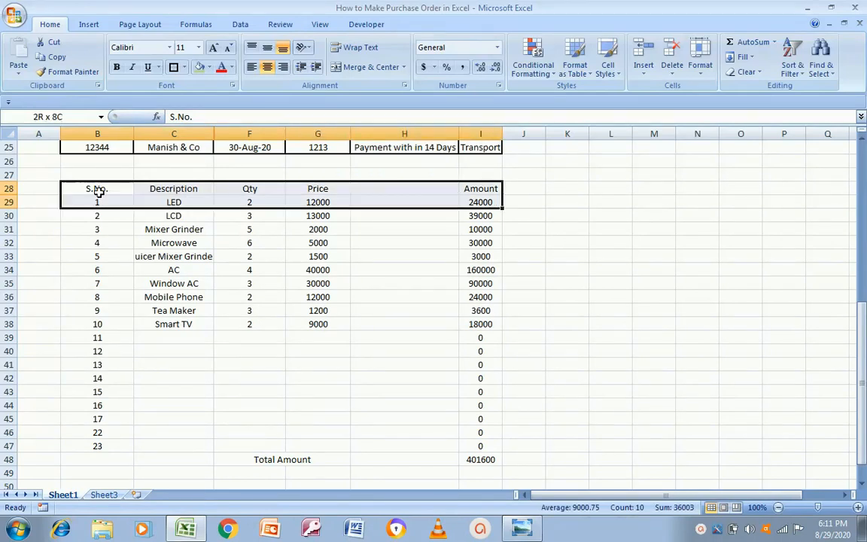
pyautogui.hotkey('shift', 'Down')
pyautogui.hotkey('shift', 'Down')
pyautogui.hotkey('shift', 'Down')
pyautogui.hotkey('shift', 'Down')
pyautogui.hotkey('shift', 'Down')
pyautogui.hotkey('shift', 'Down')
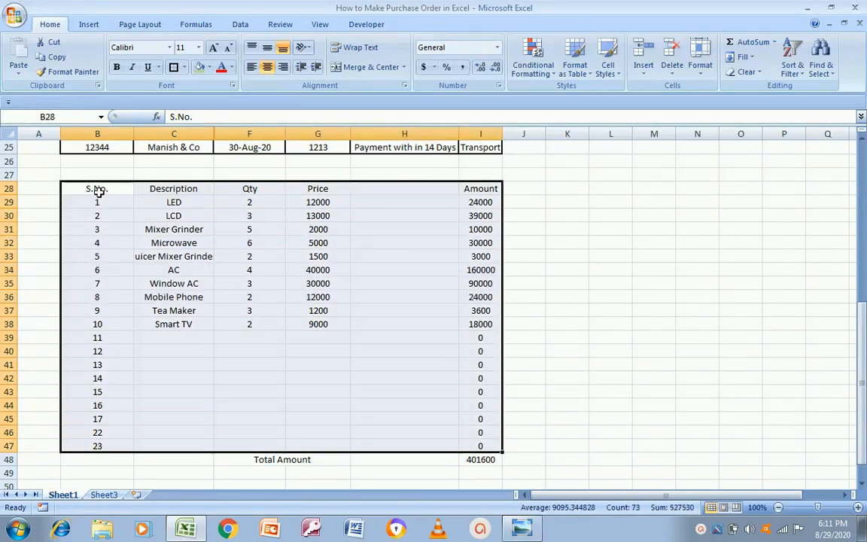
pyautogui.click(173, 67)
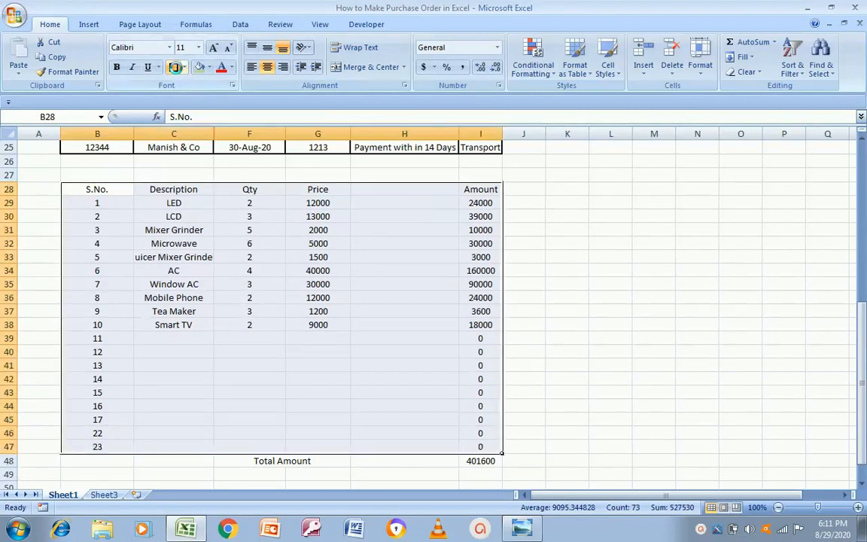
pyautogui.hotkey('alt', 'Tab')
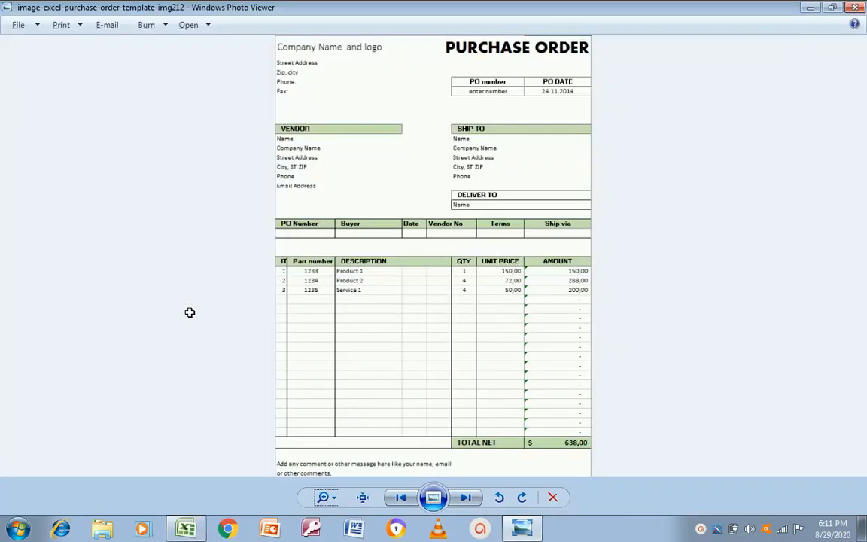
pyautogui.hotkey('alt', 'Tab')
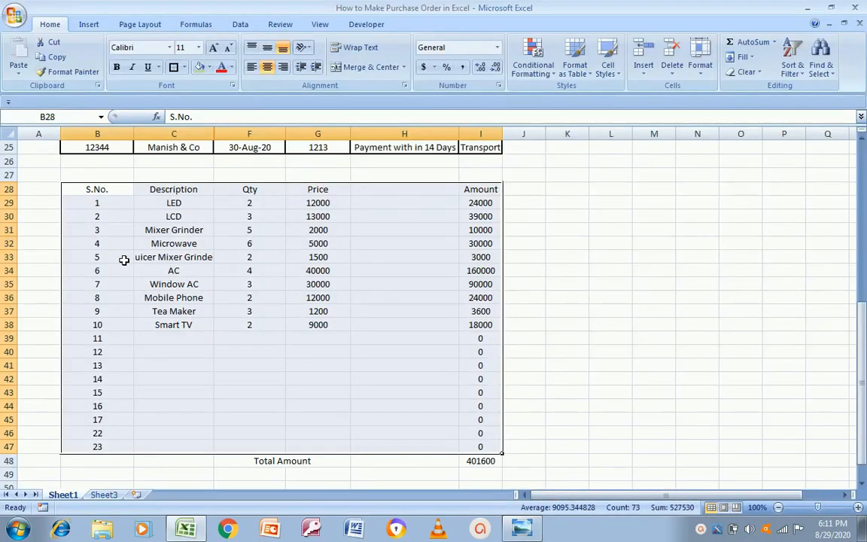
# Select the S.No. and Description columns from their header cells down to row 47
pyautogui.click(102, 198)
pyautogui.press('Up')
pyautogui.hotkey('ctrl', 'shift', 'Down')
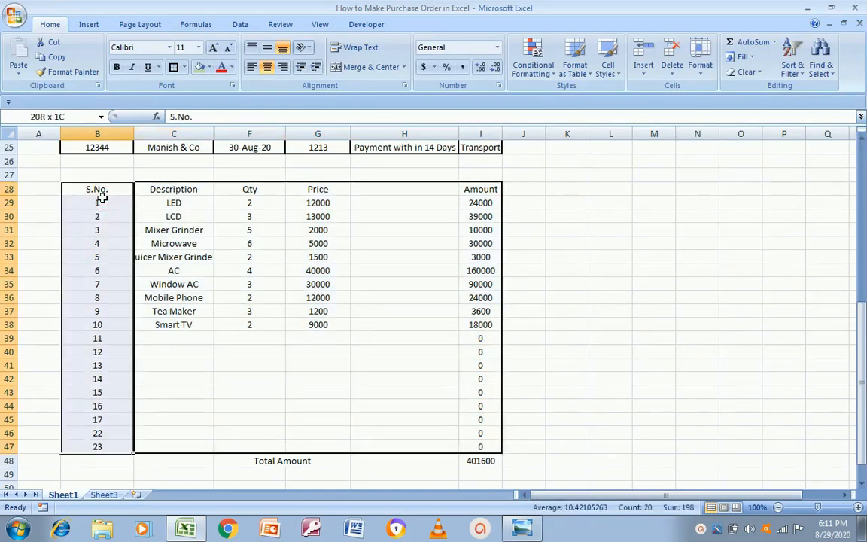
pyautogui.click(171, 203)
pyautogui.press('Up')
pyautogui.hotkey('ctrl', 'shift', 'Down')
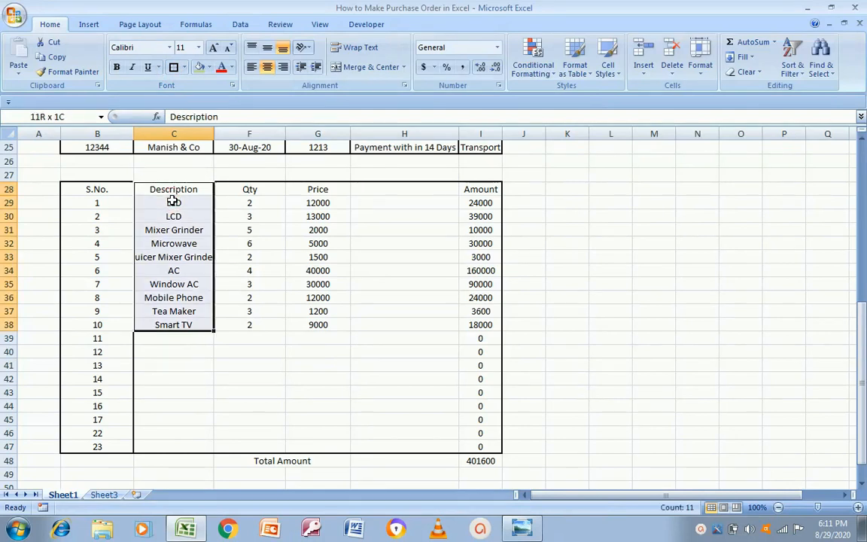
pyautogui.hotkey('ctrl', 'shift', 'Down')
pyautogui.press('Up')
pyautogui.press('Up')
pyautogui.press('Down')
pyautogui.press('Down')
pyautogui.press('Down')
pyautogui.press('Up')
pyautogui.hotkey('alt', 'Tab')
pyautogui.hotkey('alt', 'Tab')
pyautogui.hotkey('shift', 'Down')
pyautogui.hotkey('shift', 'Down')
pyautogui.hotkey('shift', 'Down')
pyautogui.hotkey('shift', 'Down')
pyautogui.hotkey('shift', 'Down')
pyautogui.hotkey('shift', 'Down')
pyautogui.hotkey('shift', 'Down')
pyautogui.hotkey('shift', 'Down')
pyautogui.hotkey('shift', 'Down')
pyautogui.hotkey('shift', 'Down')
pyautogui.hotkey('shift', 'Down')
pyautogui.hotkey('shift', 'Down')
pyautogui.hotkey('shift', 'Down')
pyautogui.hotkey('shift', 'Down')
pyautogui.hotkey('shift', 'Down')
pyautogui.hotkey('shift', 'Down')
pyautogui.hotkey('shift', 'Down')
pyautogui.hotkey('shift', 'Down')
pyautogui.hotkey('shift', 'Down')
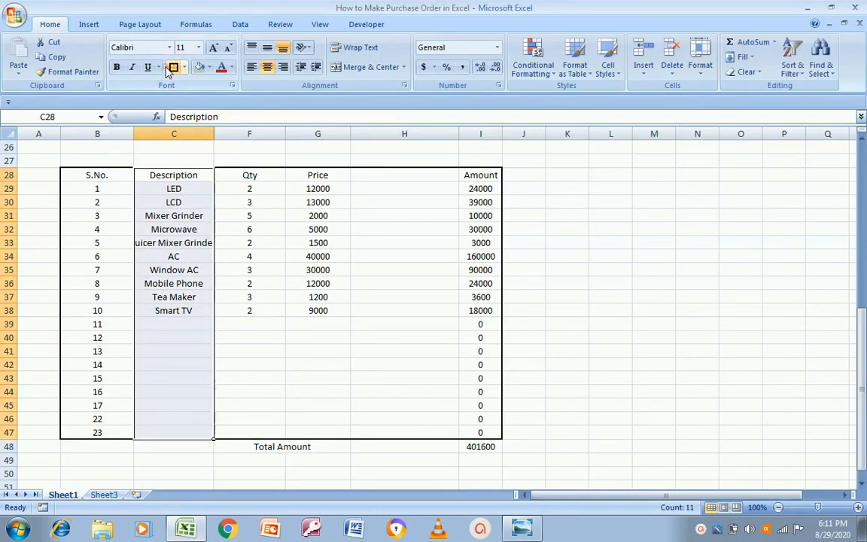
# Give the Qty, Price and Amount columns (down to row 47) each a thick box border
pyautogui.click(249, 179)
pyautogui.hotkey('shift', 'Down')
pyautogui.hotkey('shift', 'Down')
pyautogui.hotkey('shift', 'Down')
pyautogui.hotkey('shift', 'Down')
pyautogui.hotkey('shift', 'Down')
pyautogui.hotkey('shift', 'Down')
pyautogui.hotkey('shift', 'Down')
pyautogui.hotkey('shift', 'Down')
pyautogui.hotkey('shift', 'Down')
pyautogui.hotkey('shift', 'Down')
pyautogui.hotkey('shift', 'Down')
pyautogui.hotkey('shift', 'Down')
pyautogui.hotkey('shift', 'Down')
pyautogui.hotkey('shift', 'Down')
pyautogui.hotkey('shift', 'Down')
pyautogui.hotkey('shift', 'Down')
pyautogui.hotkey('shift', 'Down')
pyautogui.hotkey('shift', 'Down')
pyautogui.hotkey('shift', 'Down')
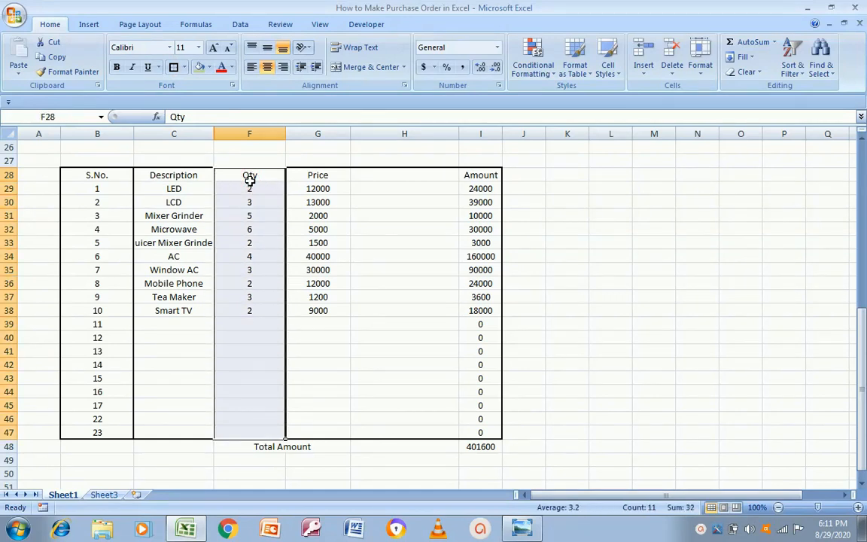
pyautogui.click(173, 67)
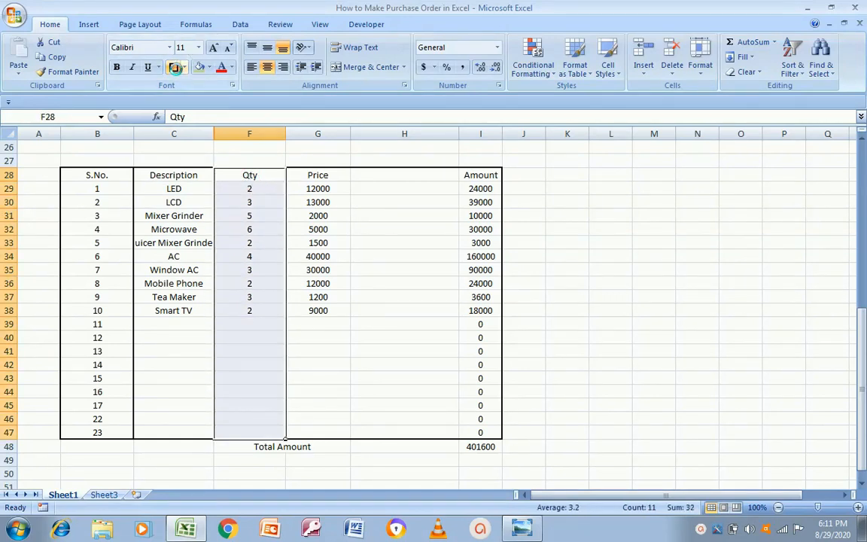
pyautogui.click(316, 175)
pyautogui.hotkey('shift', 'Down')
pyautogui.hotkey('shift', 'Down')
pyautogui.hotkey('shift', 'Down')
pyautogui.hotkey('shift', 'Down')
pyautogui.hotkey('shift', 'Down')
pyautogui.hotkey('shift', 'Down')
pyautogui.hotkey('shift', 'Down')
pyautogui.hotkey('shift', 'Down')
pyautogui.hotkey('shift', 'Down')
pyautogui.hotkey('shift', 'Down')
pyautogui.hotkey('shift', 'Down')
pyautogui.hotkey('shift', 'Down')
pyautogui.hotkey('shift', 'Down')
pyautogui.hotkey('shift', 'Down')
pyautogui.hotkey('shift', 'Down')
pyautogui.hotkey('shift', 'Down')
pyautogui.hotkey('shift', 'Down')
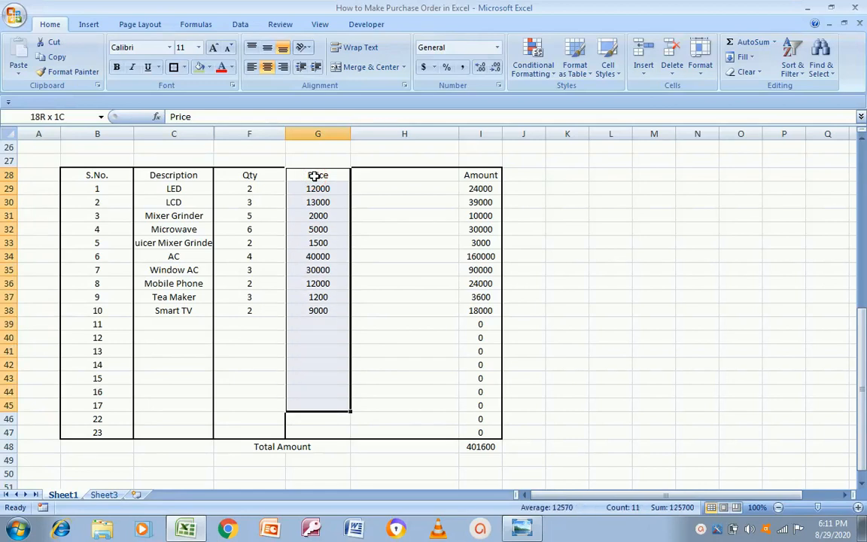
pyautogui.hotkey('shift', 'Down')
pyautogui.hotkey('shift', 'Down')
pyautogui.click(173, 68)
pyautogui.click(474, 178)
pyautogui.hotkey('shift', 'Down')
pyautogui.hotkey('shift', 'Down')
pyautogui.hotkey('shift', 'Down')
pyautogui.hotkey('shift', 'Down')
pyautogui.hotkey('shift', 'Down')
pyautogui.hotkey('shift', 'Down')
pyautogui.hotkey('shift', 'Down')
pyautogui.hotkey('shift', 'Down')
pyautogui.hotkey('shift', 'Down')
pyautogui.hotkey('shift', 'Down')
pyautogui.hotkey('shift', 'Down')
pyautogui.hotkey('shift', 'Down')
pyautogui.hotkey('shift', 'Down')
pyautogui.hotkey('shift', 'Down')
pyautogui.hotkey('shift', 'Down')
pyautogui.hotkey('shift', 'Down')
pyautogui.hotkey('shift', 'Down')
pyautogui.hotkey('shift', 'Down')
pyautogui.hotkey('shift', 'Down')
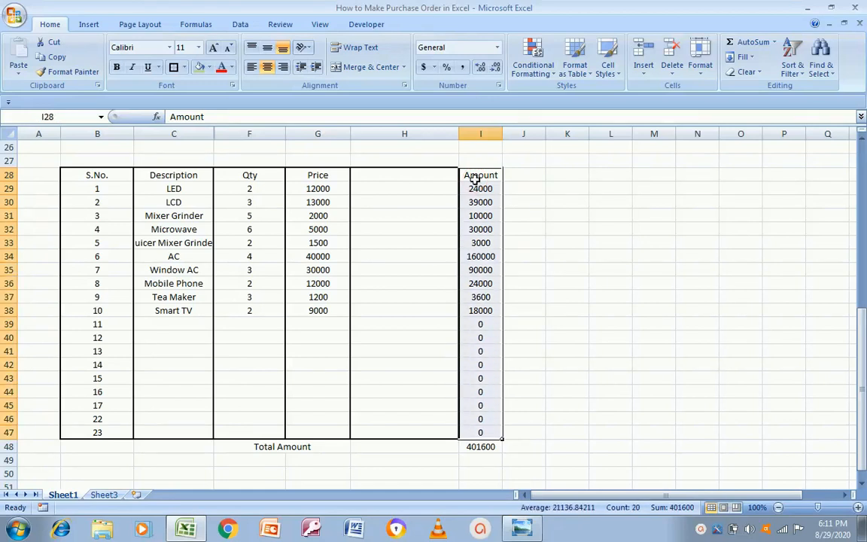
pyautogui.click(173, 68)
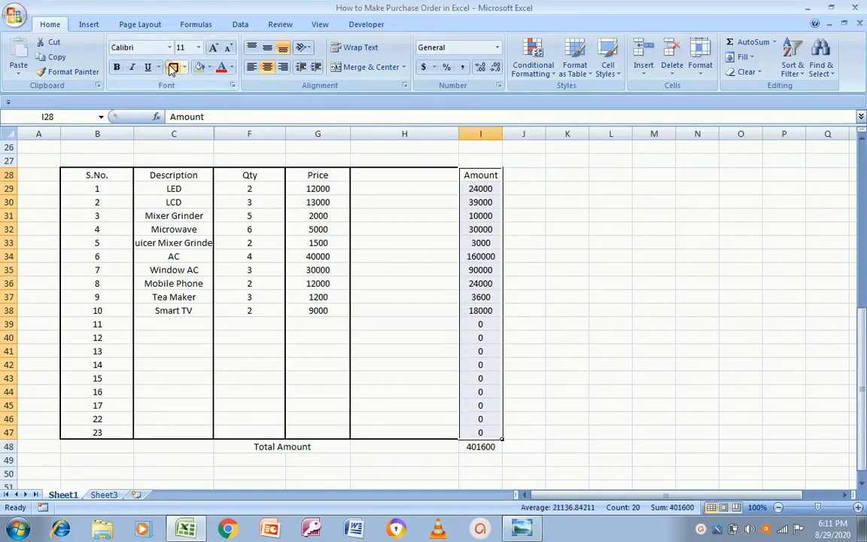
pyautogui.click(166, 395)
pyautogui.hotkey('alt', 'Tab')
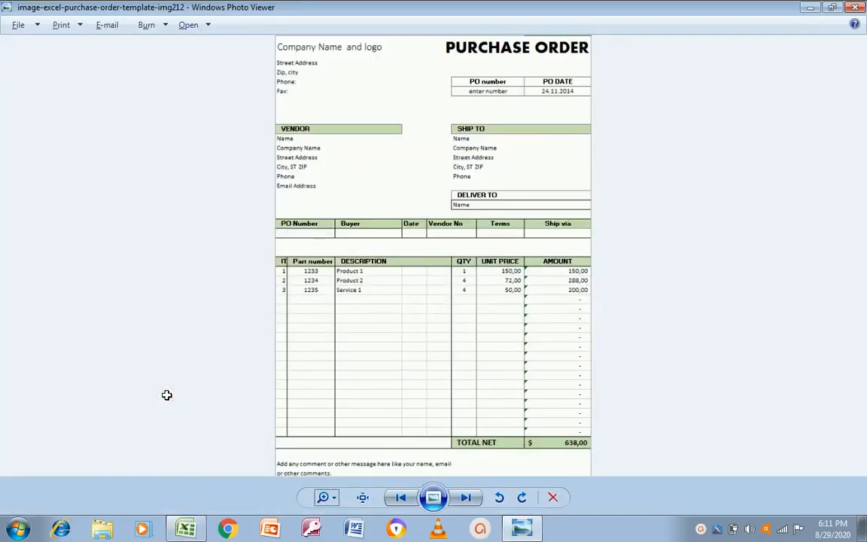
pyautogui.hotkey('alt', 'Tab')
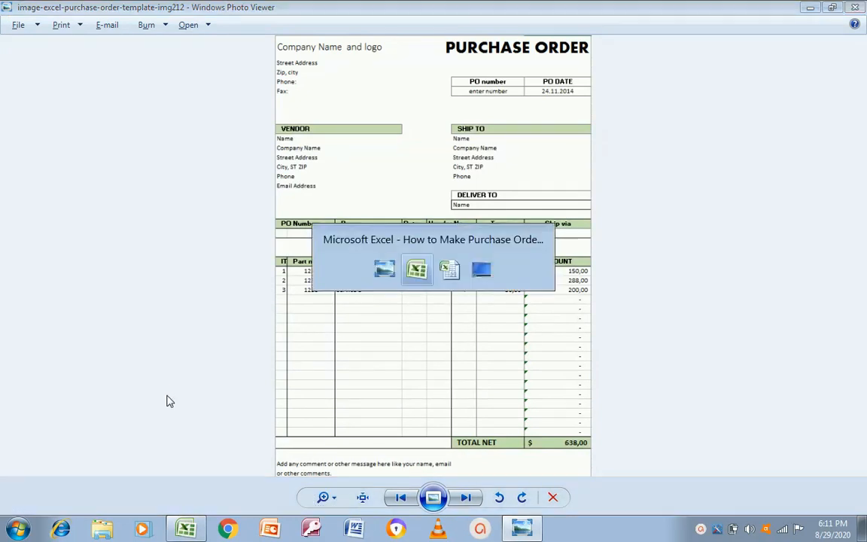
pyautogui.press('Down')
pyautogui.press('Down')
pyautogui.press('Down')
pyautogui.press('Down')
pyautogui.press('Left')
pyautogui.hotkey('alt', 'Tab')
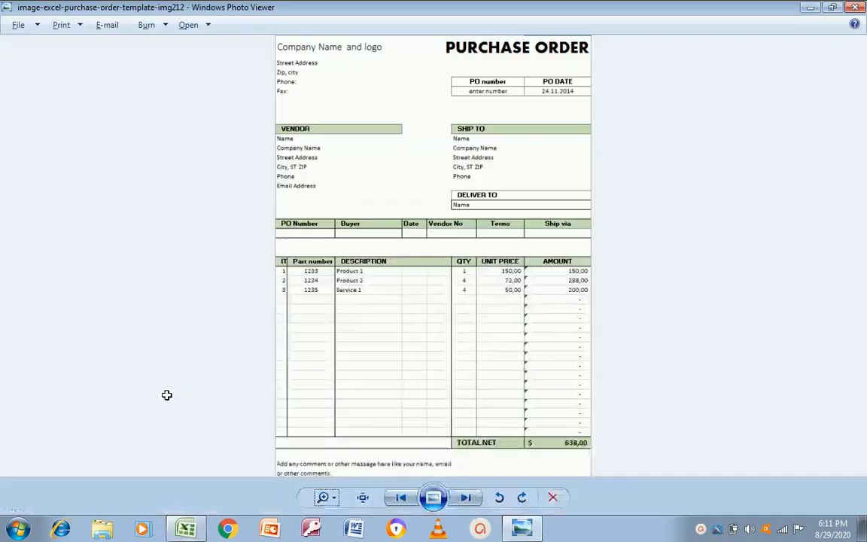
pyautogui.hotkey('alt', 'Tab')
pyautogui.hotkey('shift', 'Right')
pyautogui.hotkey('shift', 'Right')
pyautogui.hotkey('shift', 'Left')
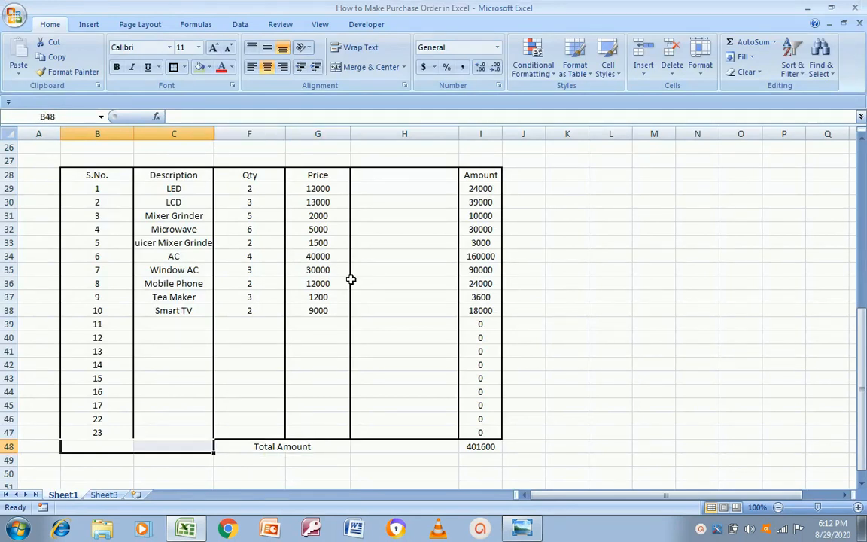
pyautogui.click(371, 67)
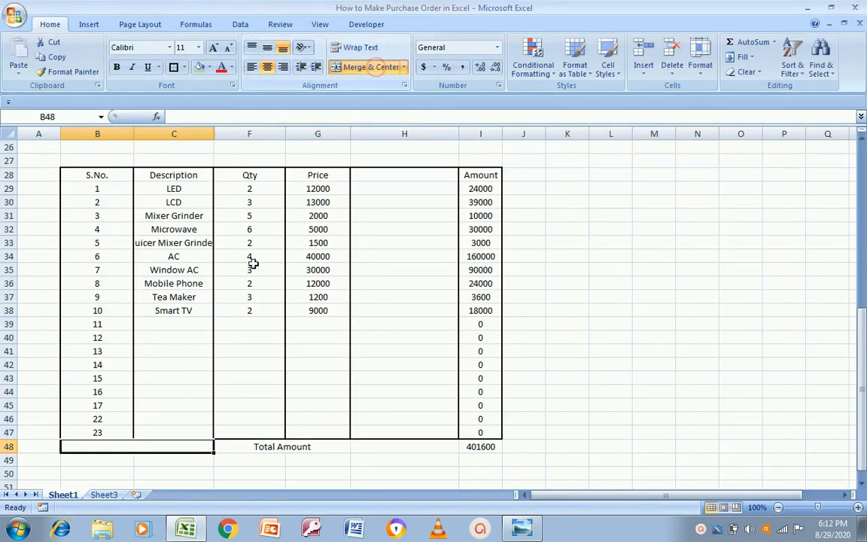
pyautogui.click(243, 447)
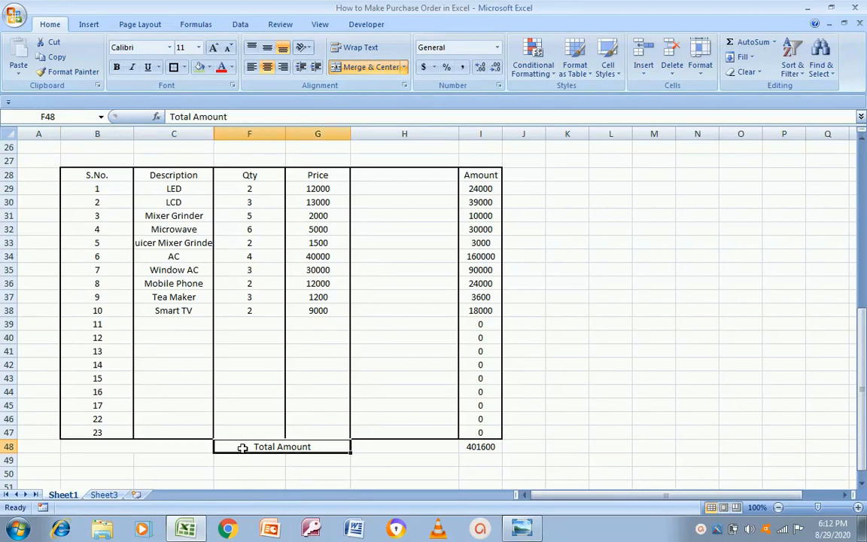
pyautogui.hotkey('alt', 'Tab')
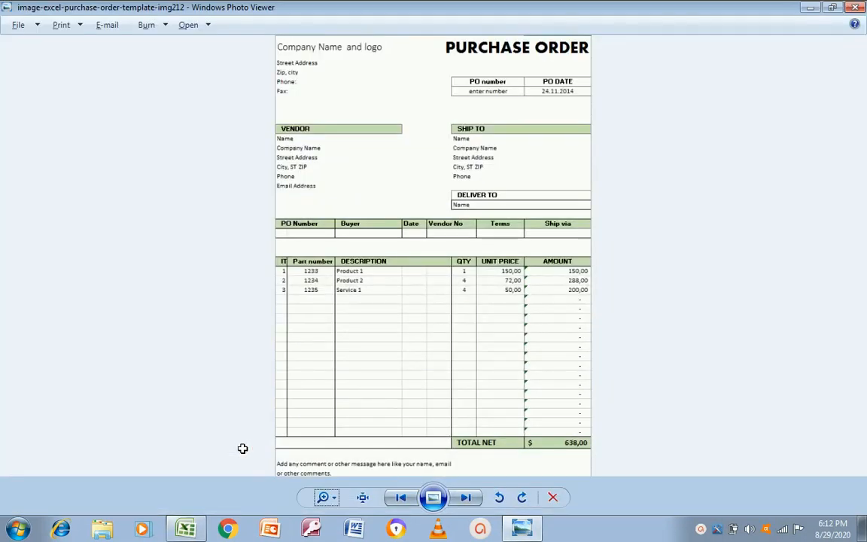
pyautogui.hotkey('alt', 'Tab')
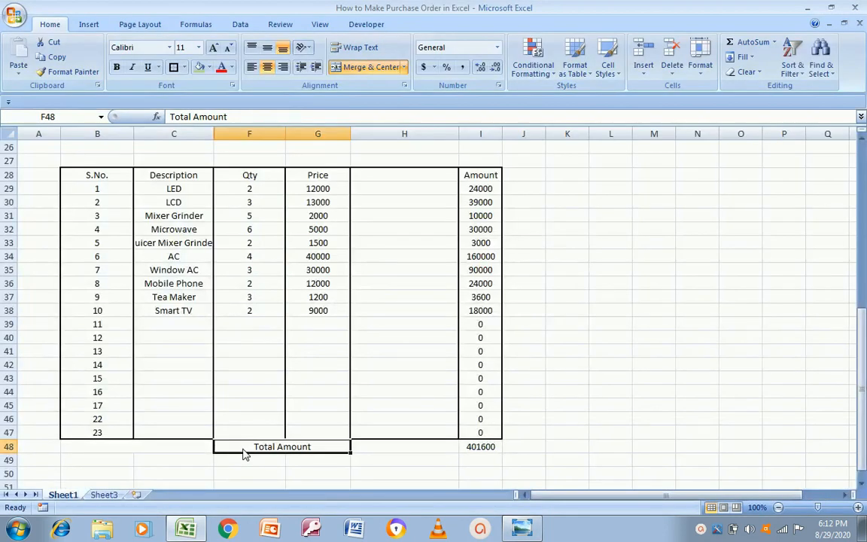
pyautogui.press('Up')
pyautogui.press('Up')
pyautogui.press('Up')
pyautogui.press('Up')
pyautogui.press('Up')
pyautogui.press('Up')
pyautogui.press('Up')
pyautogui.press('Up')
pyautogui.press('Up')
pyautogui.press('Up')
pyautogui.press('Up')
pyautogui.press('Up')
pyautogui.press('Up')
pyautogui.press('Up')
pyautogui.press('Up')
pyautogui.press('Up')
pyautogui.press('Up')
pyautogui.press('Up')
pyautogui.press('Up')
pyautogui.press('Up')
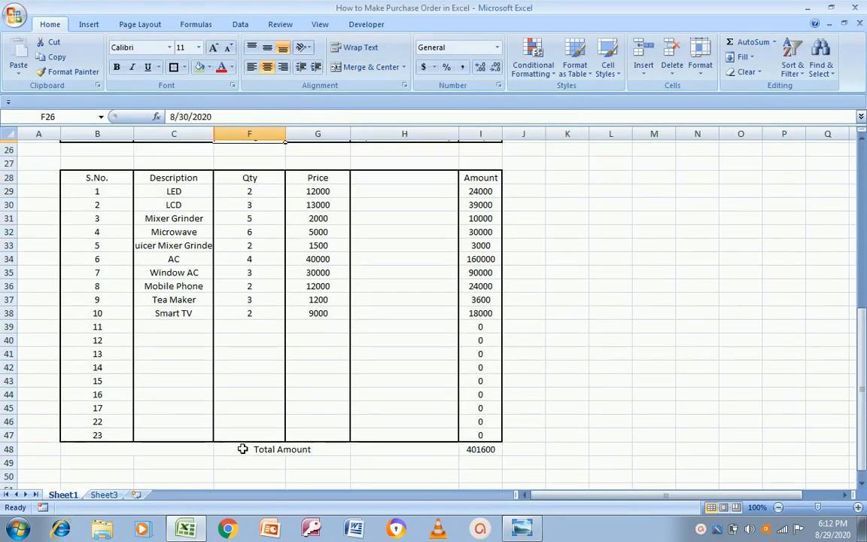
pyautogui.press('Down')
pyautogui.press('Down')
pyautogui.press('Down')
pyautogui.press('Down')
pyautogui.press('Down')
pyautogui.press('Down')
pyautogui.press('Down')
pyautogui.press('Down')
pyautogui.press('Down')
pyautogui.press('Down')
pyautogui.press('Down')
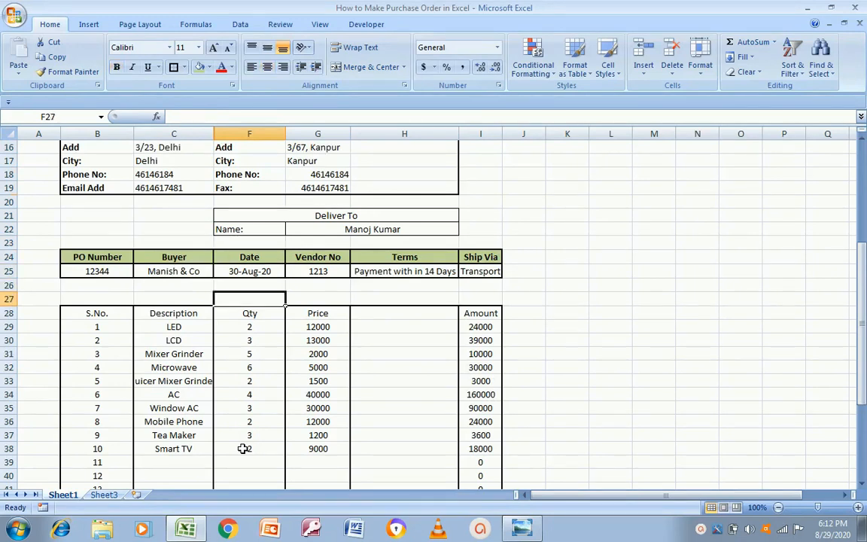
pyautogui.press('Right')
pyautogui.press('Right')
pyautogui.press('Down')
pyautogui.press('Down')
pyautogui.press('Down')
pyautogui.press('Down')
pyautogui.press('Down')
pyautogui.press('Down')
pyautogui.press('Down')
pyautogui.press('Down')
pyautogui.press('Down')
pyautogui.press('Down')
pyautogui.press('Down')
pyautogui.press('Down')
pyautogui.press('Down')
pyautogui.press('Down')
pyautogui.press('Down')
pyautogui.press('Down')
pyautogui.press('Down')
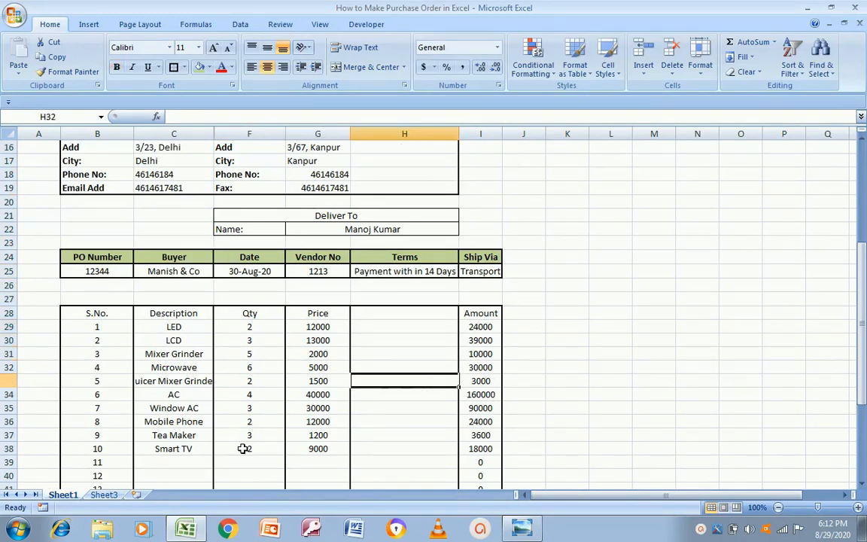
pyautogui.press('Down')
pyautogui.press('Down')
pyautogui.press('Down')
pyautogui.press('Down')
pyautogui.press('Down')
pyautogui.press('Down')
pyautogui.press('Down')
pyautogui.press('Up')
pyautogui.press('Up')
pyautogui.press('Up')
pyautogui.press('Up')
pyautogui.press('Up')
pyautogui.press('Up')
pyautogui.press('Up')
pyautogui.press('Up')
pyautogui.press('Up')
pyautogui.press('Up')
pyautogui.press('Up')
pyautogui.press('Up')
pyautogui.press('Up')
pyautogui.press('Up')
pyautogui.press('Up')
pyautogui.press('Up')
pyautogui.press('Up')
pyautogui.press('Up')
pyautogui.press('Up')
pyautogui.press('Up')
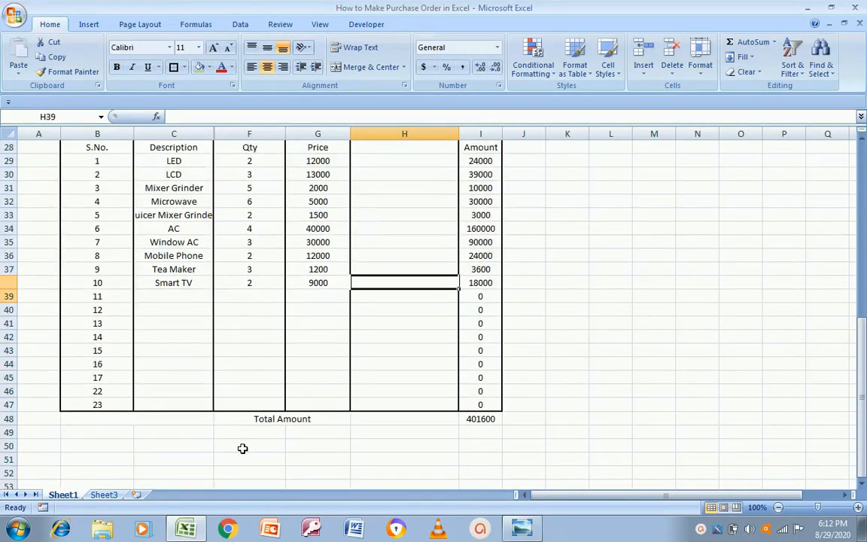
pyautogui.press('Down')
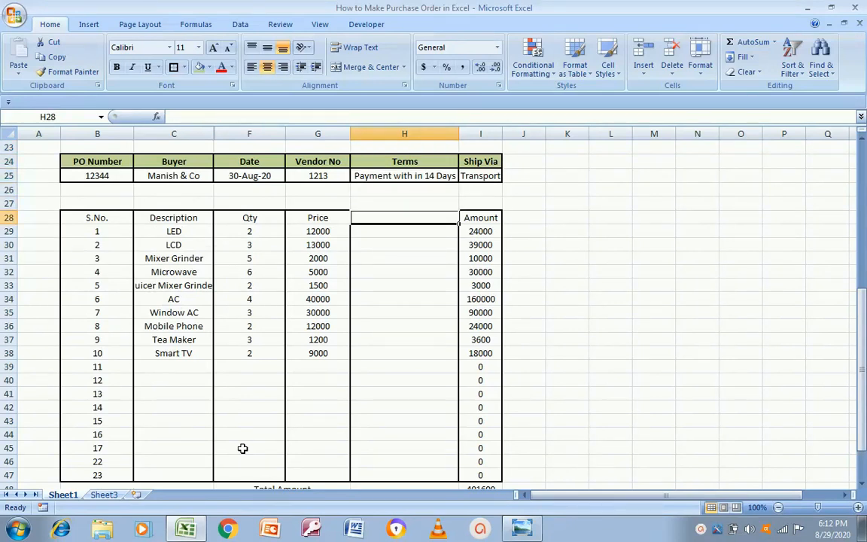
pyautogui.hotkey('alt', 'Tab')
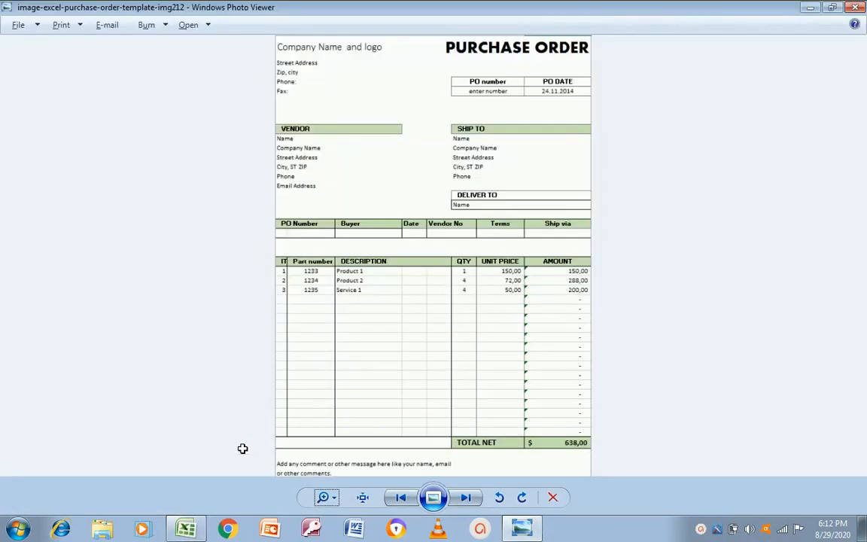
pyautogui.hotkey('alt', 'Tab')
pyautogui.press('Left')
pyautogui.hotkey('shift', 'Right')
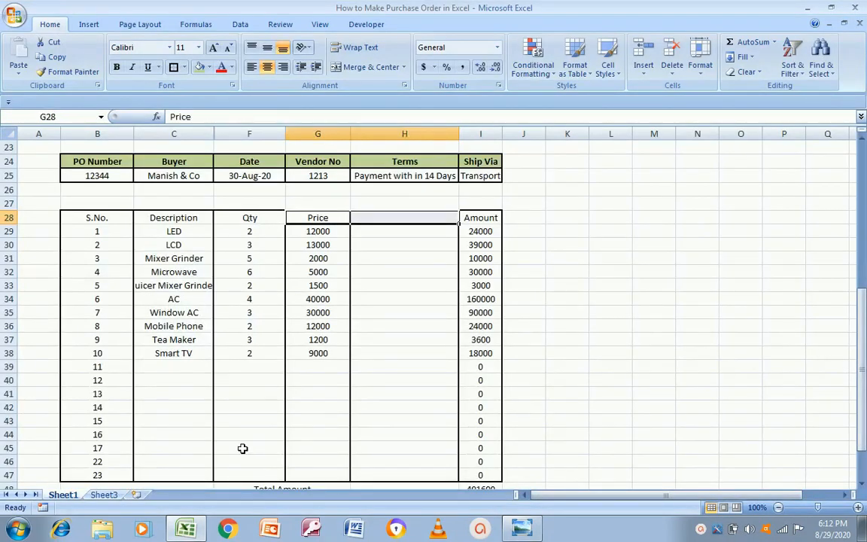
pyautogui.click(369, 67)
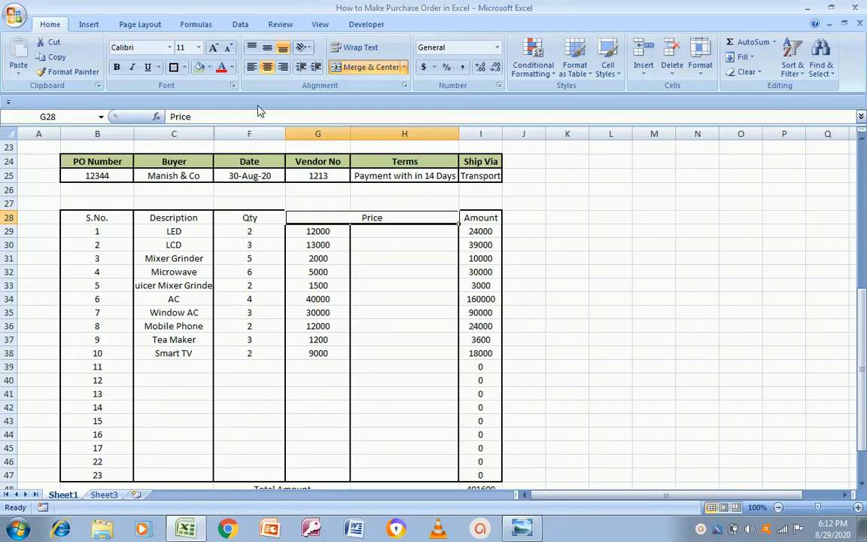
pyautogui.click(251, 67)
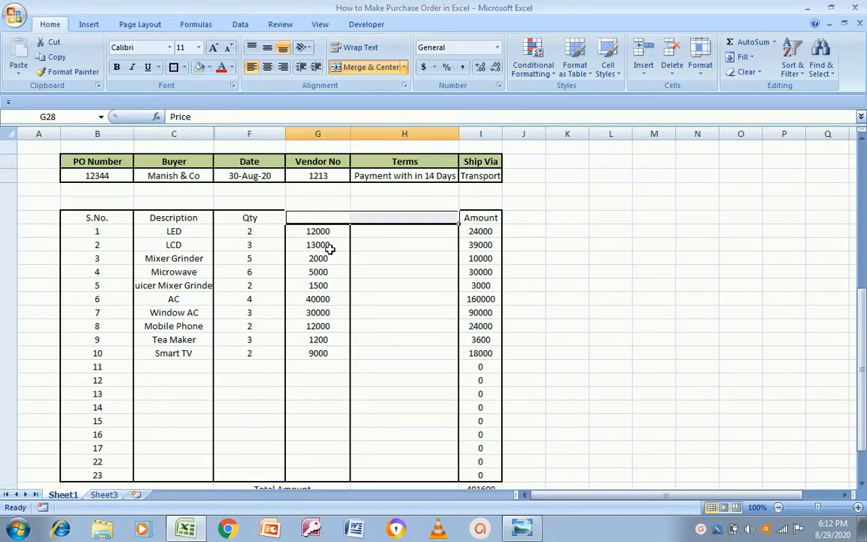
pyautogui.hotkey('ctrl', 'z')
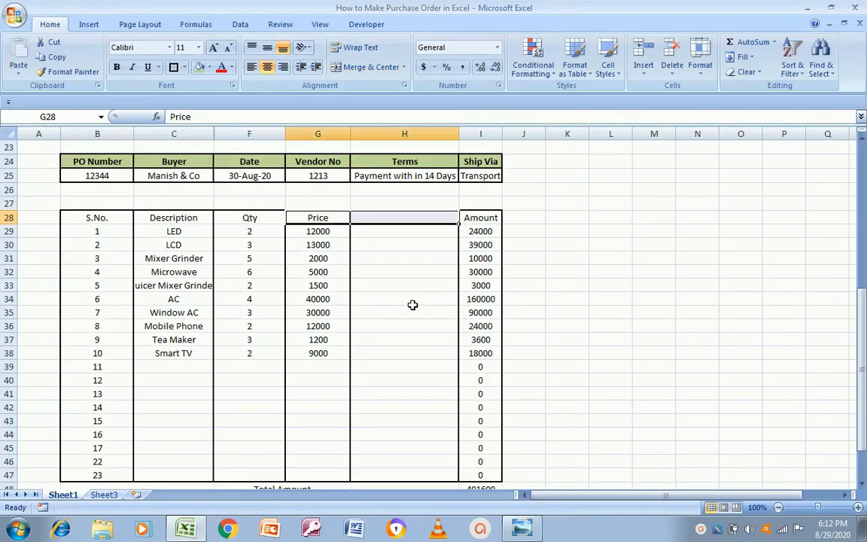
pyautogui.click(386, 251)
pyautogui.moveTo(389, 218); pyautogui.dragTo(391, 219)
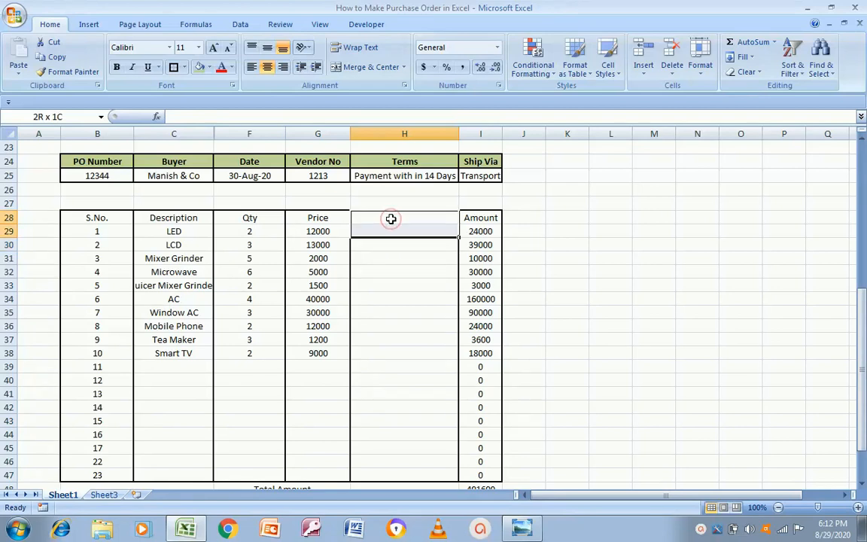
pyautogui.hotkey('shift', 'Down')
pyautogui.hotkey('shift', 'Down')
pyautogui.hotkey('shift', 'Down')
pyautogui.hotkey('shift', 'Down')
pyautogui.hotkey('shift', 'Down')
pyautogui.hotkey('shift', 'Down')
pyautogui.hotkey('shift', 'Down')
pyautogui.hotkey('shift', 'Down')
pyautogui.hotkey('shift', 'Down')
pyautogui.hotkey('shift', 'Down')
pyautogui.hotkey('shift', 'Down')
pyautogui.hotkey('shift', 'Down')
pyautogui.hotkey('shift', 'Down')
pyautogui.hotkey('shift', 'Down')
pyautogui.hotkey('shift', 'Down')
pyautogui.hotkey('shift', 'Down')
pyautogui.hotkey('shift', 'Down')
pyautogui.hotkey('shift', 'Down')
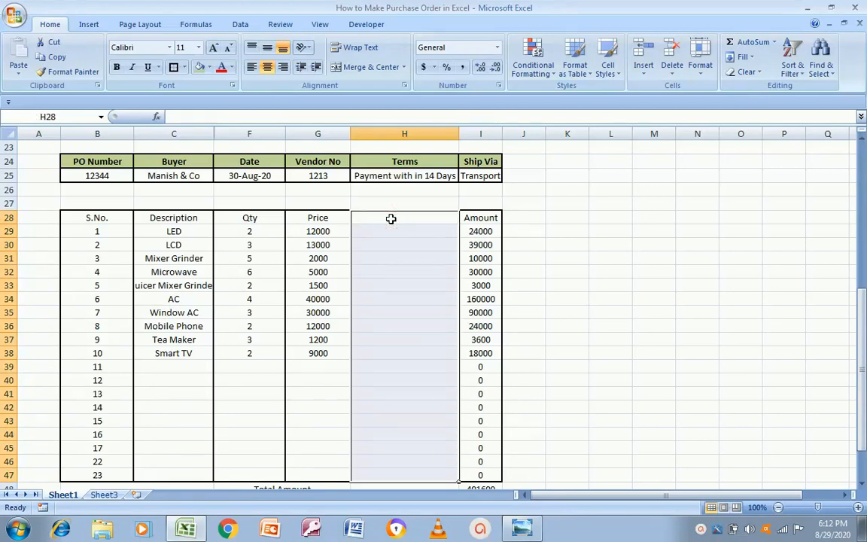
pyautogui.hotkey('alt', 'Tab')
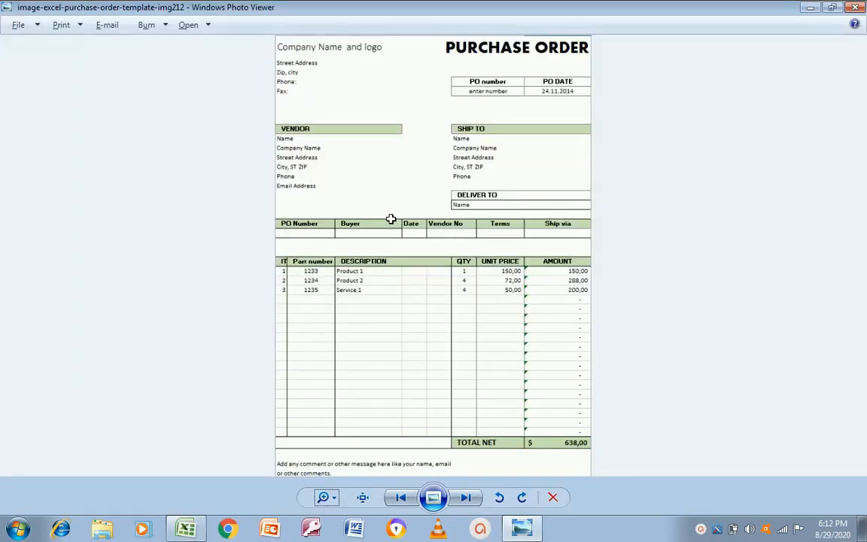
pyautogui.hotkey('alt', 'Tab')
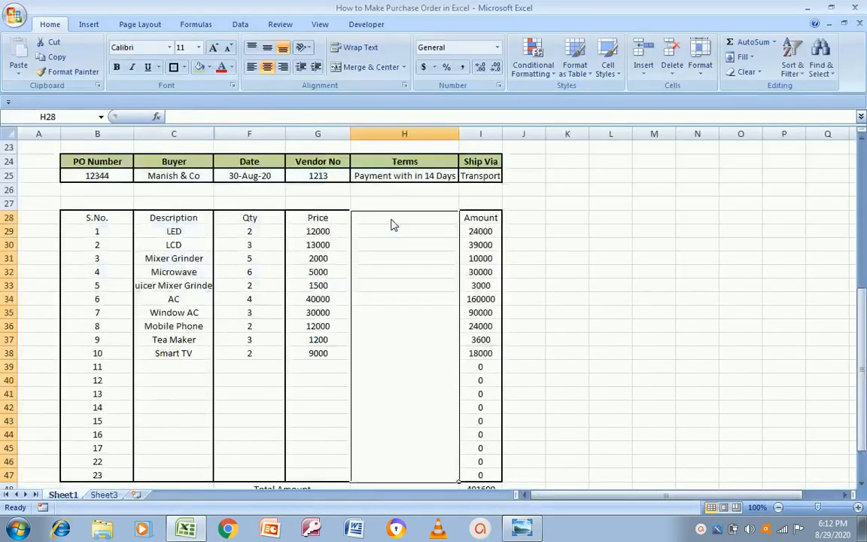
pyautogui.press('Left')
pyautogui.press('Left')
pyautogui.press('Left')
pyautogui.press('Right')
pyautogui.press('Right')
pyautogui.press('Right')
pyautogui.press('Left')
pyautogui.press('Right')
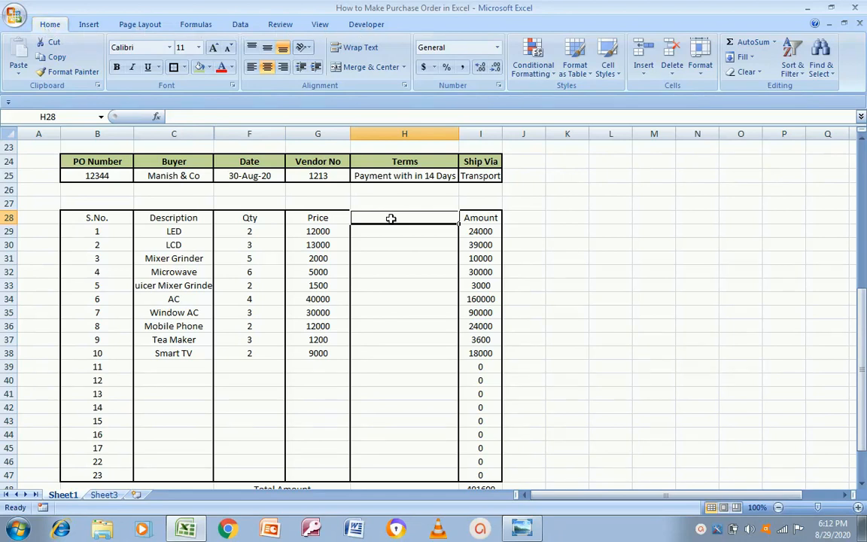
pyautogui.hotkey('alt', 'Tab')
pyautogui.hotkey('alt', 'Tab')
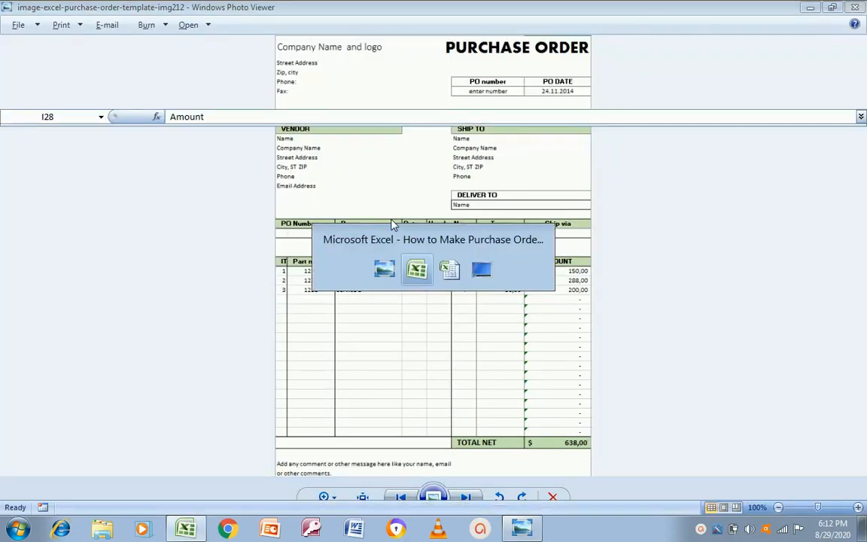
pyautogui.press('Down')
pyautogui.press('Down')
pyautogui.press('Down')
pyautogui.press('Down')
pyautogui.press('Down')
pyautogui.press('Down')
pyautogui.press('Down')
pyautogui.press('Down')
pyautogui.press('Down')
pyautogui.press('Down')
pyautogui.press('Down')
pyautogui.press('Down')
pyautogui.press('Down')
pyautogui.press('Down')
pyautogui.press('Down')
pyautogui.press('Down')
pyautogui.press('Down')
pyautogui.press('Down')
pyautogui.press('Down')
pyautogui.press('Up')
pyautogui.press('Up')
pyautogui.press('Up')
pyautogui.press('Up')
pyautogui.press('Up')
pyautogui.press('Up')
pyautogui.press('Up')
pyautogui.press('Up')
pyautogui.press('Up')
pyautogui.press('Up')
pyautogui.press('Up')
pyautogui.press('Up')
pyautogui.press('Up')
pyautogui.press('Up')
pyautogui.press('Up')
pyautogui.press('Up')
pyautogui.press('Up')
pyautogui.press('Up')
pyautogui.click(391, 219)
pyautogui.hotkey('shift', 'Down')
pyautogui.hotkey('shift', 'Down')
pyautogui.hotkey('shift', 'Down')
pyautogui.hotkey('shift', 'Down')
pyautogui.hotkey('shift', 'Down')
pyautogui.hotkey('shift', 'Down')
pyautogui.hotkey('shift', 'Down')
pyautogui.hotkey('shift', 'Down')
pyautogui.hotkey('shift', 'Down')
pyautogui.hotkey('shift', 'Down')
pyautogui.hotkey('shift', 'Down')
pyautogui.hotkey('shift', 'Down')
pyautogui.hotkey('shift', 'Down')
pyautogui.hotkey('shift', 'Down')
pyautogui.hotkey('shift', 'Down')
pyautogui.hotkey('shift', 'Down')
pyautogui.hotkey('shift', 'Down')
pyautogui.hotkey('shift', 'Down')
pyautogui.hotkey('shift', 'Down')
pyautogui.hotkey('shift', 'Down')
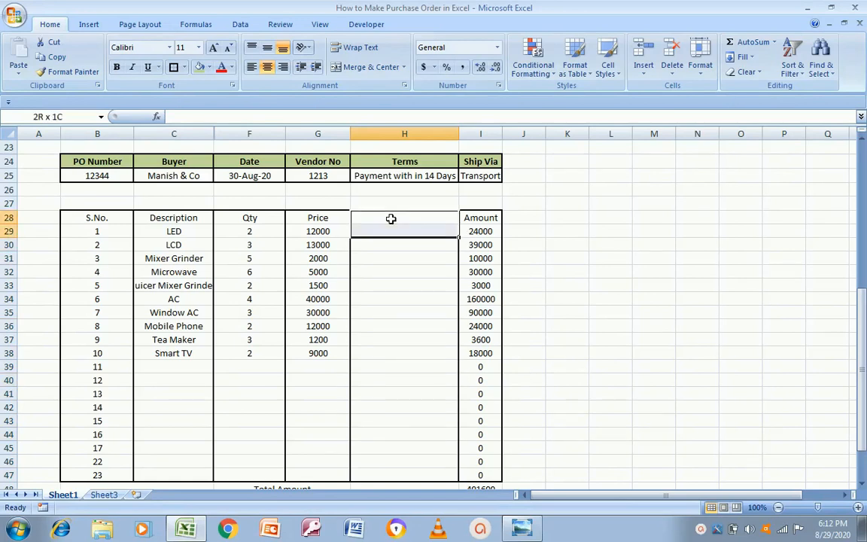
pyautogui.hotkey('shift', 'Up')
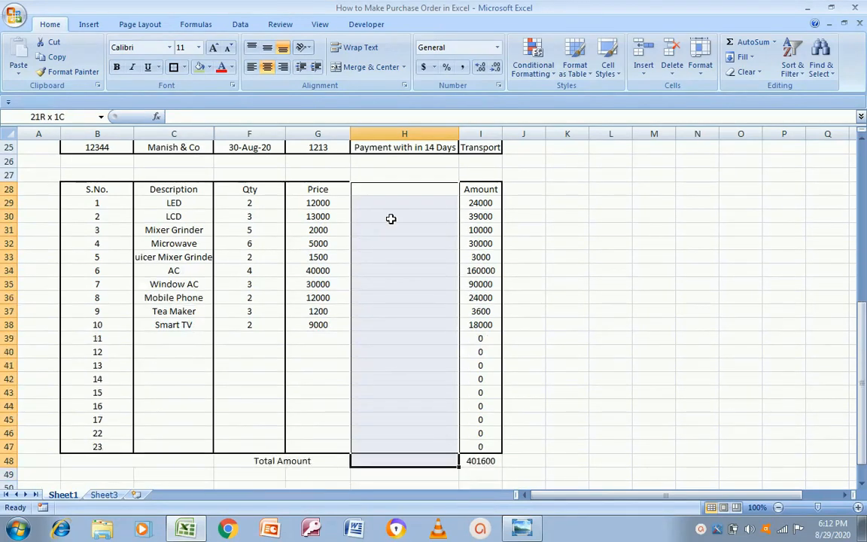
# Delete the entire empty column H
pyautogui.rightClick(392, 256)
pyautogui.press('Escape')
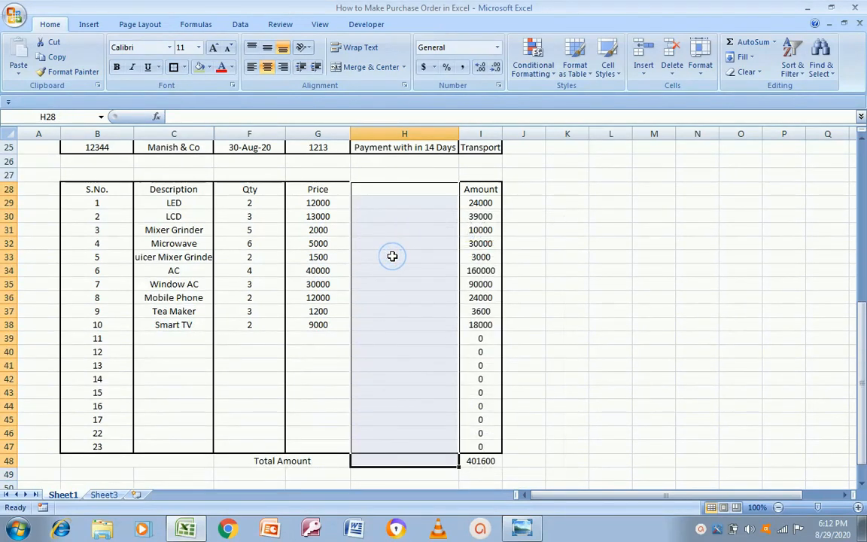
pyautogui.rightClick(391, 255)
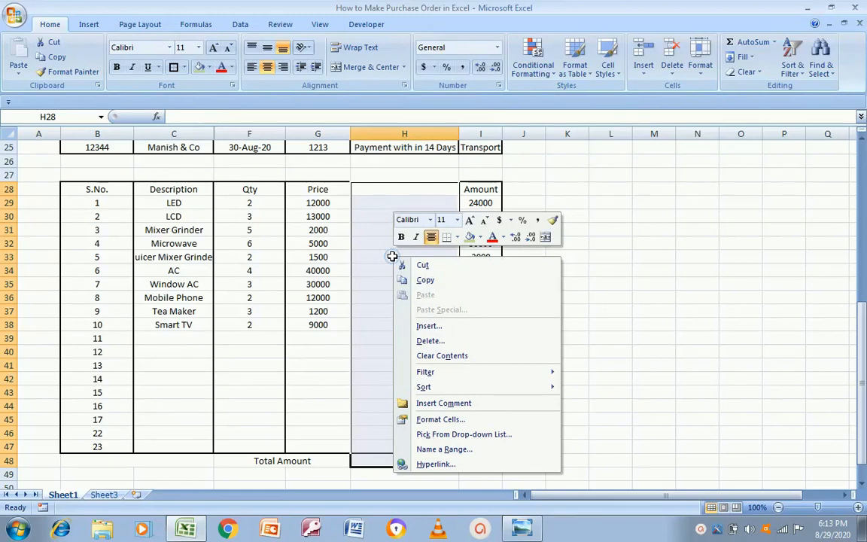
pyautogui.click(431, 341)
pyautogui.click(404, 361)
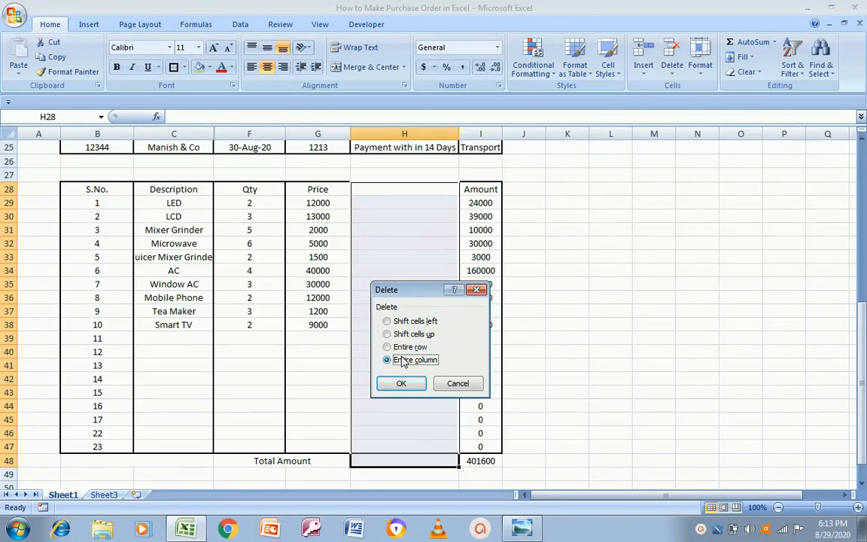
pyautogui.click(400, 383)
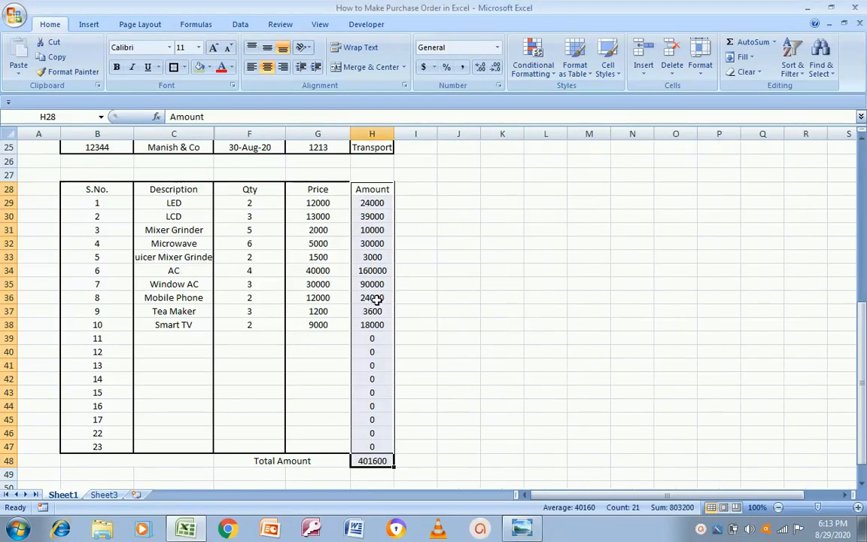
# Scroll the sheet and compare its layout with the reference purchase order image
pyautogui.moveTo(863, 410); pyautogui.dragTo(863, 371)
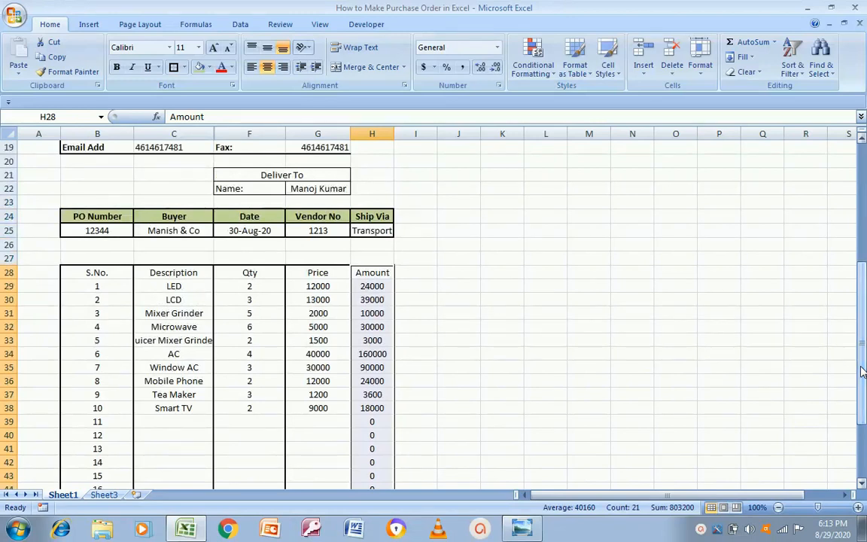
pyautogui.hotkey('alt', 'Tab')
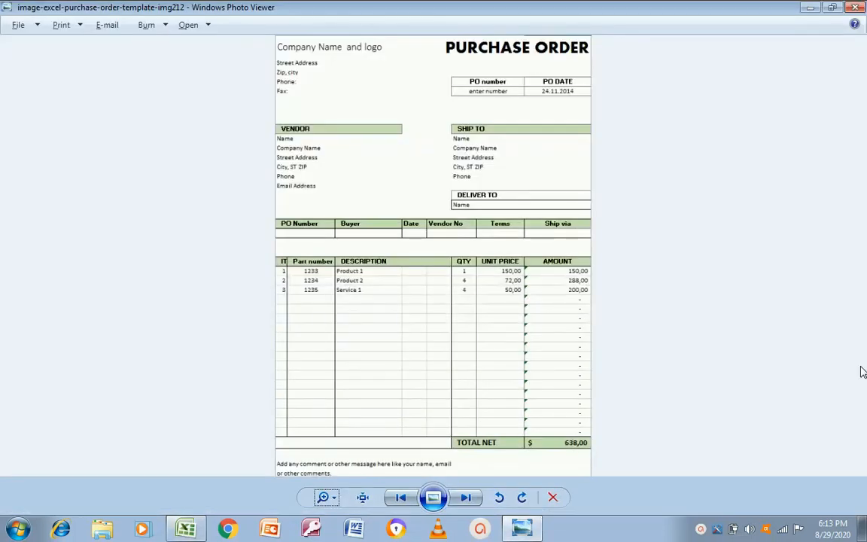
pyautogui.hotkey('alt', 'Tab')
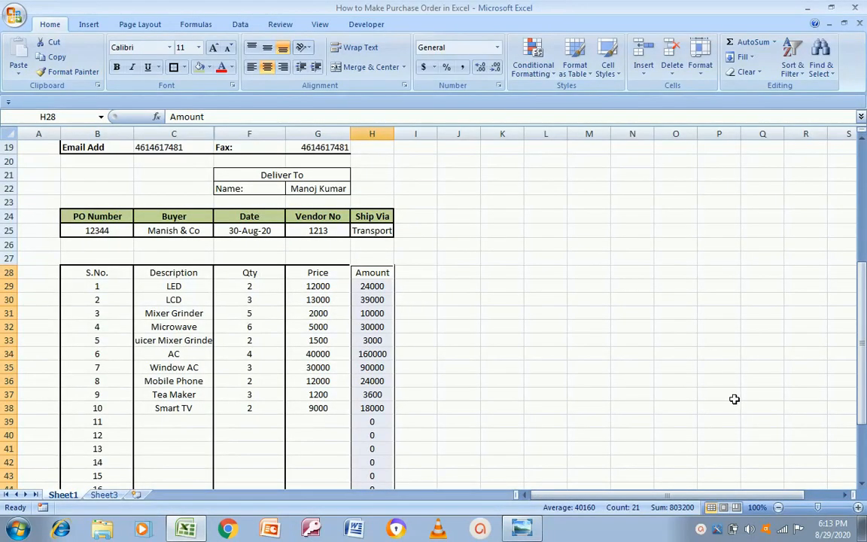
pyautogui.moveTo(862, 396); pyautogui.dragTo(864, 277)
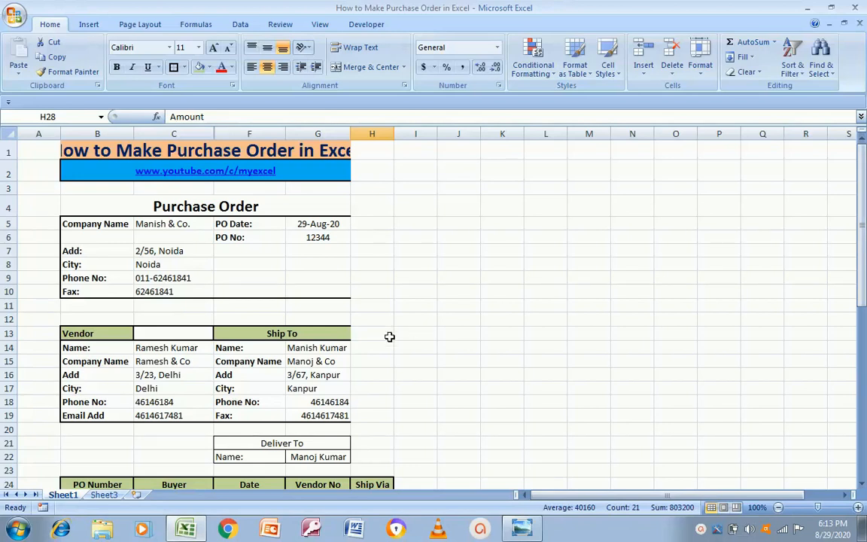
pyautogui.hotkey('alt', 'Tab')
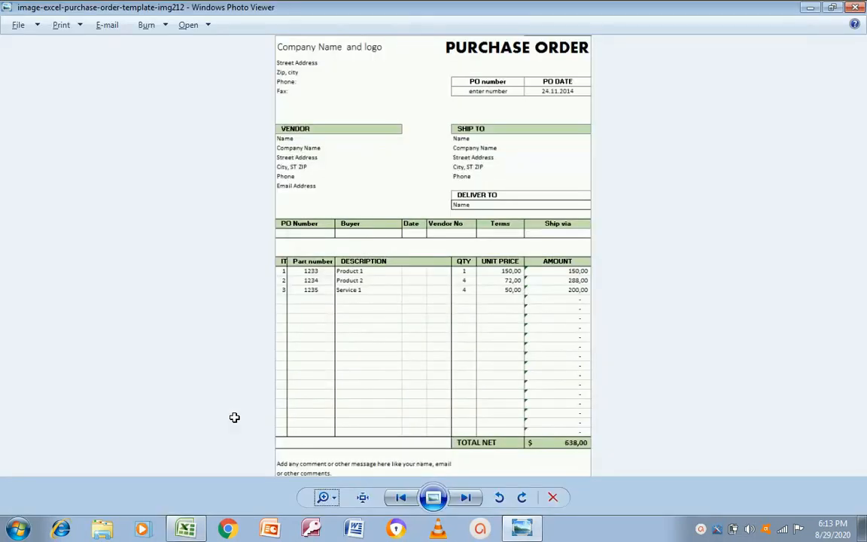
pyautogui.hotkey('alt', 'Tab')
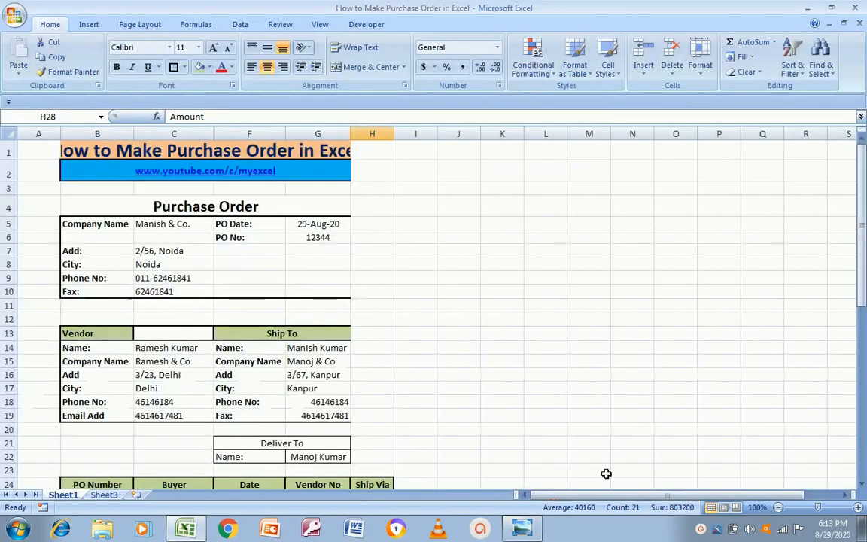
# Try a green fill on the merged B48:C48 cell, then undo it
pyautogui.moveTo(863, 295); pyautogui.dragTo(833, 454)
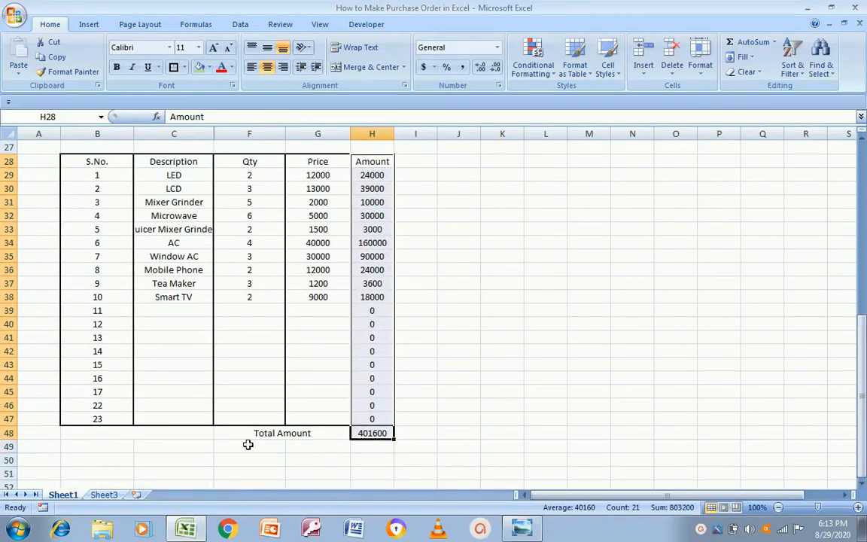
pyautogui.click(109, 436)
pyautogui.hotkey('alt', 'Tab')
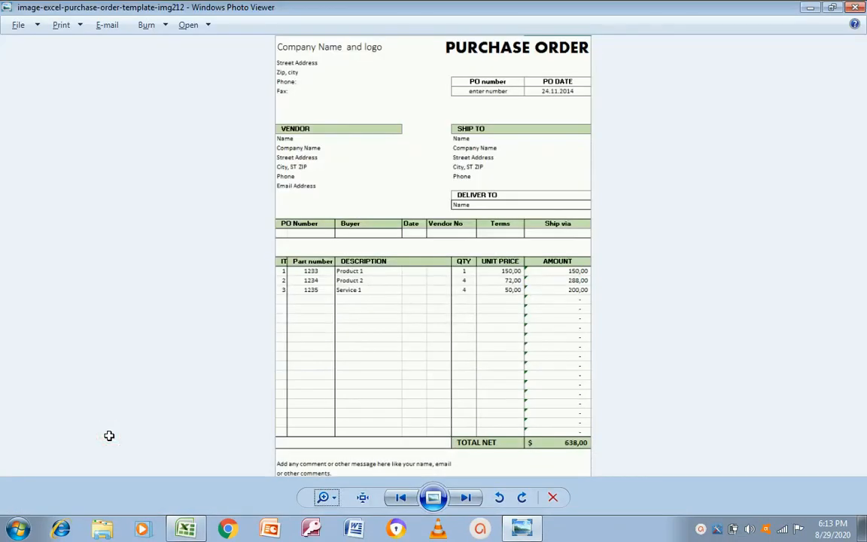
pyautogui.hotkey('alt', 'Tab')
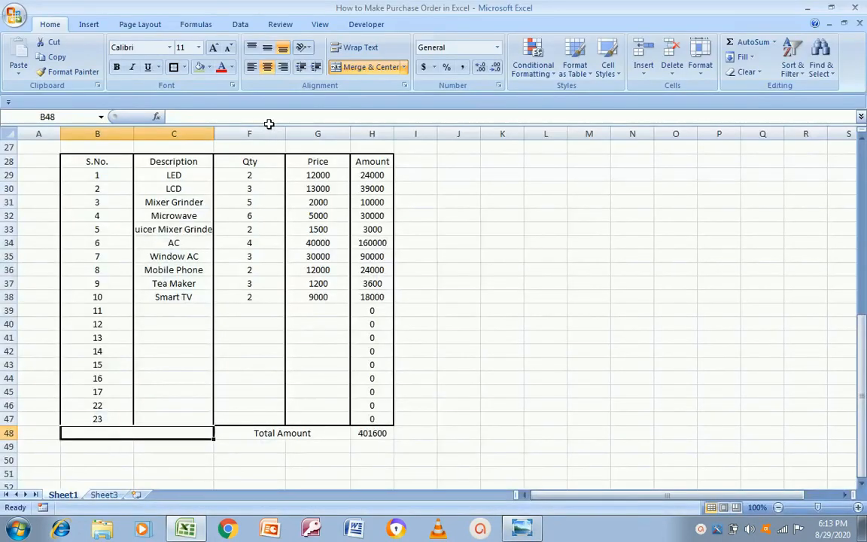
pyautogui.click(200, 68)
pyautogui.hotkey('alt', 'Tab')
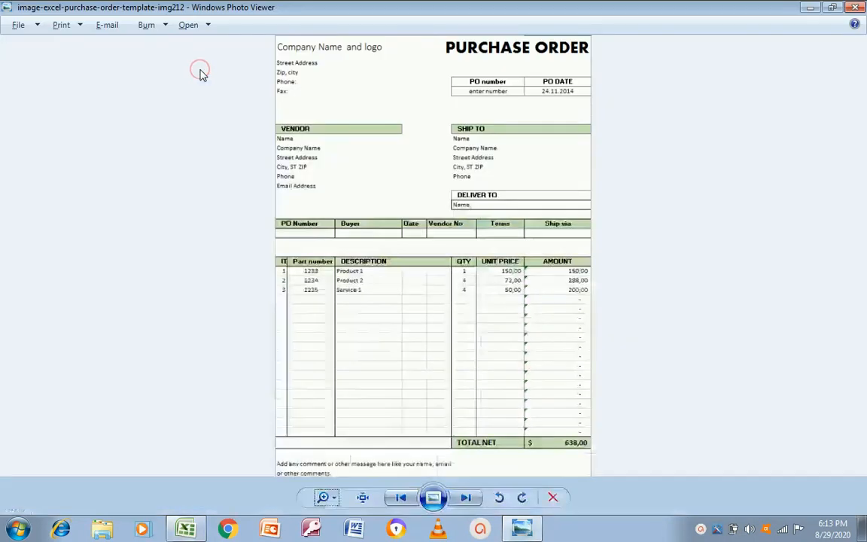
pyautogui.hotkey('alt', 'Tab')
pyautogui.hotkey('ctrl', 'z')
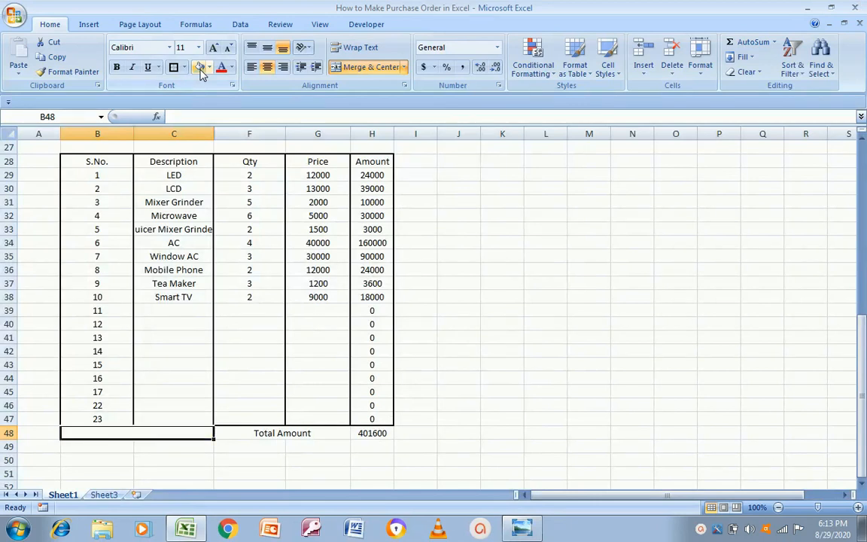
# Fill the merged Total Amount label cell green
pyautogui.click(250, 444)
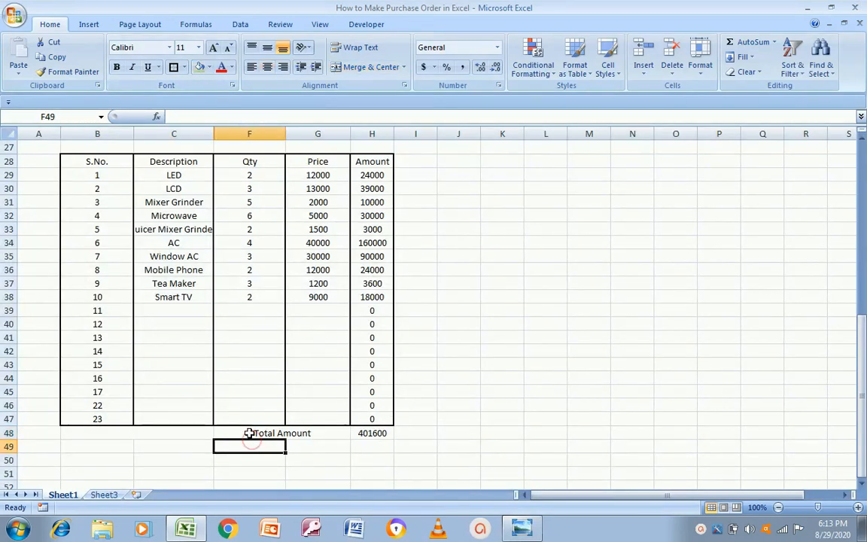
pyautogui.click(249, 434)
pyautogui.click(201, 68)
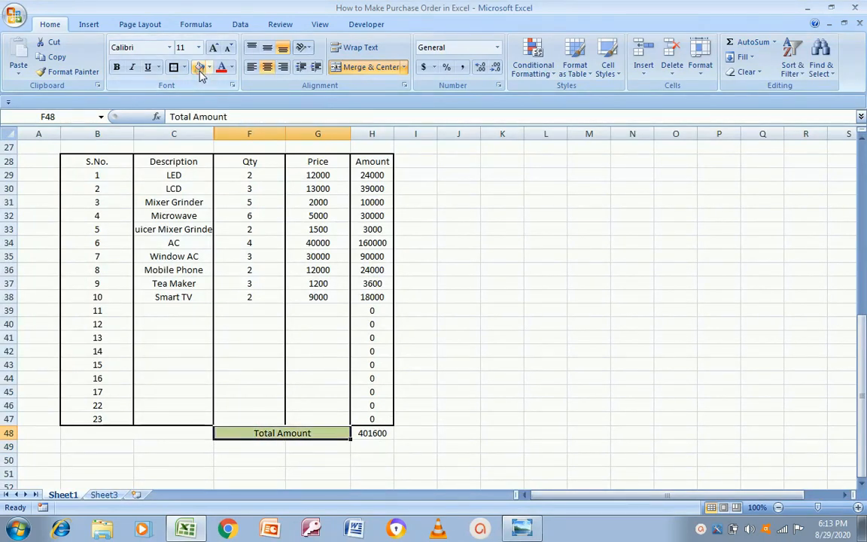
pyautogui.hotkey('alt', 'Tab')
pyautogui.hotkey('alt', 'Tab')
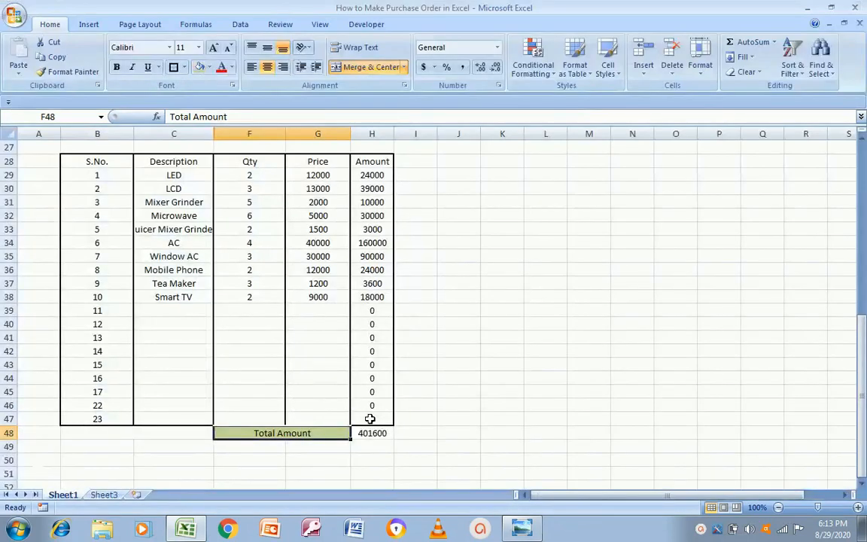
# Format the grand total in H48 as Currency, showing $401,600.00
pyautogui.click(372, 433)
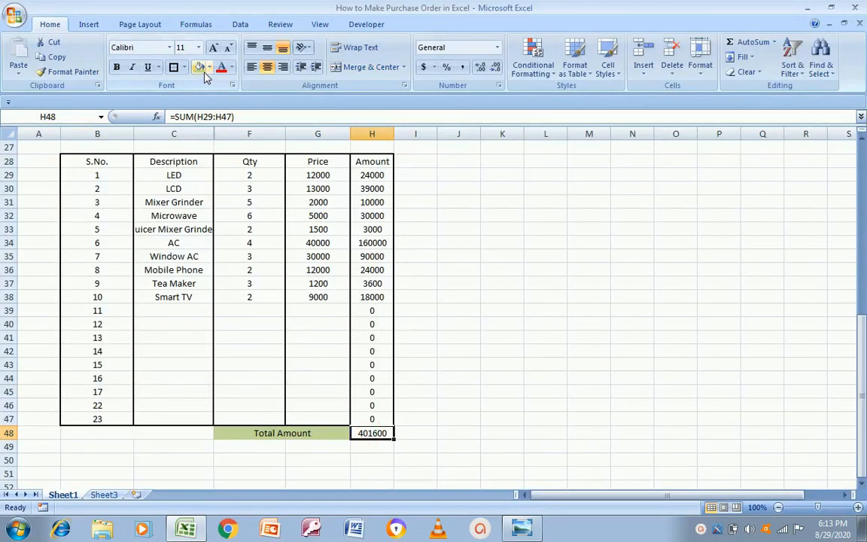
pyautogui.click(243, 433)
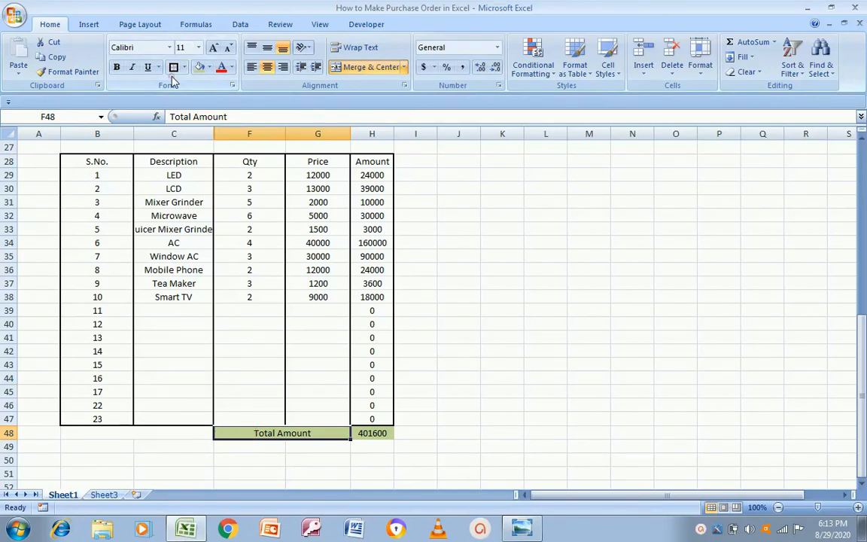
pyautogui.click(371, 433)
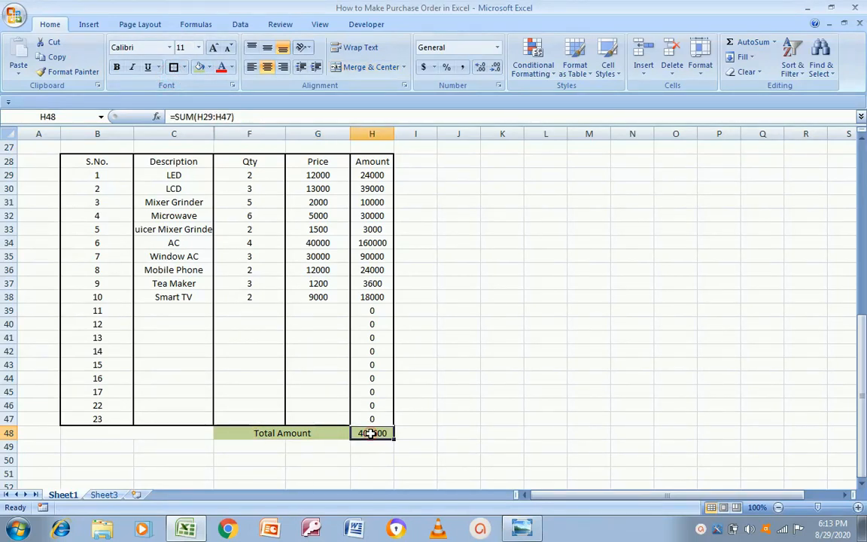
pyautogui.rightClick(371, 432)
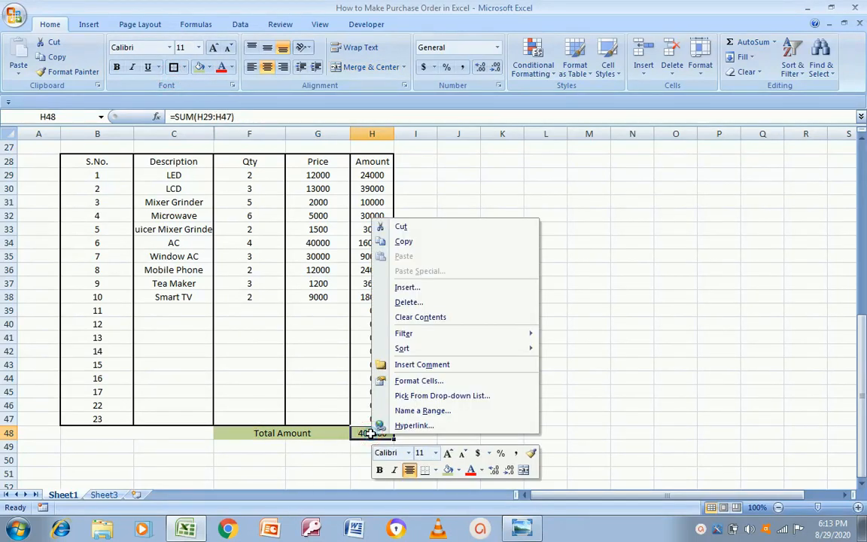
pyautogui.click(407, 381)
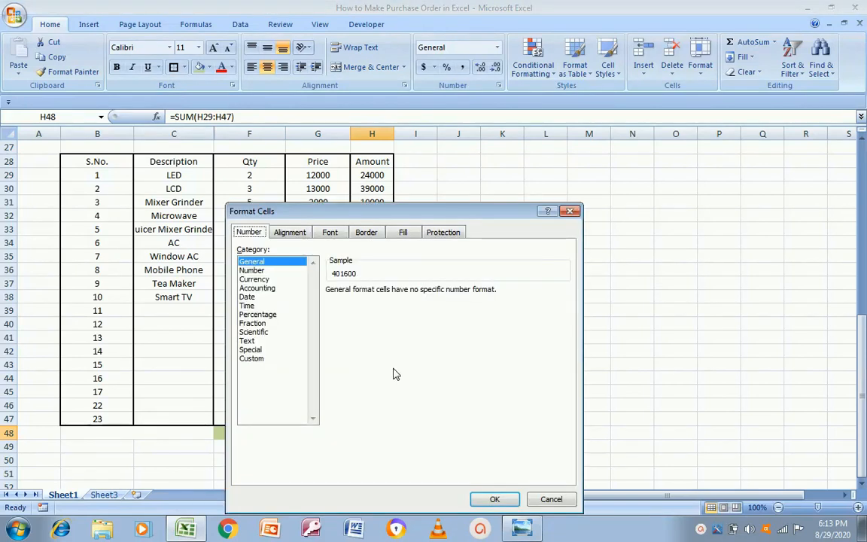
pyautogui.click(255, 280)
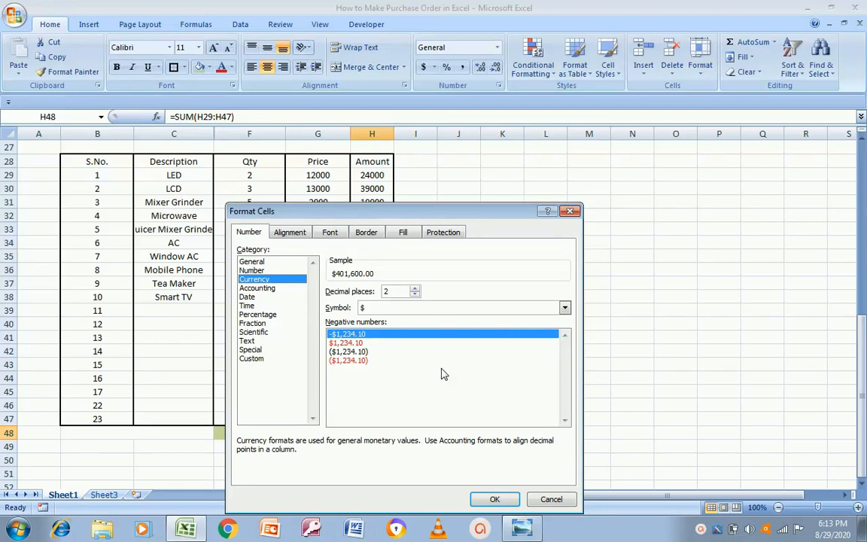
pyautogui.click(495, 500)
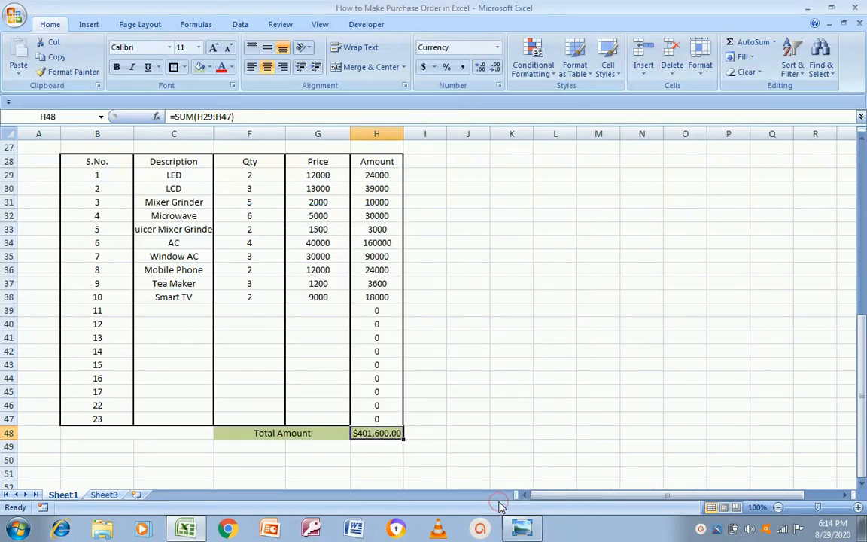
# Select the Description header and compare the sheet with the reference template
pyautogui.hotkey('alt', 'Tab')
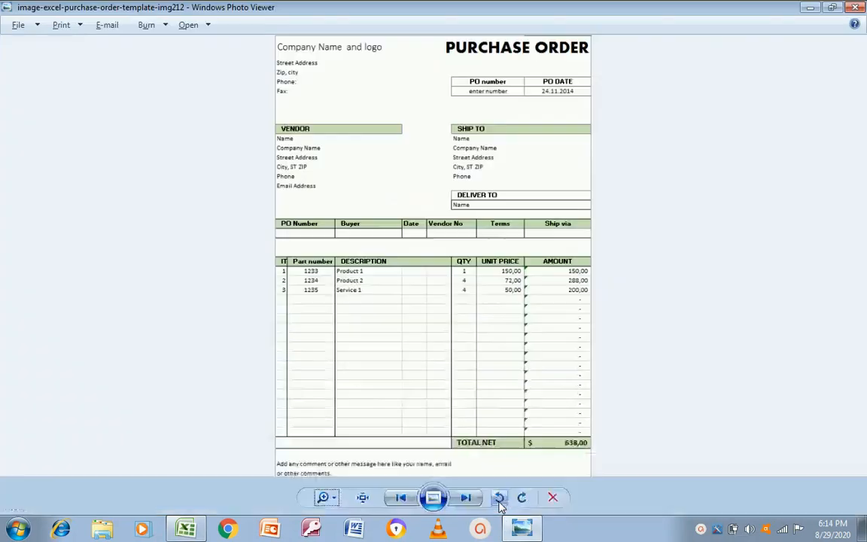
pyautogui.hotkey('alt', 'Tab')
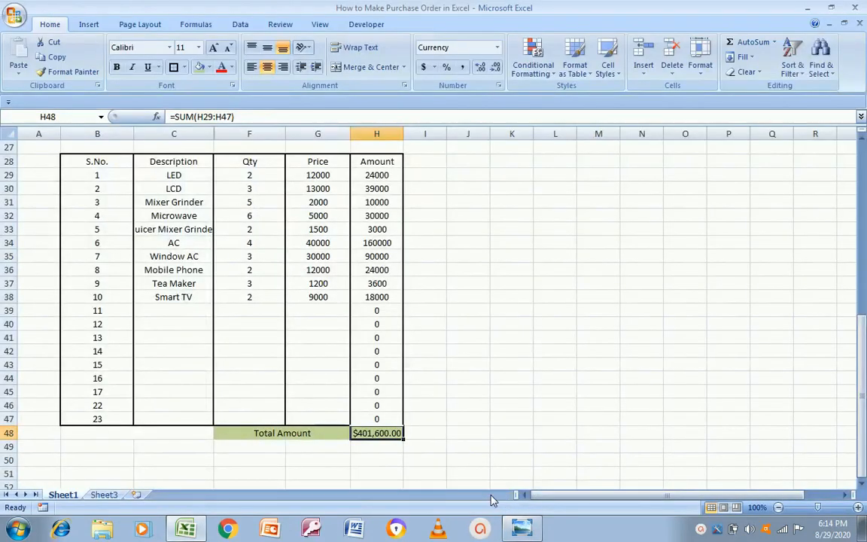
pyautogui.click(172, 161)
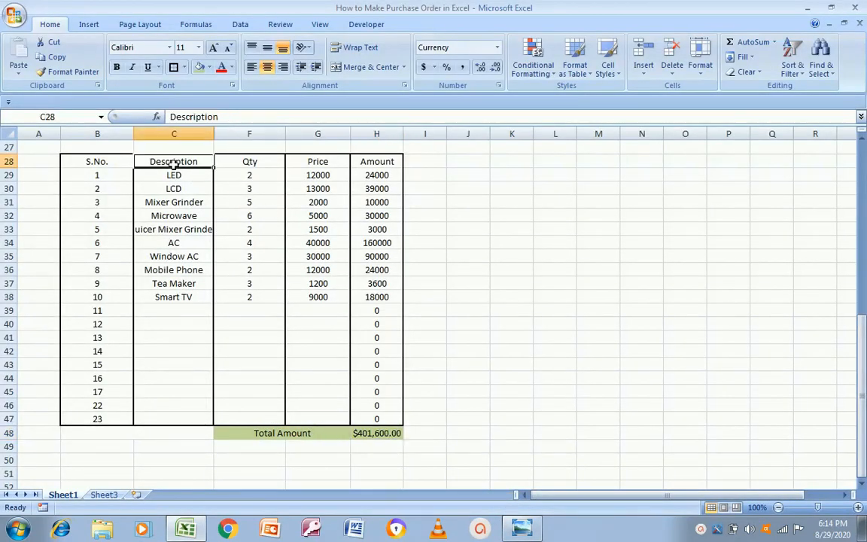
pyautogui.hotkey('alt', 'Tab')
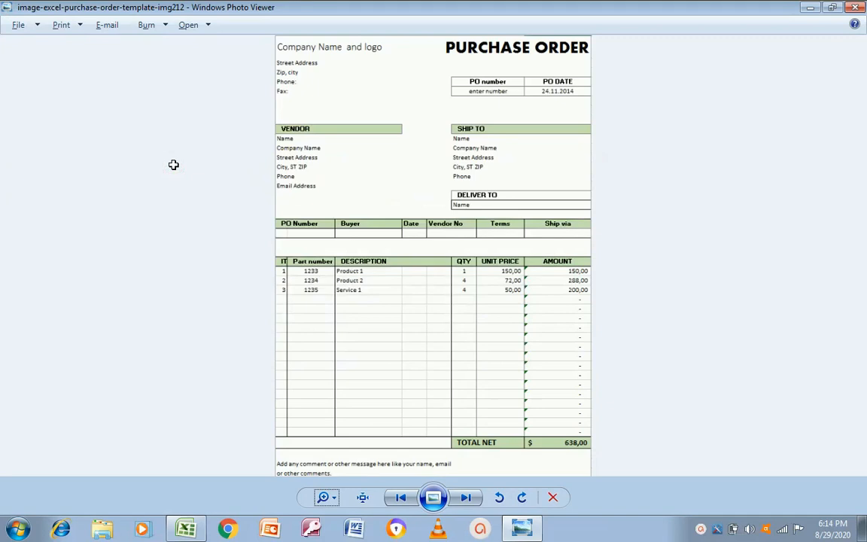
pyautogui.hotkey('alt', 'Tab')
# Format the amounts H29:H47 as Accounting with the currency symbol set to None
pyautogui.click(379, 177)
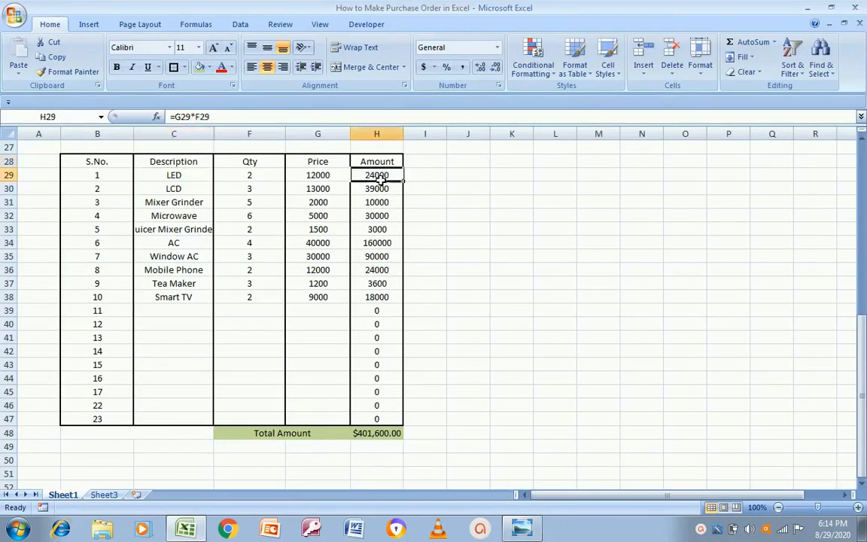
pyautogui.moveTo(380, 179); pyautogui.dragTo(377, 418)
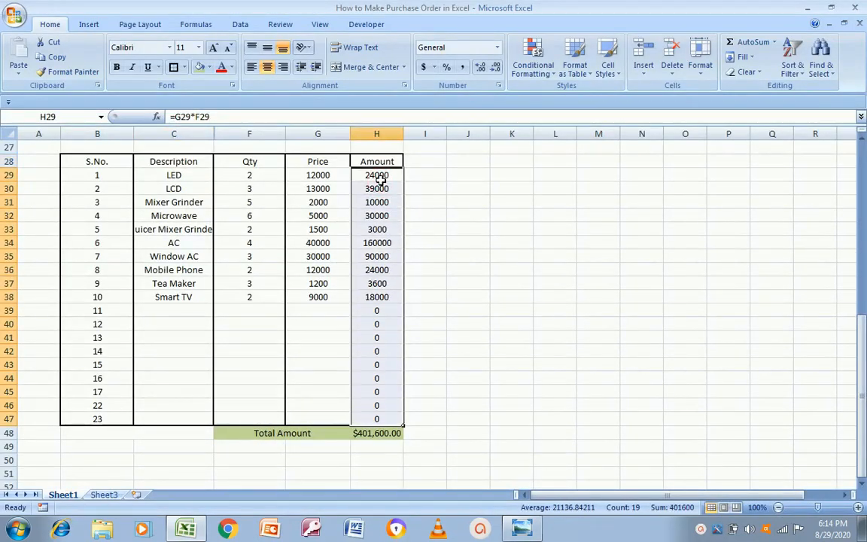
pyautogui.rightClick(369, 319)
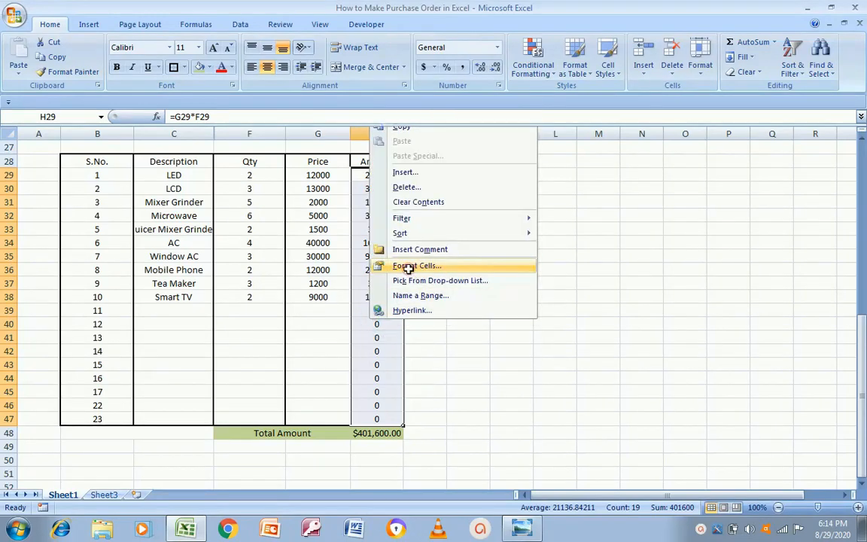
pyautogui.click(407, 267)
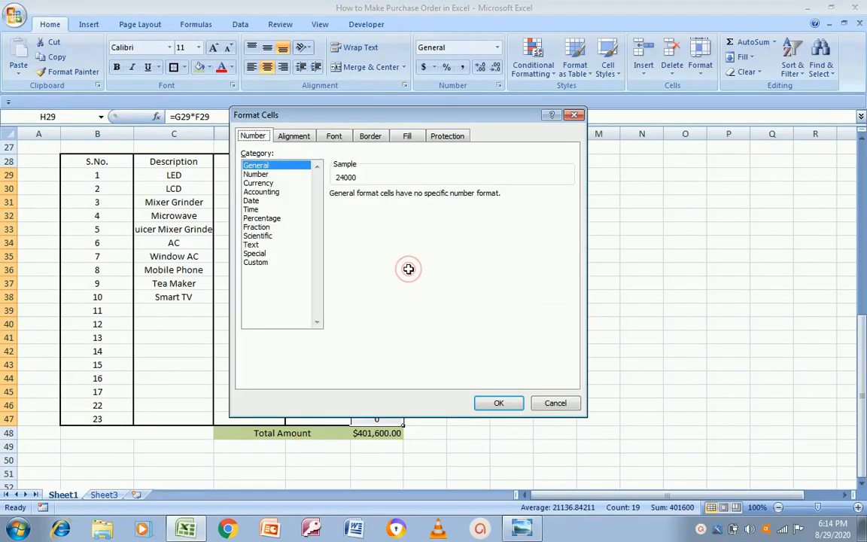
pyautogui.click(263, 192)
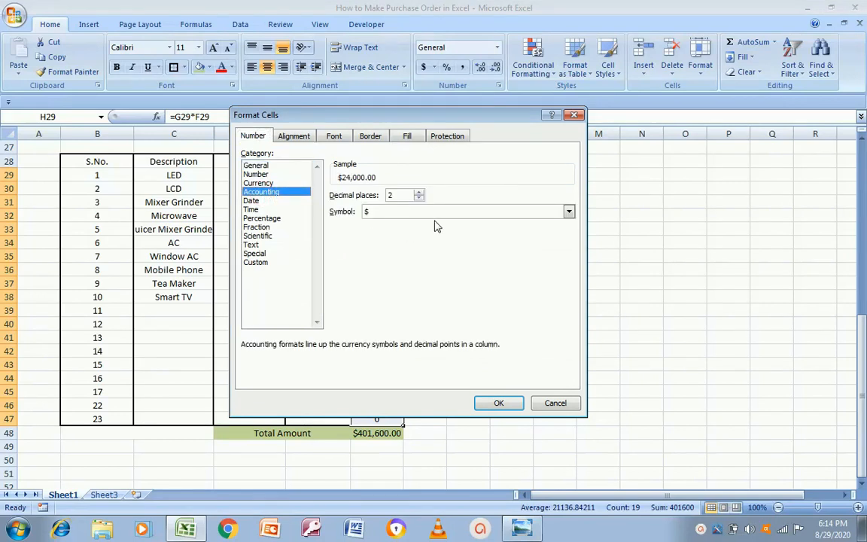
pyautogui.click(569, 212)
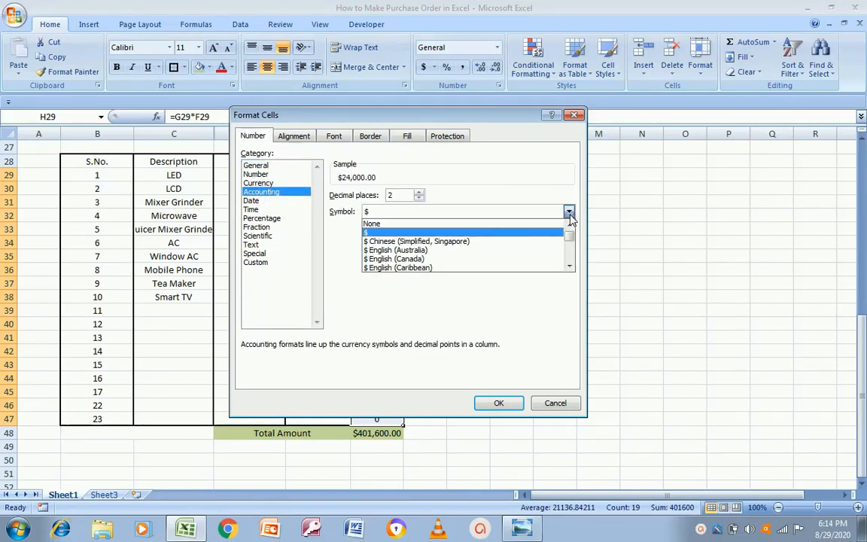
pyautogui.click(423, 223)
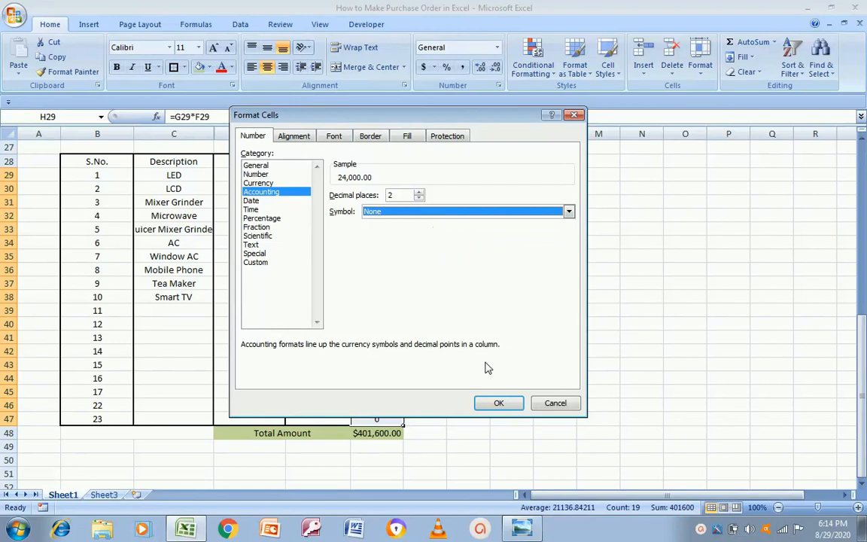
pyautogui.click(497, 404)
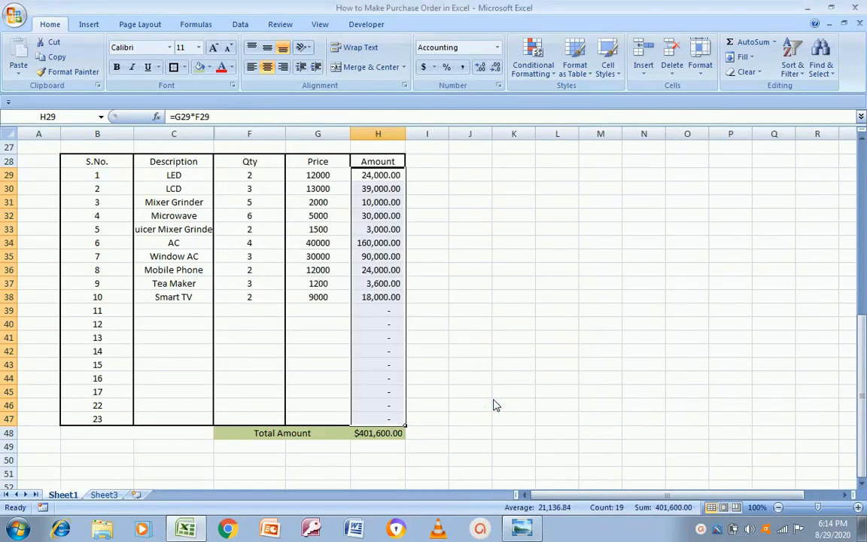
# Apply the same symbol-free Accounting format to the H48 total, showing 401,600.00
pyautogui.click(362, 435)
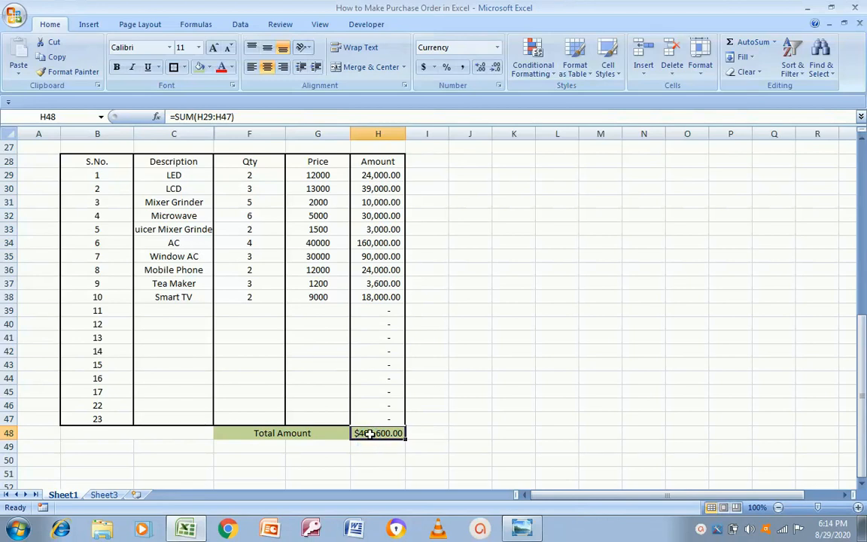
pyautogui.rightClick(369, 436)
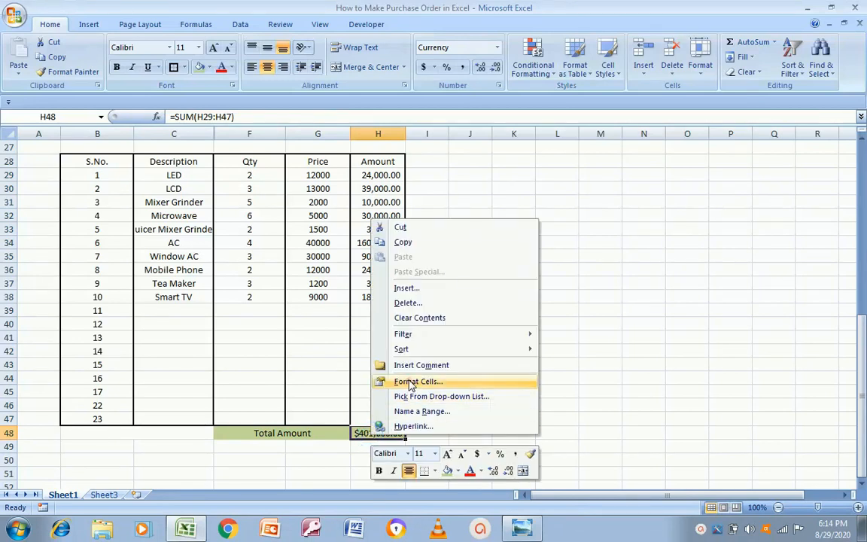
pyautogui.click(384, 382)
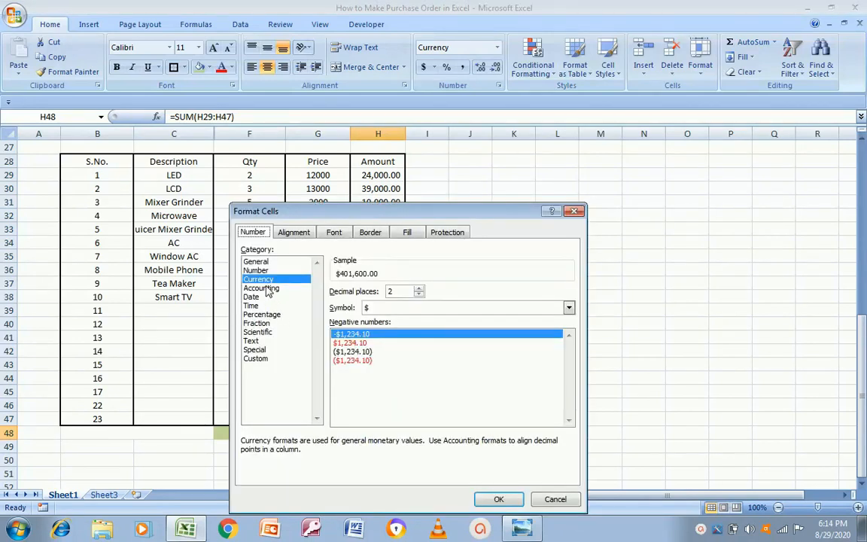
pyautogui.click(264, 288)
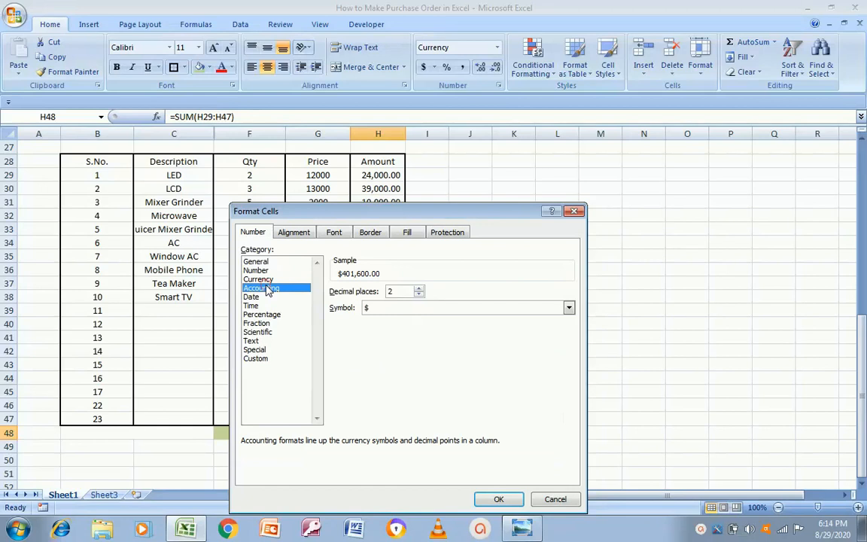
pyautogui.click(570, 309)
pyautogui.click(462, 319)
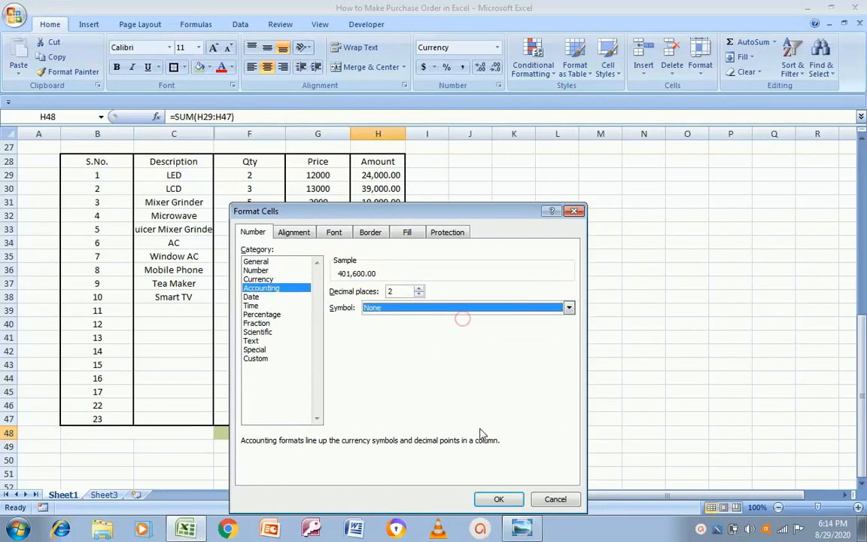
pyautogui.click(498, 500)
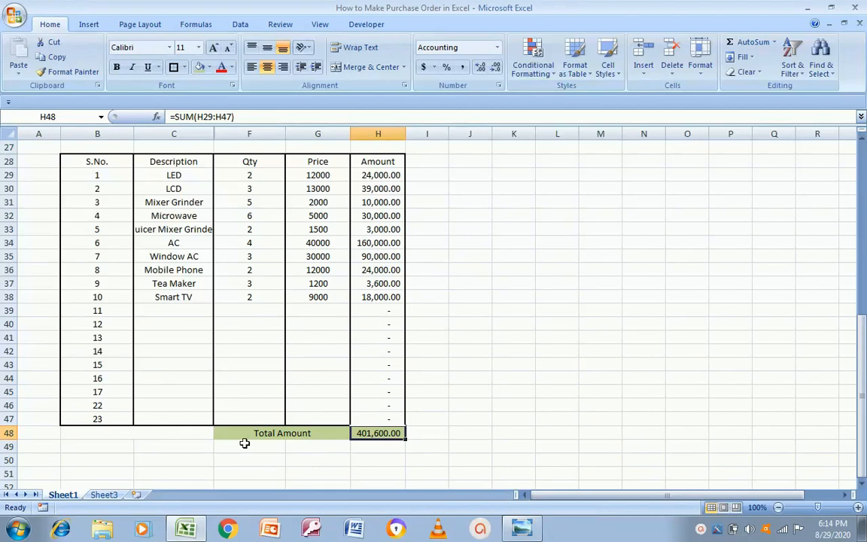
pyautogui.click(193, 434)
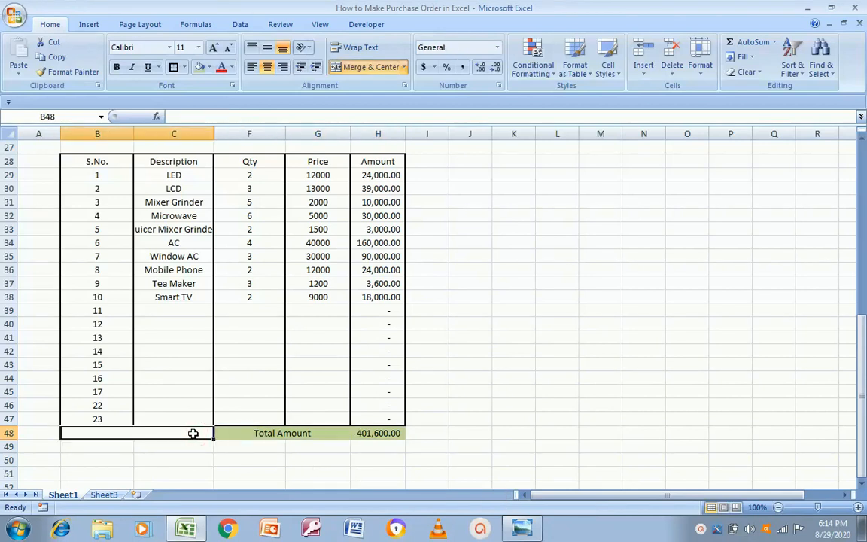
# Put a border around the grand total cell H48
pyautogui.click(161, 324)
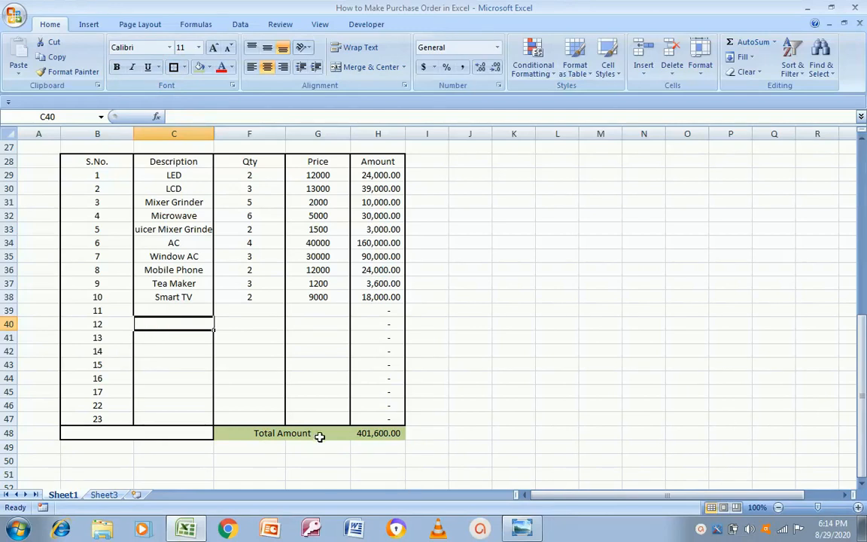
pyautogui.click(295, 434)
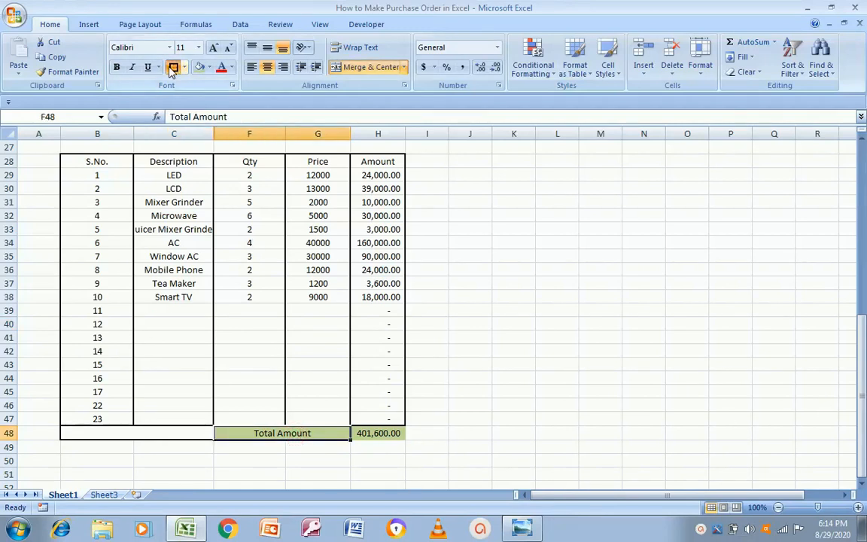
pyautogui.click(370, 431)
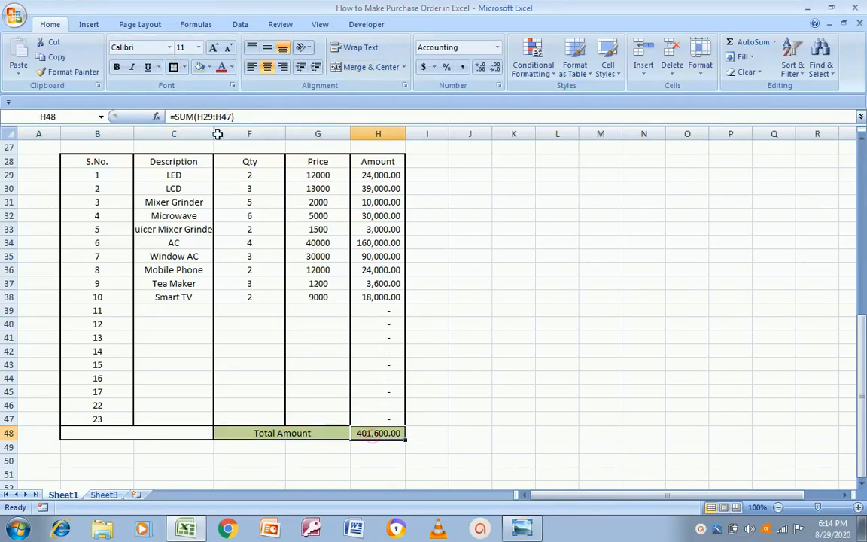
pyautogui.click(175, 67)
# Make the Total Amount row F48:H48 bold
pyautogui.press('Right')
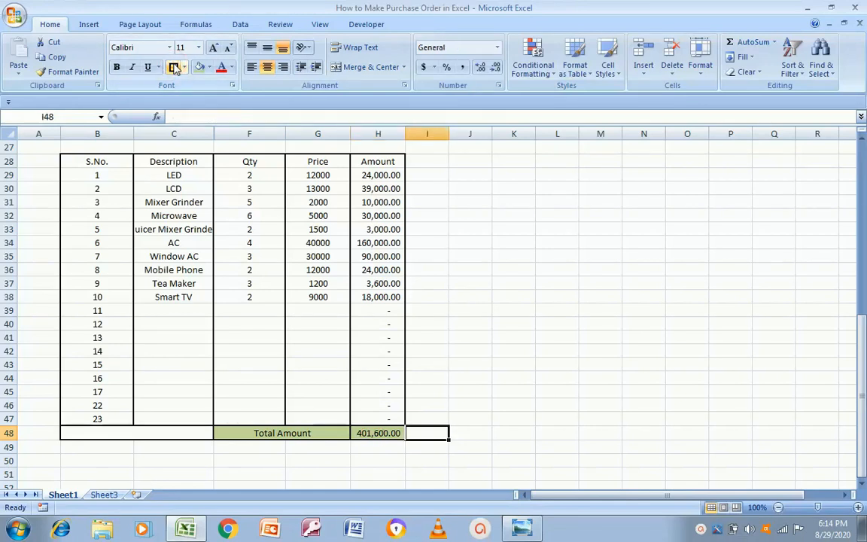
pyautogui.press('Left')
pyautogui.press('Left')
pyautogui.hotkey('shift', 'Right')
pyautogui.hotkey('ctrl', 'b')
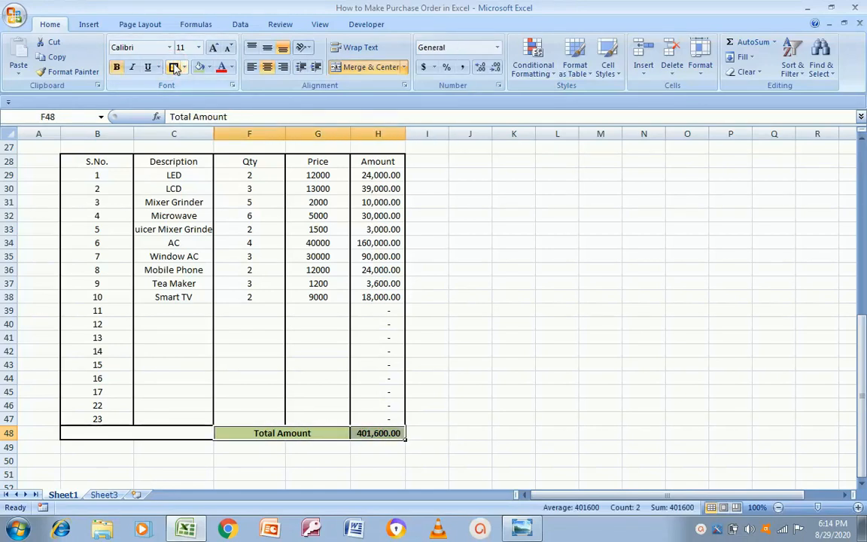
# Select the item table header row B28:H28, from S.No. to Amount
pyautogui.press('Up')
pyautogui.press('Up')
pyautogui.press('Up')
pyautogui.press('Up')
pyautogui.press('Up')
pyautogui.press('Up')
pyautogui.press('Up')
pyautogui.press('Up')
pyautogui.press('Up')
pyautogui.press('Up')
pyautogui.press('Up')
pyautogui.press('Up')
pyautogui.press('Up')
pyautogui.press('Up')
pyautogui.press('Up')
pyautogui.press('Up')
pyautogui.press('Up')
pyautogui.press('Up')
pyautogui.press('Up')
pyautogui.press('Up')
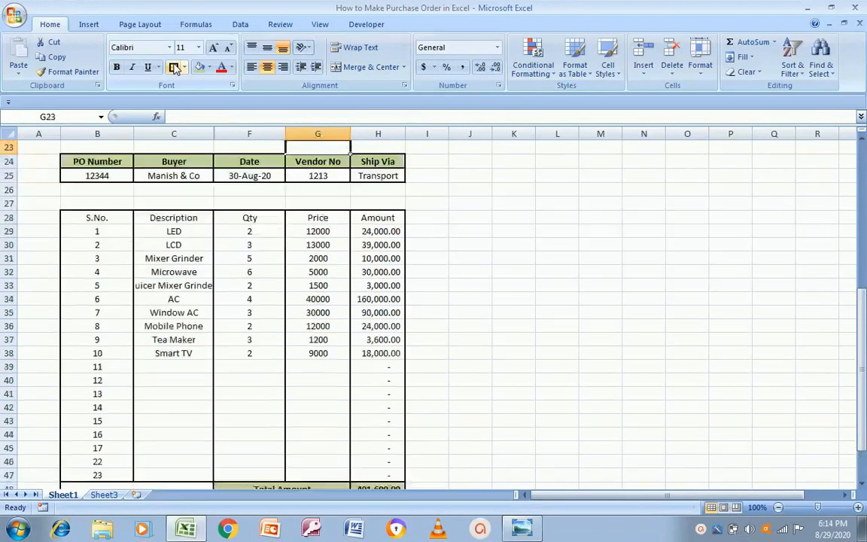
pyautogui.press('Up')
pyautogui.press('Up')
pyautogui.press('Up')
pyautogui.press('Down')
pyautogui.press('Down')
pyautogui.press('Down')
pyautogui.press('Down')
pyautogui.press('Down')
pyautogui.press('Down')
pyautogui.press('Down')
pyautogui.press('Down')
pyautogui.press('Down')
pyautogui.press('Down')
pyautogui.press('Down')
pyautogui.press('Down')
pyautogui.press('Down')
pyautogui.press('Down')
pyautogui.press('Down')
pyautogui.press('Down')
pyautogui.press('Down')
pyautogui.press('Down')
pyautogui.press('Down')
pyautogui.press('Down')
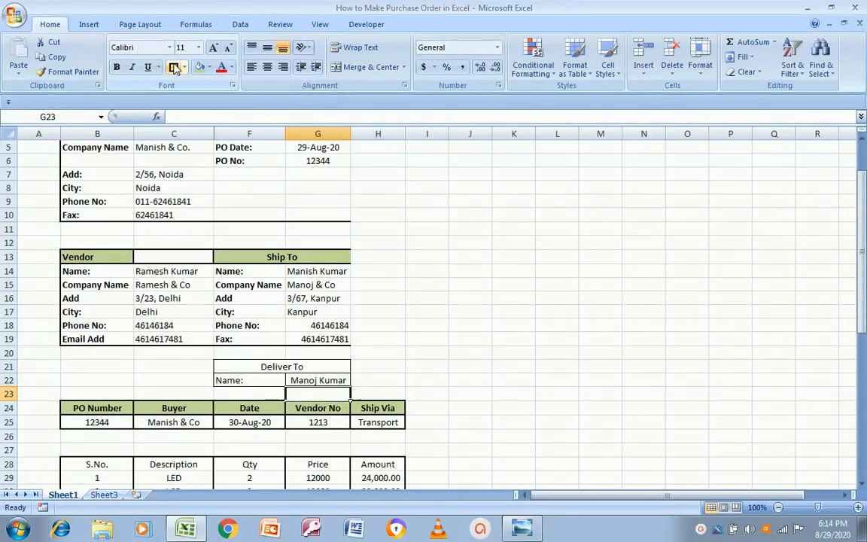
pyautogui.press('Up')
pyautogui.press('Up')
pyautogui.press('Up')
pyautogui.press('Up')
pyautogui.press('Up')
pyautogui.press('Up')
pyautogui.press('Left')
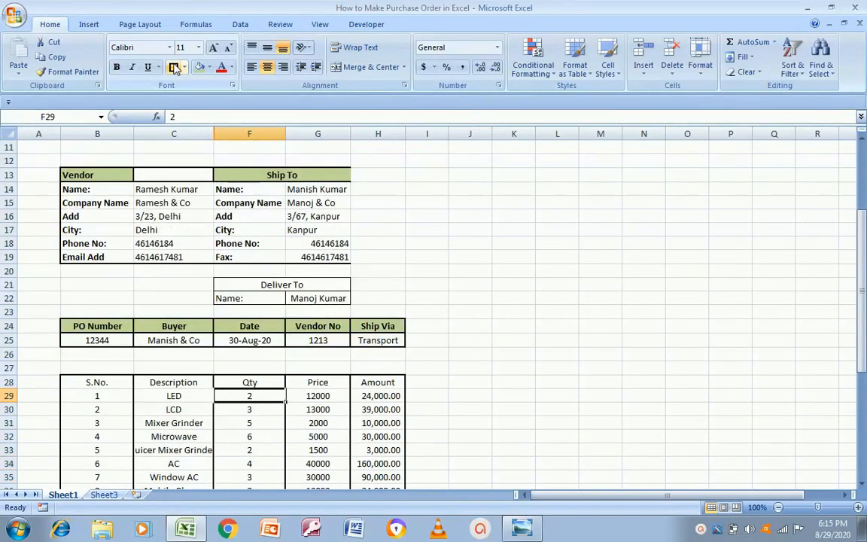
pyautogui.hotkey('alt', 'Tab')
pyautogui.hotkey('alt', 'Tab')
pyautogui.press('Up')
pyautogui.press('Left')
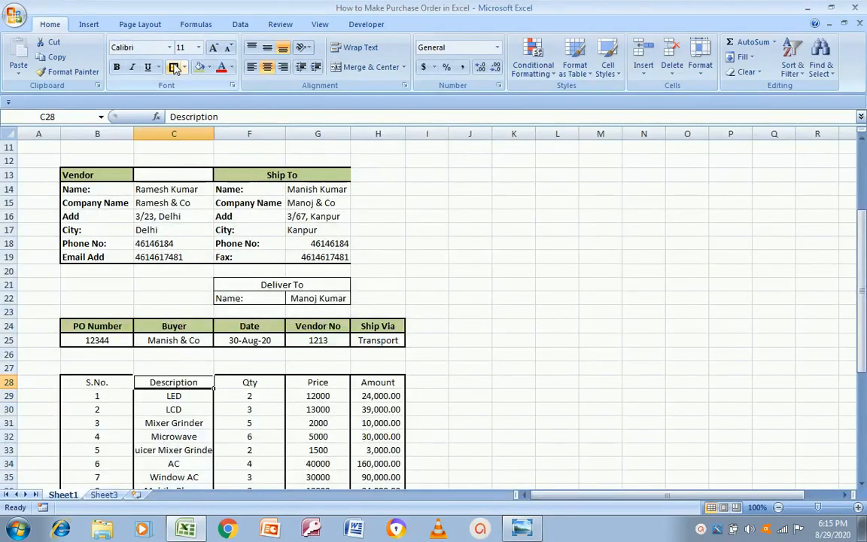
pyautogui.press('Left')
pyautogui.hotkey('shift', 'Right')
pyautogui.hotkey('shift', 'Right')
pyautogui.hotkey('shift', 'Right')
pyautogui.hotkey('shift', 'Right')
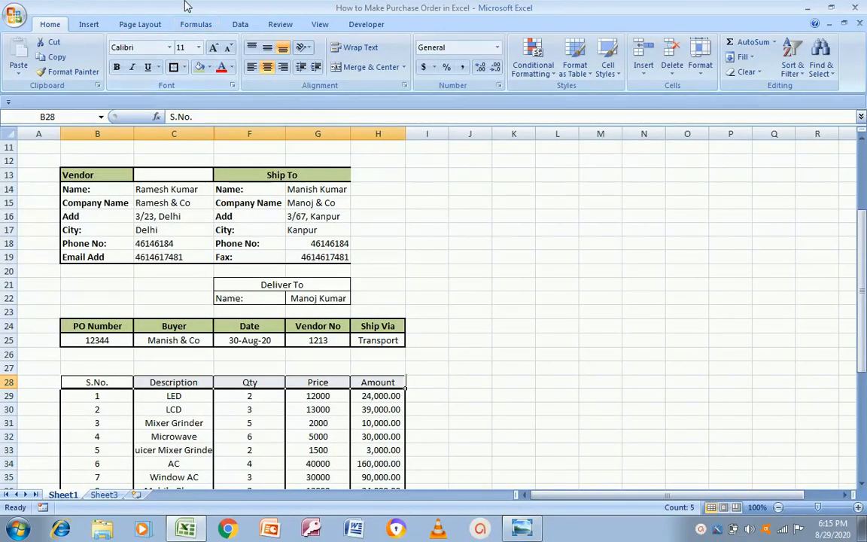
# Give header row B28:H28 a green fill and a box border, then compare with the template
pyautogui.click(200, 67)
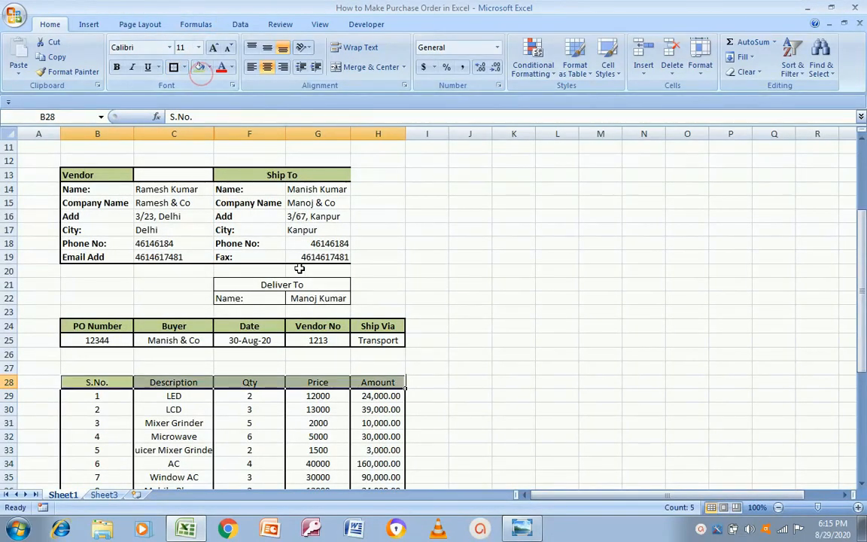
pyautogui.click(174, 67)
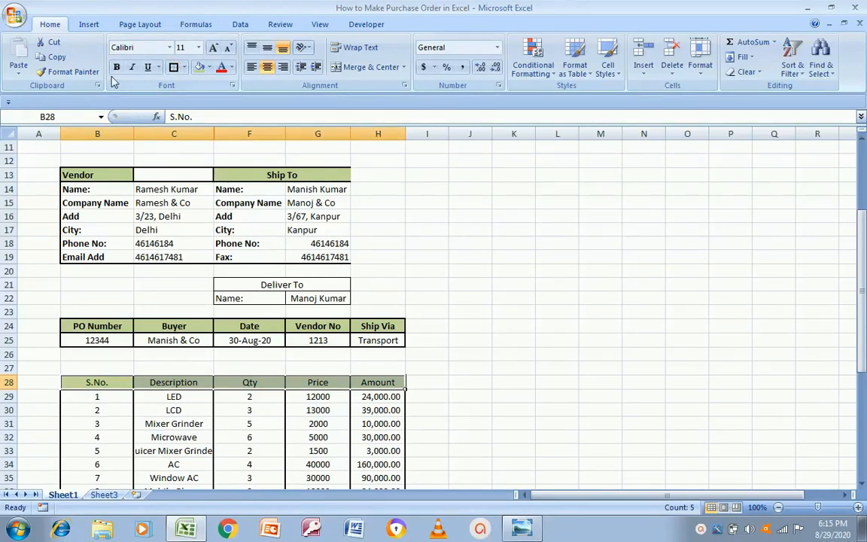
pyautogui.click(499, 354)
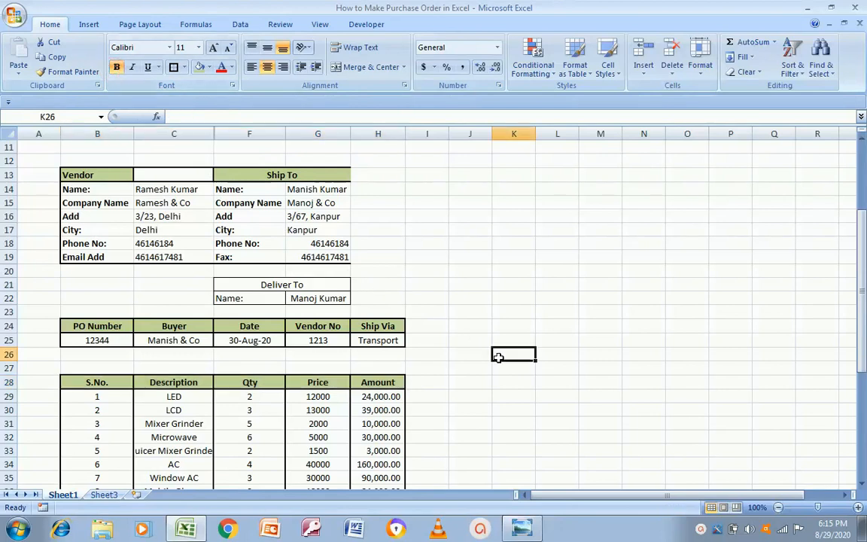
pyautogui.hotkey('alt', 'Tab')
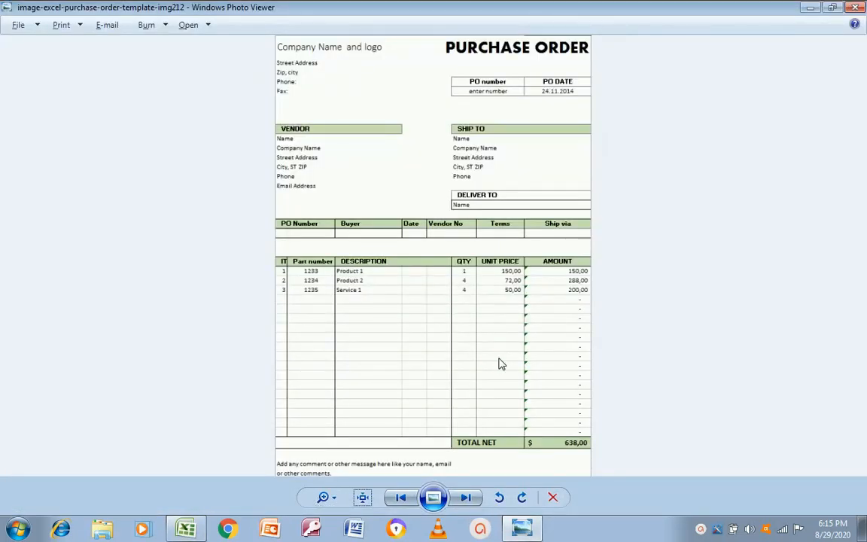
pyautogui.hotkey('alt', 'Tab')
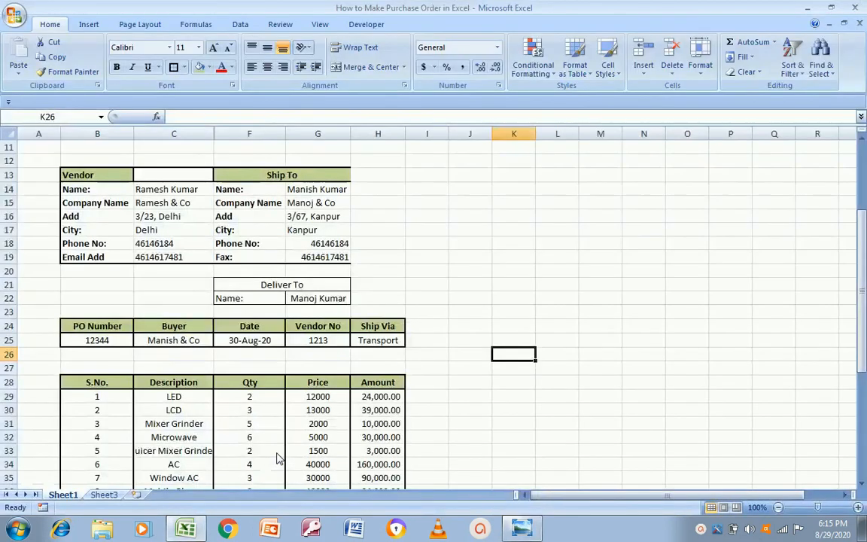
# Widen columns B, C and F so the B1 title 'How to Make Purchase Order in Excel' fits
pyautogui.click(106, 157)
pyautogui.press('Up')
pyautogui.press('Up')
pyautogui.press('Up')
pyautogui.press('Up')
pyautogui.press('Up')
pyautogui.press('Up')
pyautogui.press('Up')
pyautogui.press('Up')
pyautogui.press('Up')
pyautogui.press('Up')
pyautogui.press('Up')
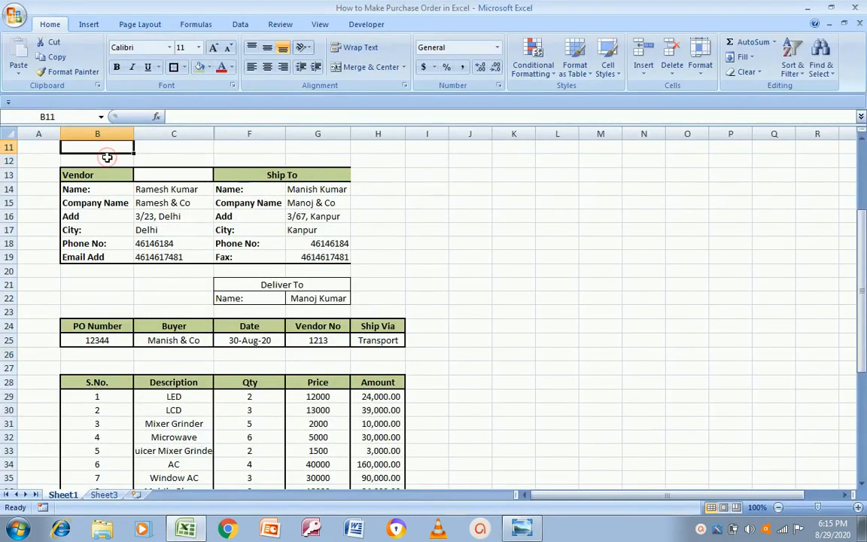
pyautogui.press('Down')
pyautogui.press('Down')
pyautogui.press('Down')
pyautogui.press('Down')
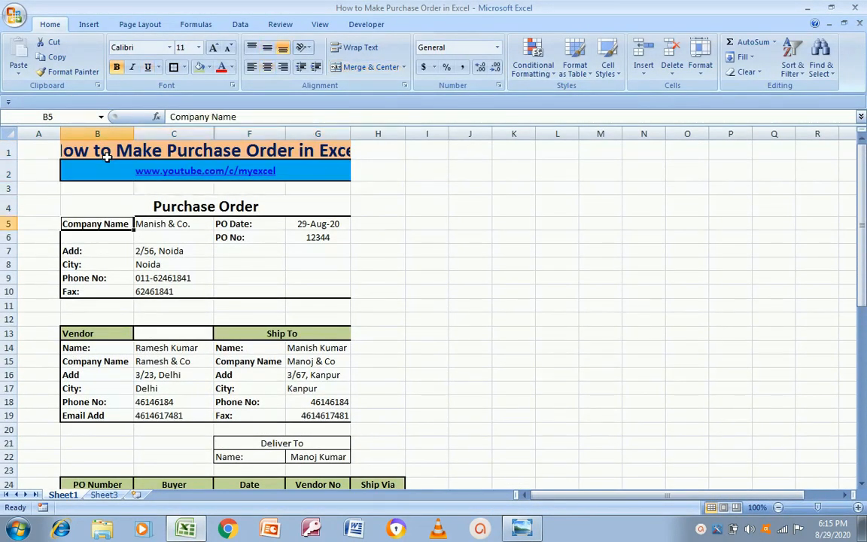
pyautogui.click(118, 149)
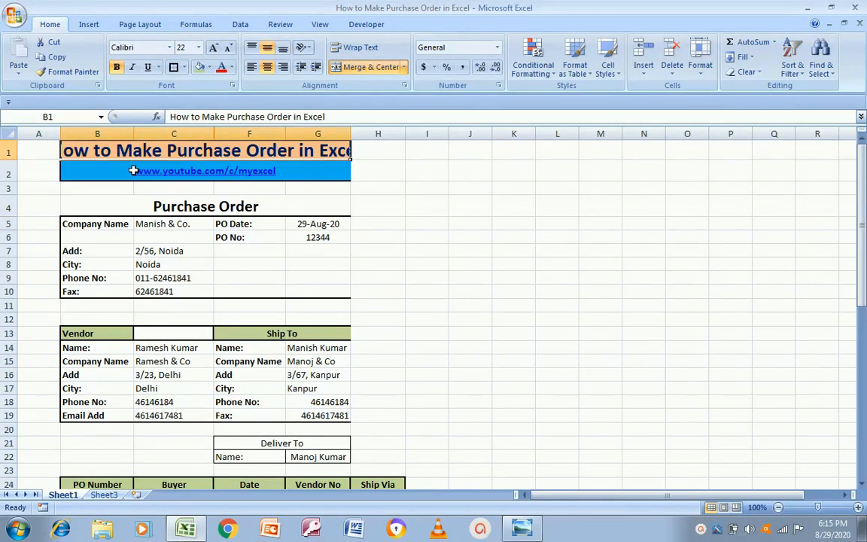
pyautogui.moveTo(136, 133); pyautogui.dragTo(160, 134)
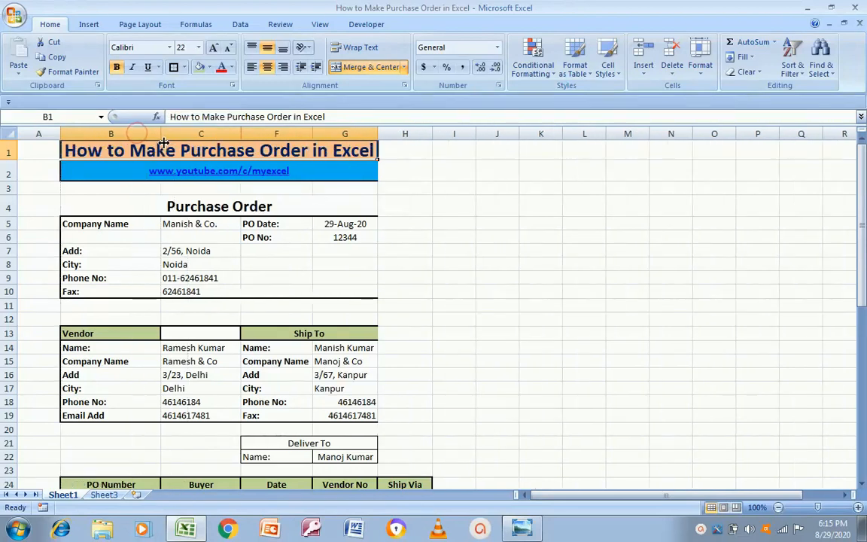
pyautogui.moveTo(241, 127); pyautogui.dragTo(292, 133)
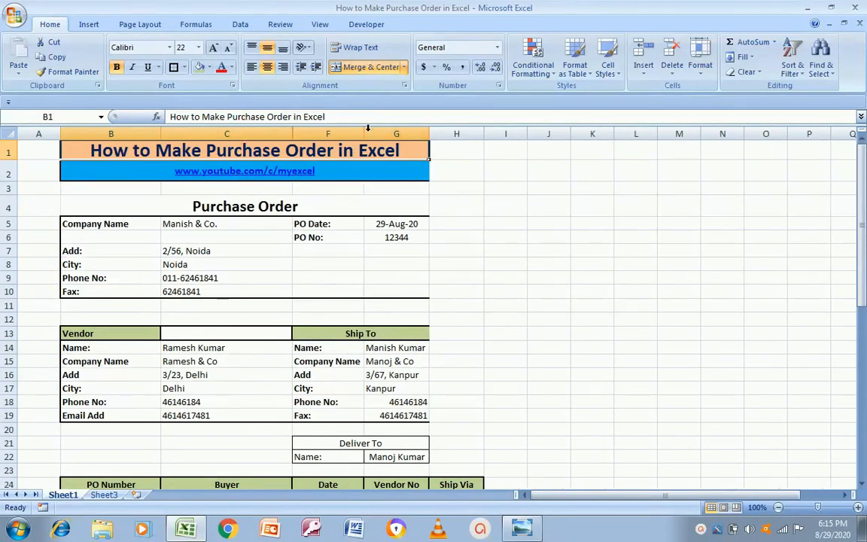
pyautogui.moveTo(364, 134); pyautogui.dragTo(403, 134)
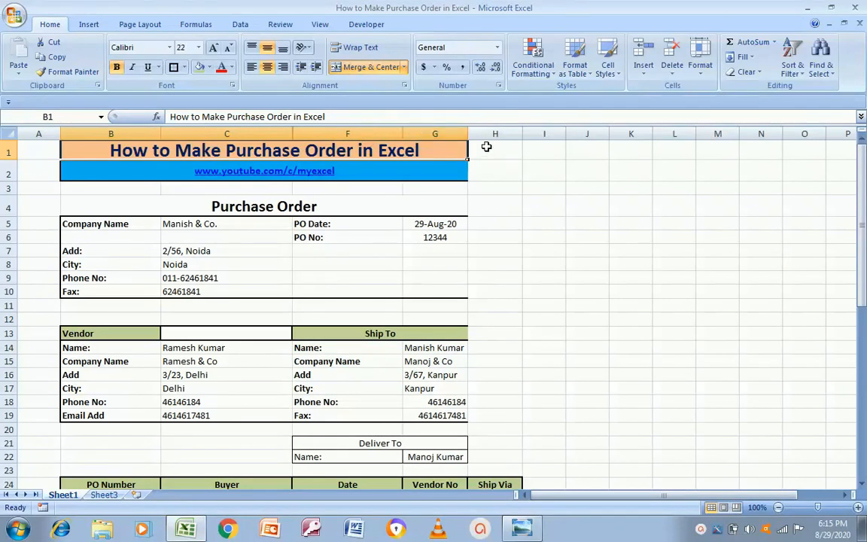
pyautogui.moveTo(468, 134); pyautogui.dragTo(488, 134)
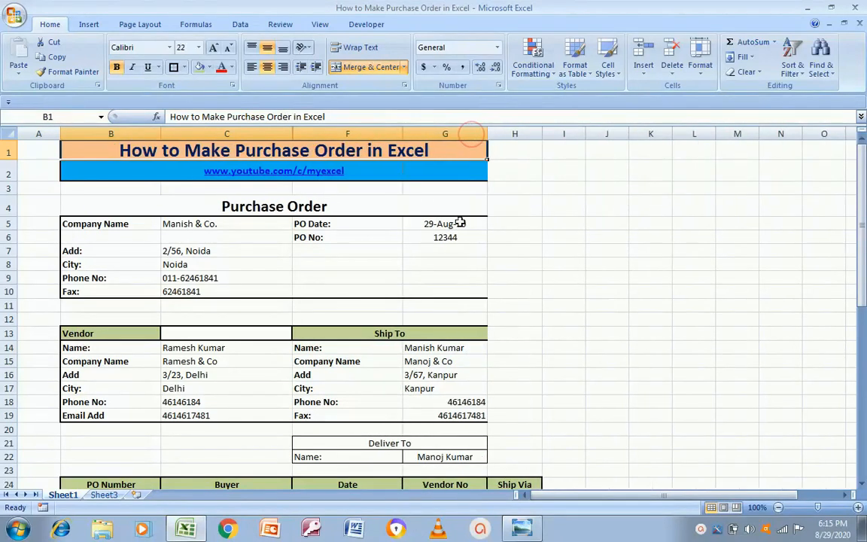
pyautogui.click(397, 334)
pyautogui.press('Left')
pyautogui.press('Left')
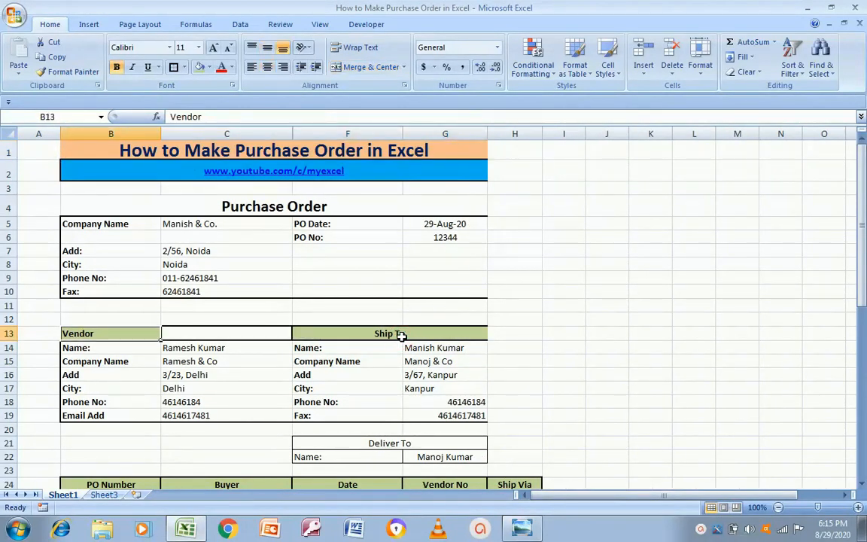
pyautogui.keyDown('shift'); pyautogui.click(400, 335); pyautogui.keyUp('shift')
pyautogui.hotkey('shift', 'Down')
pyautogui.hotkey('shift', 'Down')
pyautogui.hotkey('shift', 'Down')
pyautogui.hotkey('shift', 'Down')
pyautogui.hotkey('shift', 'Down')
pyautogui.hotkey('shift', 'Down')
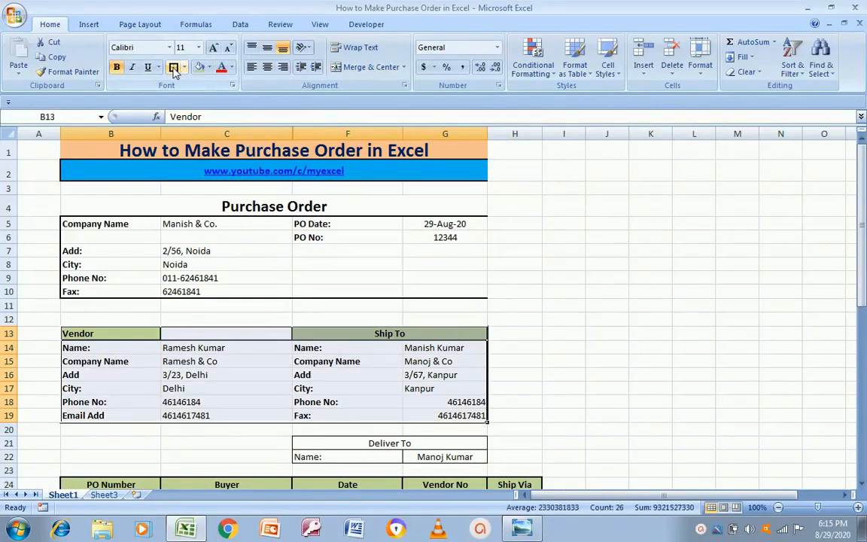
pyautogui.click(563, 360)
pyautogui.press('Left')
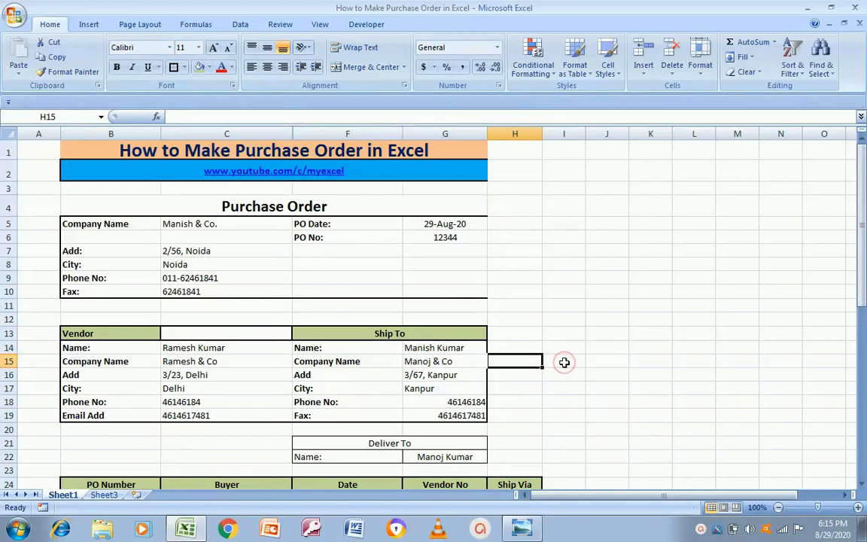
pyautogui.press('Left')
pyautogui.press('Down')
pyautogui.press('Down')
pyautogui.press('Down')
pyautogui.press('Down')
pyautogui.press('Down')
pyautogui.press('Down')
pyautogui.press('Down')
pyautogui.press('Down')
pyautogui.press('Down')
pyautogui.press('Down')
pyautogui.press('Down')
pyautogui.press('Down')
pyautogui.press('Down')
pyautogui.press('Down')
pyautogui.press('Down')
pyautogui.press('Down')
pyautogui.press('Down')
pyautogui.press('Up')
pyautogui.press('Up')
pyautogui.press('Up')
pyautogui.press('Up')
pyautogui.press('Up')
pyautogui.press('Up')
pyautogui.press('Up')
pyautogui.press('Up')
pyautogui.press('Up')
pyautogui.press('Up')
pyautogui.press('Up')
pyautogui.press('Up')
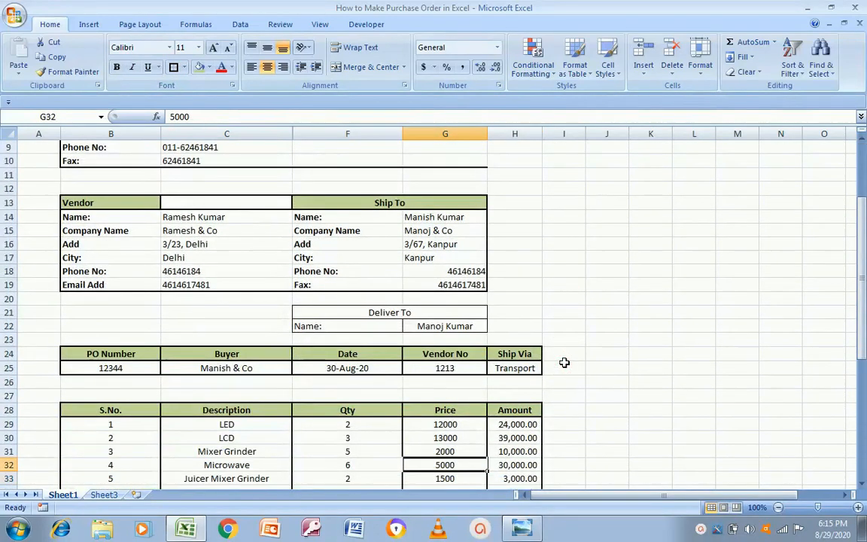
pyautogui.press('Left')
pyautogui.press('Right')
pyautogui.hotkey('shift', 'Down')
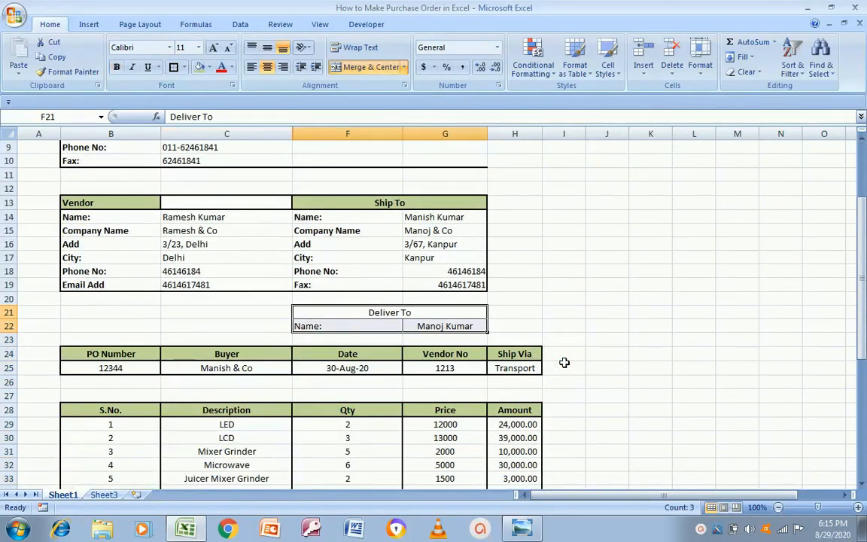
pyautogui.click(174, 67)
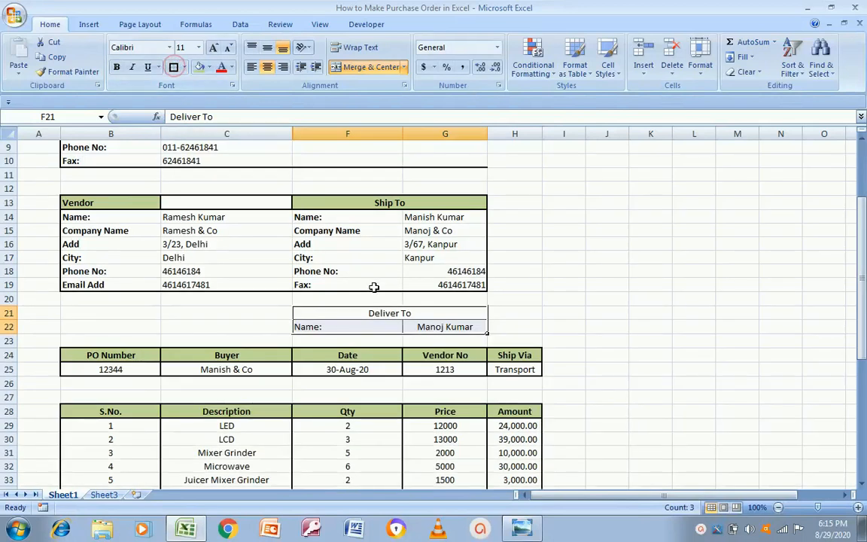
pyautogui.press('Down')
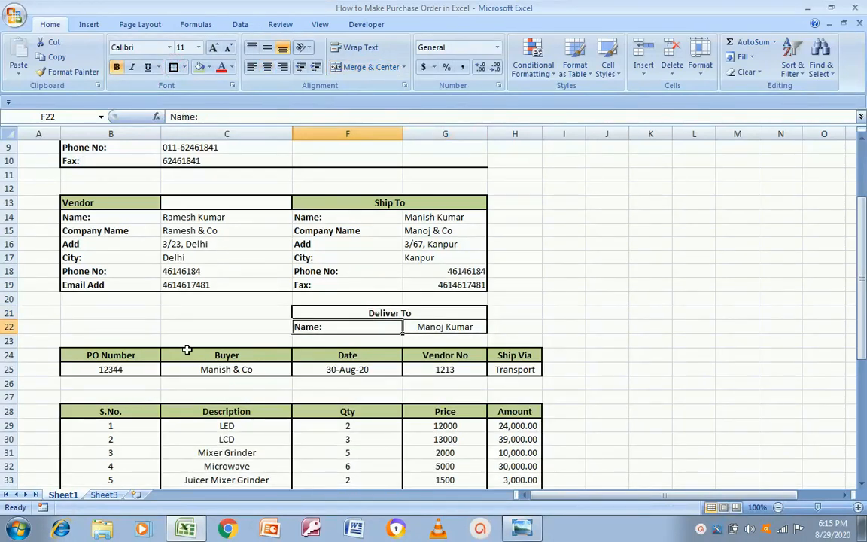
pyautogui.click(155, 339)
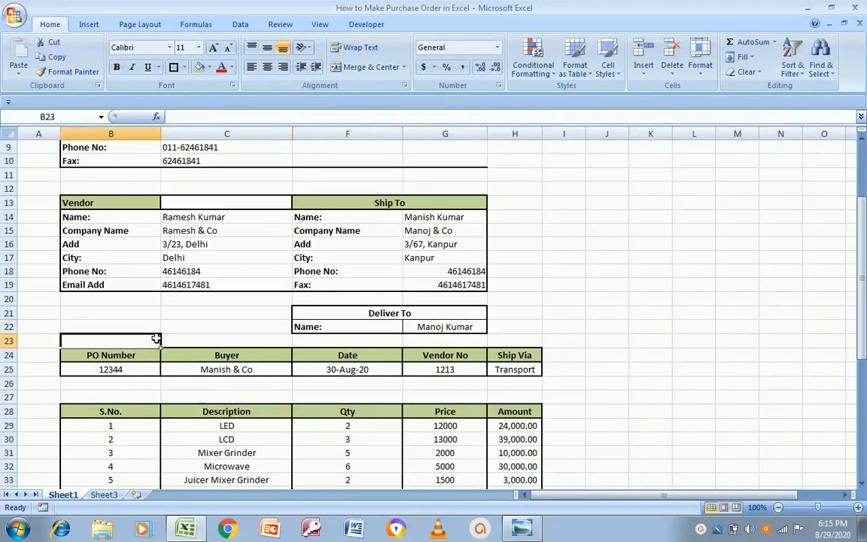
pyautogui.press('Down')
pyautogui.press('Down')
pyautogui.press('Down')
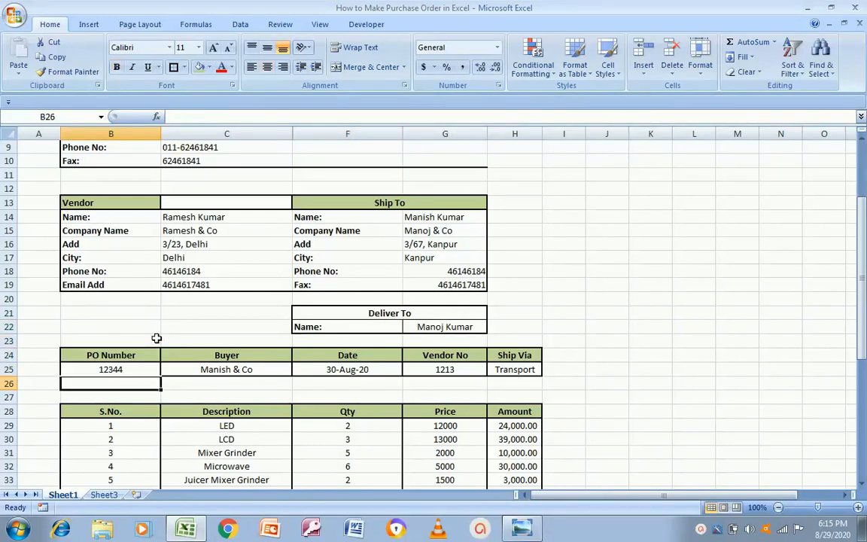
pyautogui.hotkey('shift', 'Down')
pyautogui.hotkey('shift', 'Right')
pyautogui.hotkey('shift', 'Right')
pyautogui.hotkey('shift', 'Right')
pyautogui.hotkey('shift', 'Right')
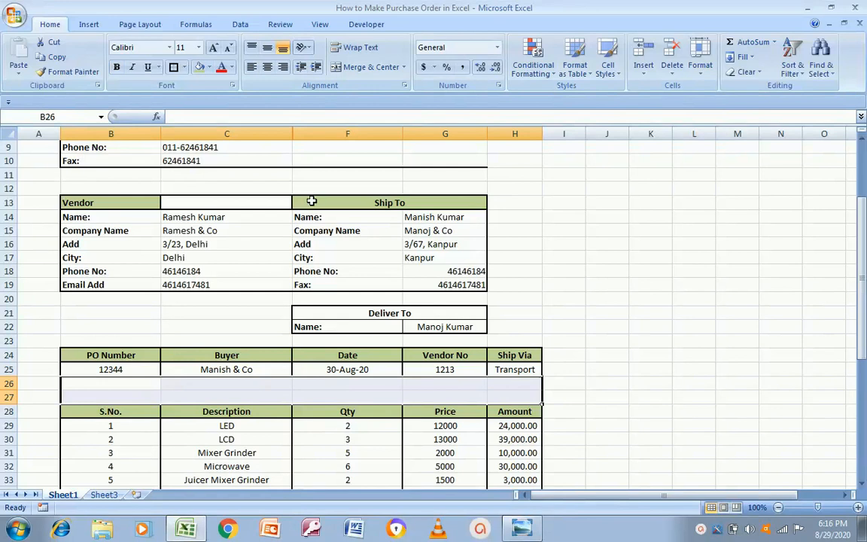
pyautogui.click(368, 67)
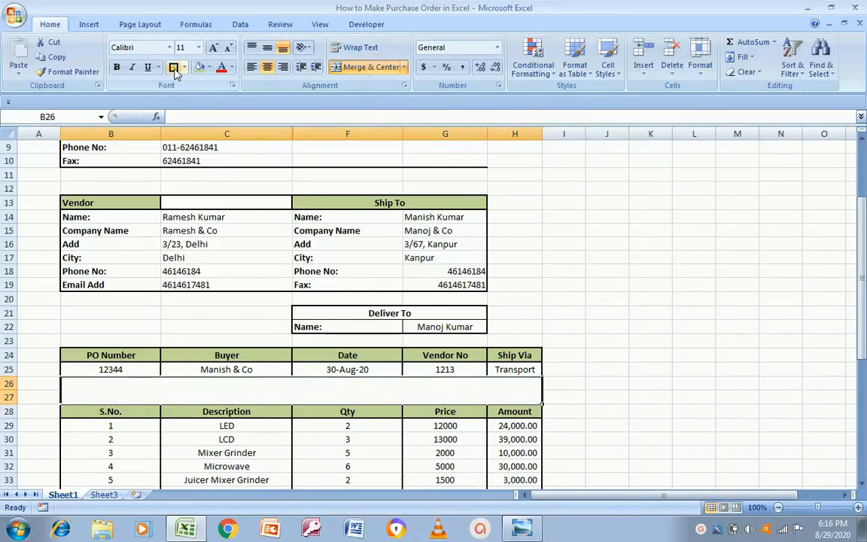
pyautogui.click(597, 341)
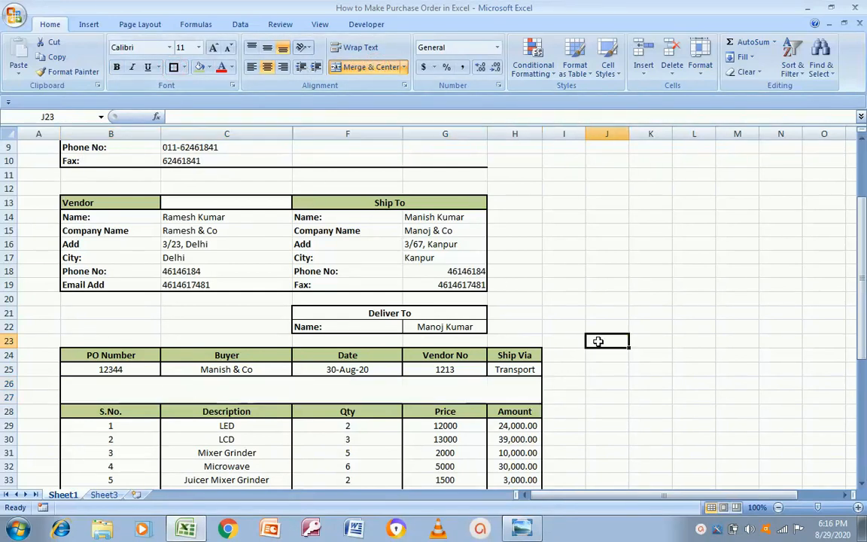
pyautogui.click(575, 438)
pyautogui.press('Left')
pyautogui.press('Left')
pyautogui.press('Left')
pyautogui.press('Left')
pyautogui.press('Left')
pyautogui.press('Down')
pyautogui.press('Down')
pyautogui.press('Down')
pyautogui.press('Down')
pyautogui.press('Down')
pyautogui.press('Down')
pyautogui.press('Down')
pyautogui.press('Down')
pyautogui.press('Down')
pyautogui.press('Down')
pyautogui.press('Down')
pyautogui.press('Down')
pyautogui.press('Down')
pyautogui.press('Down')
pyautogui.press('Down')
pyautogui.press('Down')
pyautogui.press('Down')
pyautogui.press('Down')
pyautogui.press('Down')
pyautogui.press('Down')
pyautogui.press('Down')
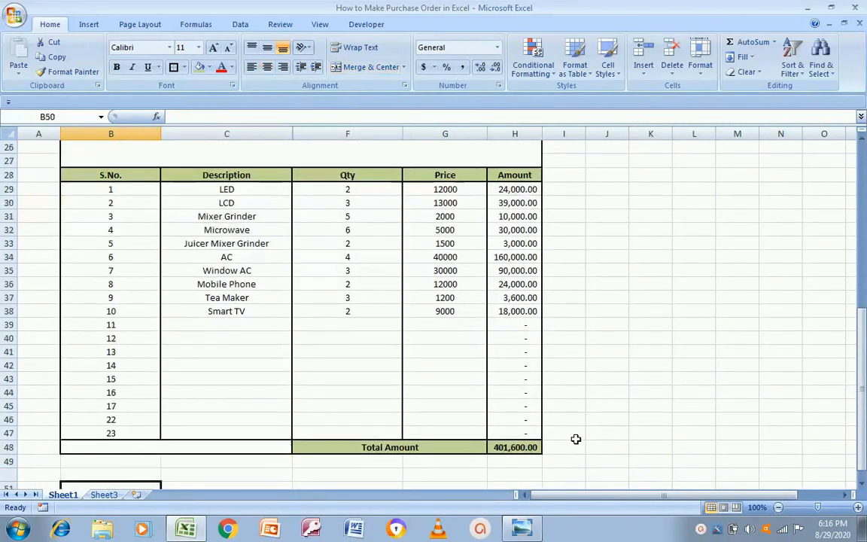
pyautogui.press('Up')
pyautogui.press('Up')
pyautogui.press('Up')
pyautogui.press('Up')
pyautogui.press('Up')
pyautogui.press('Up')
pyautogui.press('Up')
pyautogui.press('Up')
pyautogui.press('Up')
pyautogui.press('Up')
pyautogui.press('Up')
pyautogui.press('Up')
pyautogui.press('Up')
pyautogui.press('Up')
pyautogui.press('Up')
pyautogui.press('Up')
pyautogui.press('Up')
pyautogui.press('Up')
pyautogui.press('Up')
pyautogui.press('Up')
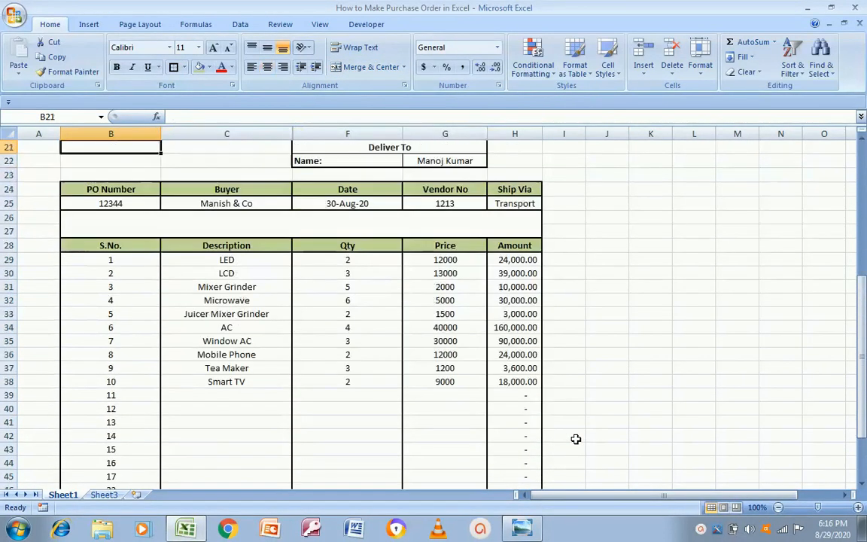
pyautogui.press('Up')
pyautogui.press('Up')
pyautogui.press('Up')
pyautogui.press('Up')
pyautogui.press('Up')
pyautogui.press('Up')
pyautogui.press('Up')
pyautogui.press('Down')
pyautogui.press('Down')
pyautogui.press('Down')
pyautogui.press('Down')
pyautogui.press('Down')
pyautogui.press('Down')
pyautogui.press('Down')
pyautogui.press('Down')
pyautogui.press('Down')
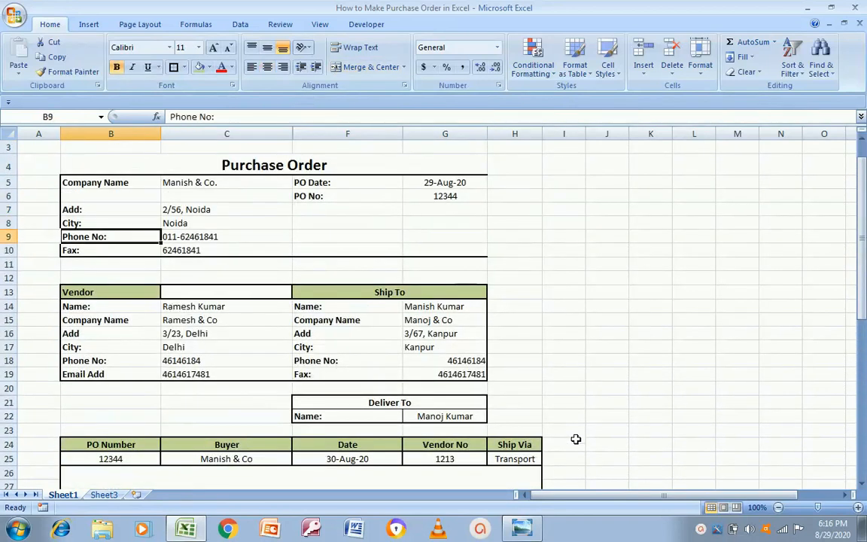
pyautogui.press('Right')
pyautogui.press('Right')
pyautogui.press('Right')
pyautogui.press('Down')
pyautogui.hotkey('alt', 'Tab')
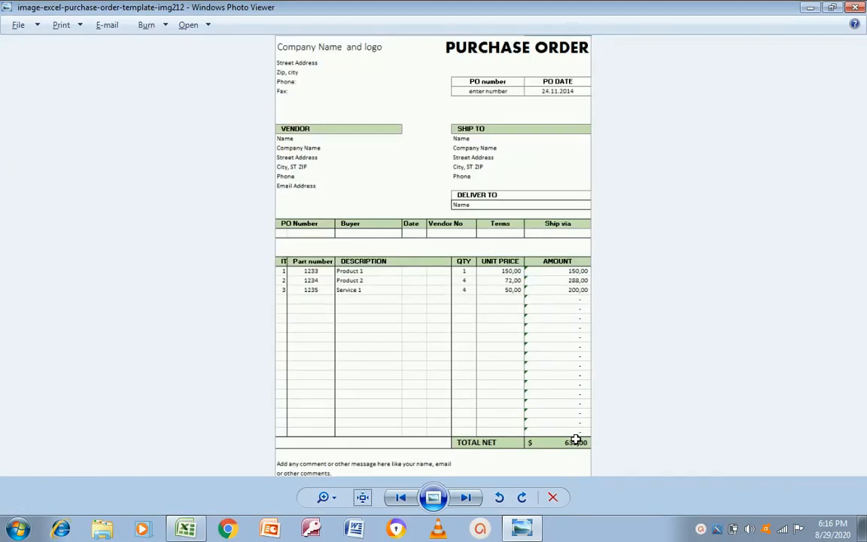
pyautogui.hotkey('alt', 'Tab')
pyautogui.press('Down')
pyautogui.press('Down')
pyautogui.press('Down')
pyautogui.press('Down')
pyautogui.press('Down')
pyautogui.press('Down')
pyautogui.press('Down')
pyautogui.press('Down')
pyautogui.press('Right')
pyautogui.press('Left')
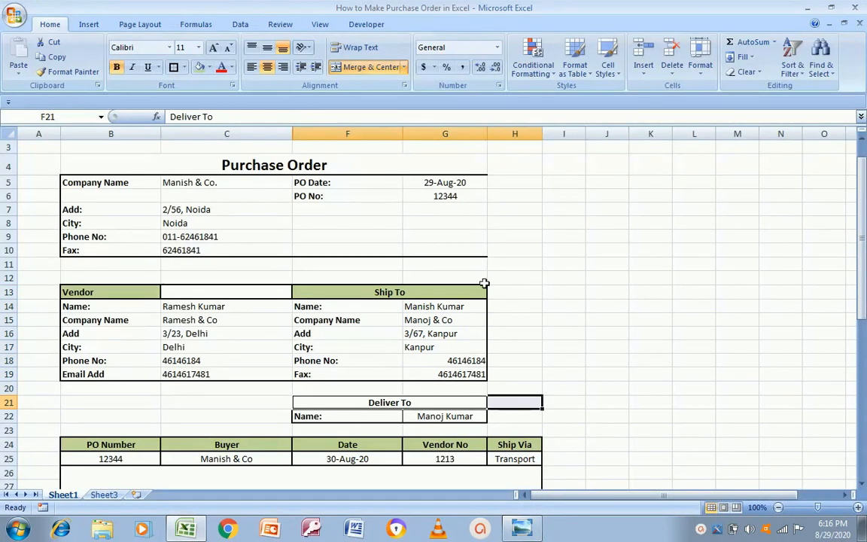
# Merge the Deliver To heading across F21:H21 and its name value across G22:H22
pyautogui.click(379, 68)
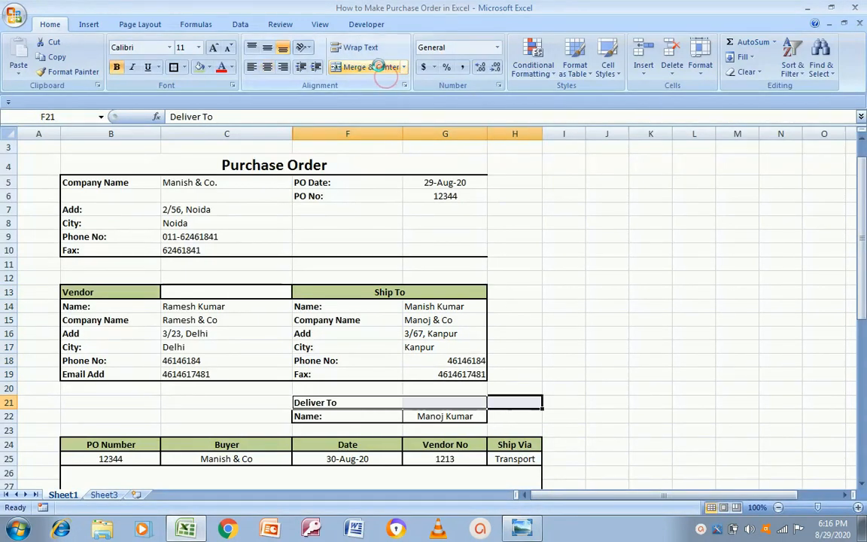
pyautogui.click(379, 68)
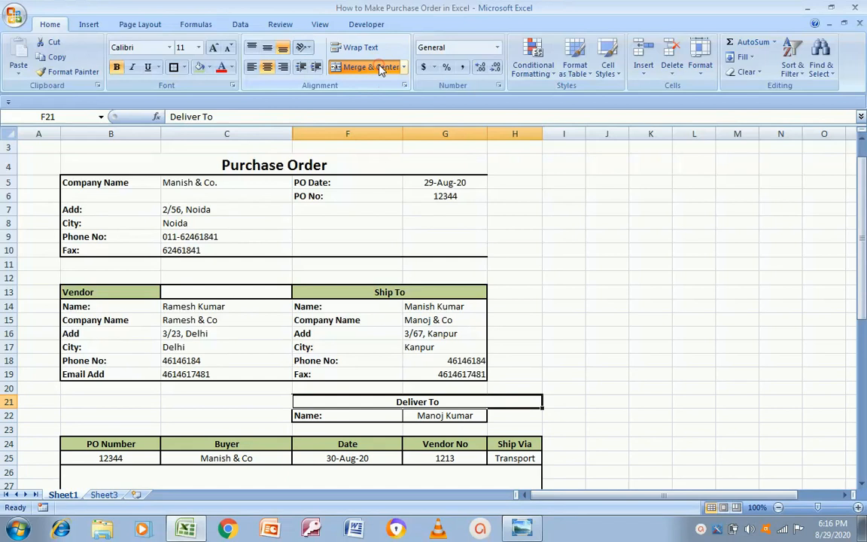
pyautogui.click(384, 414)
pyautogui.moveTo(419, 416); pyautogui.dragTo(421, 425)
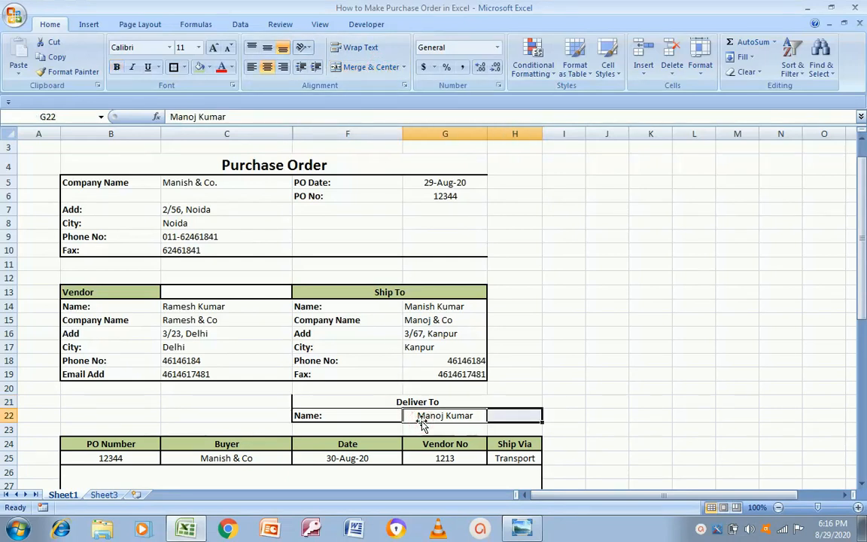
pyautogui.click(379, 68)
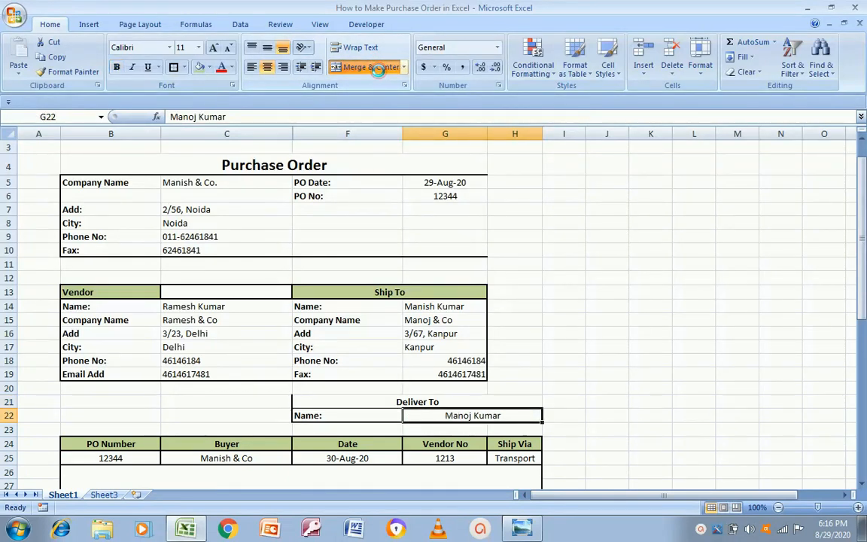
# Add outside borders to the Deliver To heading and the merged name value
pyautogui.click(336, 399)
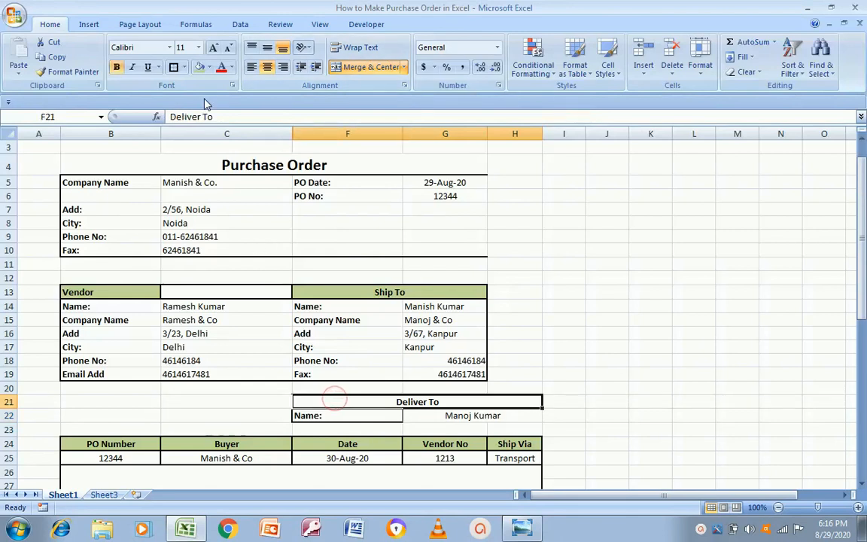
pyautogui.click(174, 67)
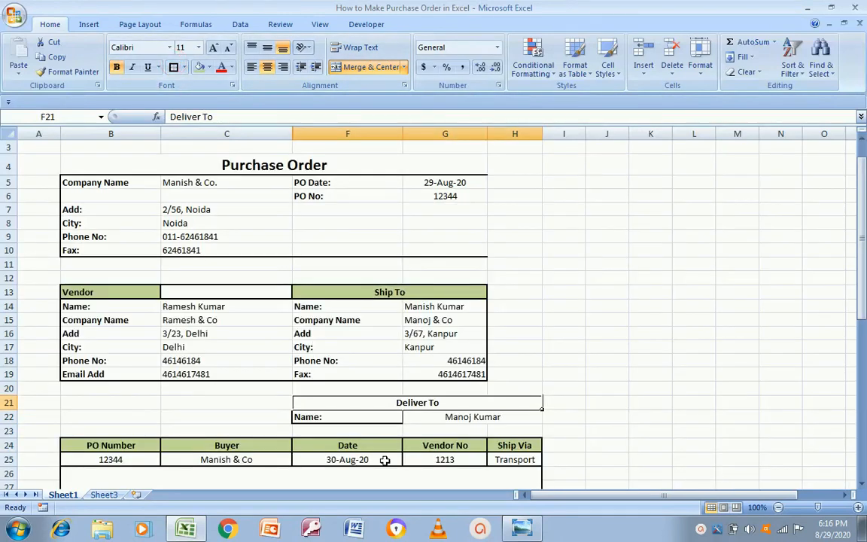
pyautogui.click(353, 417)
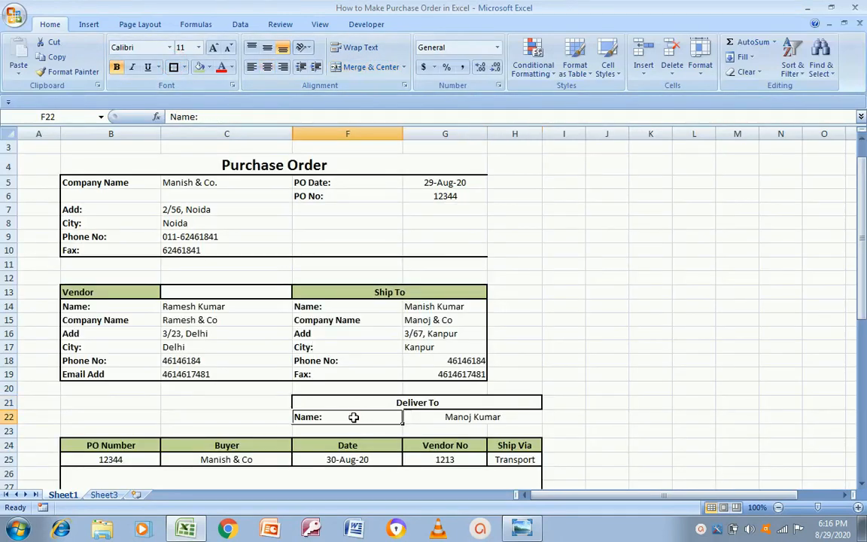
pyautogui.click(445, 418)
pyautogui.click(174, 67)
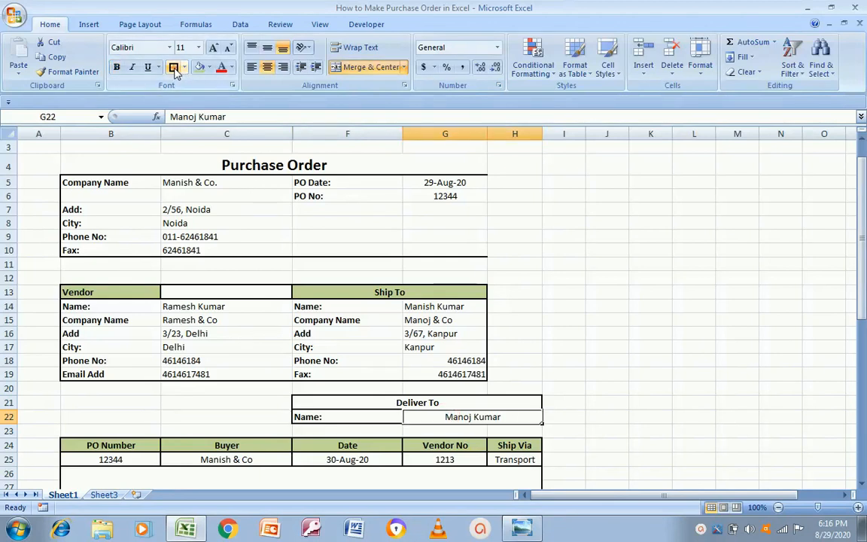
pyautogui.click(606, 403)
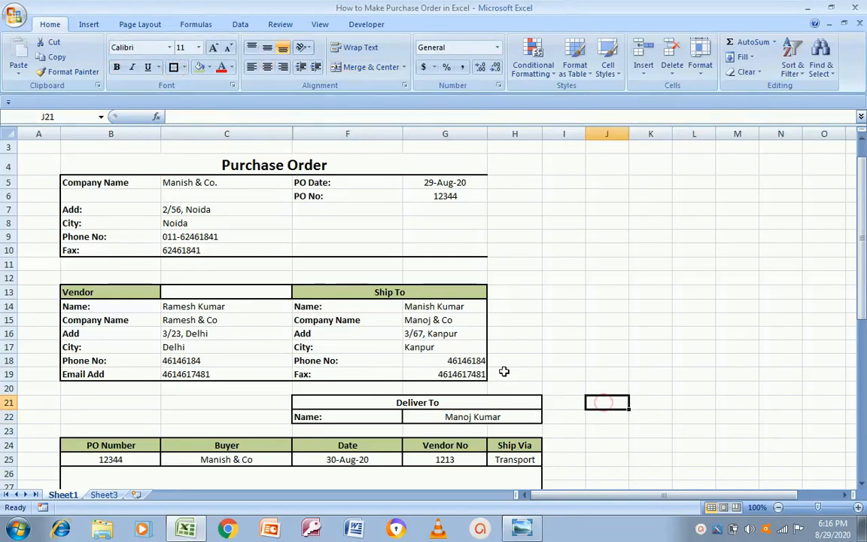
# Merge the Ship To heading across F13:H13 and its name and company values across G–H
pyautogui.moveTo(323, 295); pyautogui.dragTo(515, 293)
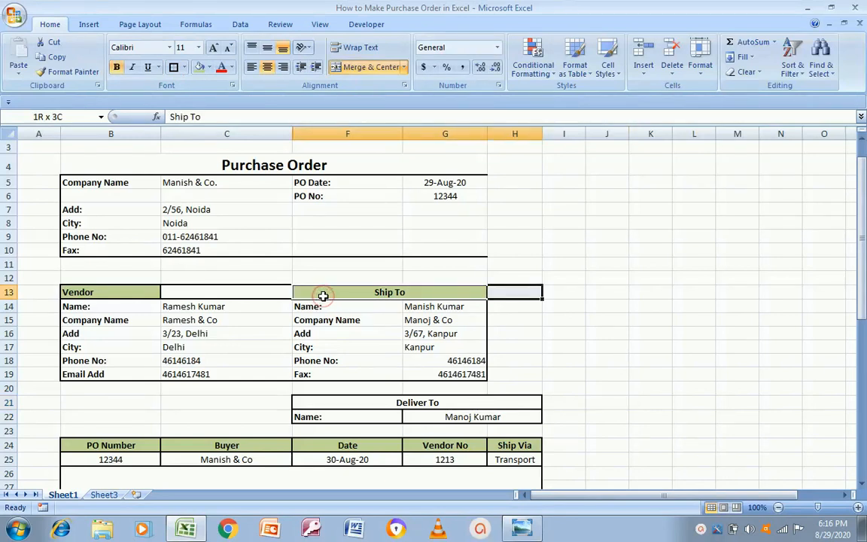
pyautogui.click(360, 67)
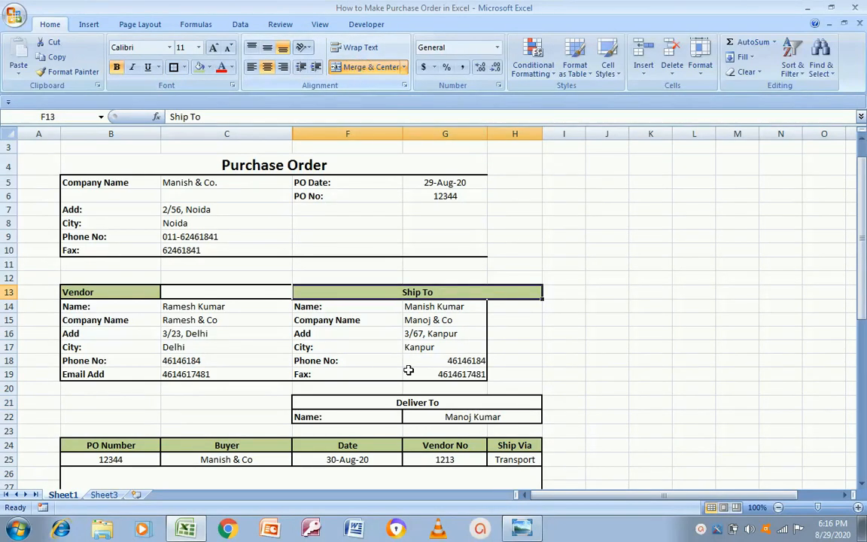
pyautogui.moveTo(463, 305); pyautogui.dragTo(515, 306)
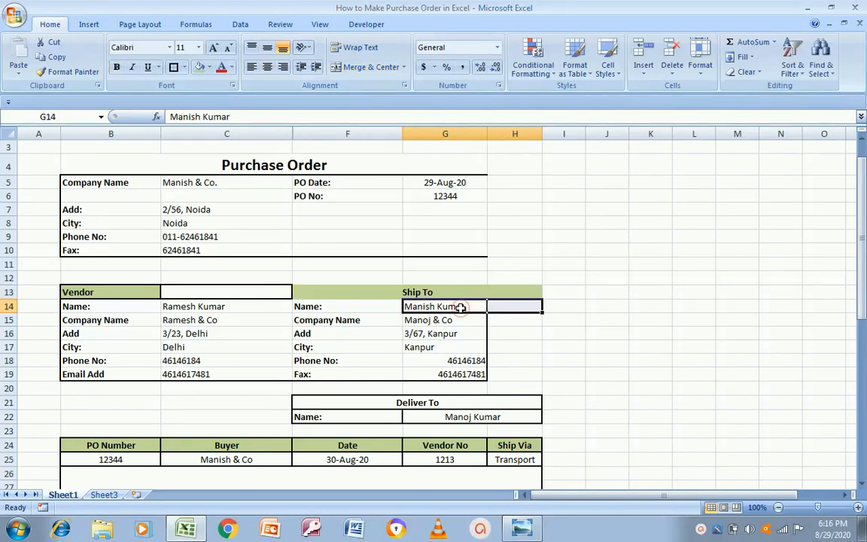
pyautogui.click(371, 69)
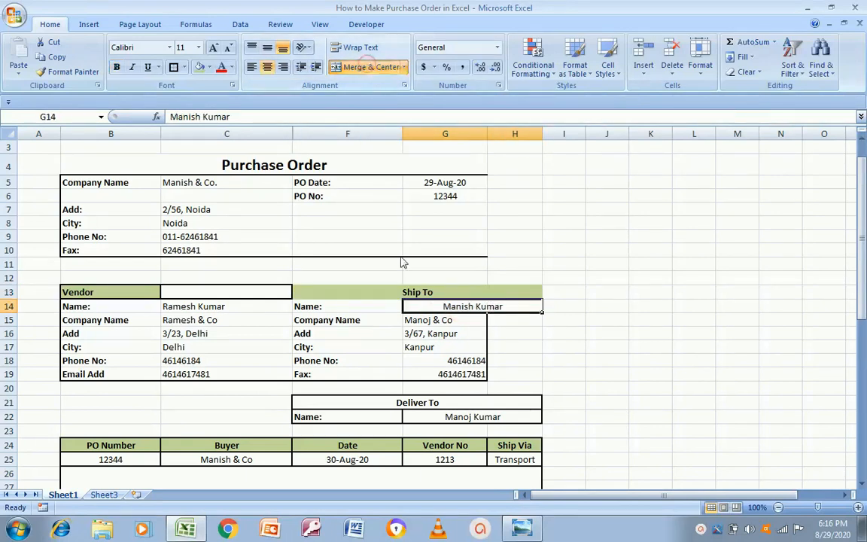
pyautogui.moveTo(447, 320); pyautogui.dragTo(515, 320)
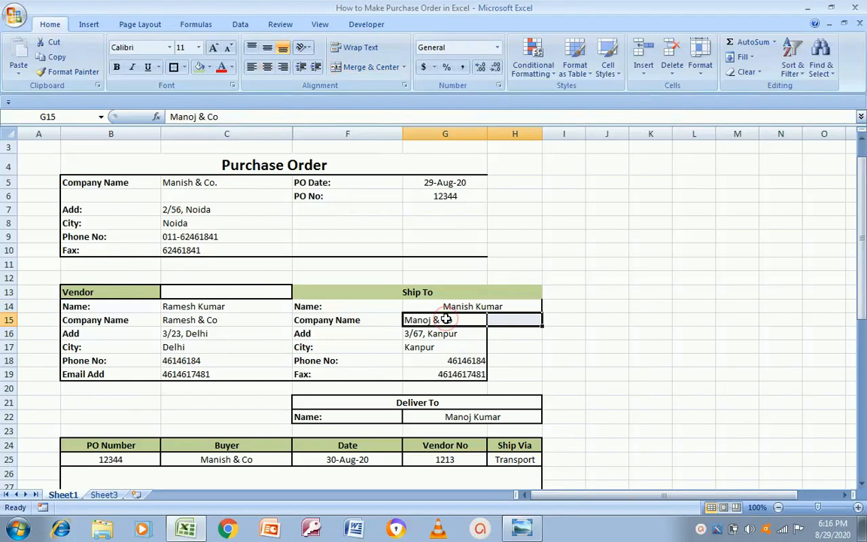
pyautogui.click(369, 67)
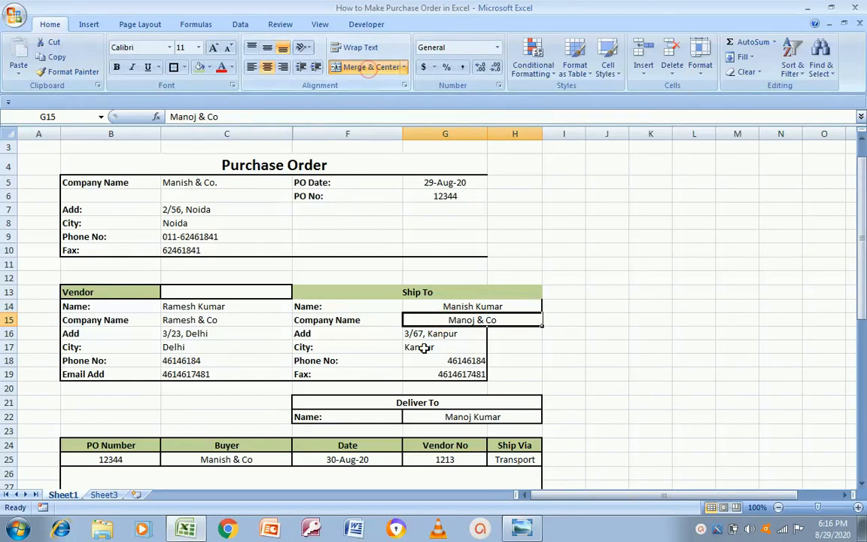
# Merge the Ship To address, city and phone values across G16:H16, G17:H17 and G18:H18
pyautogui.click(461, 338)
pyautogui.moveTo(461, 338); pyautogui.dragTo(515, 336)
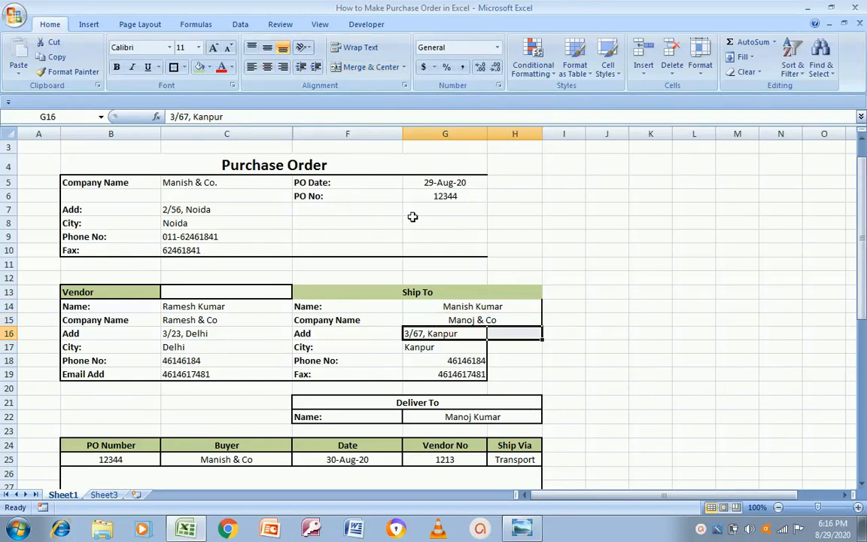
pyautogui.click(335, 67)
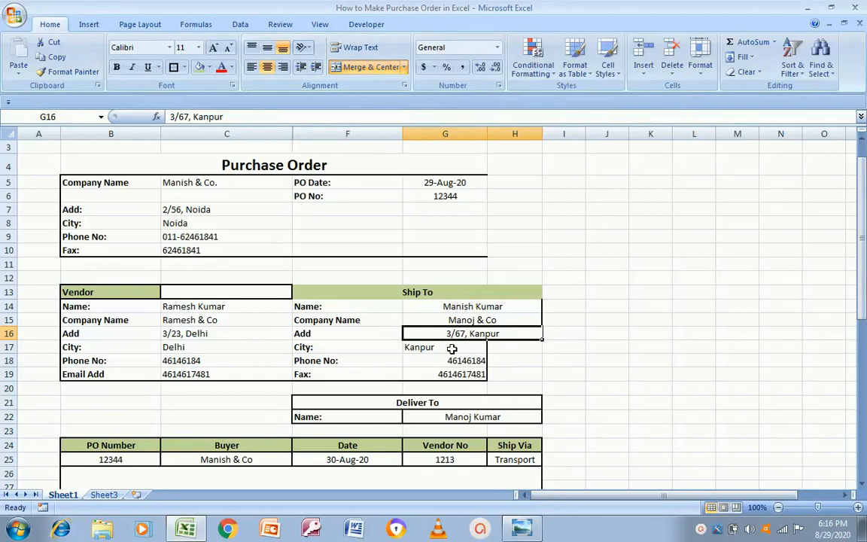
pyautogui.click(449, 347)
pyautogui.hotkey('shift', 'Down')
pyautogui.press('Right')
pyautogui.press('Left')
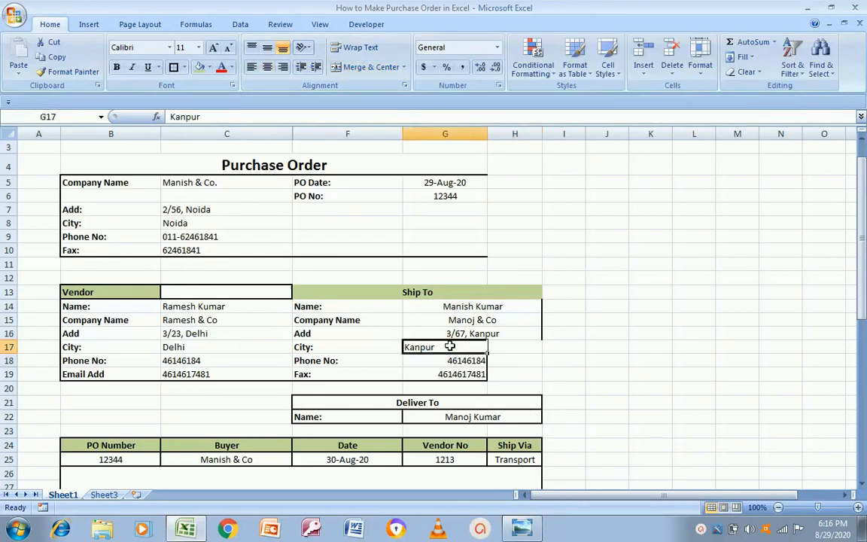
pyautogui.hotkey('shift', 'Right')
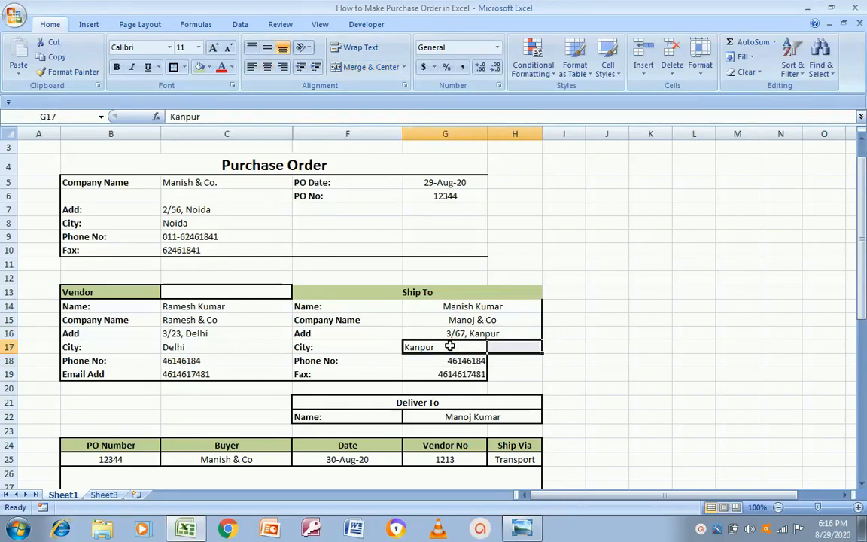
pyautogui.click(369, 68)
pyautogui.click(471, 361)
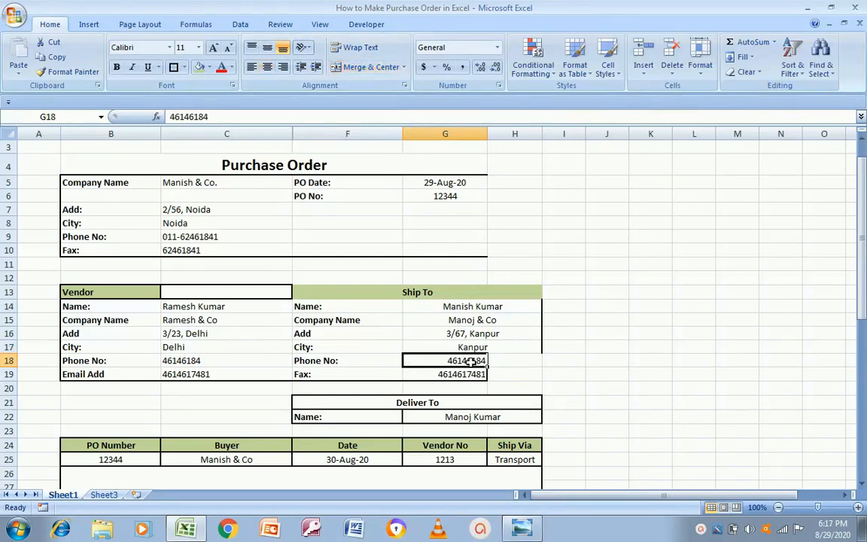
pyautogui.hotkey('shift', 'Right')
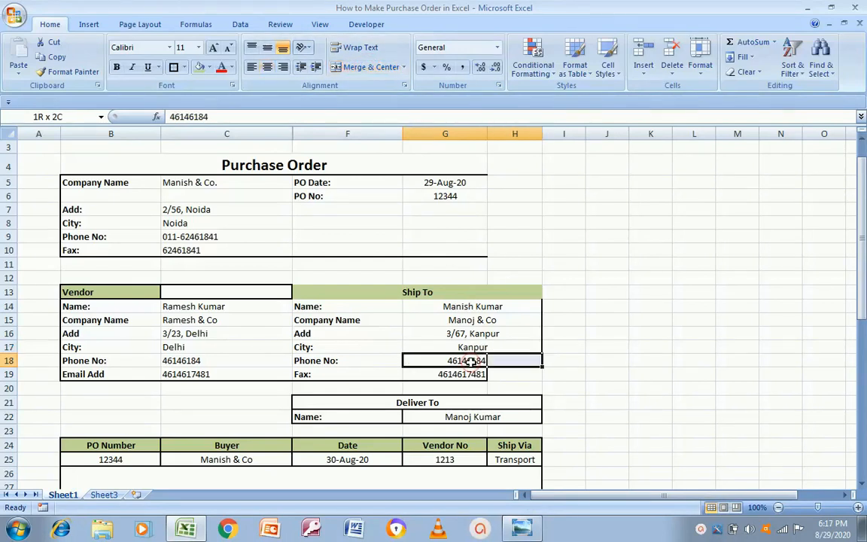
pyautogui.click(369, 67)
pyautogui.click(472, 306)
pyautogui.hotkey('shift', 'Down')
pyautogui.hotkey('shift', 'Down')
pyautogui.hotkey('shift', 'Down')
pyautogui.hotkey('shift', 'Down')
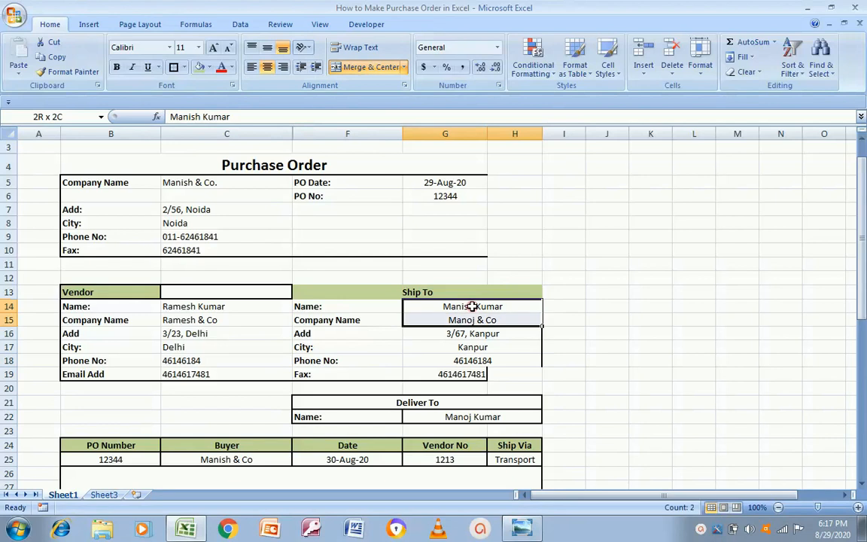
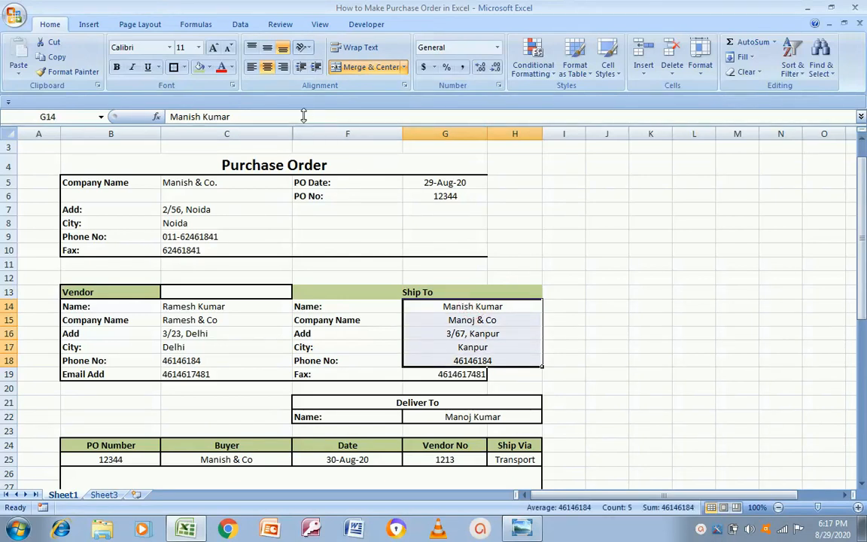
# Left-align the Ship To details G14:H18 and apply All Borders to the block B13:H19
pyautogui.click(251, 67)
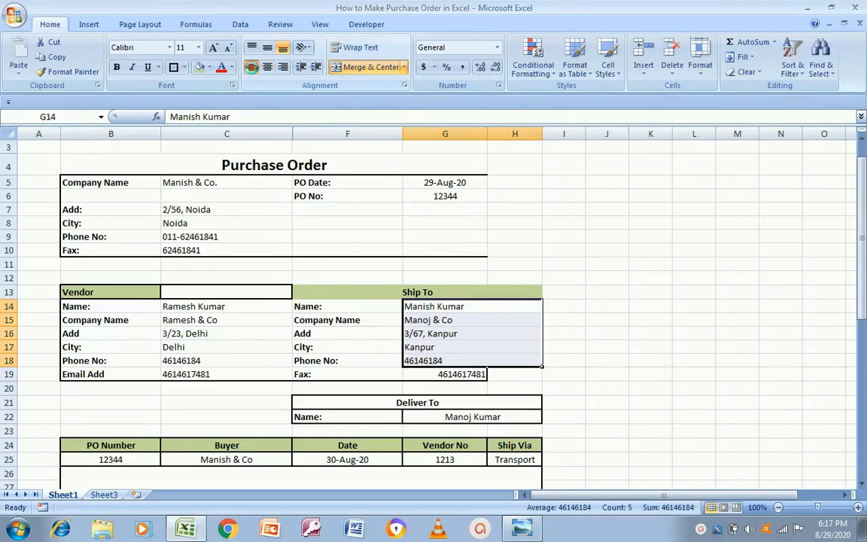
pyautogui.click(591, 318)
pyautogui.click(444, 291)
pyautogui.press('Left')
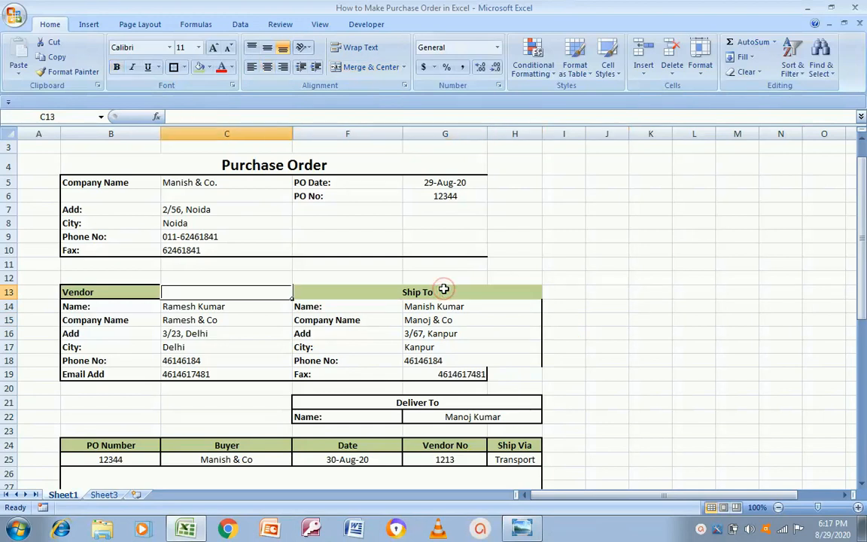
pyautogui.press('Left')
pyautogui.hotkey('shift', 'Right')
pyautogui.hotkey('shift', 'Right')
pyautogui.hotkey('shift', 'Down')
pyautogui.hotkey('shift', 'Down')
pyautogui.hotkey('shift', 'Down')
pyautogui.hotkey('shift', 'Down')
pyautogui.hotkey('shift', 'Down')
pyautogui.hotkey('shift', 'Down')
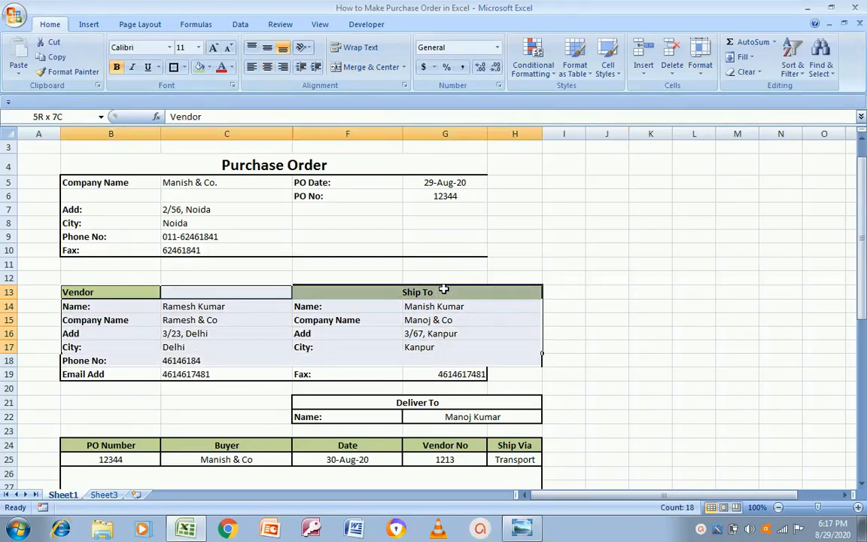
pyautogui.click(176, 66)
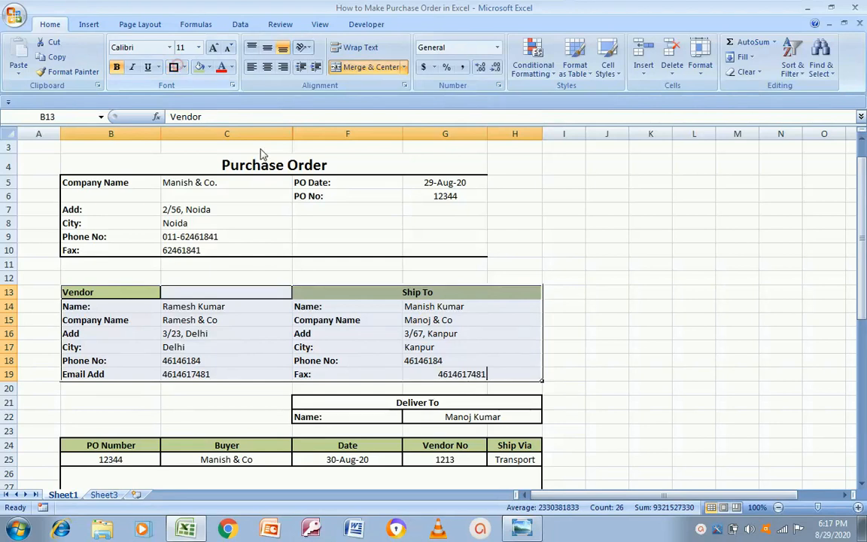
# Merge & Center the fax number across G19:H19
pyautogui.click(458, 370)
pyautogui.hotkey('shift', 'Right')
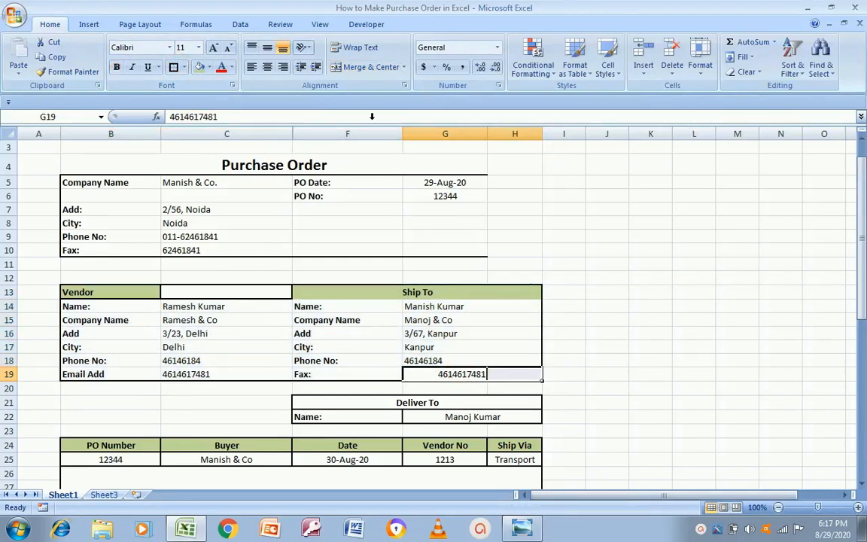
pyautogui.click(373, 67)
pyautogui.click(616, 360)
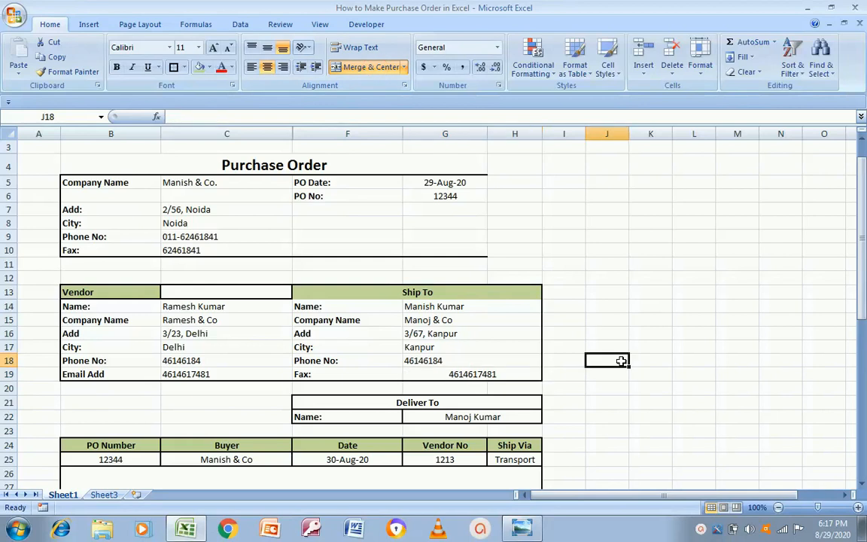
# Add a border around the Ship To header cell
pyautogui.click(320, 295)
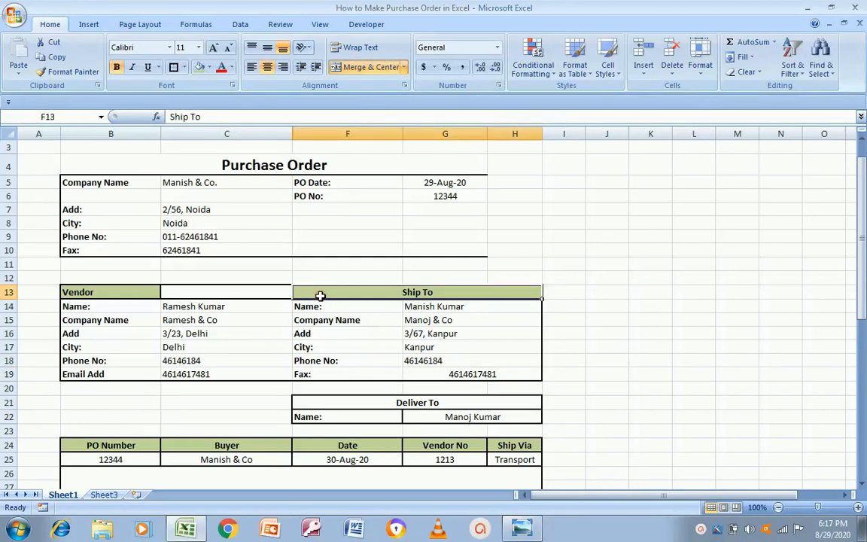
pyautogui.click(173, 67)
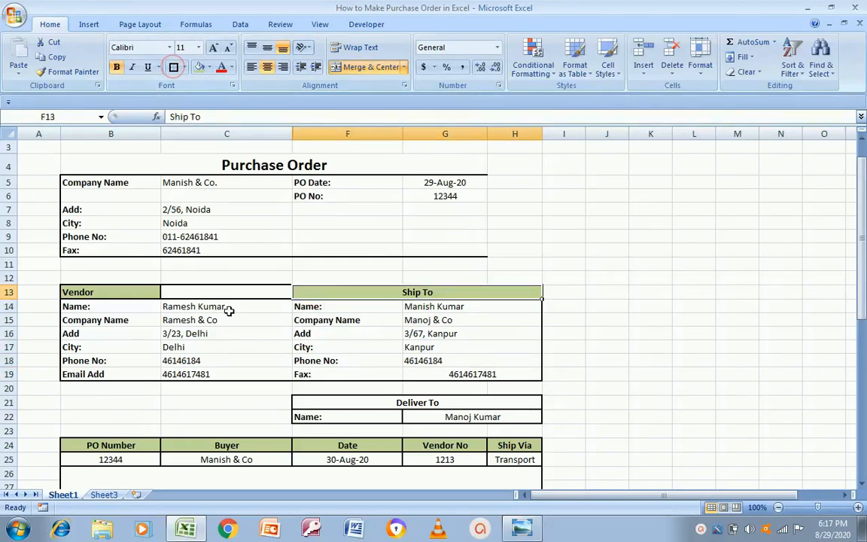
pyautogui.click(562, 331)
pyautogui.press('Left')
pyautogui.press('Left')
pyautogui.press('Left')
pyautogui.press('Left')
pyautogui.press('Left')
pyautogui.press('Up')
pyautogui.press('Up')
pyautogui.press('Up')
pyautogui.press('Up')
pyautogui.press('Up')
pyautogui.press('Up')
pyautogui.press('Up')
pyautogui.press('Up')
pyautogui.press('Up')
pyautogui.press('Up')
pyautogui.press('Up')
pyautogui.press('Up')
pyautogui.press('Up')
pyautogui.press('Up')
pyautogui.press('Up')
pyautogui.press('Down')
pyautogui.press('Down')
pyautogui.press('Down')
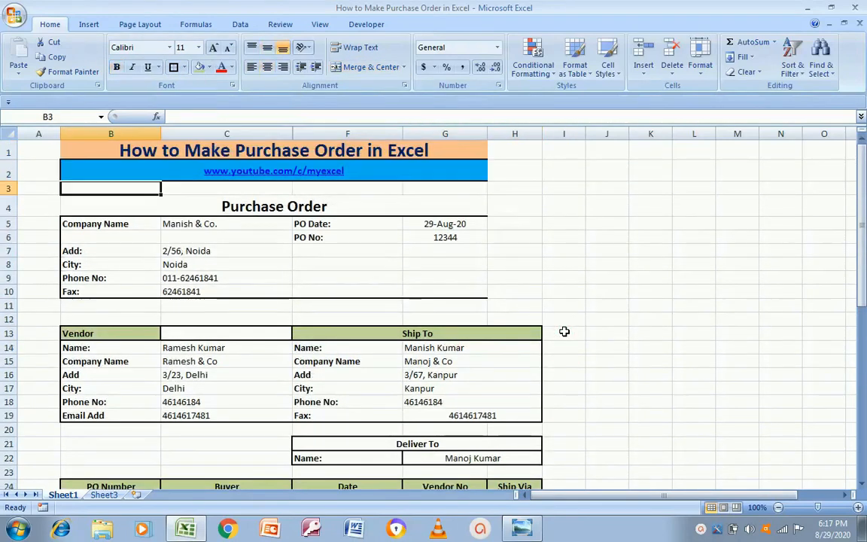
# Border the Purchase Order title and shade it light purple
pyautogui.click(173, 67)
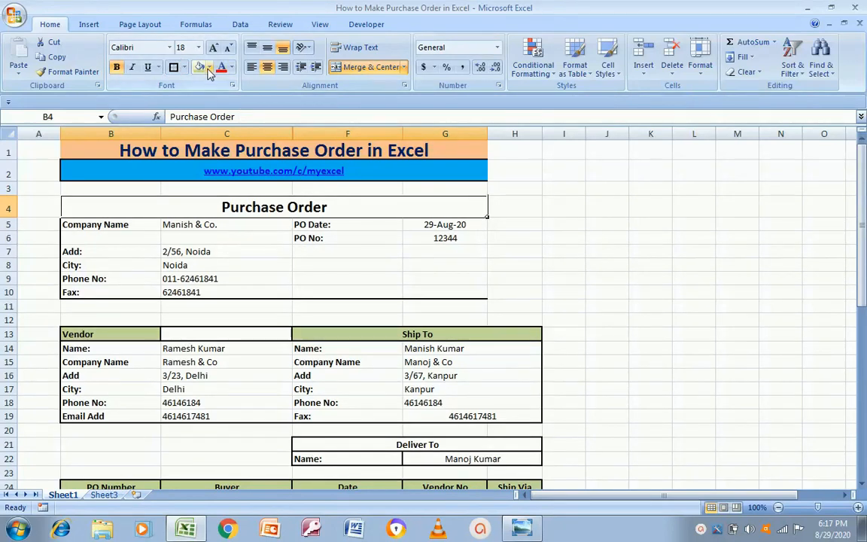
pyautogui.click(208, 68)
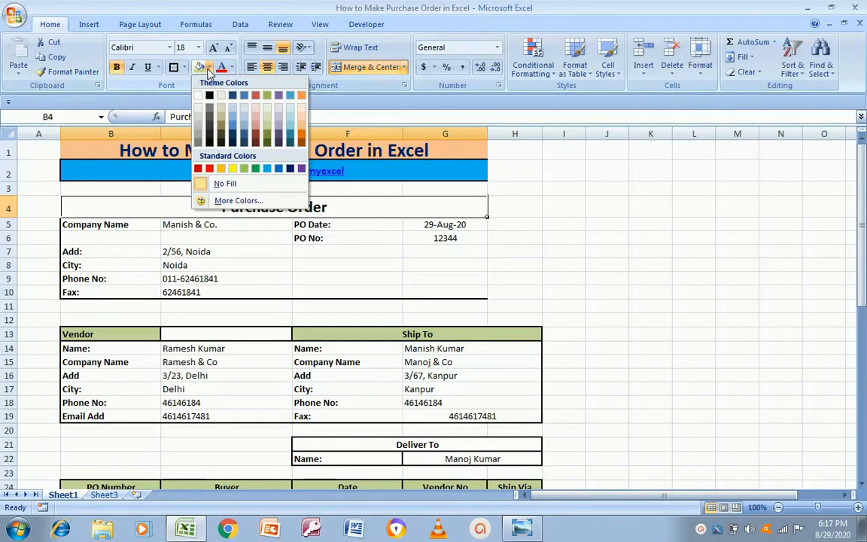
pyautogui.click(279, 121)
pyautogui.click(408, 265)
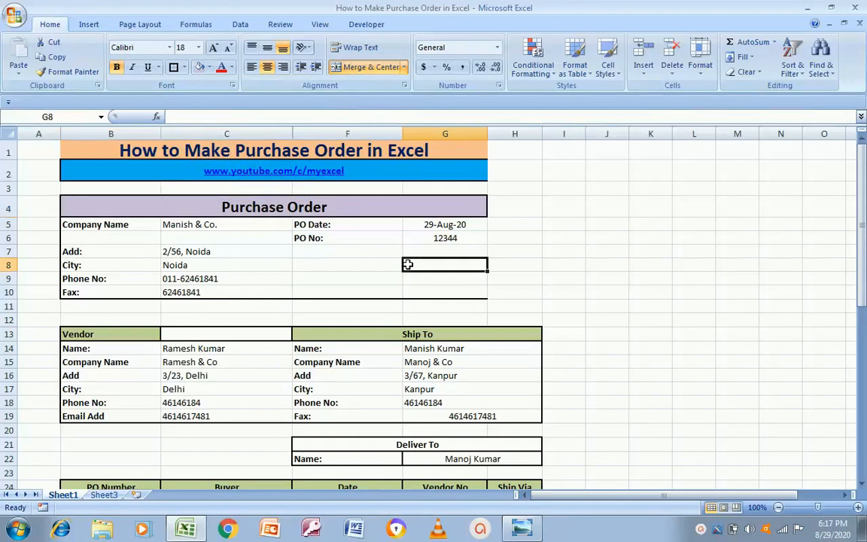
# Merge & Center the PO date across G5:H5 and PO number 12344 across G6:H6
pyautogui.click(110, 226)
pyautogui.hotkey('shift', 'Right')
pyautogui.hotkey('shift', 'Right')
pyautogui.hotkey('shift', 'Right')
pyautogui.hotkey('shift', 'Right')
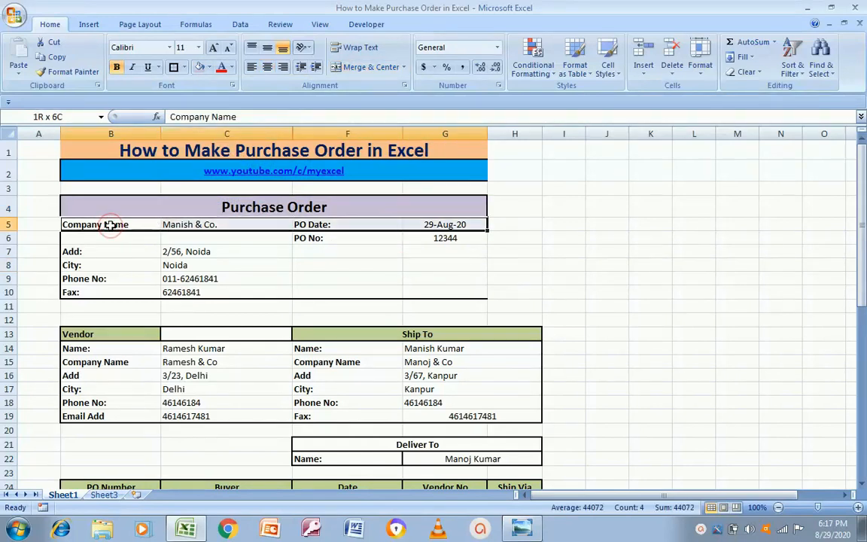
pyautogui.press('Right')
pyautogui.press('Right')
pyautogui.press('Right')
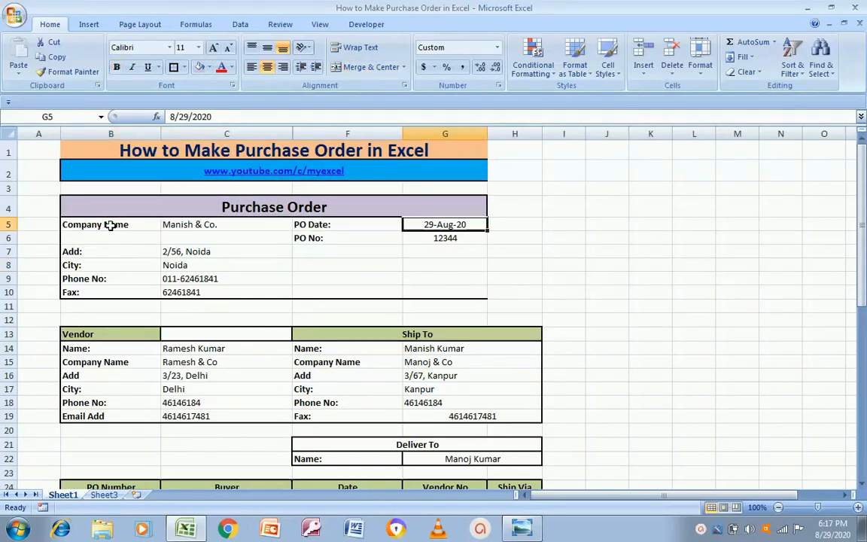
pyautogui.hotkey('shift', 'Right')
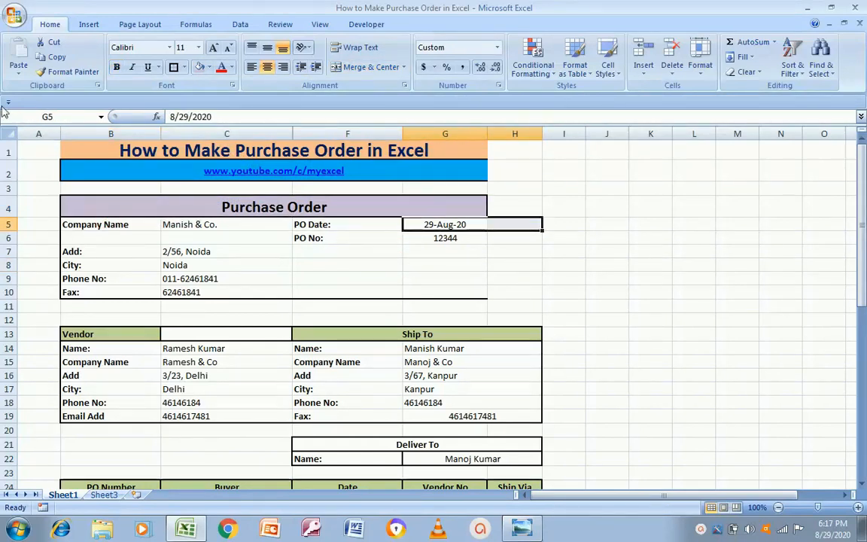
pyautogui.click(371, 67)
pyautogui.click(442, 238)
pyautogui.hotkey('shift', 'Right')
pyautogui.click(369, 67)
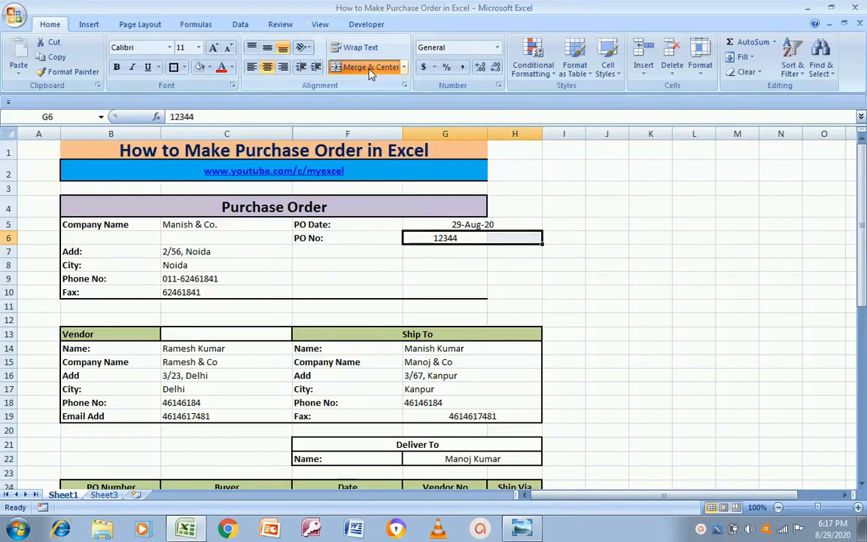
# Merge & Center the Purchase Order title across B4:H4 and reapply its border
pyautogui.press('Down')
pyautogui.press('Up')
pyautogui.press('Up')
pyautogui.press('Left')
pyautogui.press('Right')
pyautogui.press('Down')
pyautogui.press('Up')
pyautogui.press('Left')
pyautogui.press('Left')
pyautogui.press('Left')
pyautogui.press('Up')
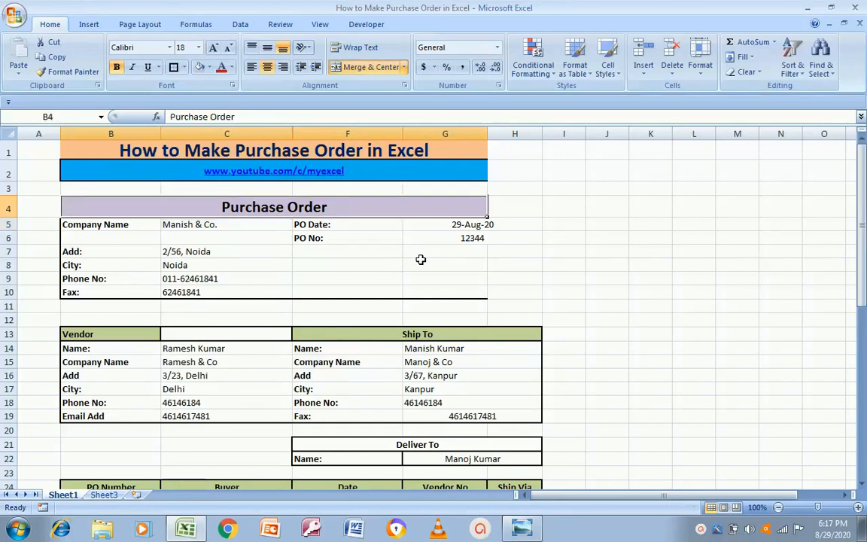
pyautogui.hotkey('shift', 'Right')
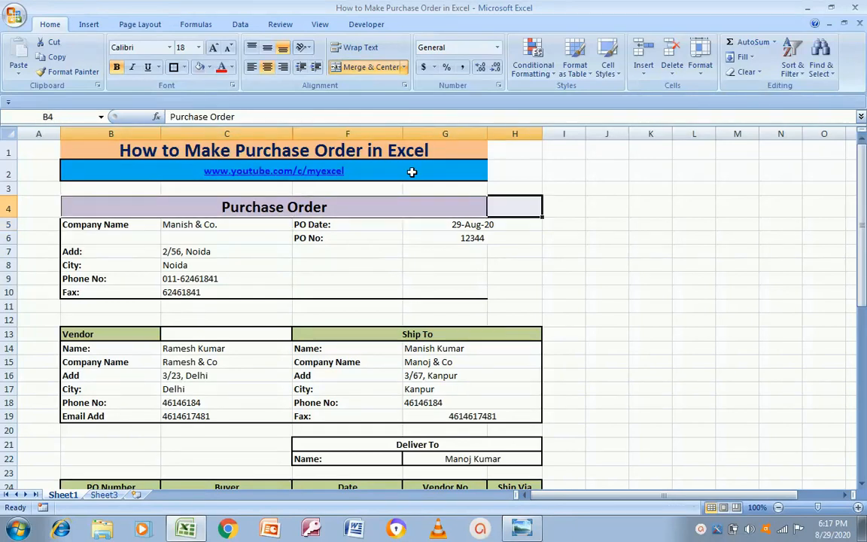
pyautogui.click(368, 68)
pyautogui.click(368, 68)
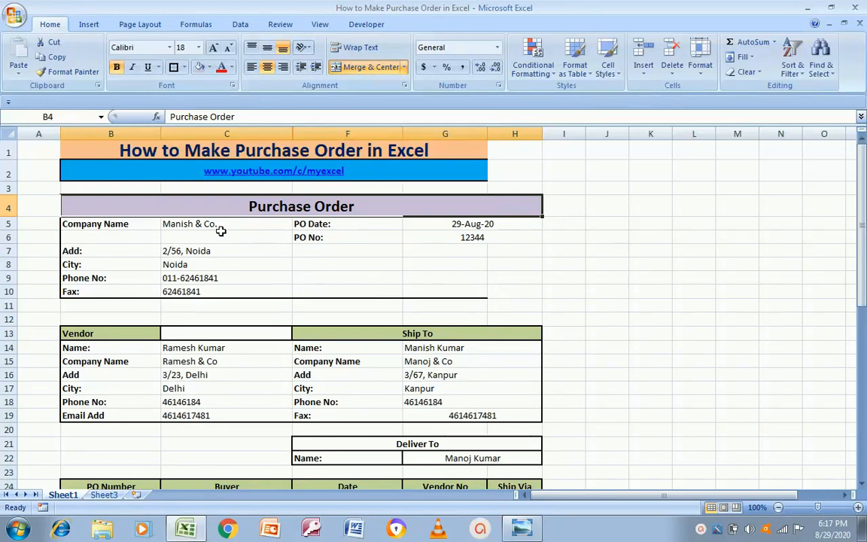
pyautogui.press('Down')
pyautogui.press('Up')
pyautogui.click(173, 69)
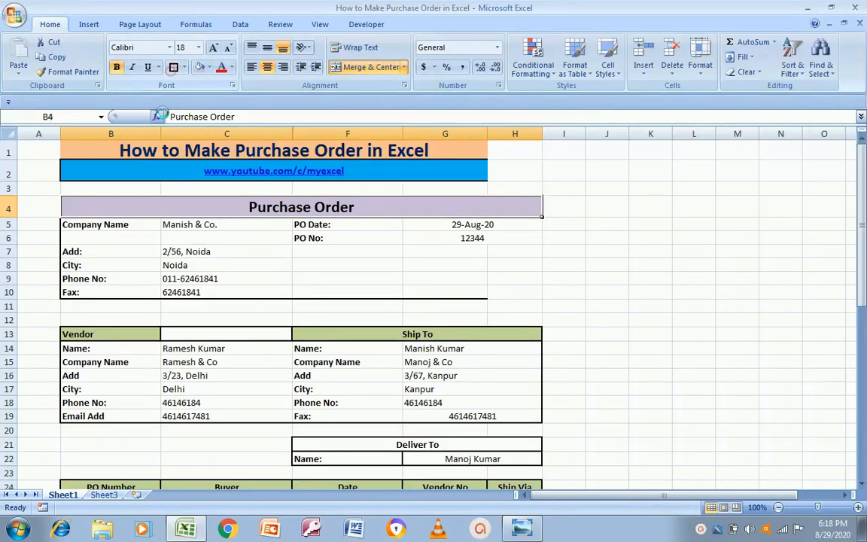
# Apply borders to the company details block B5:H10
pyautogui.click(144, 227)
pyautogui.hotkey('shift', 'Right')
pyautogui.hotkey('shift', 'Right')
pyautogui.hotkey('shift', 'Right')
pyautogui.hotkey('shift', 'Right')
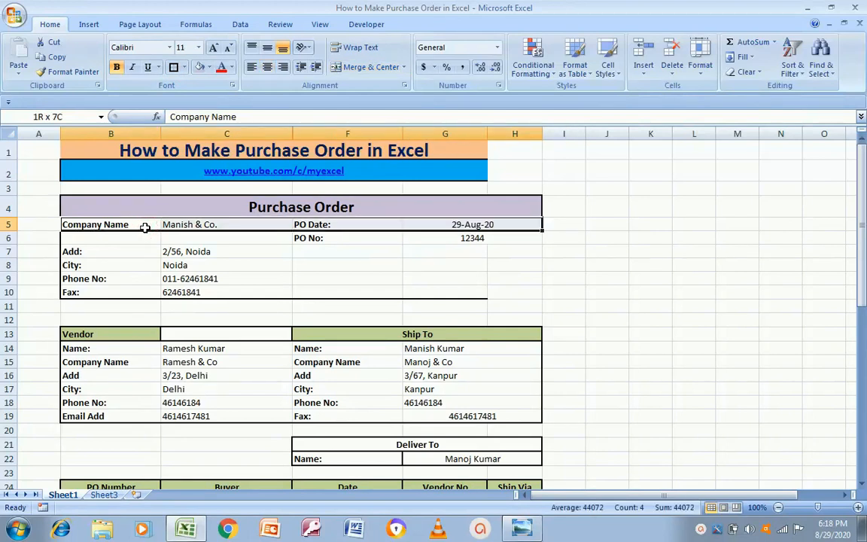
pyautogui.hotkey('shift', 'Down')
pyautogui.hotkey('shift', 'Down')
pyautogui.hotkey('shift', 'Down')
pyautogui.hotkey('shift', 'Down')
pyautogui.hotkey('shift', 'Down')
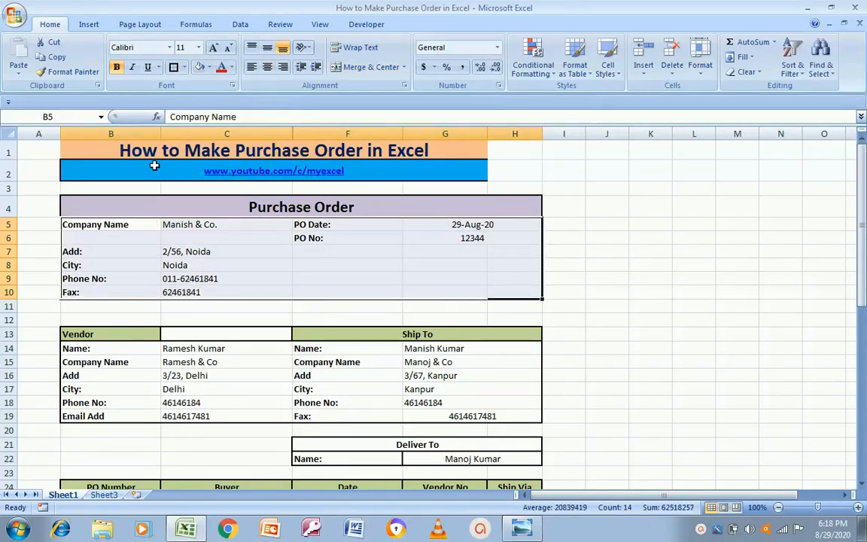
pyautogui.click(174, 66)
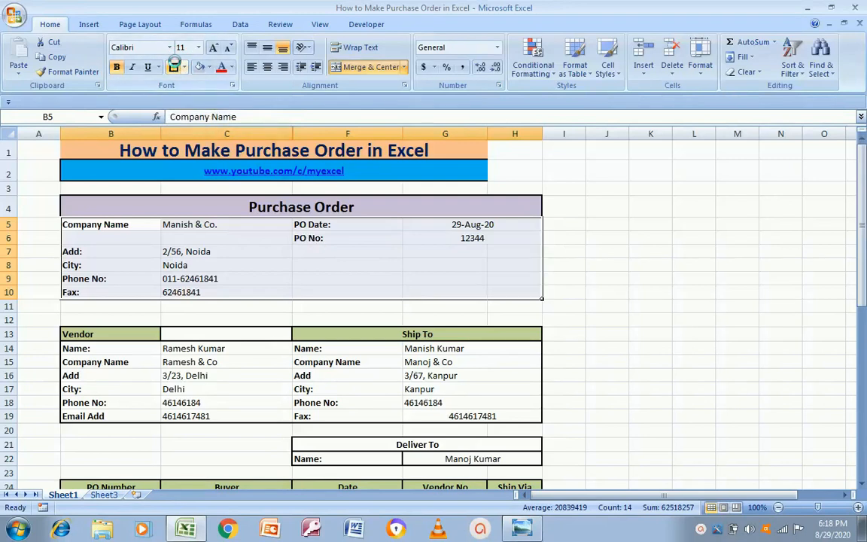
pyautogui.press('Left')
pyautogui.press('Left')
pyautogui.press('Left')
pyautogui.press('Left')
pyautogui.press('Left')
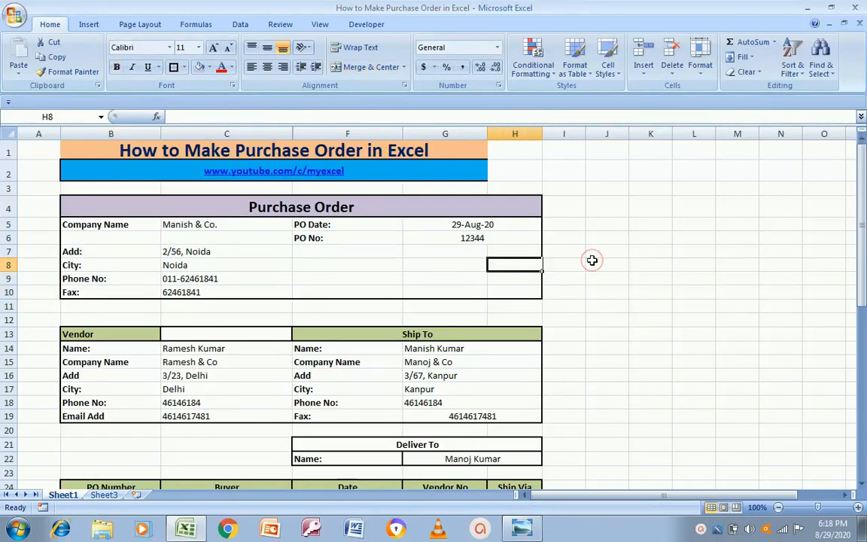
# Merge blank rows 11–12 across columns B to H
pyautogui.press('Up')
pyautogui.press('Up')
pyautogui.press('Up')
pyautogui.press('Left')
pyautogui.press('Down')
pyautogui.press('Down')
pyautogui.press('Down')
pyautogui.press('Down')
pyautogui.press('Down')
pyautogui.press('Down')
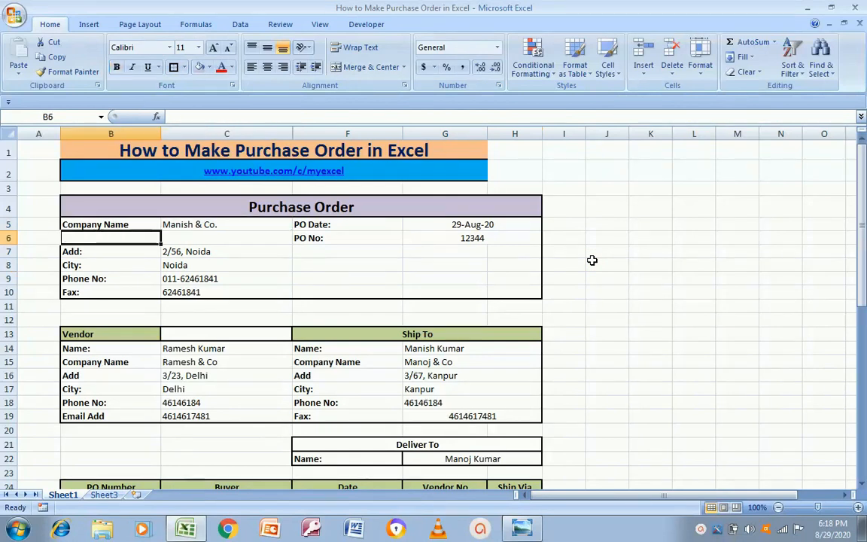
pyautogui.hotkey('shift', 'Down')
pyautogui.hotkey('shift', 'Right')
pyautogui.hotkey('shift', 'Right')
pyautogui.hotkey('shift', 'Right')
pyautogui.hotkey('shift', 'Right')
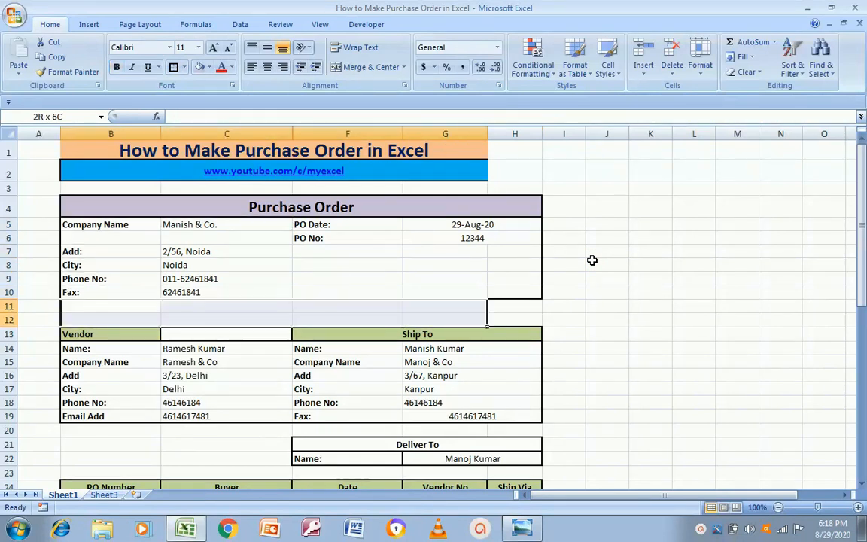
pyautogui.click(335, 63)
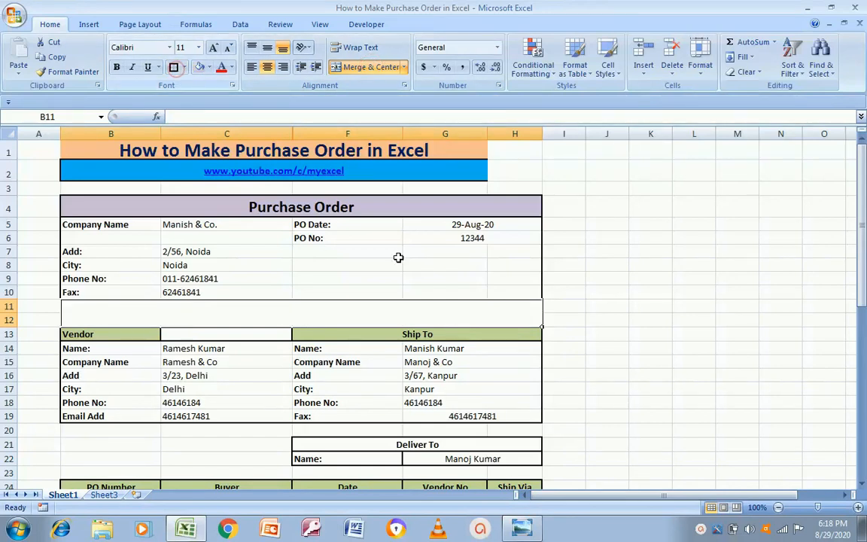
pyautogui.click(647, 370)
# Merge the spacer row B20:H20 into one cell
pyautogui.press('Left')
pyautogui.press('Left')
pyautogui.press('Left')
pyautogui.press('Left')
pyautogui.press('Left')
pyautogui.press('Left')
pyautogui.press('Down')
pyautogui.press('Down')
pyautogui.press('Down')
pyautogui.press('Down')
pyautogui.press('Left')
pyautogui.hotkey('shift', 'Right')
pyautogui.hotkey('shift', 'Right')
pyautogui.hotkey('shift', 'Right')
pyautogui.hotkey('shift', 'Right')
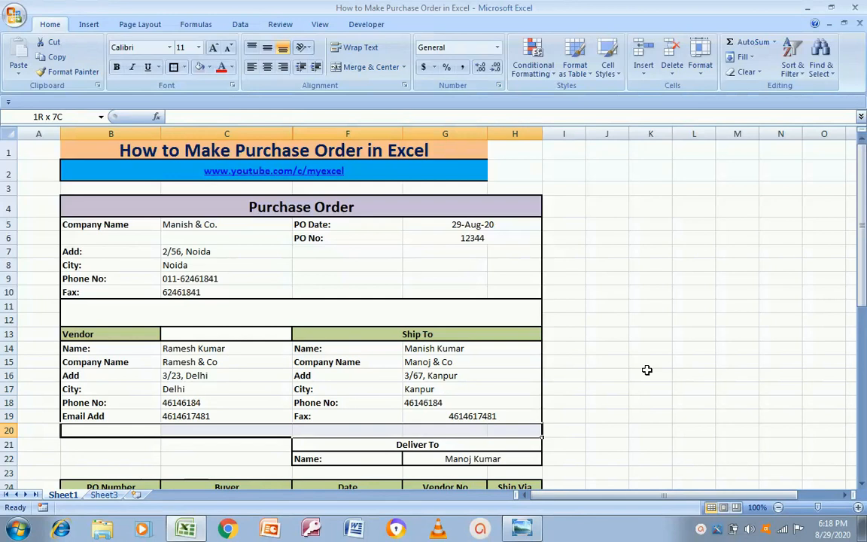
pyautogui.click(369, 67)
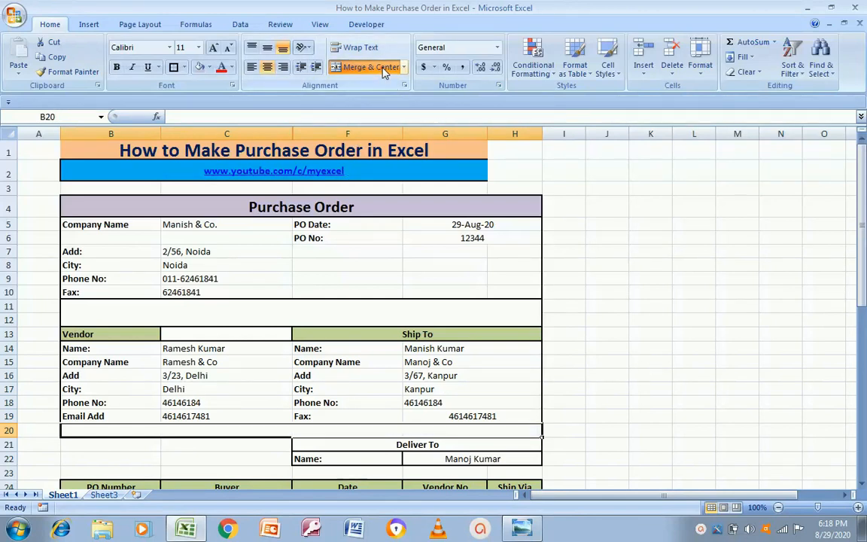
# Merge B21:C23 into a single blank block
pyautogui.click(109, 448)
pyautogui.hotkey('shift', 'Down')
pyautogui.hotkey('shift', 'Down')
pyautogui.hotkey('shift', 'Right')
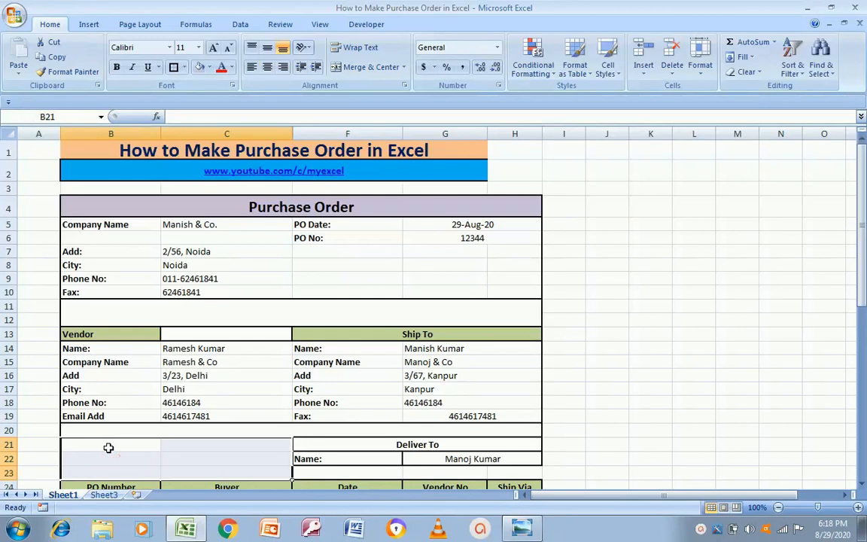
pyautogui.click(357, 68)
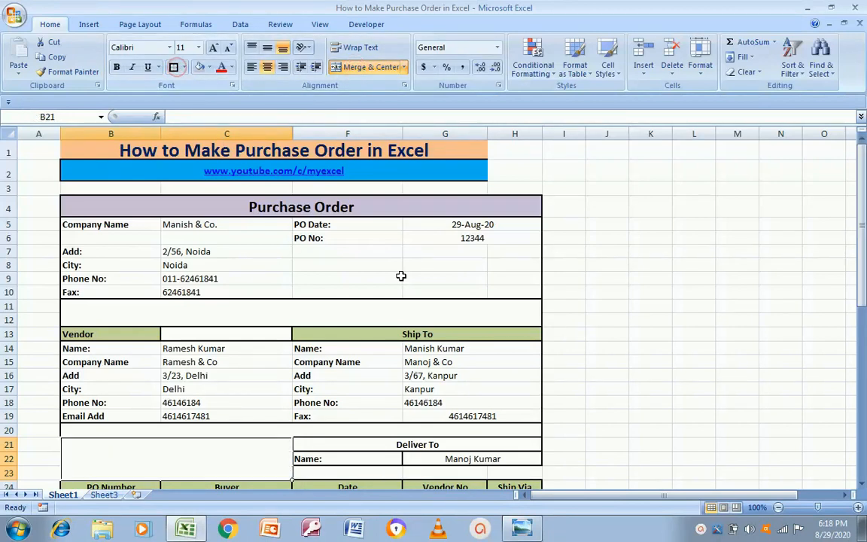
pyautogui.click(606, 374)
# Merge F23:H23 under Deliver To, then move below the Total Amount row
pyautogui.press('Left')
pyautogui.press('Left')
pyautogui.press('Left')
pyautogui.press('Down')
pyautogui.press('Down')
pyautogui.press('Down')
pyautogui.press('Down')
pyautogui.press('Down')
pyautogui.press('Down')
pyautogui.press('Down')
pyautogui.press('Left')
pyautogui.hotkey('shift', 'Right')
pyautogui.hotkey('shift', 'Right')
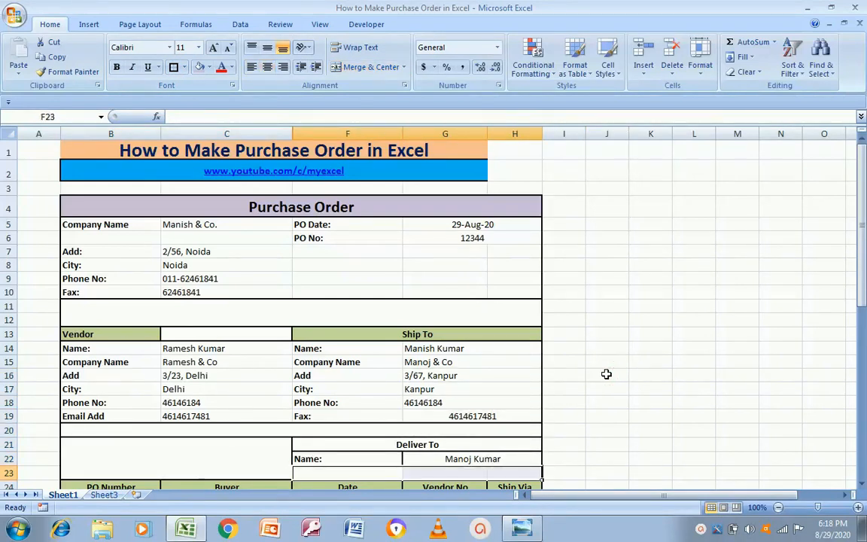
pyautogui.click(361, 68)
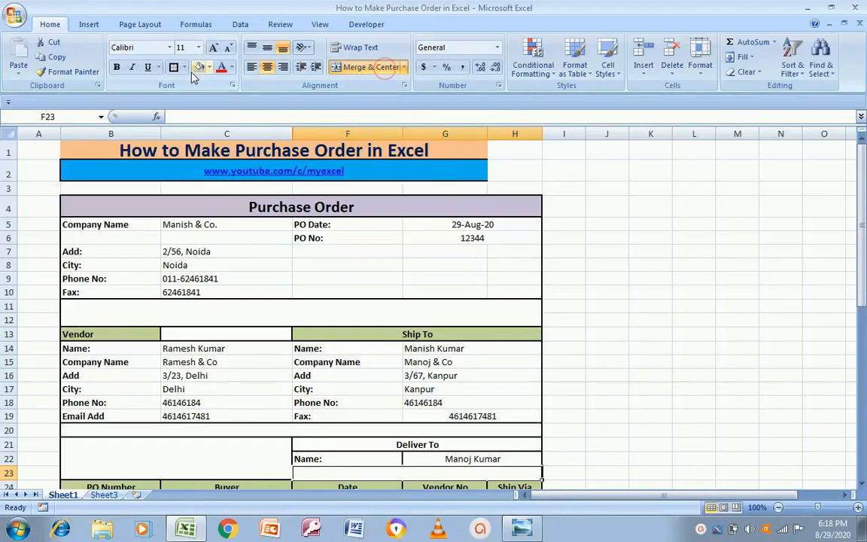
pyautogui.click(583, 307)
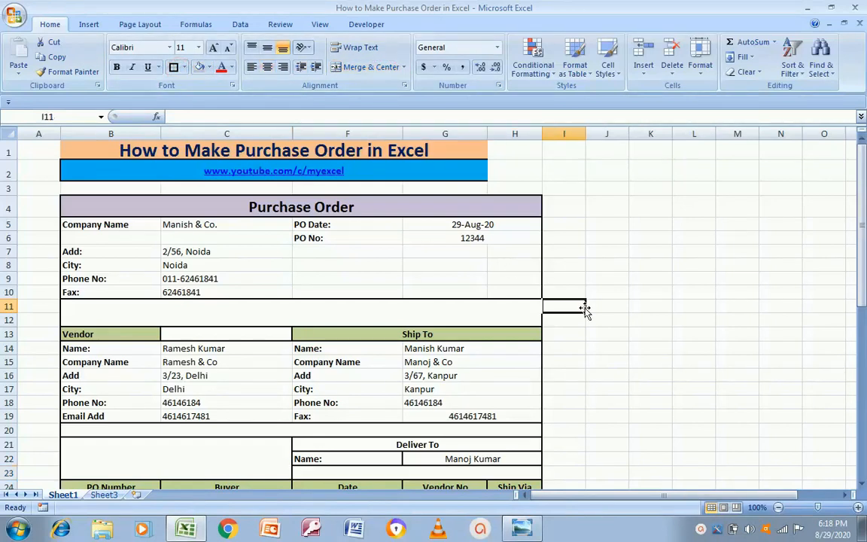
pyautogui.press('Home')
pyautogui.press('Down')
pyautogui.press('Down')
pyautogui.press('Down')
pyautogui.press('Down')
pyautogui.press('Down')
pyautogui.press('Down')
pyautogui.press('Down')
pyautogui.press('Down')
pyautogui.press('Down')
pyautogui.press('Down')
pyautogui.press('Down')
pyautogui.press('Down')
pyautogui.press('Down')
pyautogui.press('Down')
pyautogui.press('Down')
pyautogui.press('Down')
pyautogui.press('Down')
pyautogui.press('Down')
pyautogui.press('Down')
pyautogui.press('Down')
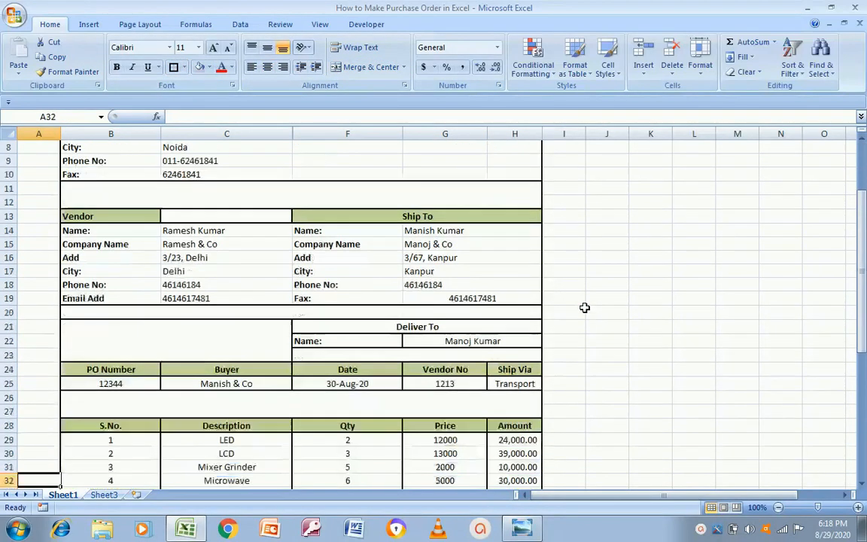
pyautogui.press('Down')
pyautogui.press('Down')
pyautogui.press('Down')
pyautogui.press('Down')
pyautogui.press('Down')
pyautogui.press('Down')
pyautogui.press('Down')
pyautogui.press('Down')
pyautogui.press('Down')
pyautogui.press('Down')
pyautogui.press('Down')
pyautogui.press('Down')
pyautogui.press('Down')
pyautogui.press('Down')
# Begin the comment 'Add any comments or other massage here' in B50, checking the reference image
pyautogui.press('Up')
pyautogui.press('Up')
pyautogui.press('Up')
pyautogui.press('Up')
pyautogui.press('Up')
pyautogui.press('Up')
pyautogui.press('Up')
pyautogui.press('Up')
pyautogui.press('Up')
pyautogui.press('Right')
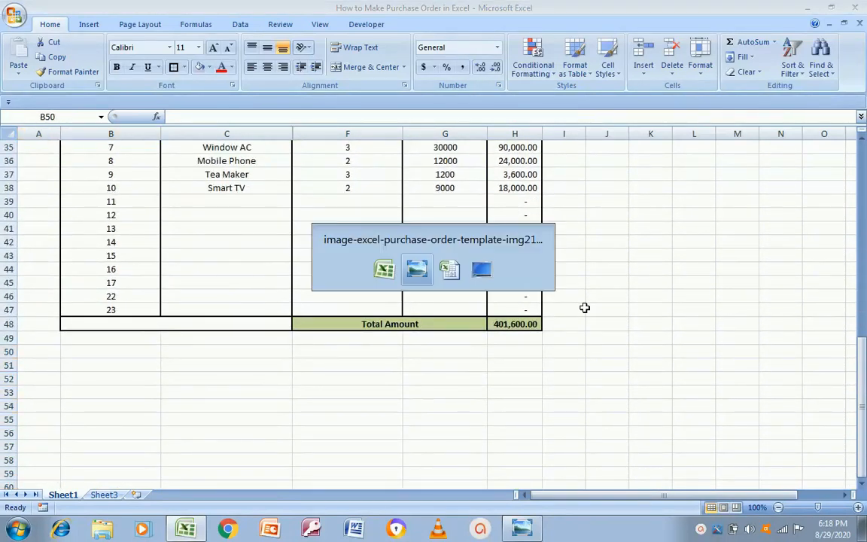
pyautogui.hotkey('alt', 'Tab')
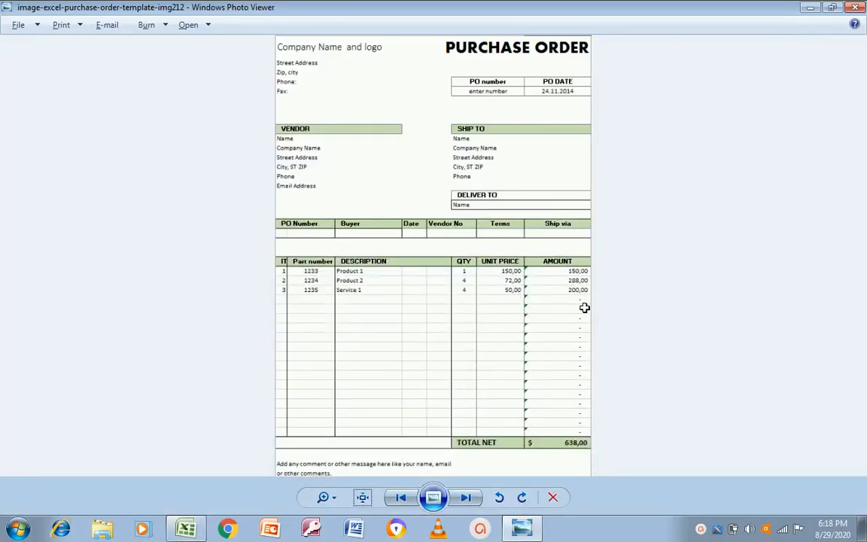
pyautogui.hotkey('alt', 'Tab')
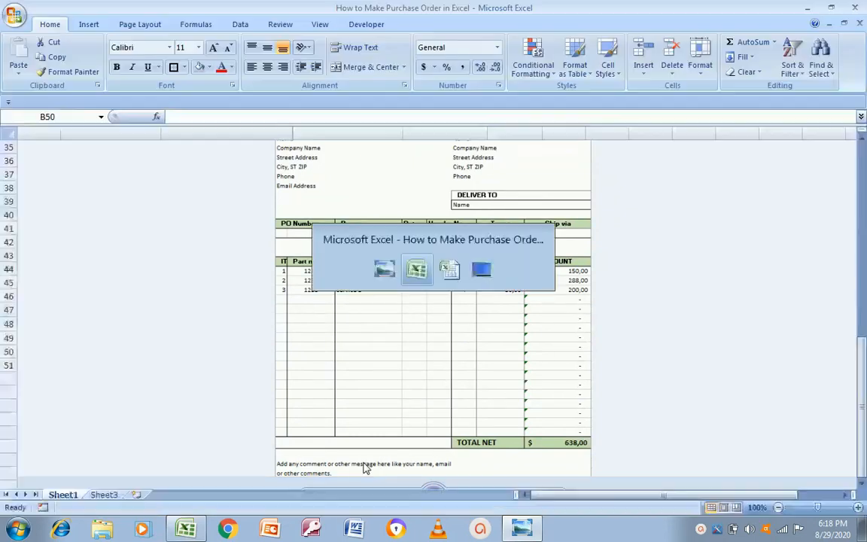
pyautogui.hotkey('alt', 'Tab')
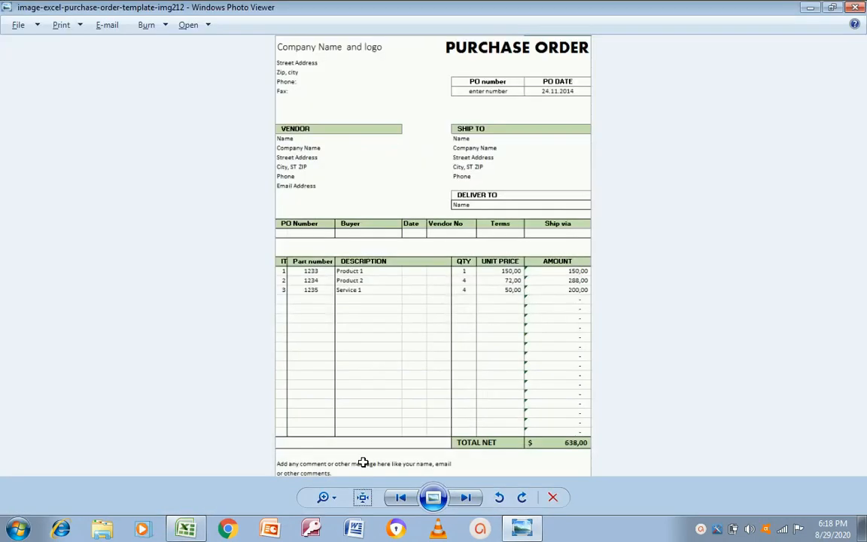
pyautogui.hotkey('alt', 'Tab')
pyautogui.write('A')
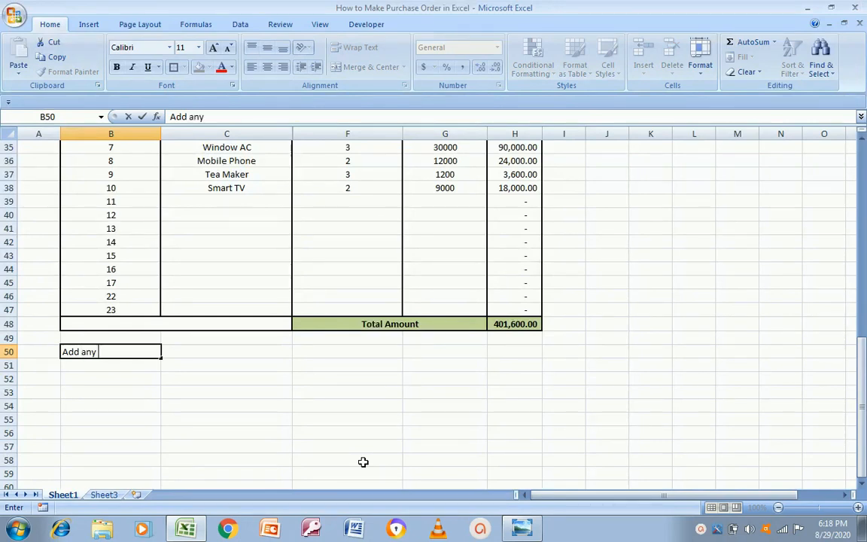
pyautogui.hotkey('alt', 'Tab')
pyautogui.hotkey('alt', 'Tab')
pyautogui.press('BackSpace')
pyautogui.write('ments')
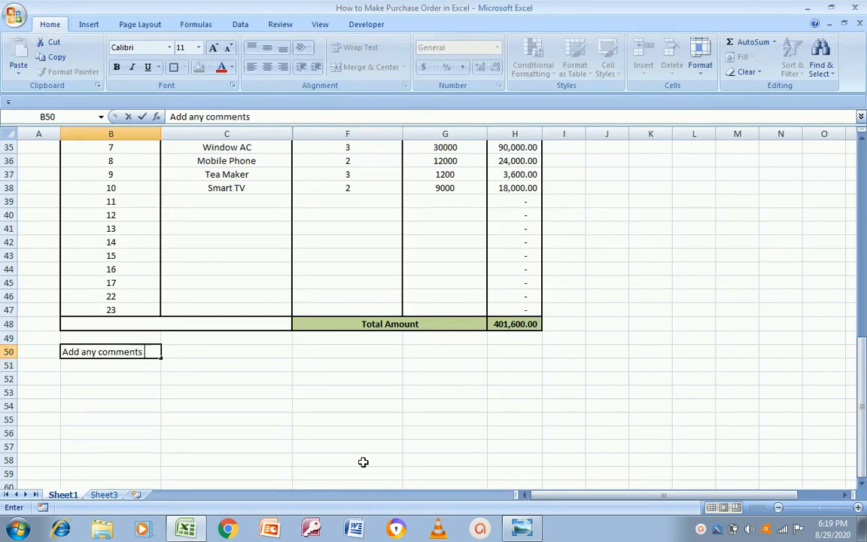
pyautogui.hotkey('alt', 'Tab')
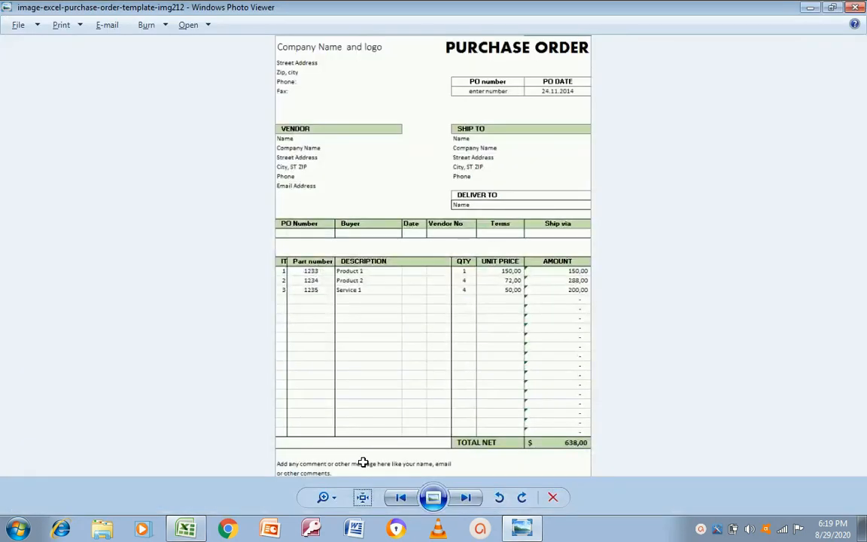
pyautogui.hotkey('alt', 'Tab')
pyautogui.write('or')
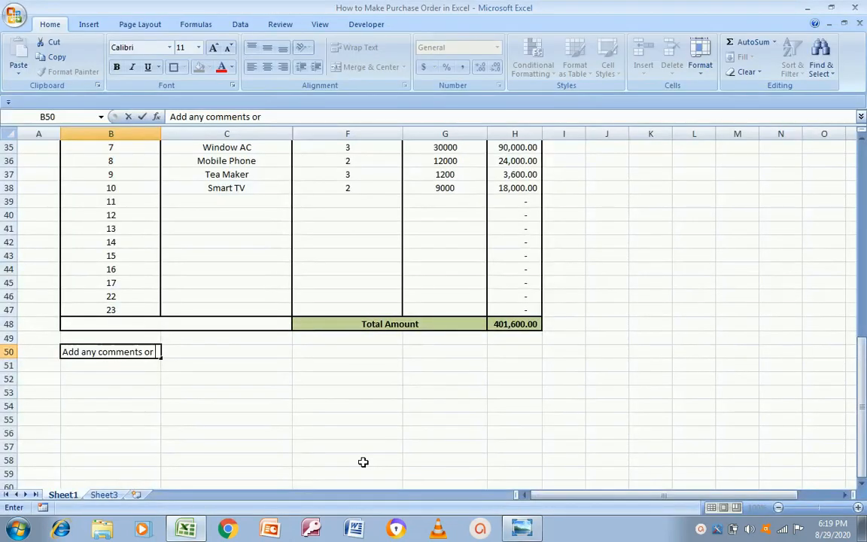
pyautogui.hotkey('alt', 'Tab')
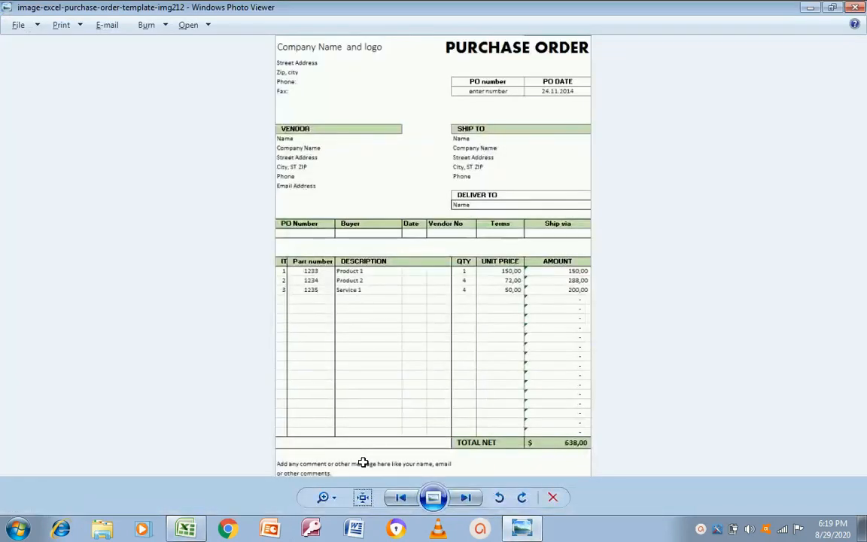
pyautogui.hotkey('alt', 'Tab')
pyautogui.write('ma')
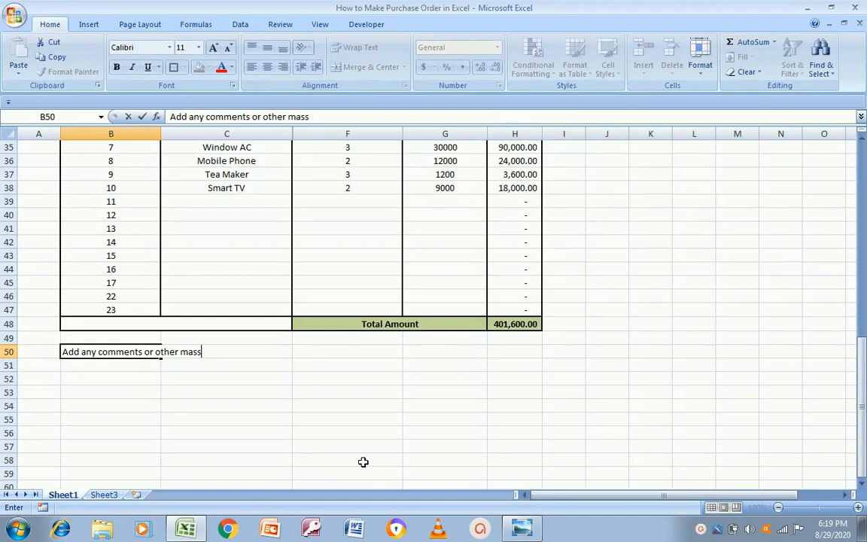
# Finish the comment with 'like your name, email or other comments.' and enter it
pyautogui.hotkey('alt', 'Tab')
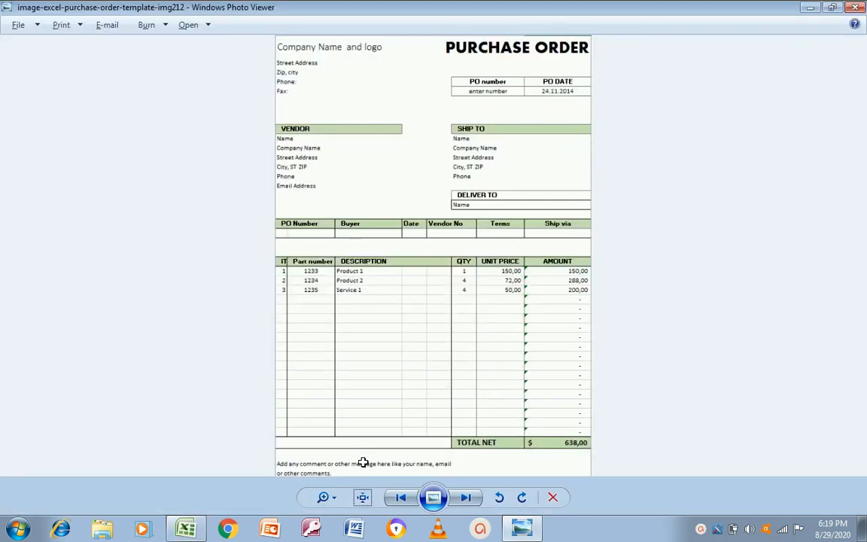
pyautogui.hotkey('alt', 'Tab')
pyautogui.write('li')
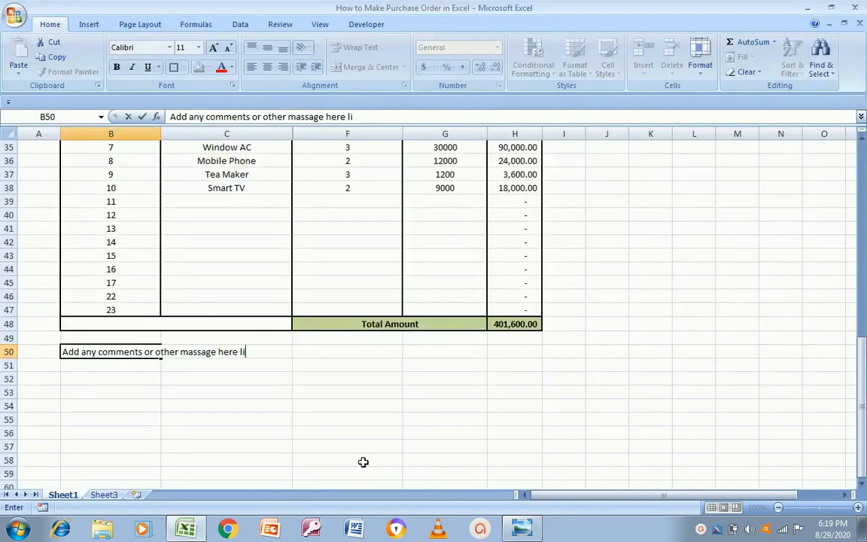
pyautogui.write('ke your name')
pyautogui.hotkey('alt', 'Tab')
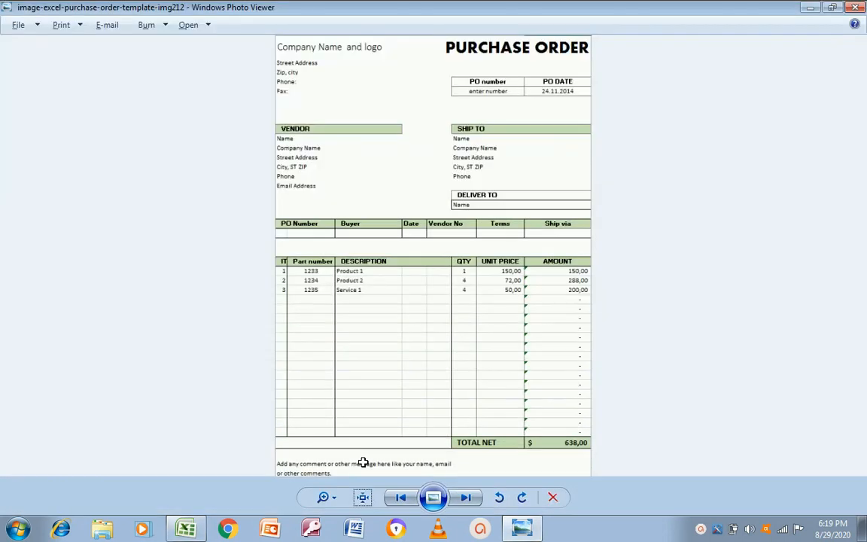
pyautogui.hotkey('alt', 'Tab')
pyautogui.write(',')
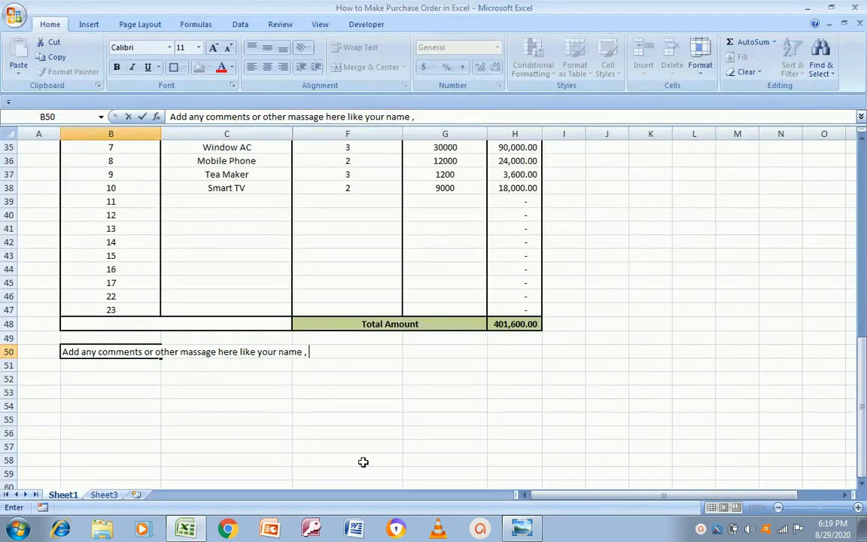
pyautogui.press('BackSpace')
pyautogui.press('BackSpace')
pyautogui.hotkey('alt', 'Tab')
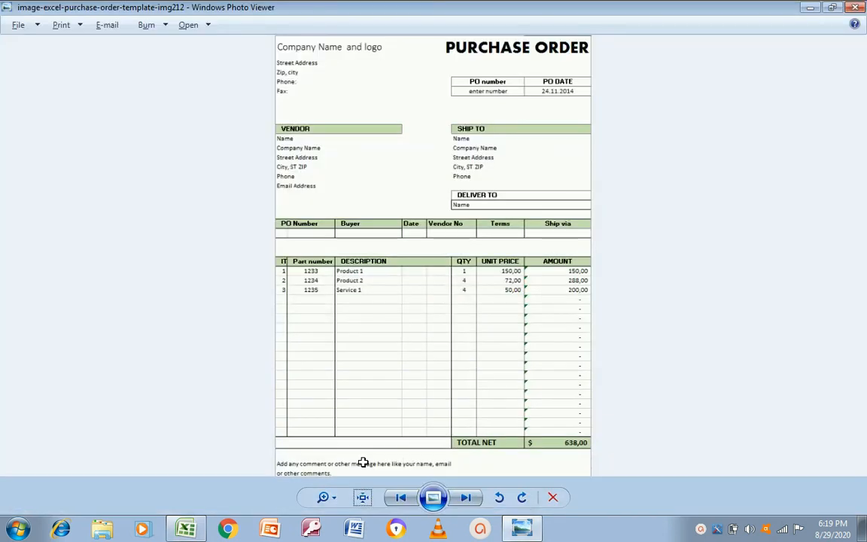
pyautogui.hotkey('alt', 'Tab')
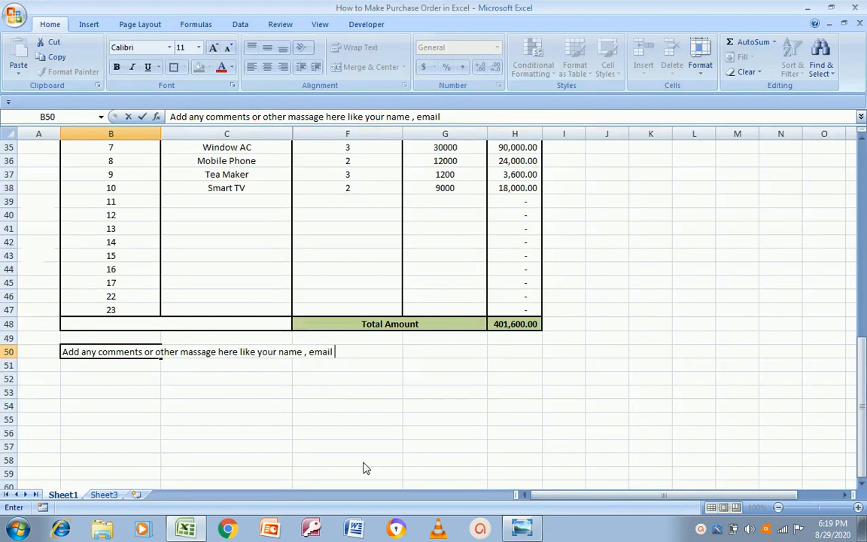
pyautogui.write('or othe')
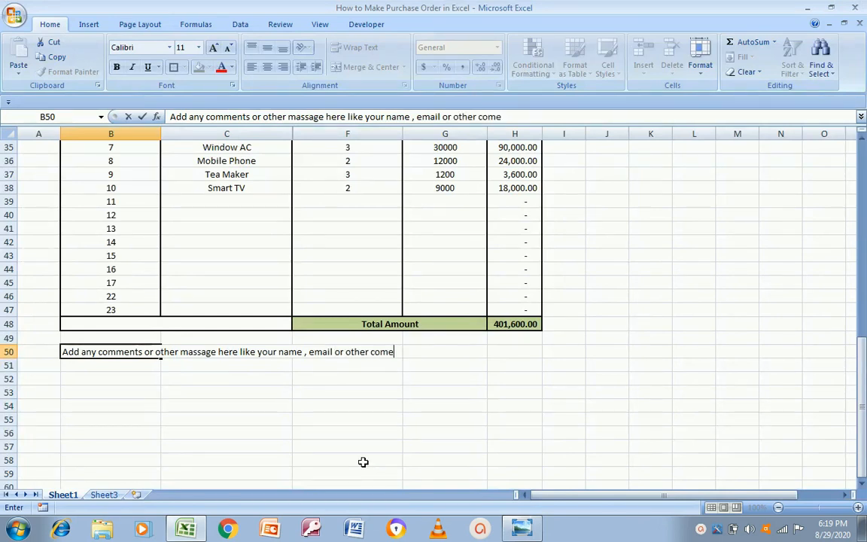
pyautogui.write('r comments.')
pyautogui.press('Return')
pyautogui.hotkey('alt', 'Tab')
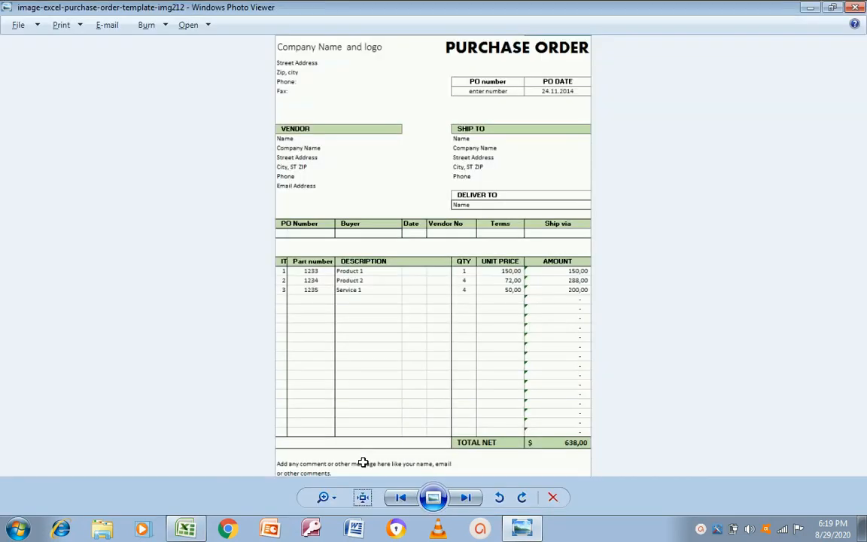
pyautogui.hotkey('alt', 'Tab')
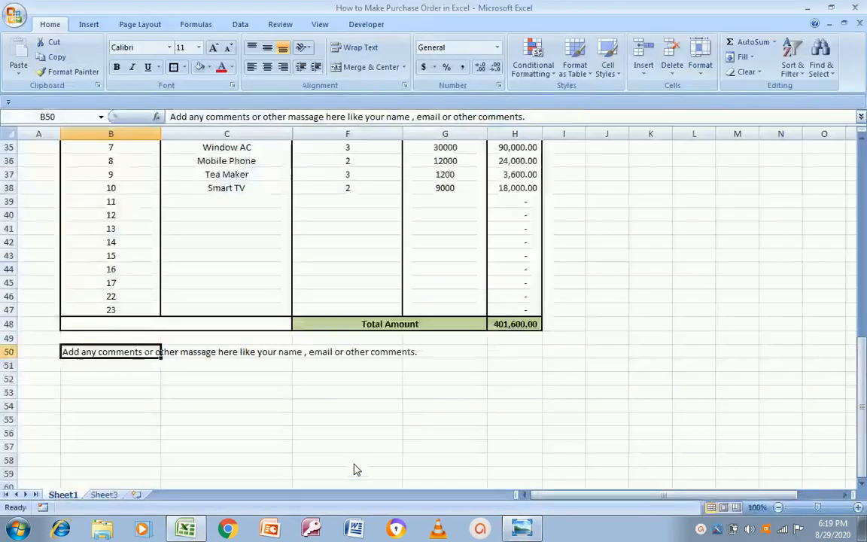
pyautogui.press('Down')
# Merge B49:H53 into one comment box
pyautogui.press('Up')
pyautogui.hotkey('shift', 'Right')
pyautogui.hotkey('shift', 'Right')
pyautogui.hotkey('shift', 'Right')
pyautogui.hotkey('shift', 'Right')
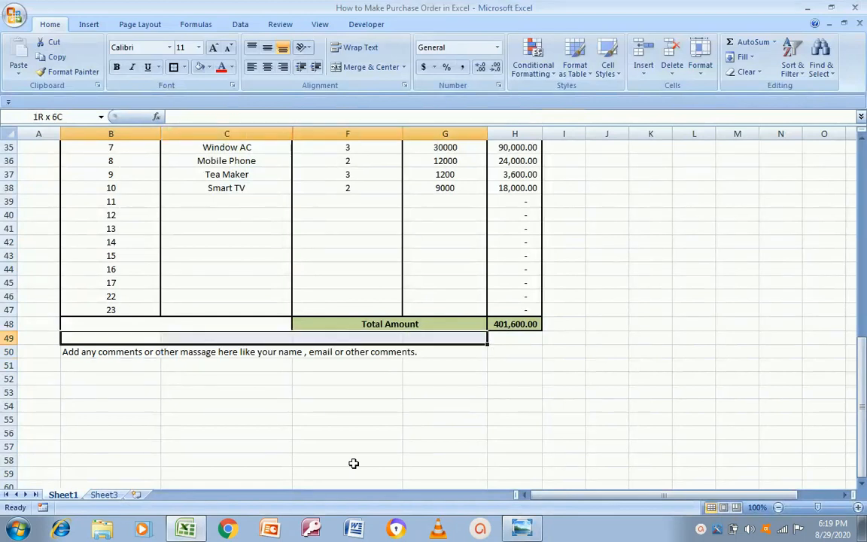
pyautogui.hotkey('shift', 'Down')
pyautogui.hotkey('shift', 'Down')
pyautogui.hotkey('shift', 'Down')
pyautogui.hotkey('shift', 'Down')
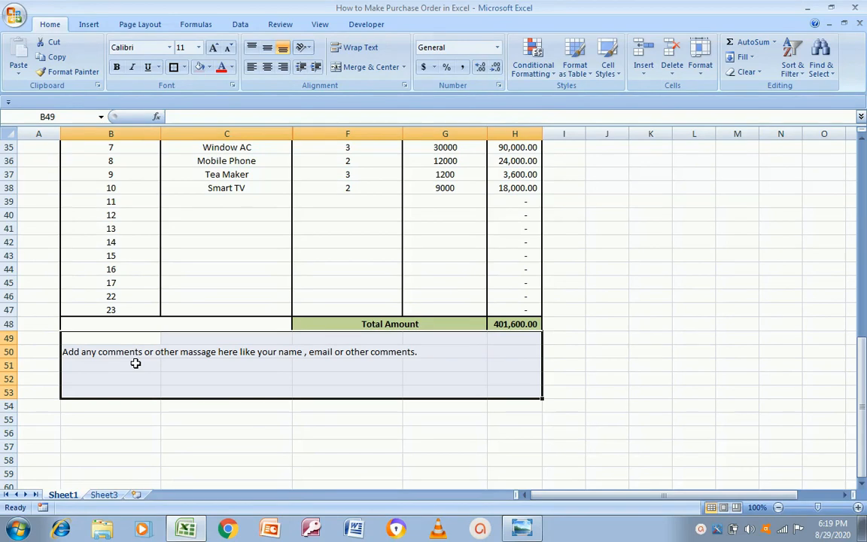
pyautogui.click(357, 67)
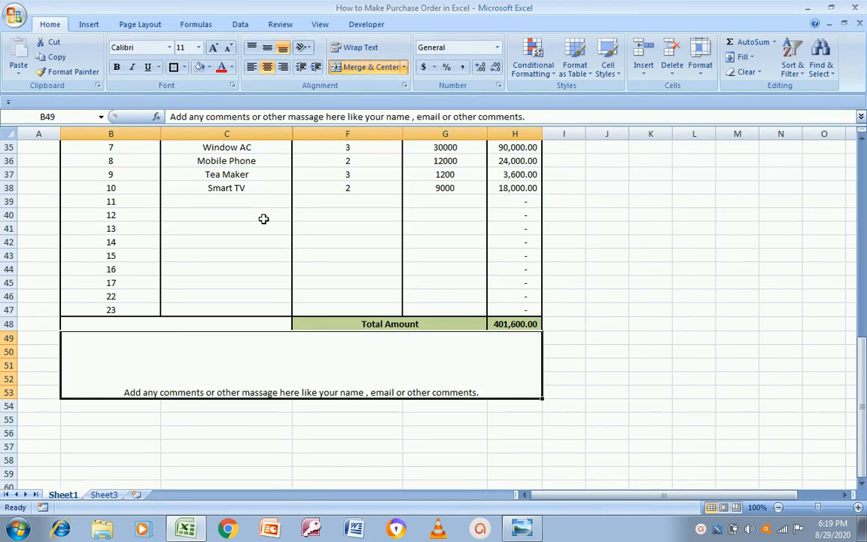
# Align the comment text middle vertically and left horizontally, matching the reference
pyautogui.click(253, 49)
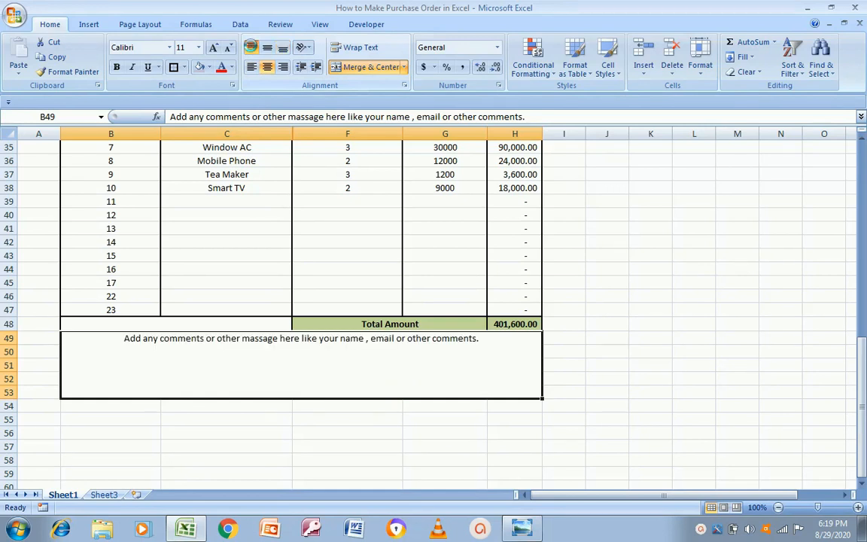
pyautogui.click(249, 68)
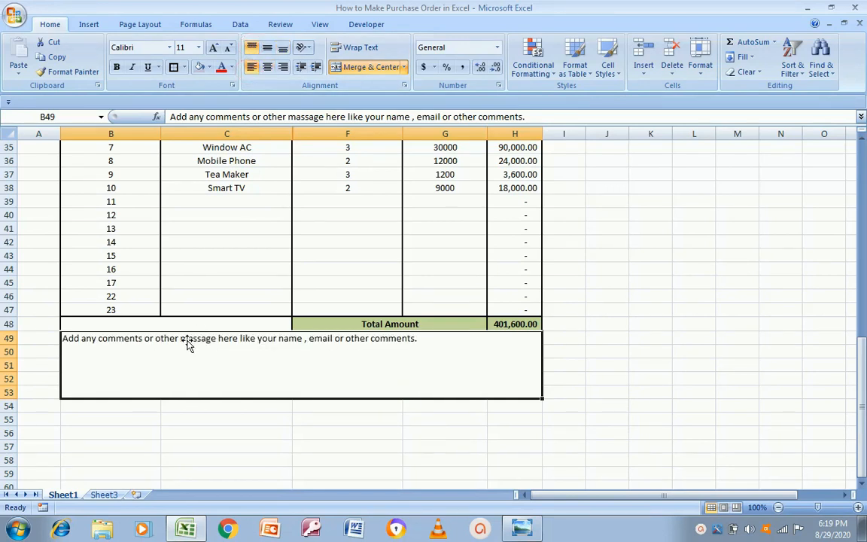
pyautogui.click(113, 416)
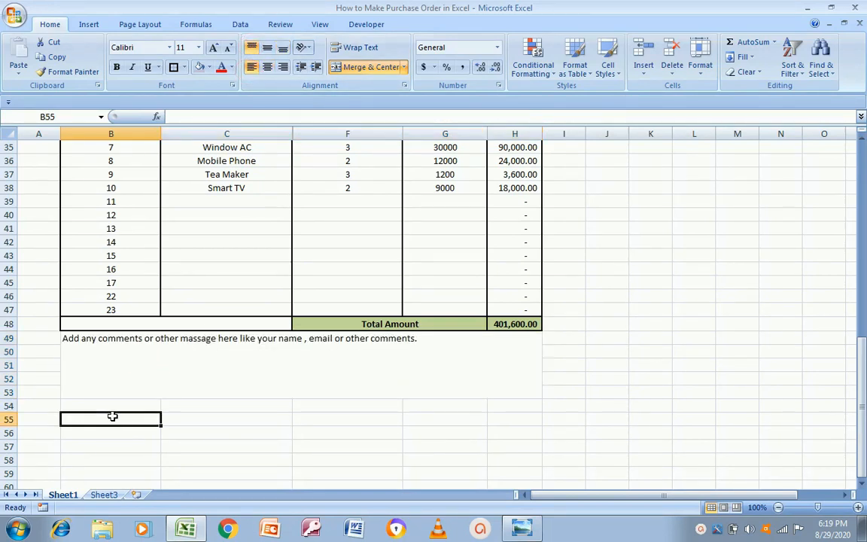
pyautogui.hotkey('alt', 'Tab')
pyautogui.hotkey('alt', 'Tab')
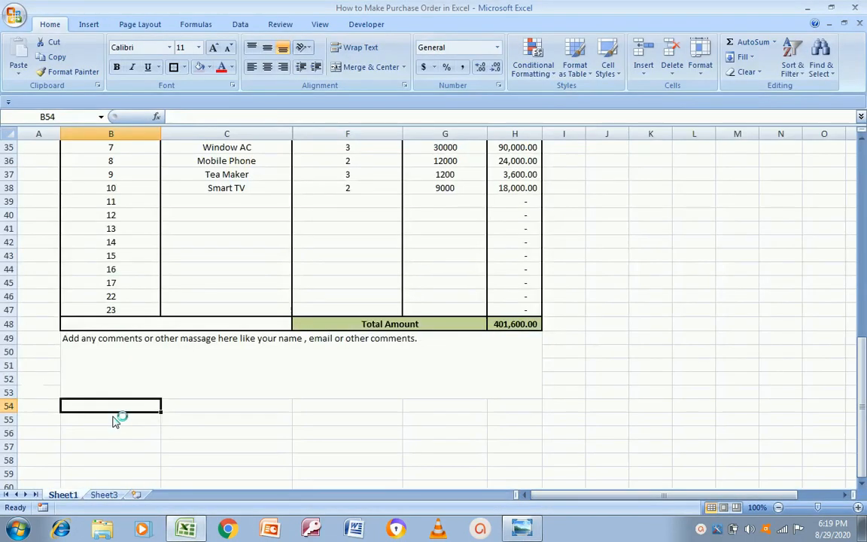
pyautogui.press('Up')
pyautogui.press('Up')
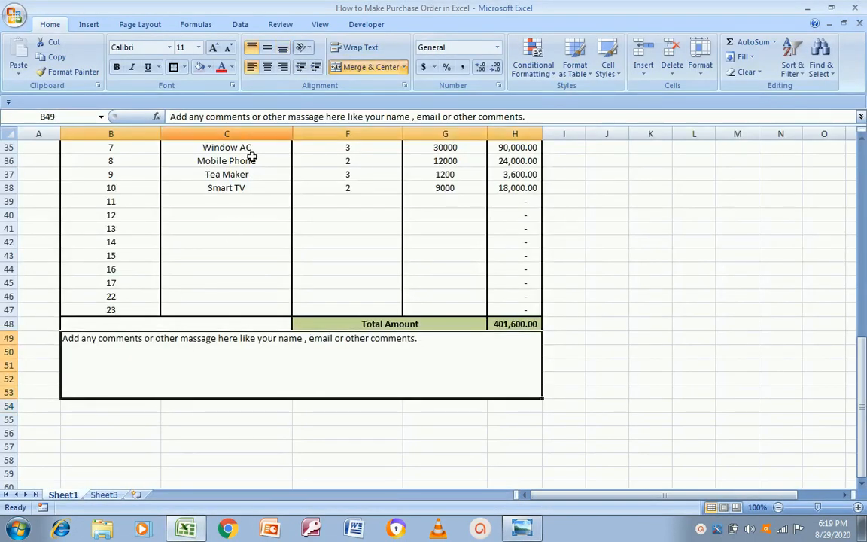
pyautogui.click(267, 67)
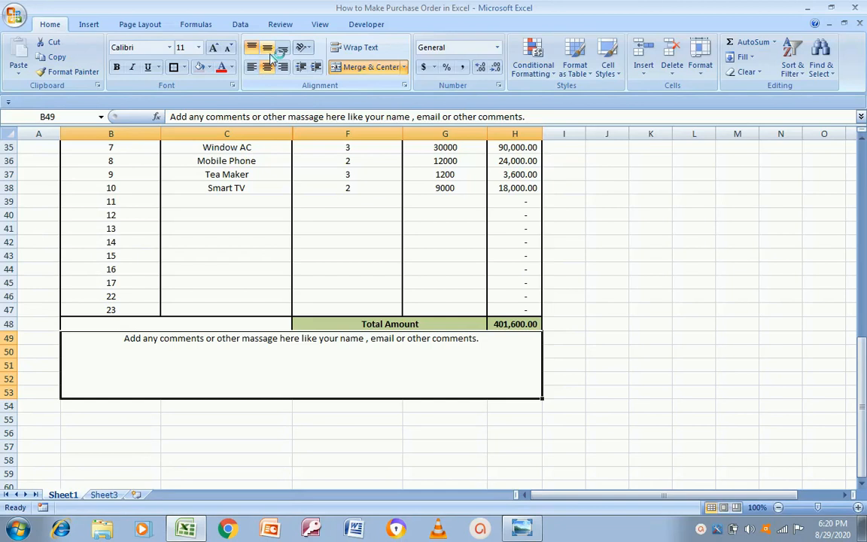
pyautogui.click(269, 52)
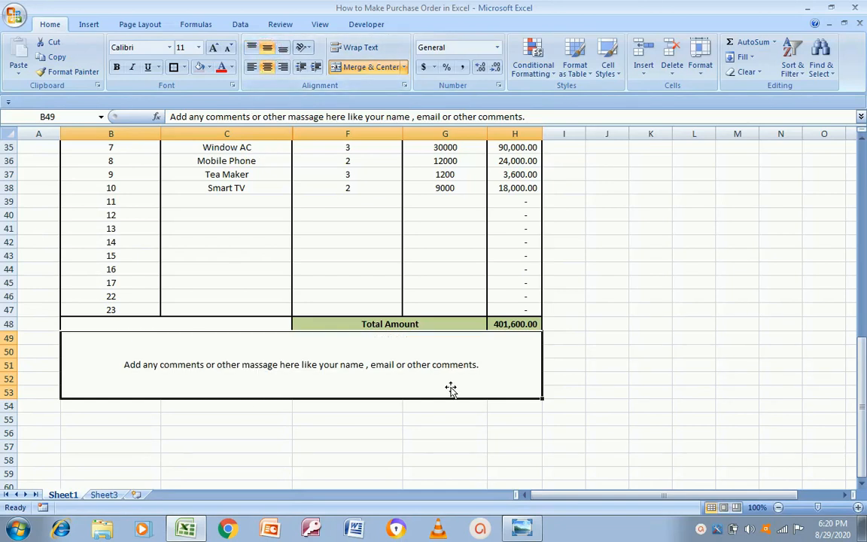
pyautogui.hotkey('alt', 'Tab')
pyautogui.hotkey('alt', 'Tab')
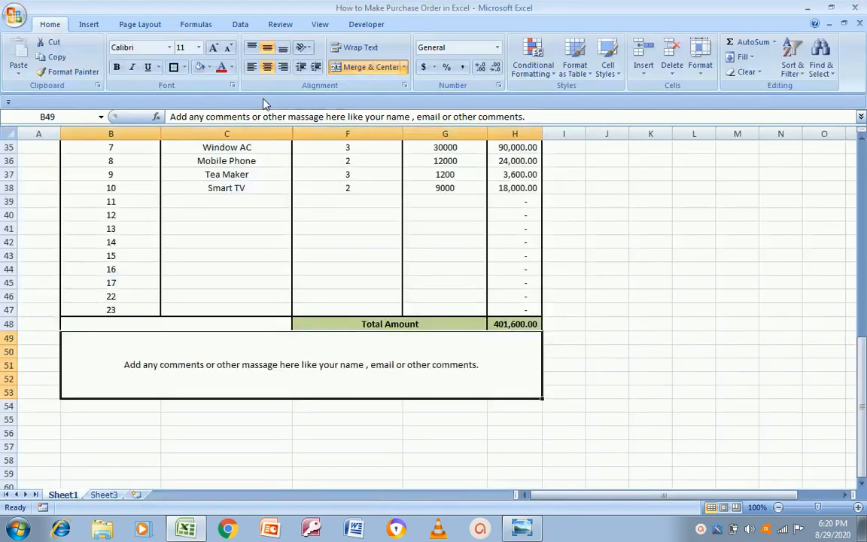
pyautogui.click(252, 66)
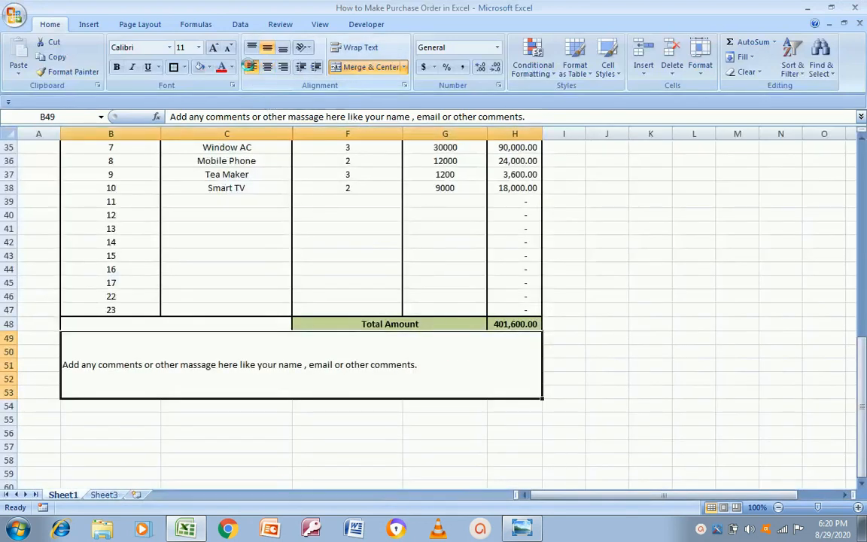
# Make the comment text bold
pyautogui.doubleClick(423, 365)
pyautogui.hotkey('ctrl', 'shift', 'Left')
pyautogui.hotkey('ctrl', 'shift', 'Left')
pyautogui.hotkey('ctrl', 'shift', 'Left')
pyautogui.hotkey('ctrl', 'shift', 'Left')
pyautogui.hotkey('ctrl', 'shift', 'Left')
pyautogui.hotkey('ctrl', 'shift', 'Left')
pyautogui.hotkey('ctrl', 'shift', 'Left')
pyautogui.hotkey('ctrl', 'shift', 'Left')
pyautogui.hotkey('ctrl', 'shift', 'Left')
pyautogui.hotkey('ctrl', 'shift', 'Left')
pyautogui.hotkey('ctrl', 'shift', 'Left')
pyautogui.hotkey('ctrl', 'shift', 'Left')
pyautogui.hotkey('ctrl', 'shift', 'Left')
pyautogui.hotkey('ctrl', 'shift', 'Left')
pyautogui.hotkey('ctrl', 'shift', 'Left')
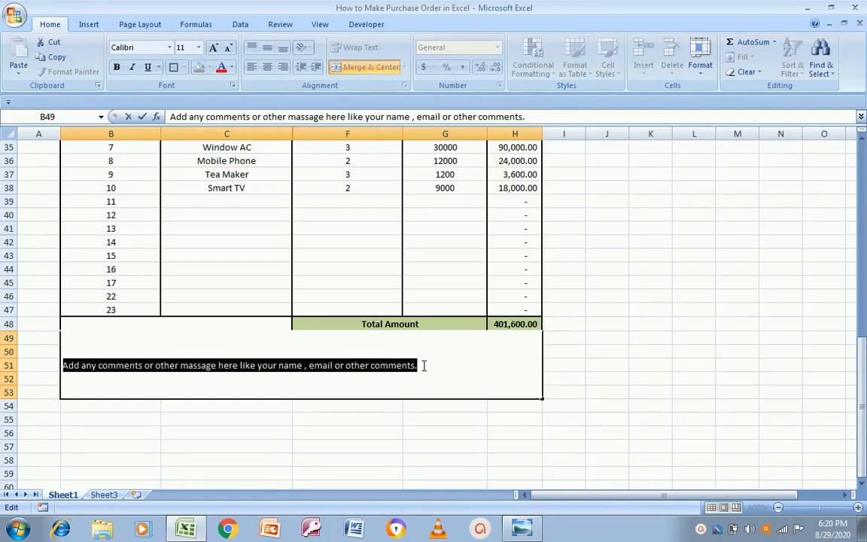
pyautogui.hotkey('ctrl', 'b')
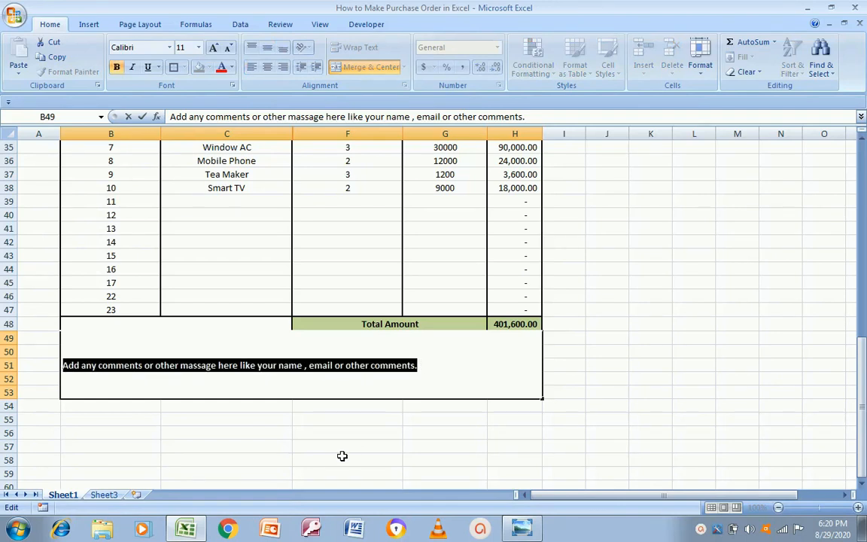
pyautogui.click(341, 456)
# Give the merged comment box an outside border
pyautogui.click(160, 353)
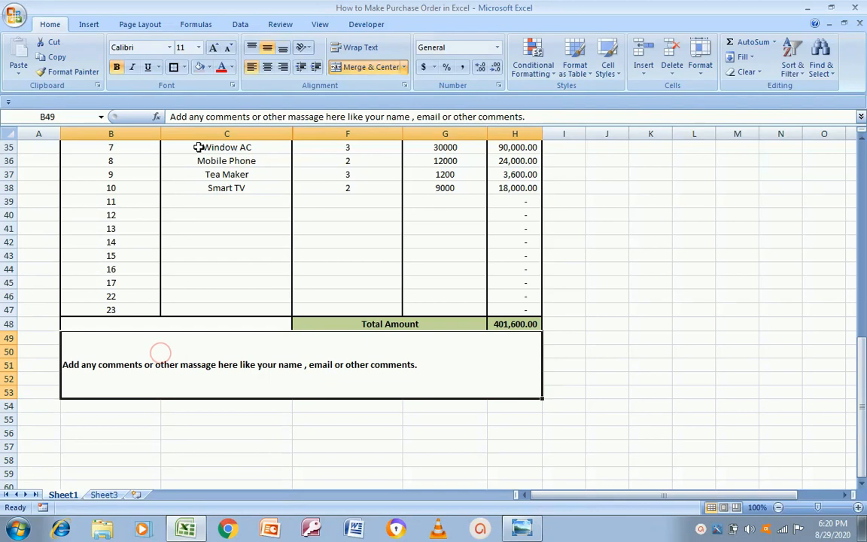
pyautogui.click(174, 67)
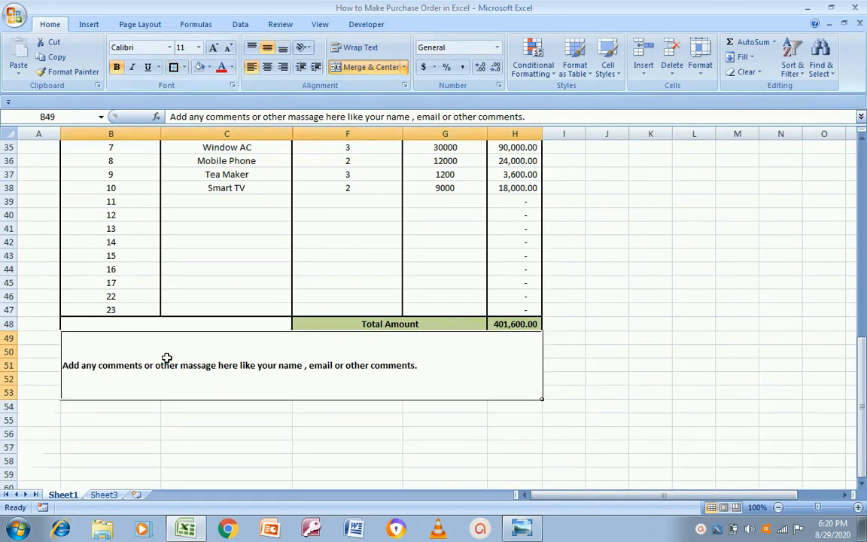
pyautogui.click(151, 435)
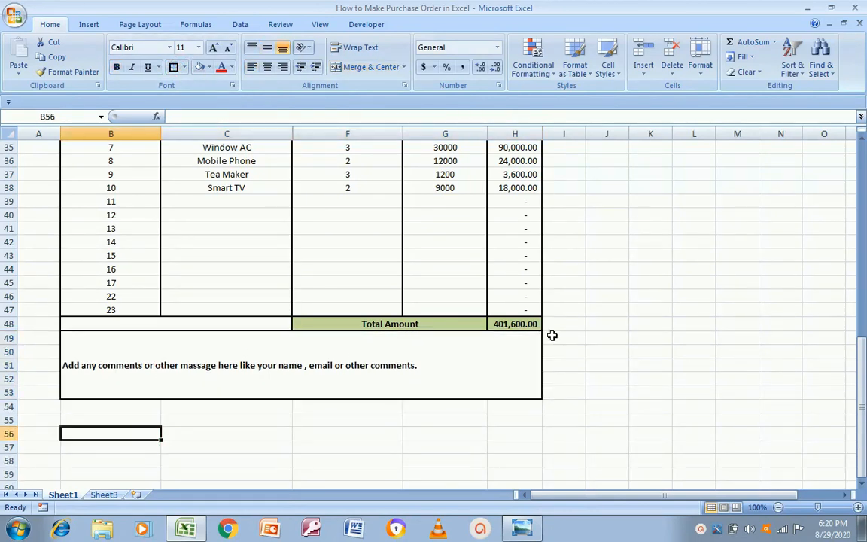
# Move up through the finished form to review it against the reference
pyautogui.press('Up')
pyautogui.press('Up')
pyautogui.press('Up')
pyautogui.press('Up')
pyautogui.press('Up')
pyautogui.press('Up')
pyautogui.press('Up')
pyautogui.press('Up')
pyautogui.press('Up')
pyautogui.press('Up')
pyautogui.press('Up')
pyautogui.press('Up')
pyautogui.press('Up')
pyautogui.press('Up')
pyautogui.press('Up')
pyautogui.press('Up')
pyautogui.press('Up')
pyautogui.press('Up')
pyautogui.press('Up')
pyautogui.press('Up')
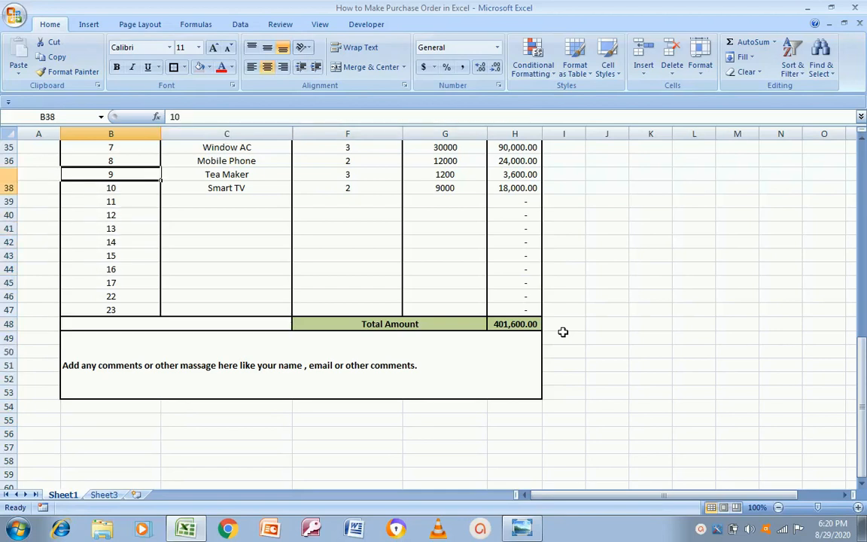
pyautogui.press('Up')
pyautogui.press('Up')
pyautogui.press('Up')
pyautogui.press('Up')
pyautogui.press('Up')
pyautogui.press('Up')
pyautogui.press('Down')
pyautogui.press('Down')
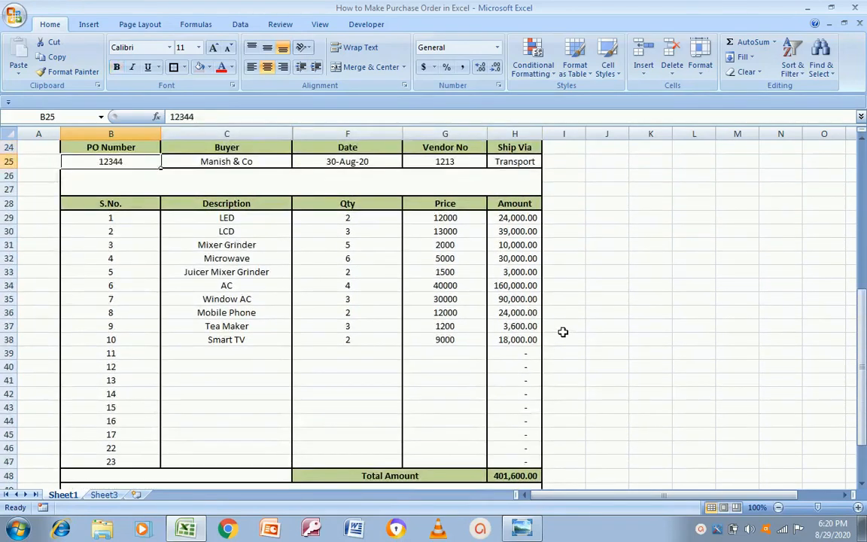
pyautogui.press('Up')
pyautogui.press('Up')
pyautogui.press('Up')
pyautogui.press('Up')
pyautogui.press('Up')
pyautogui.press('Up')
pyautogui.press('Up')
pyautogui.press('Up')
pyautogui.press('Up')
pyautogui.press('Up')
pyautogui.press('Up')
pyautogui.press('Down')
pyautogui.press('Down')
pyautogui.press('Down')
pyautogui.press('Down')
pyautogui.press('Down')
pyautogui.press('Down')
pyautogui.press('Down')
pyautogui.press('Down')
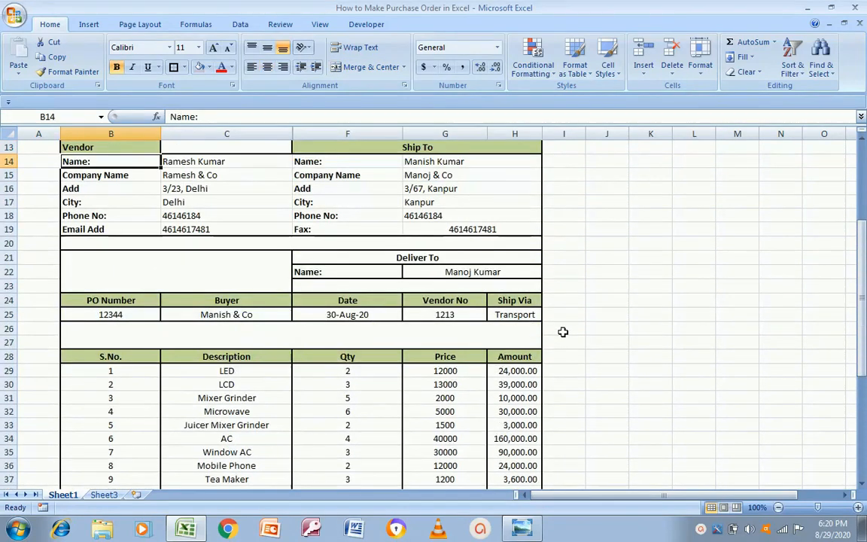
pyautogui.press('Up')
pyautogui.press('Up')
pyautogui.press('Up')
pyautogui.press('Up')
pyautogui.press('Up')
pyautogui.press('Up')
pyautogui.press('Up')
pyautogui.press('Up')
pyautogui.press('Up')
pyautogui.press('Up')
pyautogui.press('Up')
pyautogui.press('Up')
pyautogui.press('Up')
pyautogui.press('Up')
pyautogui.press('Up')
pyautogui.press('Up')
pyautogui.press('Down')
pyautogui.press('Down')
pyautogui.press('Down')
pyautogui.press('Down')
pyautogui.press('Down')
pyautogui.press('Up')
pyautogui.press('Up')
pyautogui.press('Up')
pyautogui.press('Up')
pyautogui.press('Up')
pyautogui.press('Down')
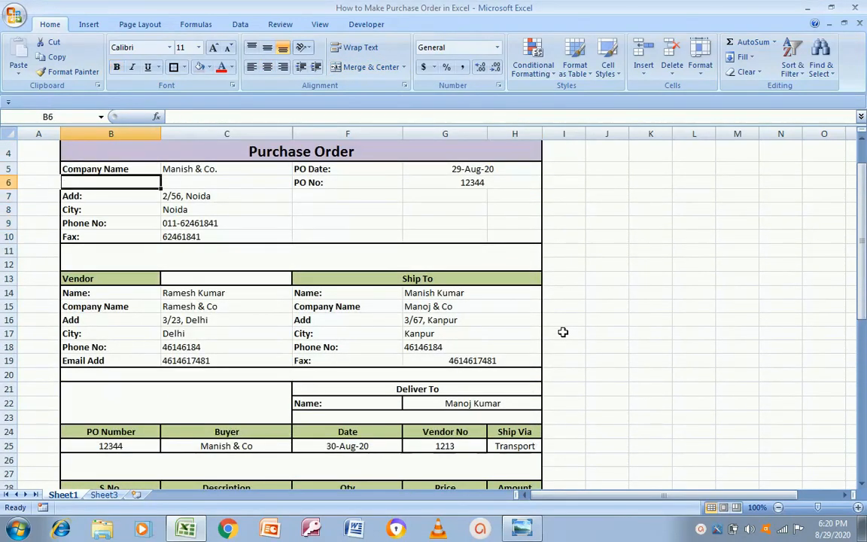
pyautogui.hotkey('alt', 'Tab')
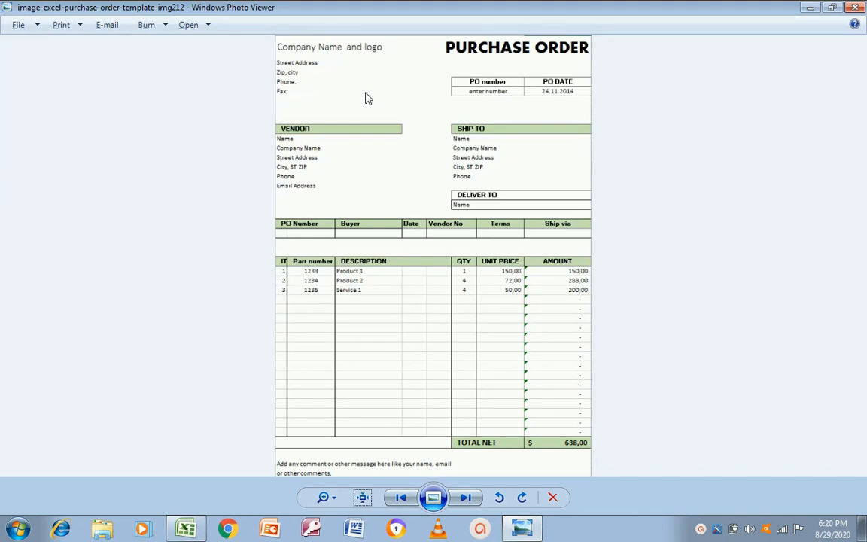
# Return from the reference image to the purchase order workbook
pyautogui.hotkey('alt', 'Tab')
pyautogui.press('Up')
pyautogui.press('Up')
pyautogui.press('Up')
pyautogui.press('Up')
pyautogui.press('Up')
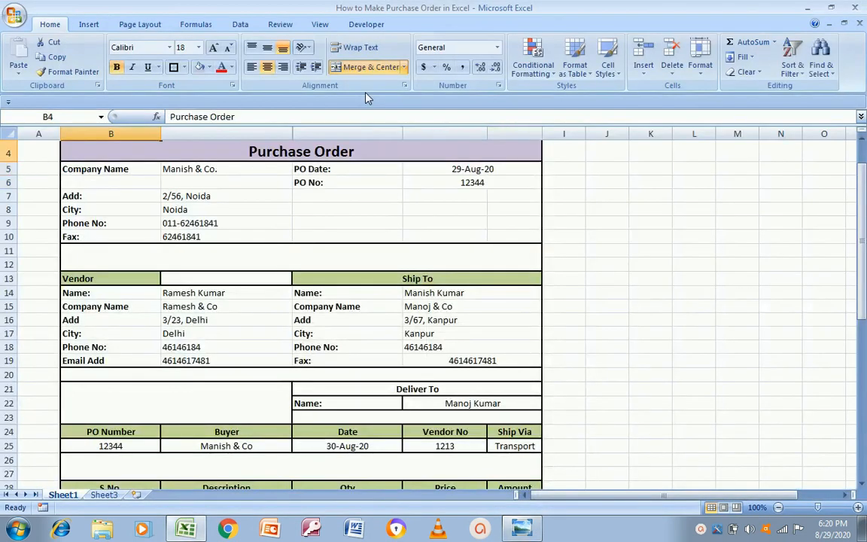
pyautogui.press('Down')
pyautogui.press('Down')
pyautogui.press('Down')
pyautogui.press('Right')
pyautogui.press('Left')
pyautogui.press('Down')
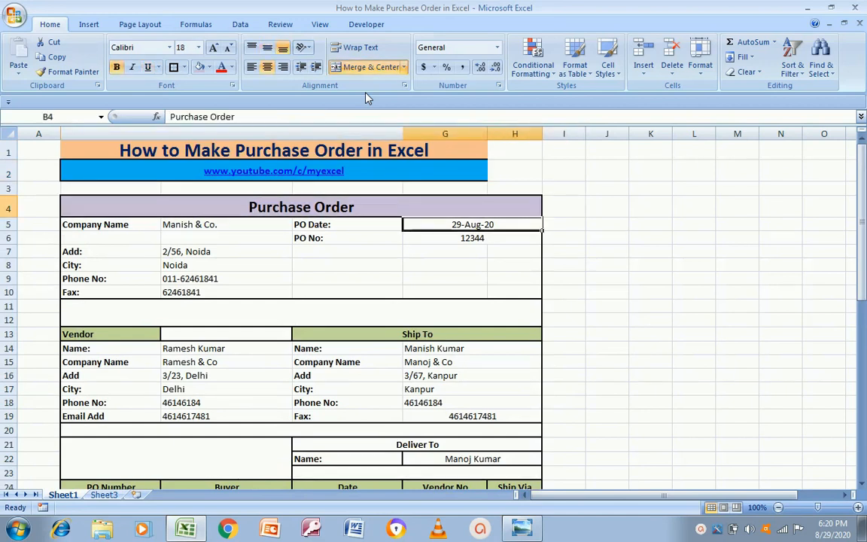
pyautogui.press('Left')
pyautogui.press('Left')
pyautogui.press('Left')
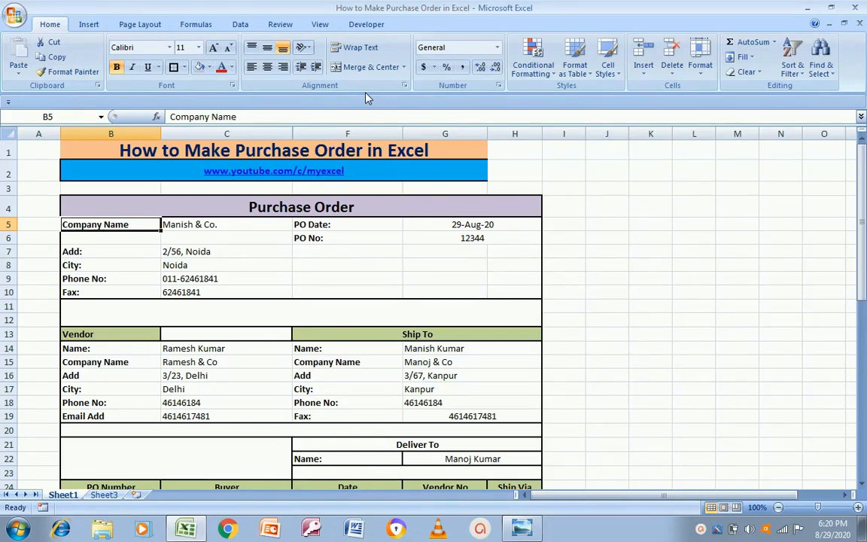
pyautogui.press('Right')
pyautogui.press('Right')
pyautogui.press('Right')
pyautogui.press('Down')
pyautogui.press('Up')
pyautogui.press('Down')
pyautogui.press('Left')
pyautogui.press('Right')
pyautogui.press('Down')
pyautogui.press('Down')
pyautogui.press('Down')
pyautogui.press('Down')
pyautogui.press('Up')
pyautogui.press('Up')
pyautogui.press('Up')
pyautogui.press('Up')
pyautogui.press('Left')
pyautogui.press('Left')
pyautogui.press('Left')
pyautogui.press('Down')
pyautogui.press('Right')
pyautogui.press('Left')
pyautogui.press('Right')
pyautogui.press('Down')
pyautogui.press('Down')
pyautogui.press('Down')
pyautogui.press('Down')
pyautogui.press('Down')
pyautogui.press('Down')
pyautogui.press('Down')
pyautogui.press('Down')
pyautogui.press('Up')
pyautogui.press('Up')
pyautogui.press('Up')
pyautogui.press('Up')
pyautogui.press('Left')
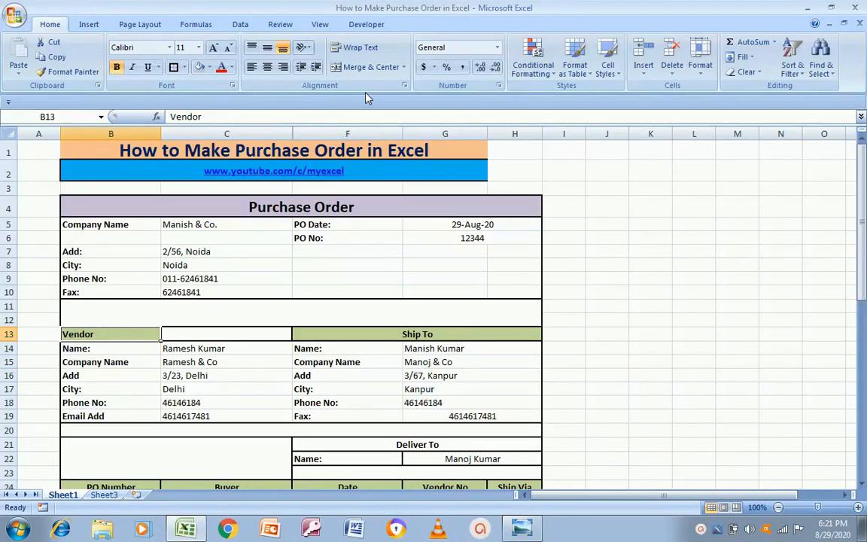
pyautogui.press('Right')
pyautogui.press('Right')
pyautogui.press('Right')
pyautogui.press('Down')
pyautogui.press('Left')
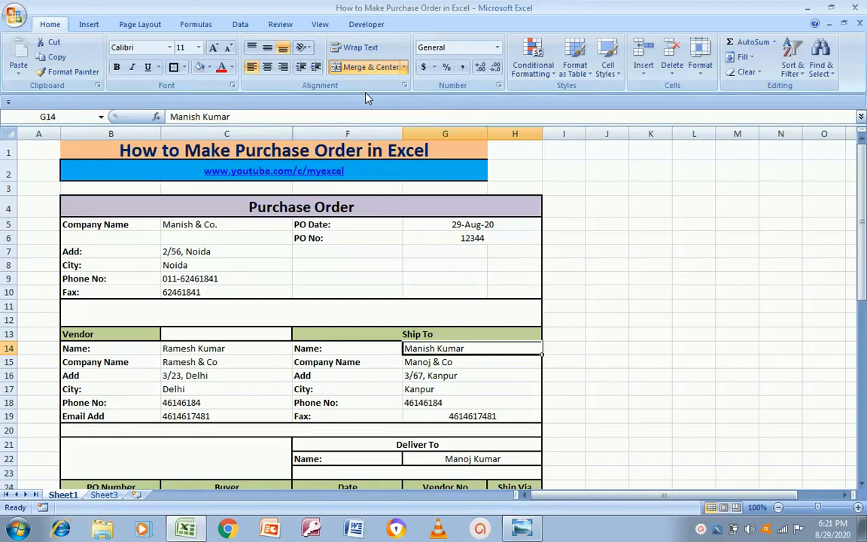
pyautogui.press('Up')
pyautogui.press('Up')
pyautogui.press('Up')
pyautogui.press('Up')
pyautogui.press('Up')
pyautogui.press('Up')
pyautogui.press('Up')
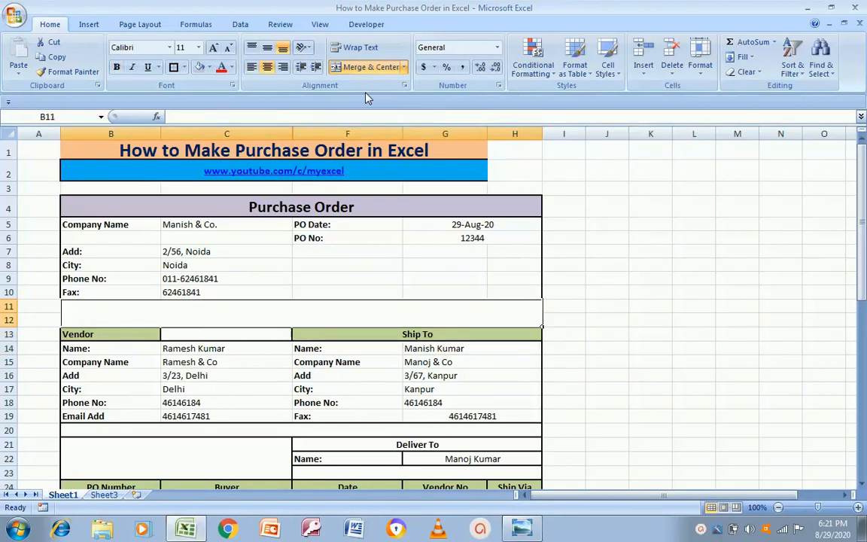
pyautogui.press('Up')
pyautogui.press('Down')
pyautogui.press('Down')
pyautogui.press('Down')
pyautogui.press('Down')
pyautogui.press('Down')
pyautogui.press('Down')
pyautogui.press('Down')
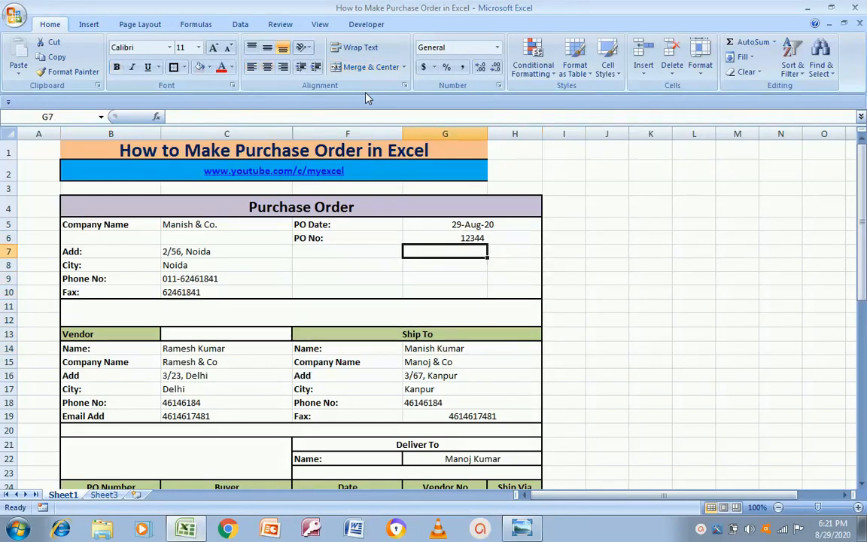
pyautogui.press('Up')
pyautogui.press('Down')
pyautogui.press('Down')
pyautogui.press('Down')
pyautogui.press('Down')
pyautogui.press('Down')
pyautogui.press('Down')
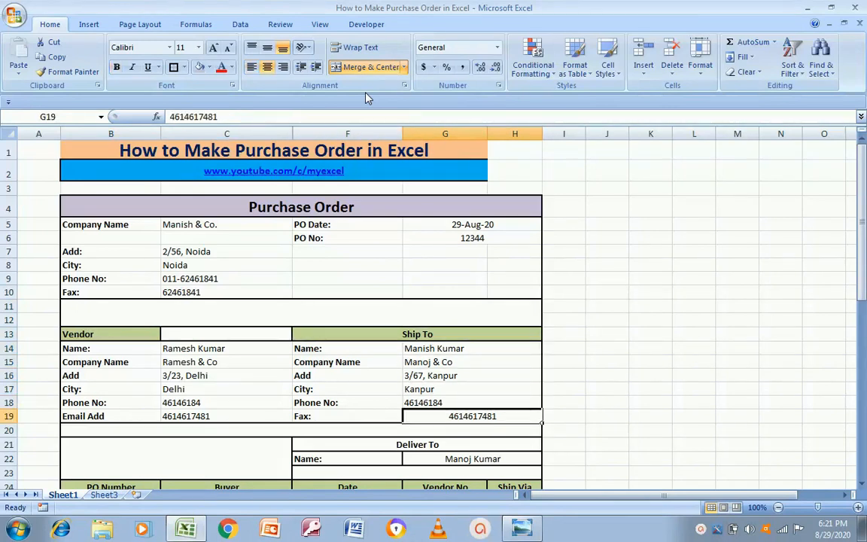
# Left-align the fax number in G19 and merge and centre 'Vendor' across B13:C13
pyautogui.click(250, 67)
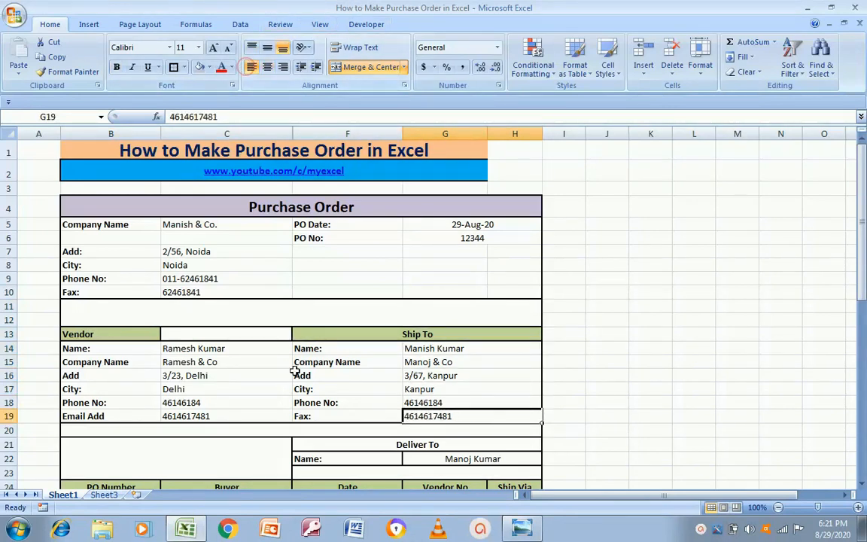
pyautogui.click(201, 377)
pyautogui.press('Up')
pyautogui.press('Up')
pyautogui.press('Up')
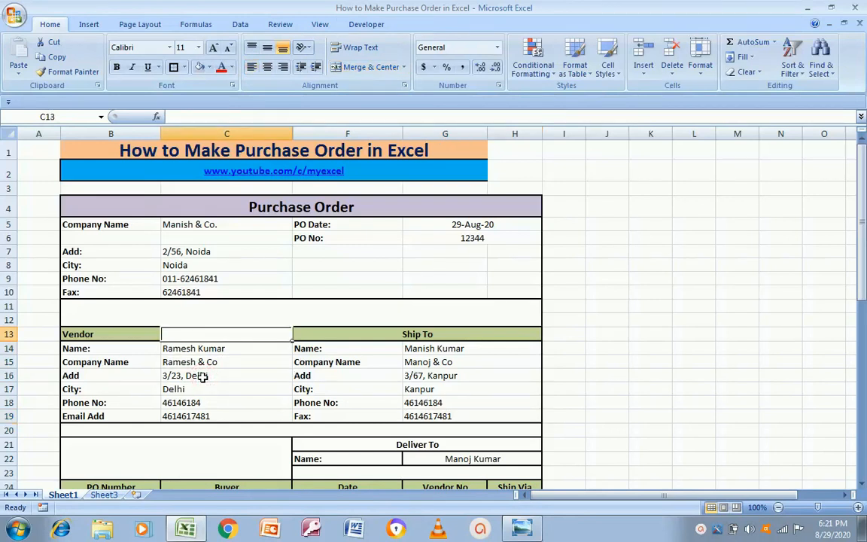
pyautogui.press('Left')
pyautogui.hotkey('shift', 'Right')
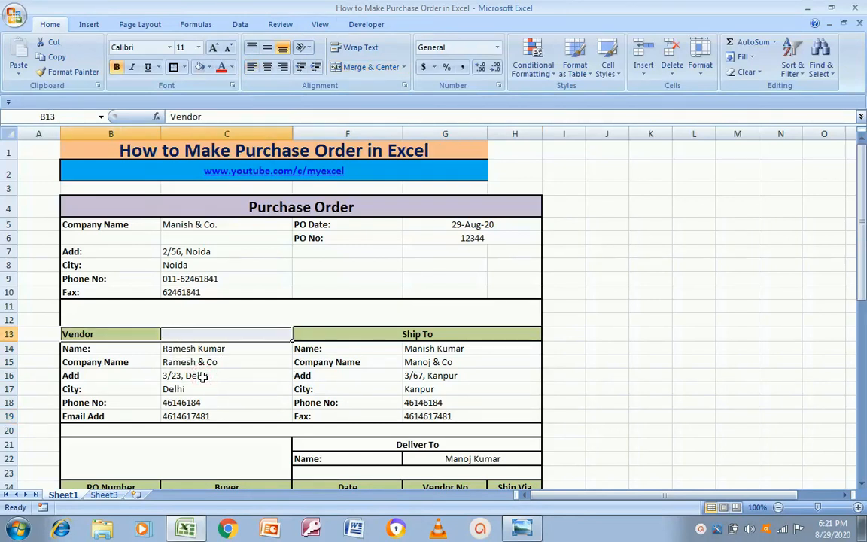
pyautogui.click(372, 67)
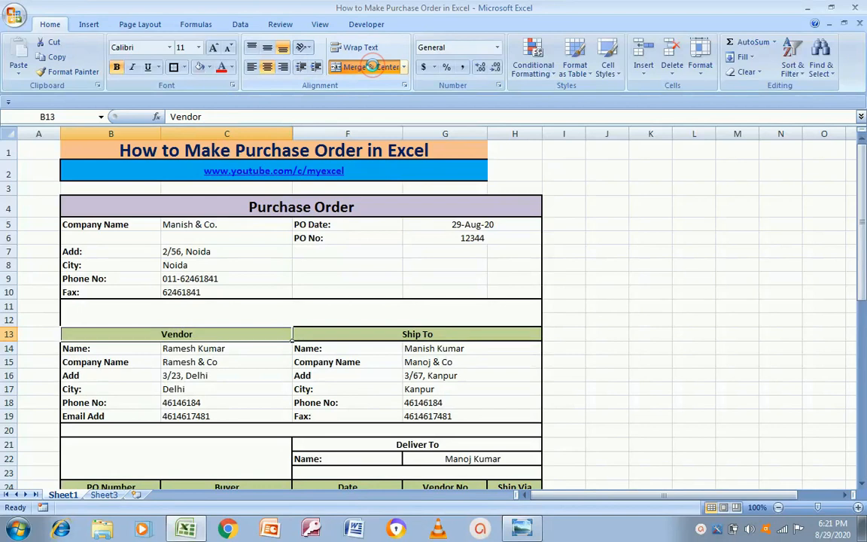
# Put a border around the Vendor block B13:C19
pyautogui.click(267, 369)
pyautogui.press('Up')
pyautogui.press('Up')
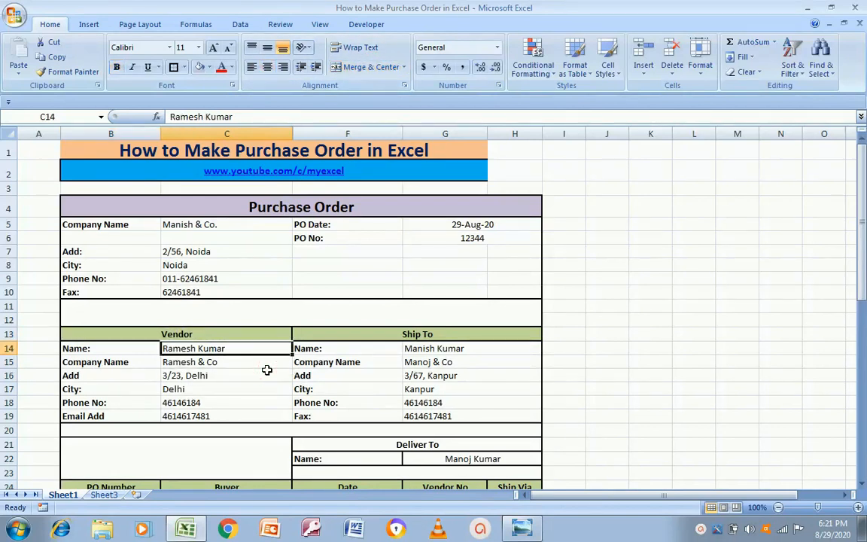
pyautogui.press('Up')
pyautogui.hotkey('shift', 'Down')
pyautogui.hotkey('shift', 'Down')
pyautogui.hotkey('shift', 'Down')
pyautogui.hotkey('shift', 'Down')
pyautogui.hotkey('shift', 'Down')
pyautogui.hotkey('shift', 'Down')
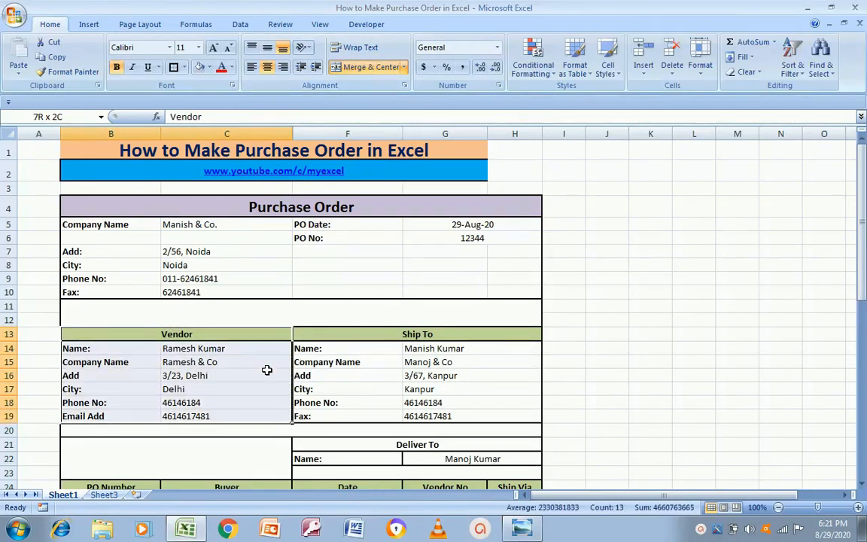
pyautogui.click(173, 67)
# Select the Ship To block F13:H19, then deselect it to check the borders
pyautogui.click(572, 375)
pyautogui.press('Left')
pyautogui.press('Left')
pyautogui.press('Left')
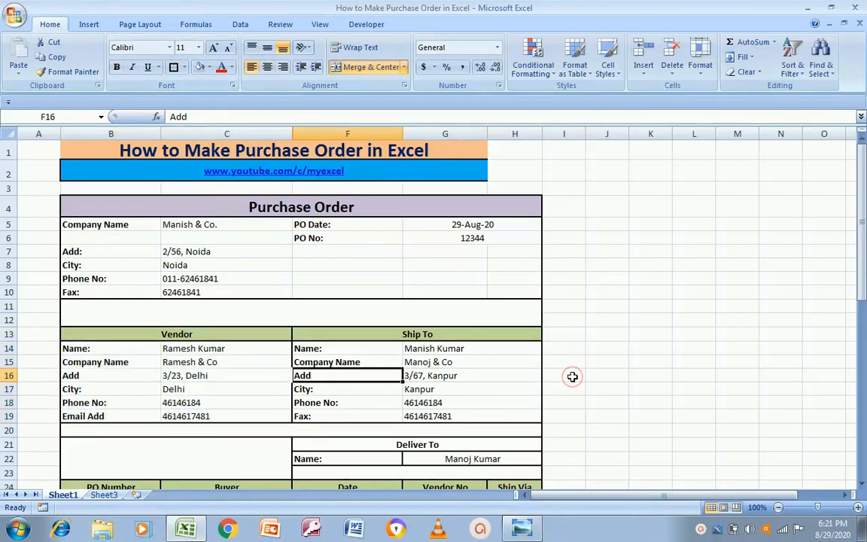
pyautogui.press('Up')
pyautogui.press('Up')
pyautogui.press('Up')
pyautogui.hotkey('shift', 'Down')
pyautogui.hotkey('shift', 'Down')
pyautogui.hotkey('shift', 'Down')
pyautogui.hotkey('shift', 'Down')
pyautogui.hotkey('shift', 'Down')
pyautogui.hotkey('shift', 'Down')
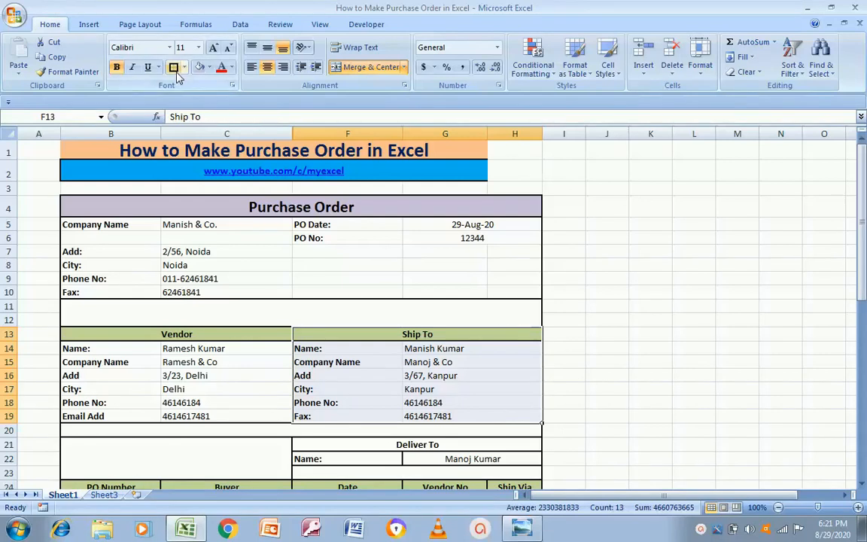
pyautogui.click(548, 335)
pyautogui.press('Down')
pyautogui.press('Down')
pyautogui.press('Down')
pyautogui.press('Down')
pyautogui.press('Down')
pyautogui.press('Down')
pyautogui.press('Down')
pyautogui.press('Down')
pyautogui.press('Down')
pyautogui.press('Down')
pyautogui.press('Down')
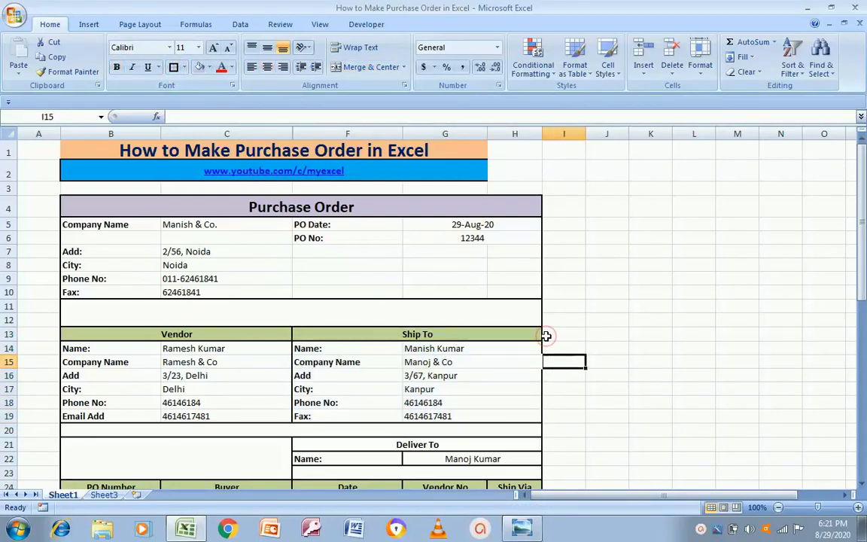
pyautogui.press('Down')
pyautogui.press('Down')
pyautogui.press('Down')
pyautogui.press('Down')
pyautogui.press('Down')
pyautogui.press('Down')
pyautogui.press('Down')
pyautogui.press('Up')
pyautogui.press('Up')
pyautogui.press('Up')
pyautogui.press('Up')
pyautogui.press('Up')
pyautogui.press('Up')
pyautogui.press('Up')
pyautogui.press('Up')
pyautogui.press('Up')
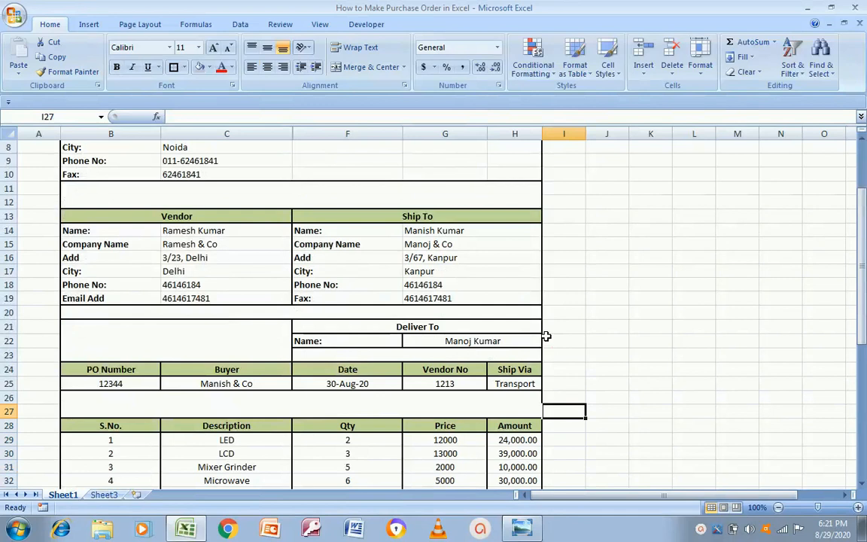
pyautogui.press('Left')
pyautogui.hotkey('ctrl', 'b')
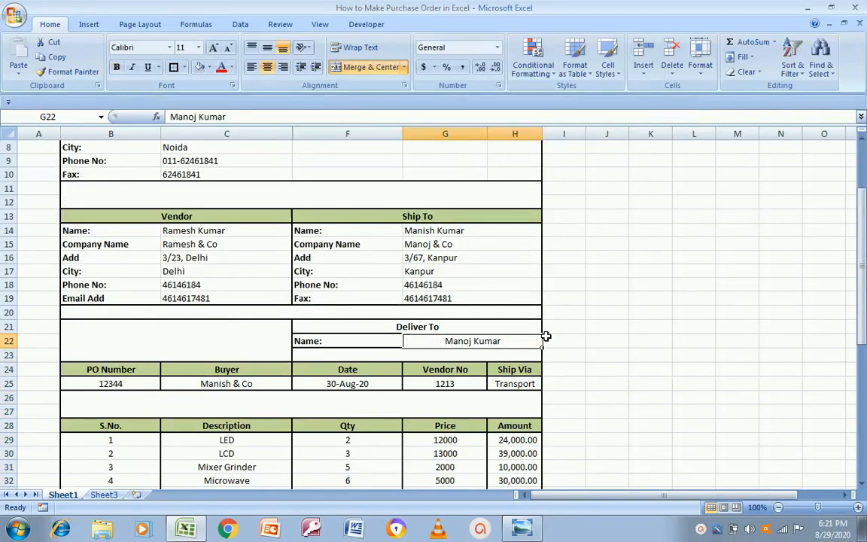
pyautogui.press('Up')
pyautogui.press('Down')
pyautogui.press('Down')
pyautogui.press('Down')
pyautogui.press('Down')
pyautogui.press('Down')
pyautogui.press('Down')
pyautogui.press('Down')
pyautogui.press('Down')
pyautogui.press('Down')
pyautogui.press('Down')
pyautogui.press('Down')
pyautogui.press('Down')
pyautogui.press('Down')
pyautogui.press('Down')
pyautogui.press('Down')
pyautogui.press('Down')
pyautogui.press('Down')
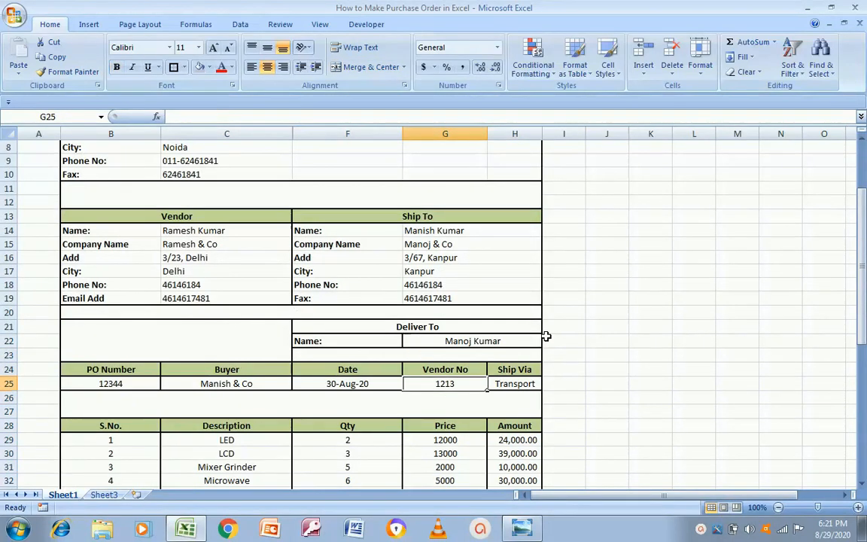
pyautogui.press('Up')
pyautogui.press('Up')
pyautogui.press('Up')
pyautogui.press('Up')
pyautogui.press('Up')
pyautogui.press('Up')
pyautogui.press('Up')
pyautogui.press('Up')
pyautogui.press('Up')
pyautogui.press('Up')
pyautogui.press('Up')
pyautogui.press('Up')
pyautogui.press('Up')
pyautogui.press('Up')
pyautogui.press('Up')
pyautogui.press('Up')
pyautogui.press('Up')
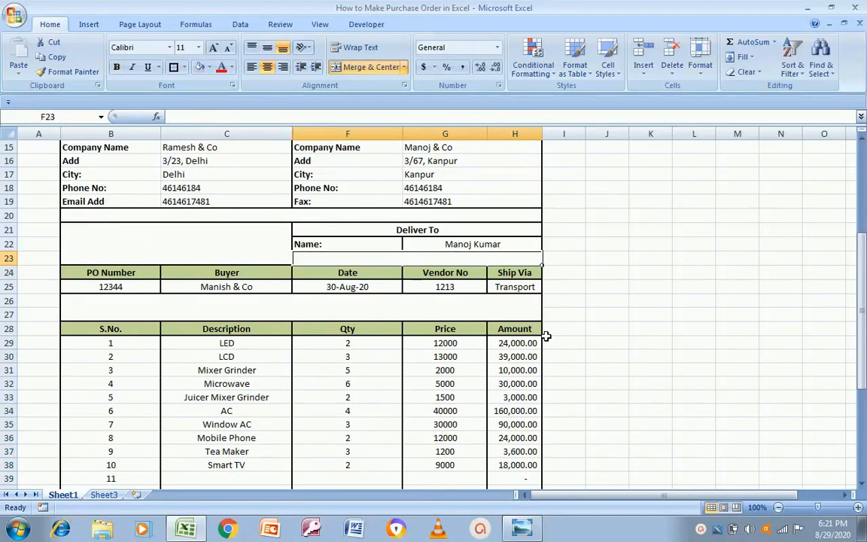
pyautogui.press('Home')
pyautogui.press('Down')
pyautogui.press('Down')
pyautogui.press('Down')
pyautogui.press('Down')
pyautogui.press('Right')
pyautogui.press('Right')
pyautogui.press('Right')
pyautogui.press('Right')
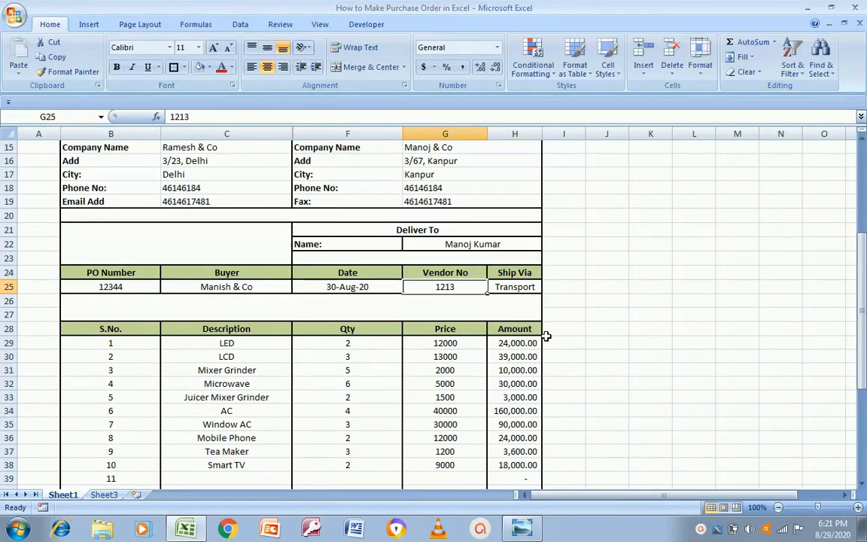
pyautogui.press('Right')
pyautogui.press('Down')
pyautogui.press('Up')
pyautogui.press('Up')
pyautogui.press('Down')
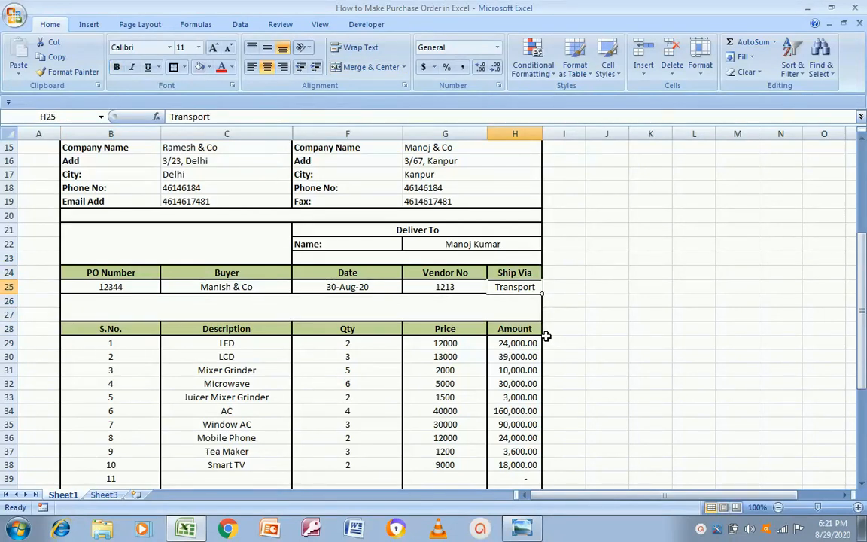
pyautogui.press('Left')
pyautogui.press('Down')
pyautogui.press('Down')
pyautogui.press('Down')
pyautogui.press('Down')
pyautogui.press('Down')
pyautogui.press('Down')
pyautogui.press('Down')
pyautogui.press('Down')
pyautogui.press('Down')
pyautogui.press('Down')
pyautogui.press('Down')
pyautogui.press('Down')
pyautogui.press('Down')
pyautogui.press('Down')
pyautogui.press('Down')
pyautogui.press('Down')
pyautogui.press('Down')
pyautogui.press('Down')
pyautogui.press('Down')
pyautogui.press('Down')
pyautogui.press('Up')
pyautogui.press('Up')
pyautogui.press('Up')
pyautogui.press('Up')
pyautogui.press('Up')
pyautogui.press('Up')
pyautogui.press('Up')
pyautogui.press('Up')
pyautogui.press('Up')
pyautogui.press('Up')
pyautogui.press('Up')
pyautogui.press('Up')
pyautogui.press('Up')
pyautogui.press('Up')
pyautogui.press('Up')
pyautogui.press('Up')
pyautogui.press('Up')
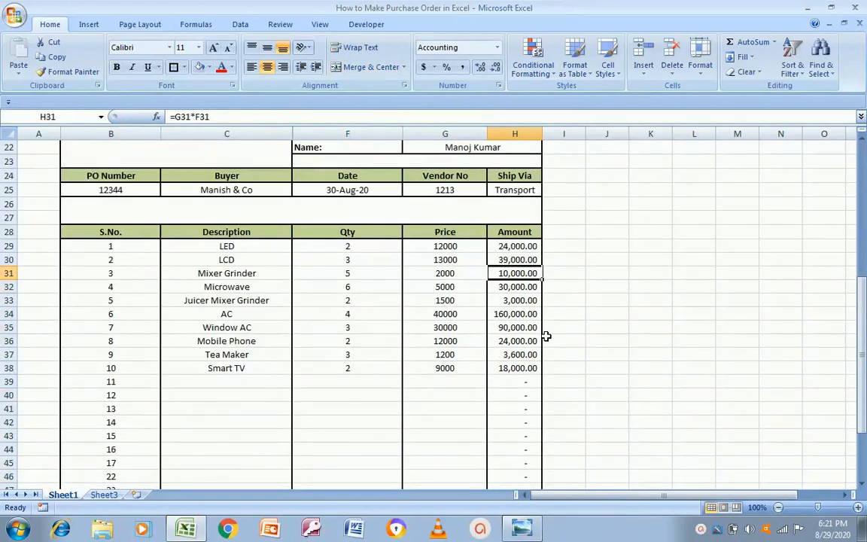
pyautogui.press('Up')
pyautogui.press('Left')
pyautogui.press('Right')
pyautogui.press('Right')
pyautogui.press('Down')
pyautogui.press('Left')
pyautogui.press('Right')
pyautogui.press('Left')
pyautogui.press('Down')
pyautogui.press('Down')
pyautogui.press('Down')
pyautogui.press('Down')
pyautogui.press('Down')
pyautogui.press('Down')
pyautogui.press('Down')
pyautogui.press('Down')
pyautogui.press('Down')
pyautogui.press('Down')
pyautogui.press('Down')
pyautogui.press('Down')
pyautogui.press('Down')
pyautogui.press('Down')
pyautogui.press('Down')
pyautogui.press('Down')
pyautogui.press('Down')
pyautogui.press('Down')
pyautogui.press('Down')
pyautogui.press('Down')
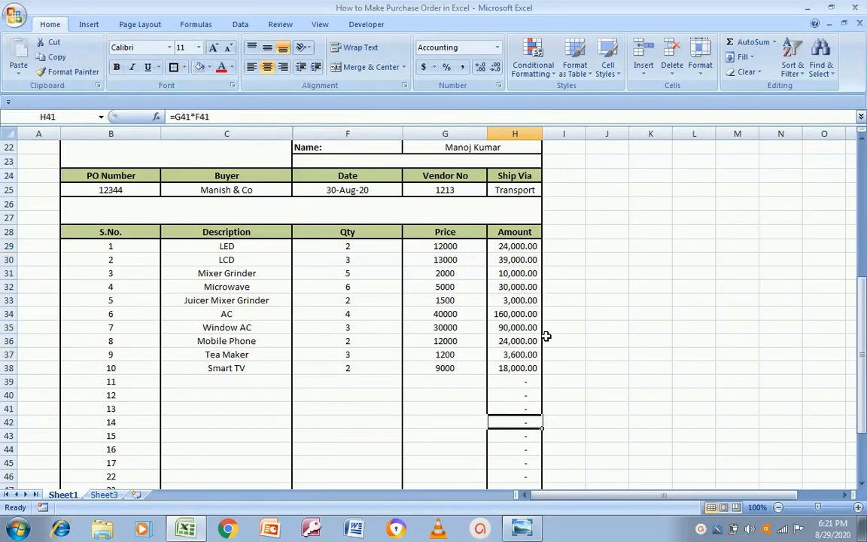
pyautogui.press('Up')
pyautogui.press('Up')
pyautogui.press('Up')
pyautogui.press('Down')
pyautogui.press('Down')
pyautogui.press('Down')
pyautogui.press('Down')
pyautogui.press('Left')
pyautogui.press('Right')
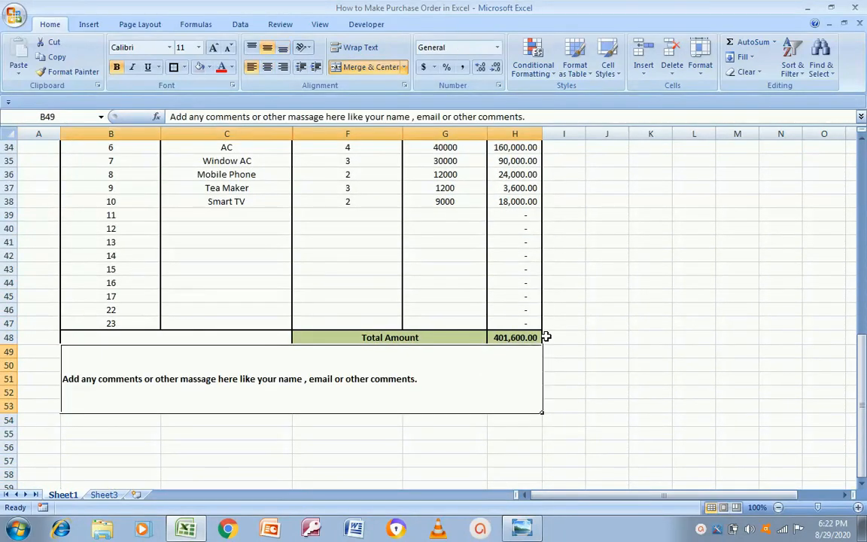
pyautogui.press('Up')
pyautogui.press('Up')
pyautogui.press('Up')
pyautogui.press('Up')
pyautogui.press('Up')
pyautogui.press('Up')
pyautogui.press('Up')
pyautogui.press('Up')
pyautogui.press('Up')
pyautogui.press('Up')
pyautogui.press('Up')
pyautogui.press('Up')
pyautogui.press('Up')
pyautogui.press('Up')
pyautogui.press('Up')
pyautogui.press('Up')
pyautogui.press('Up')
pyautogui.press('Up')
pyautogui.press('Up')
pyautogui.press('Up')
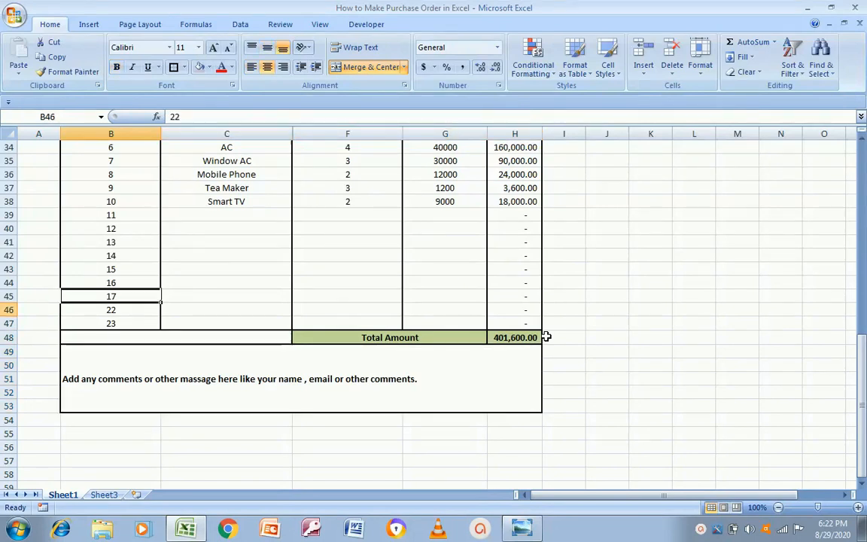
pyautogui.press('Up')
pyautogui.press('Up')
pyautogui.press('Up')
pyautogui.press('Up')
pyautogui.press('Down')
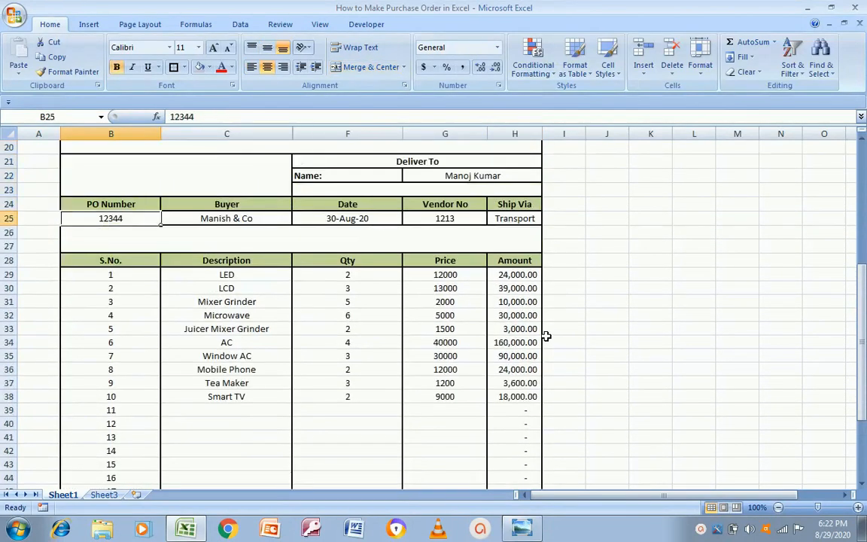
pyautogui.press('Up')
pyautogui.press('Up')
pyautogui.press('Up')
pyautogui.press('Up')
pyautogui.press('Up')
pyautogui.press('Up')
pyautogui.press('Up')
pyautogui.press('Up')
pyautogui.press('Up')
pyautogui.press('Up')
pyautogui.press('Up')
pyautogui.press('Up')
pyautogui.press('Up')
pyautogui.press('Up')
pyautogui.press('Up')
pyautogui.press('Up')
pyautogui.press('Up')
pyautogui.press('Up')
pyautogui.press('Down')
pyautogui.press('Down')
pyautogui.press('Up')
pyautogui.press('Up')
pyautogui.press('Up')
pyautogui.press('Up')
pyautogui.press('Up')
pyautogui.press('Up')
pyautogui.press('Up')
pyautogui.press('Down')
pyautogui.press('Down')
pyautogui.press('Down')
pyautogui.press('Down')
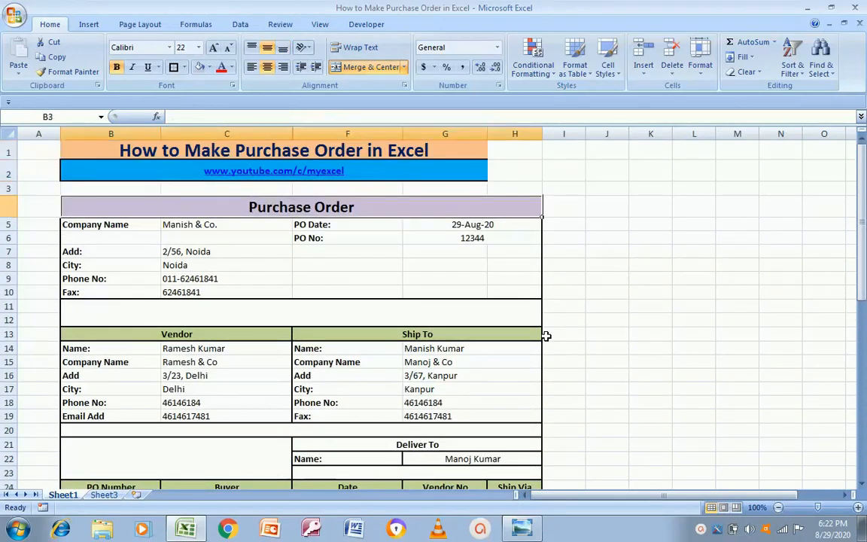